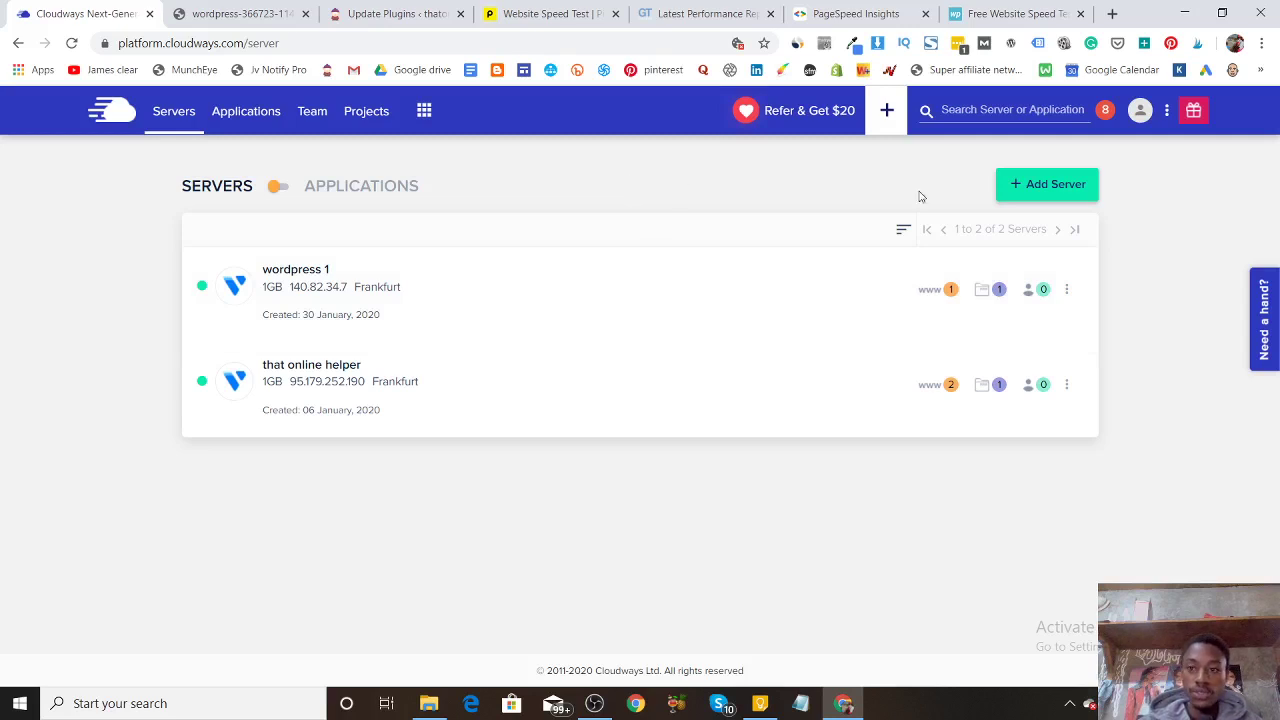
Start adding a new server and choose WordPress Version 5.3 as its application.
click(1021, 195)
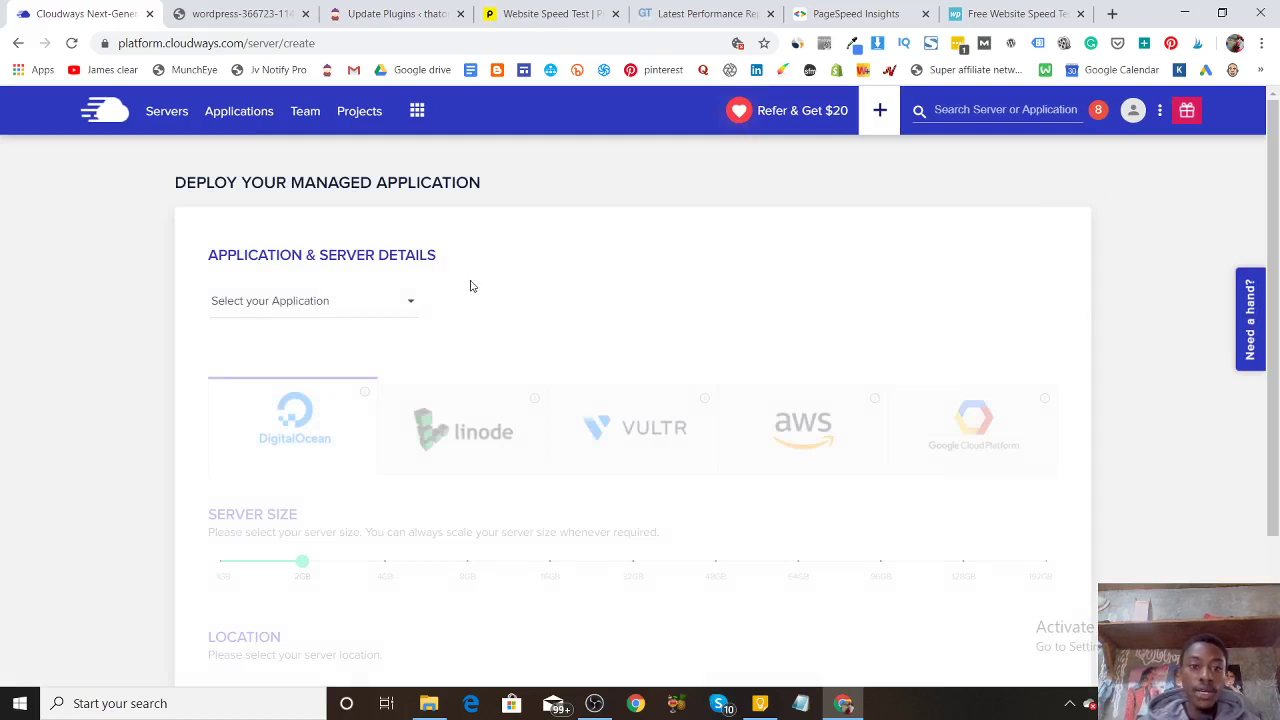
click(411, 302)
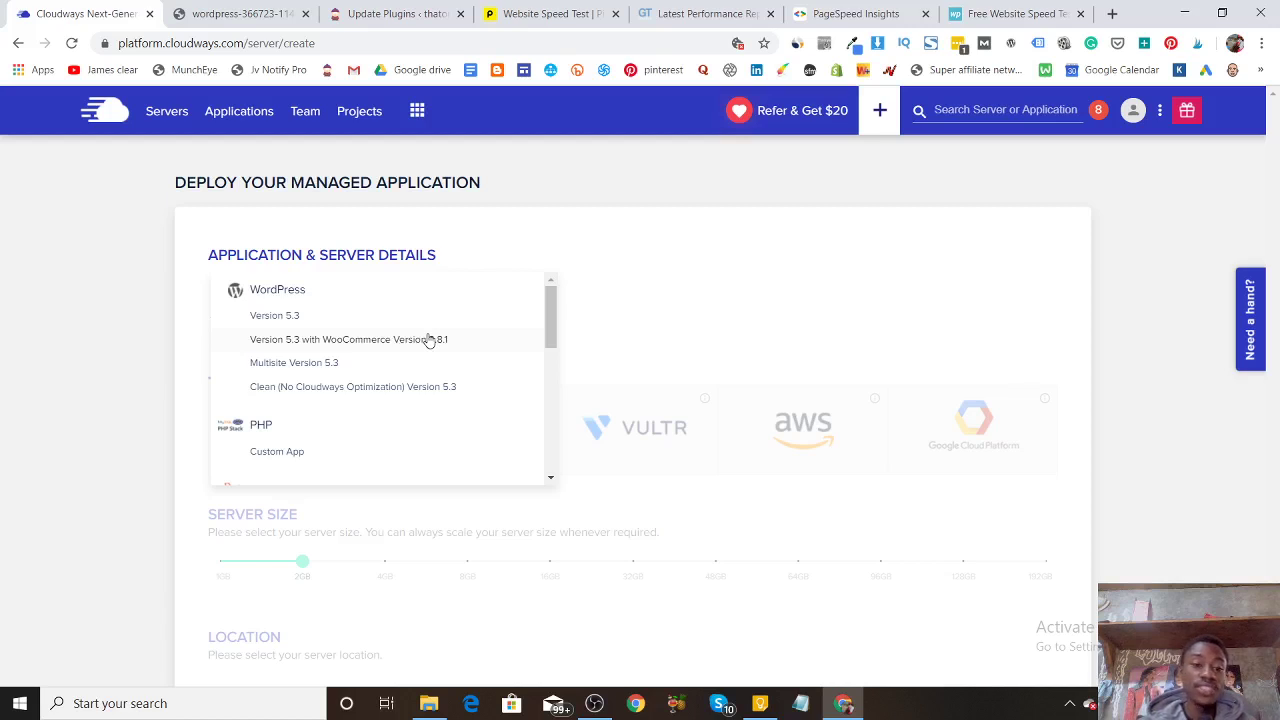
click(303, 317)
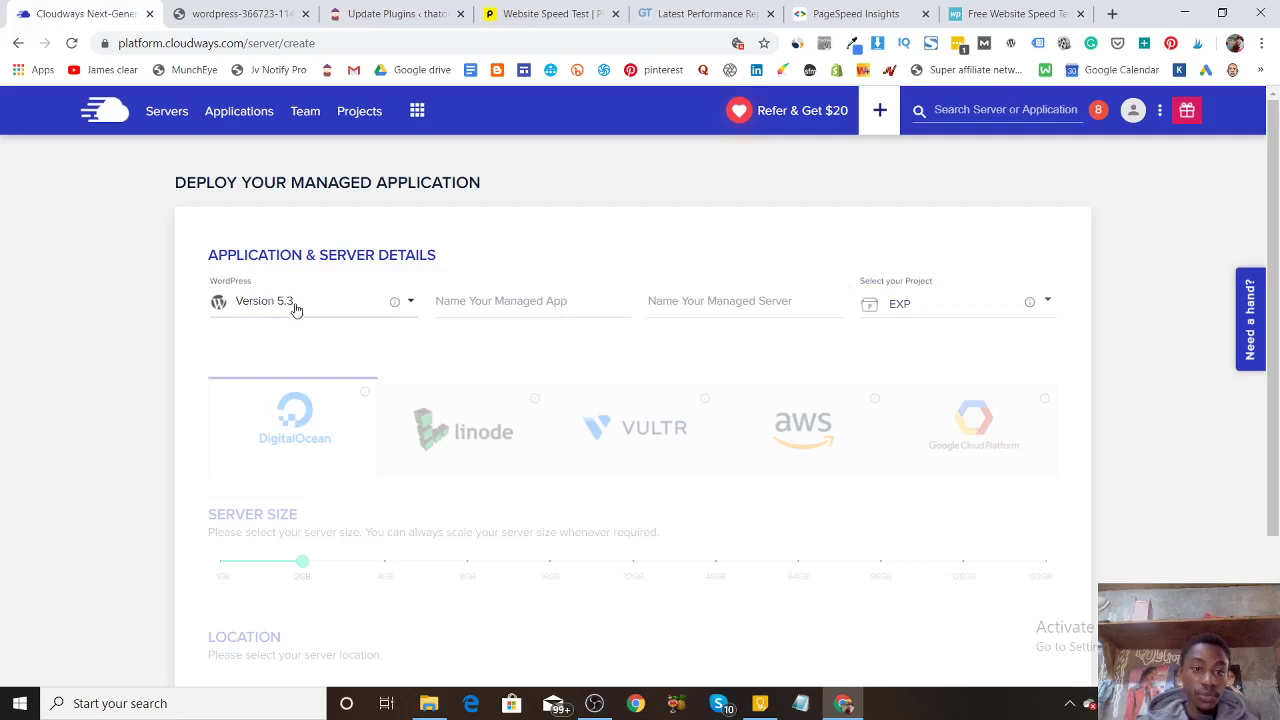
Name the managed app "wordpress test 1" and the managed server "wordpress 1".
click(535, 298)
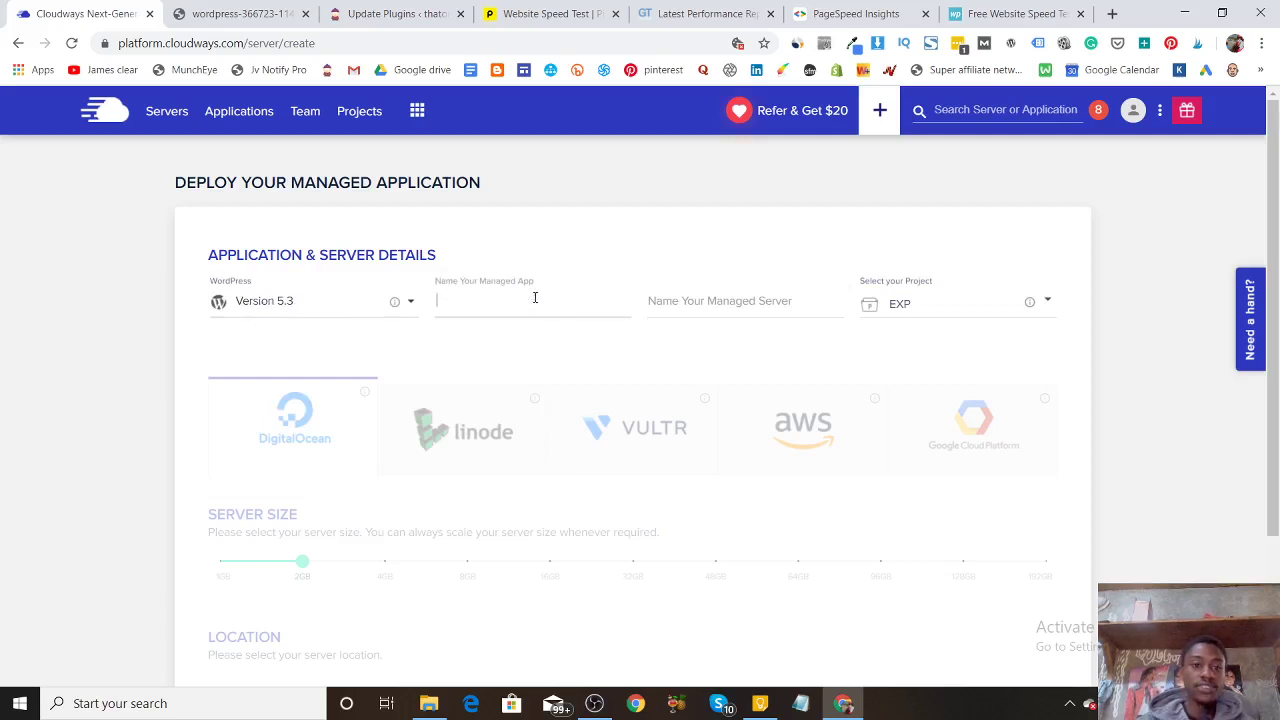
text(wor)
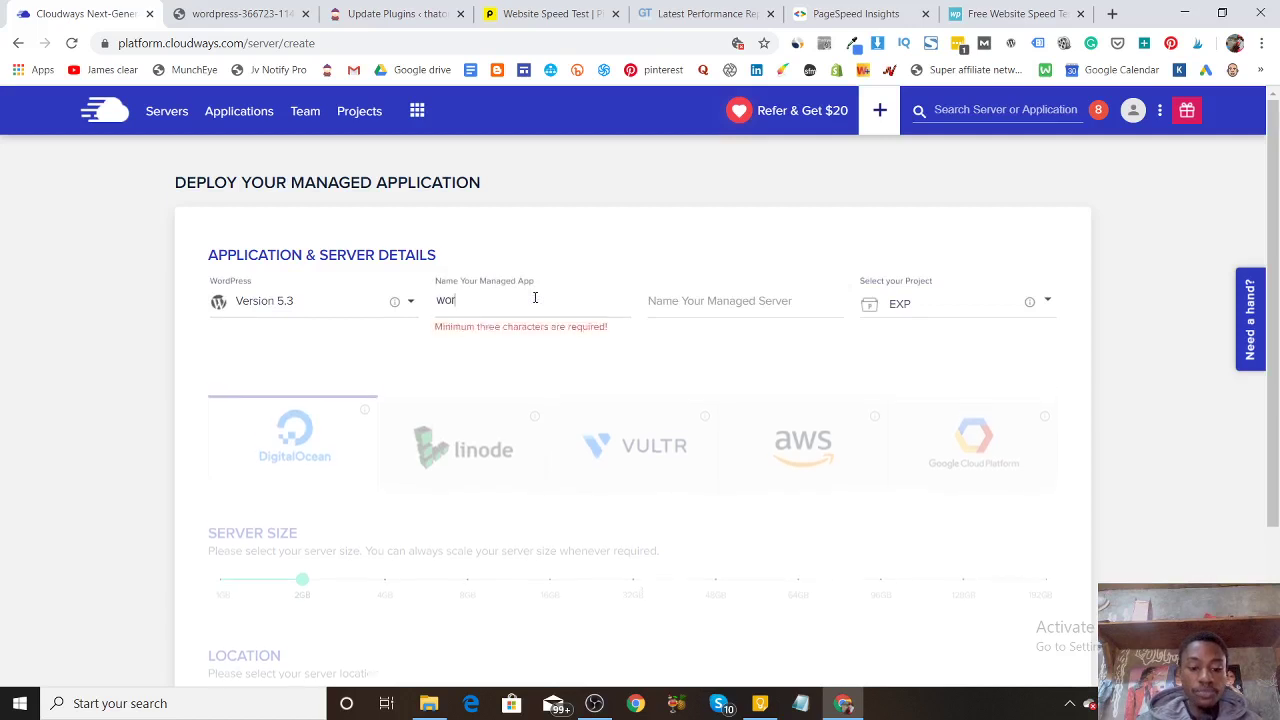
text(dpress test)
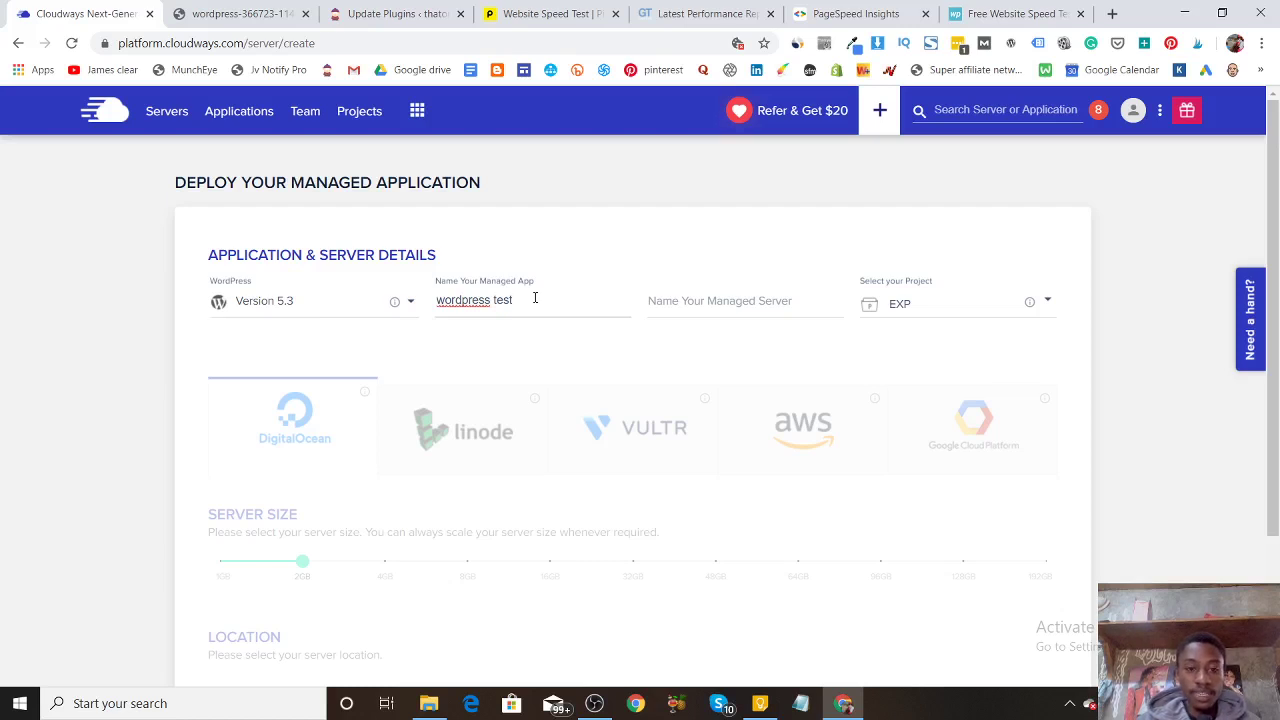
text(1)
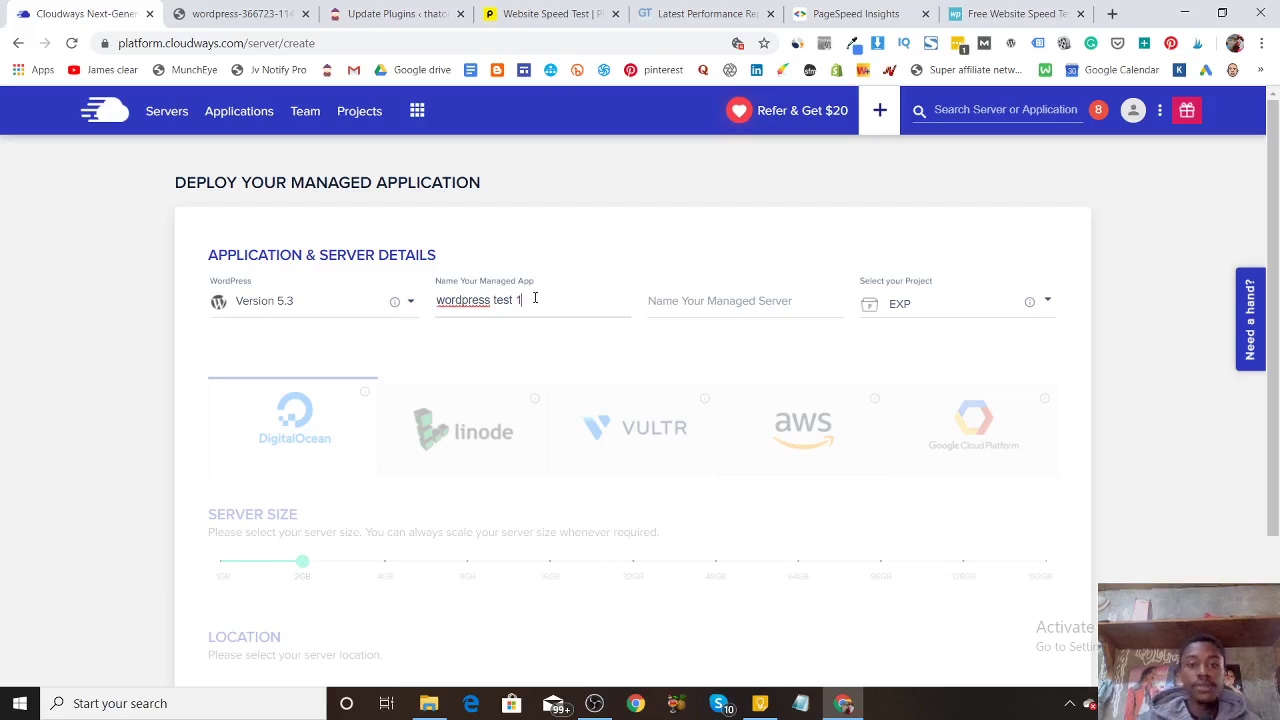
click(745, 306)
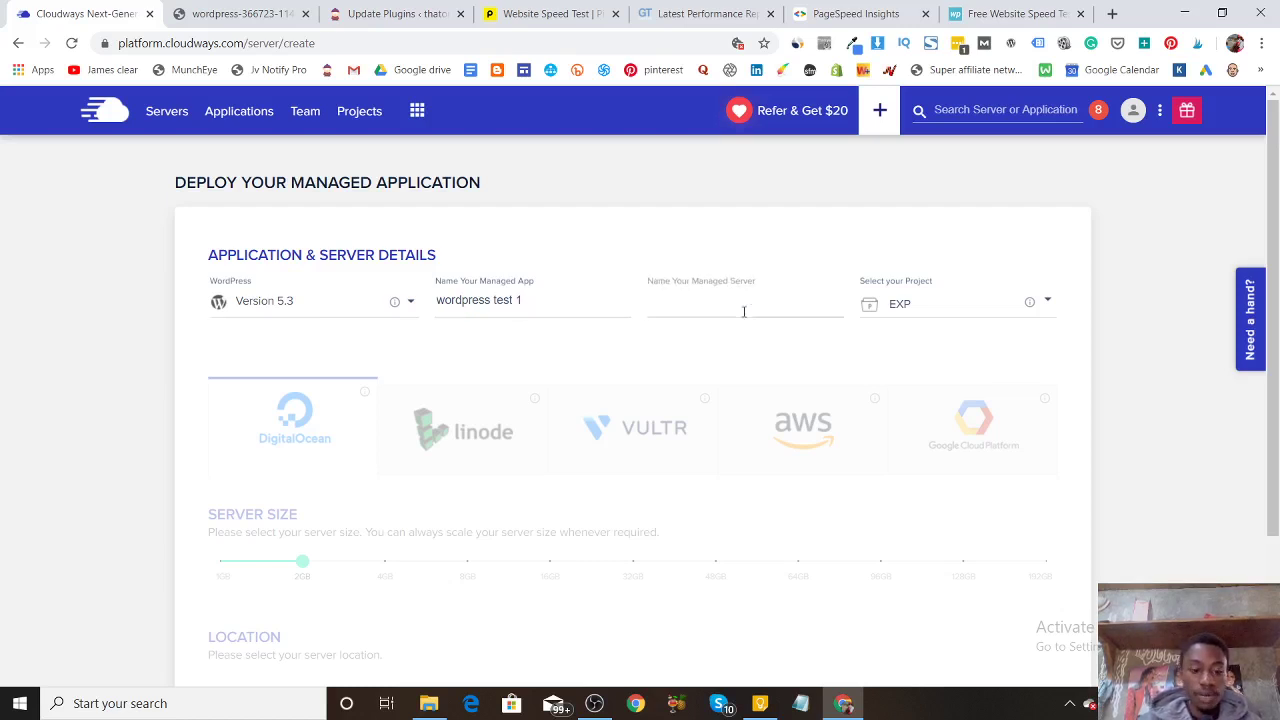
text(wordplress)
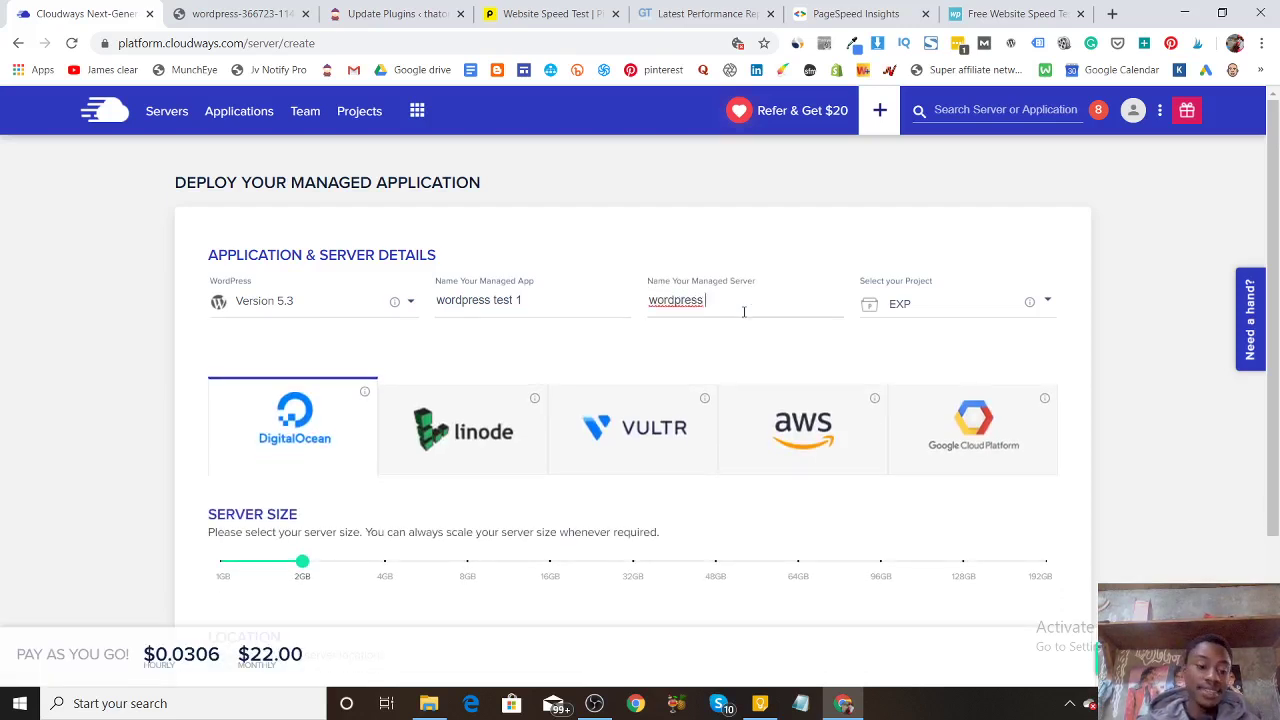
text( 1)
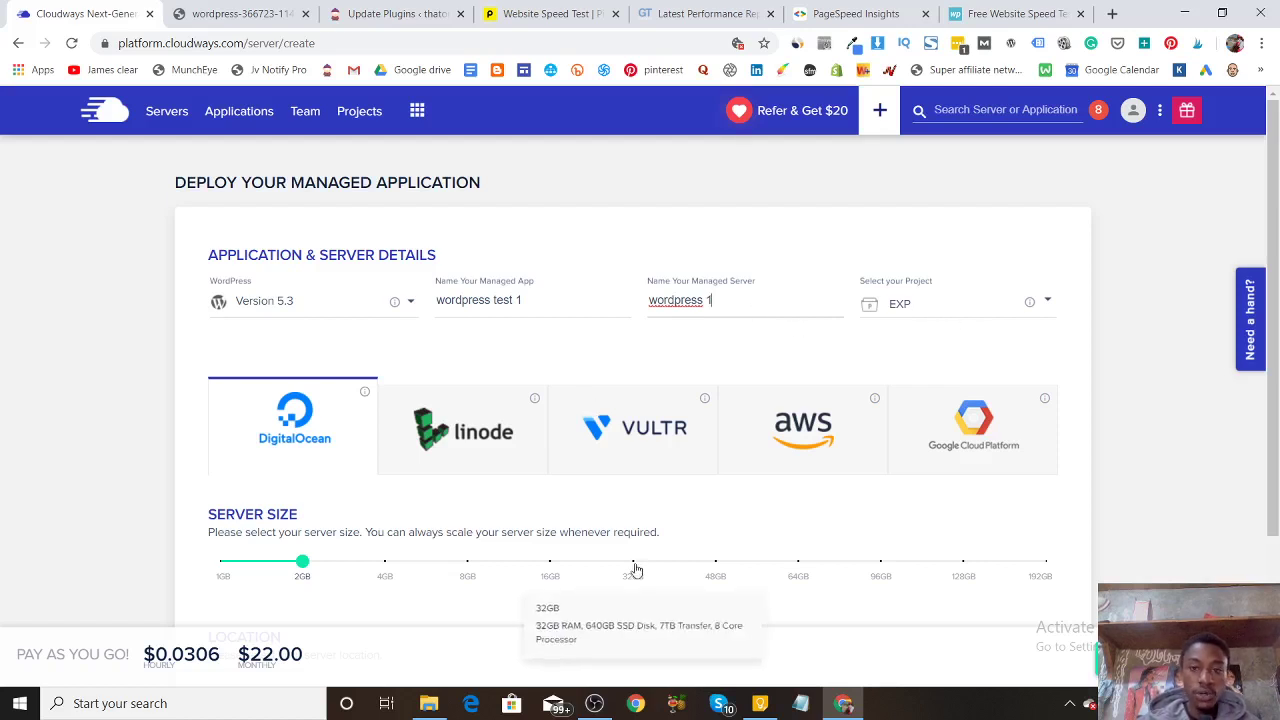
Compare the server sizes and prices offered by Linode, Vultr, AWS and Google Cloud Platform.
scroll(1271, 428, down, 1)
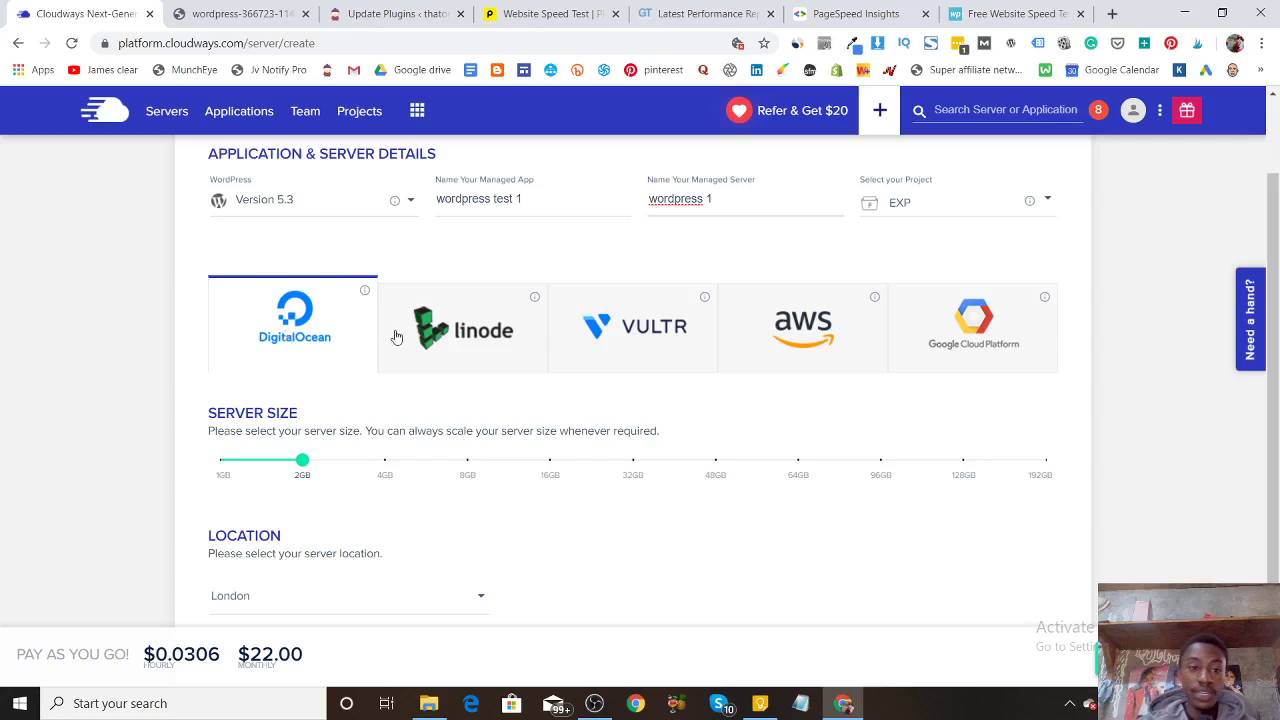
click(449, 344)
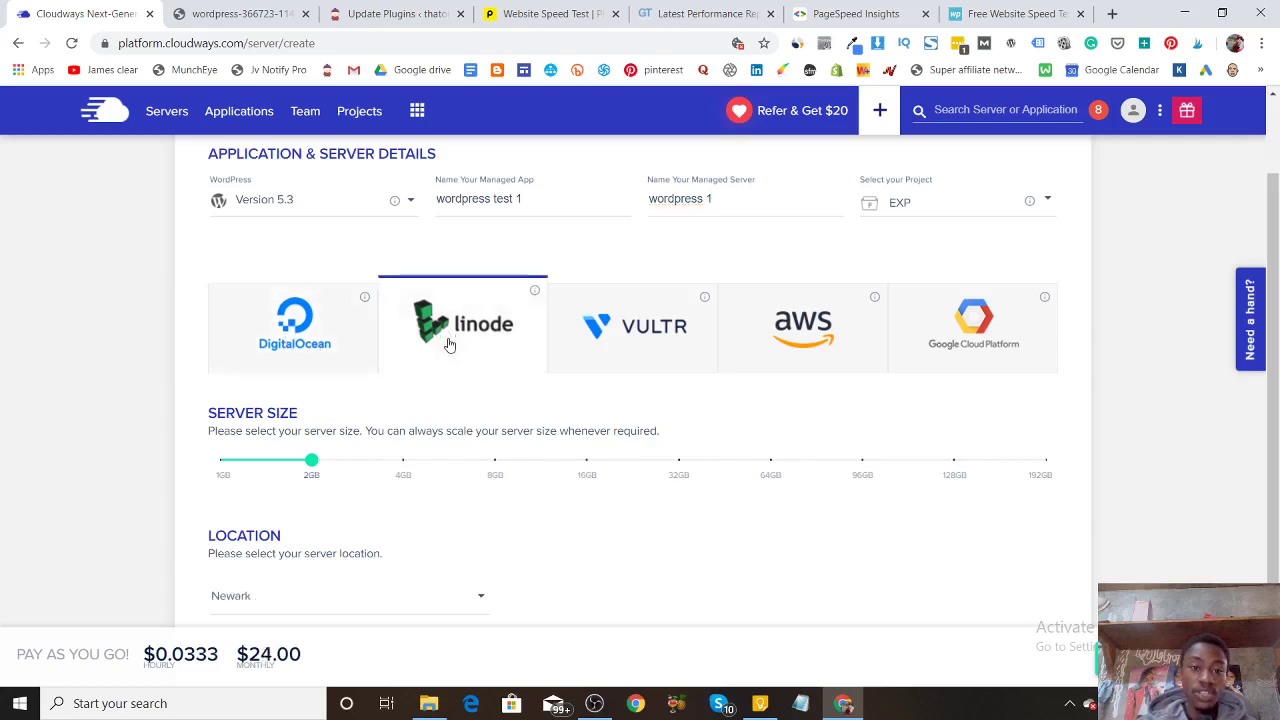
click(630, 346)
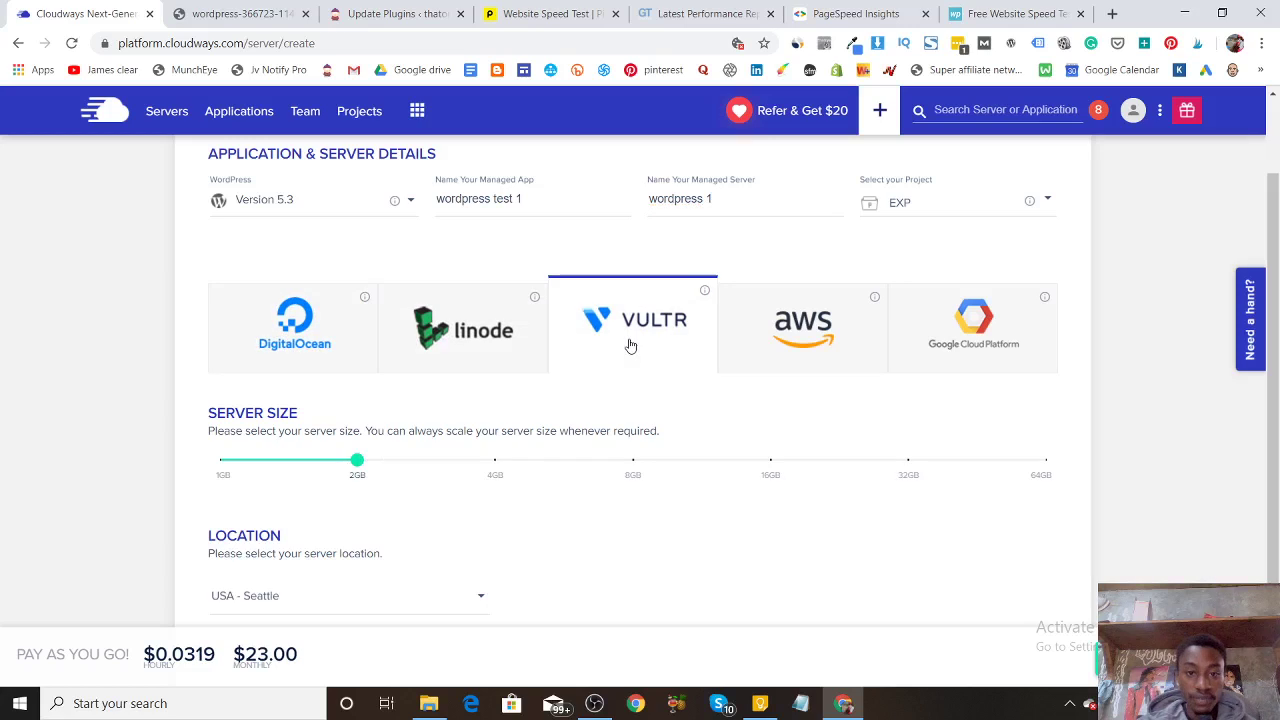
click(744, 352)
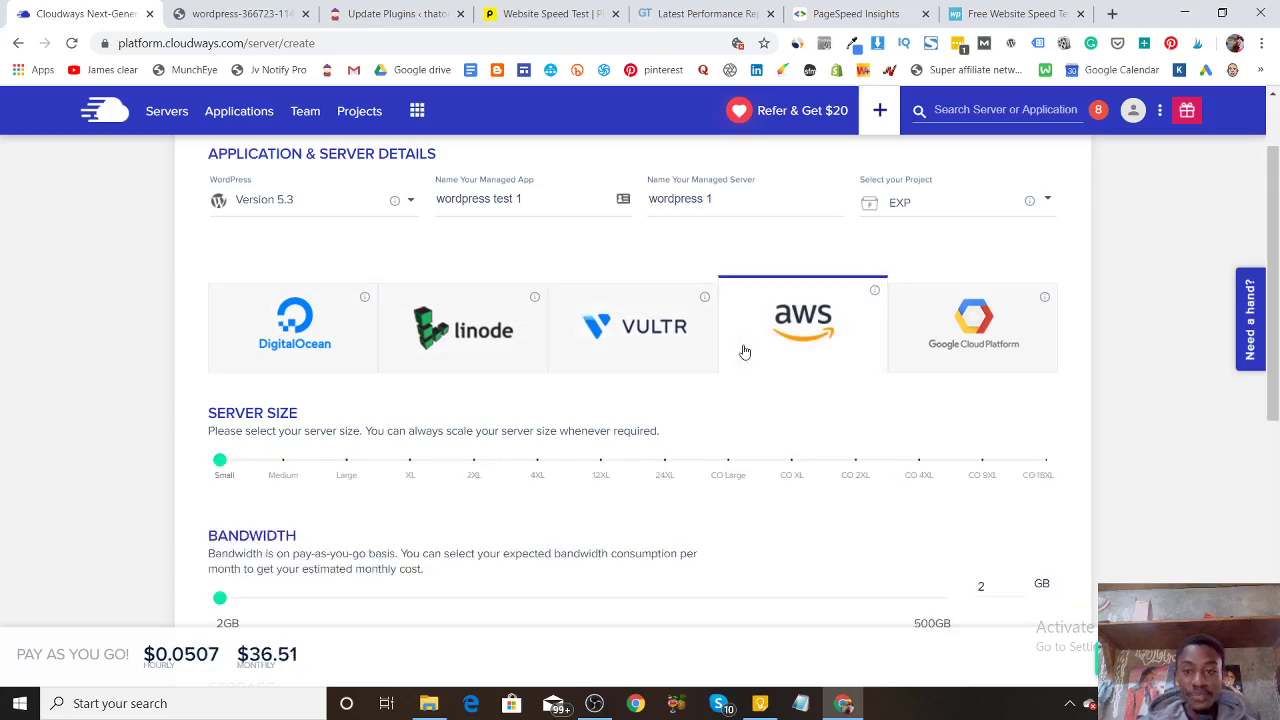
click(946, 336)
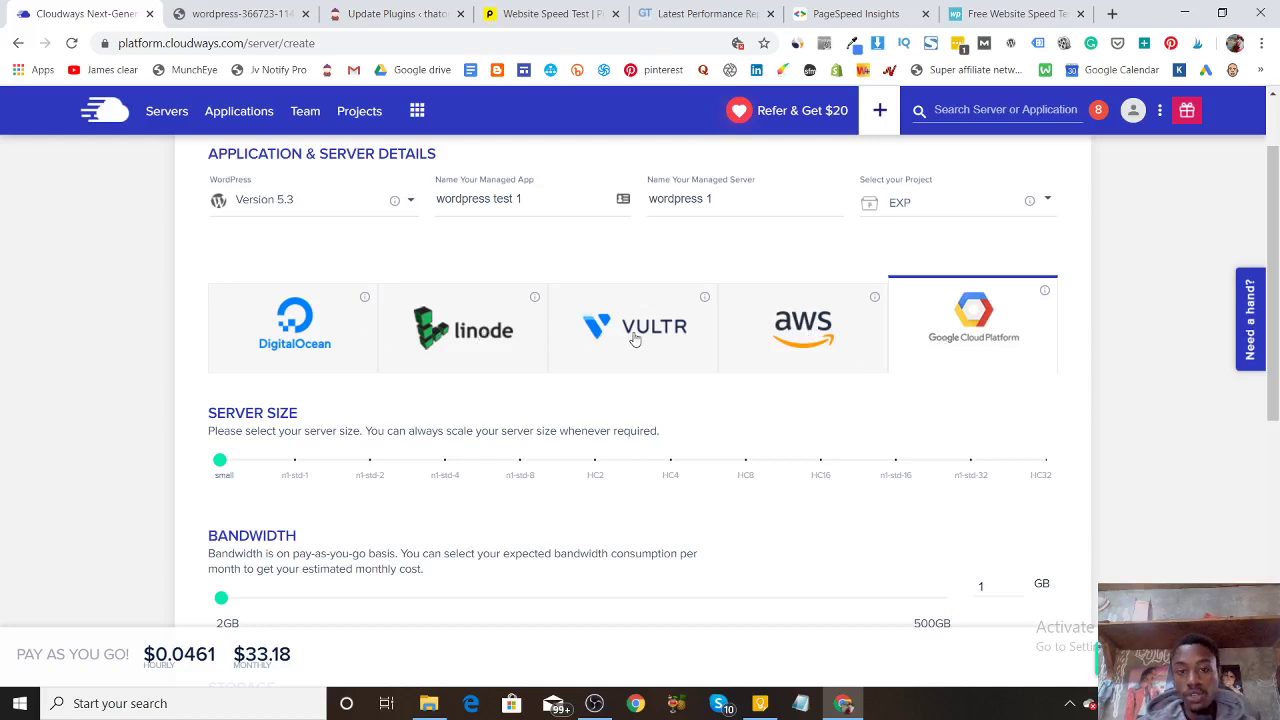
Select DigitalOcean as the cloud provider and set the server size to 1GB.
click(303, 331)
mouse_move(303, 468)
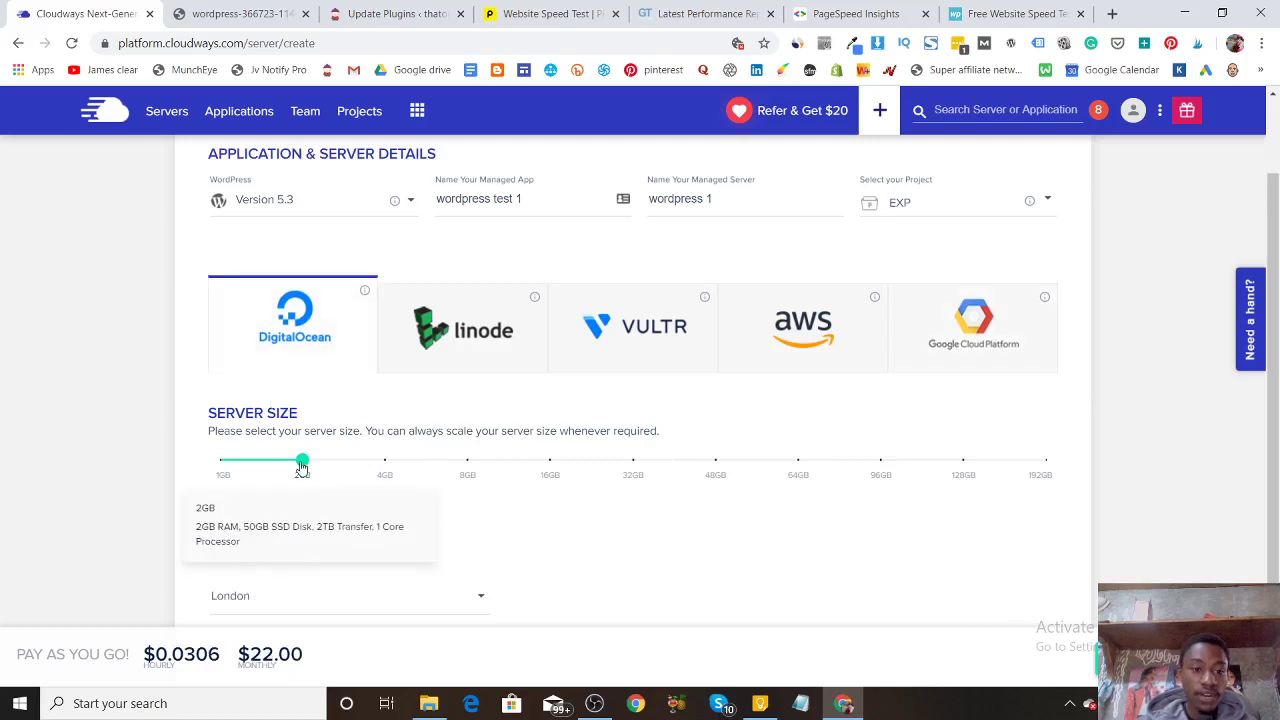
drag(302, 468, 200, 453)
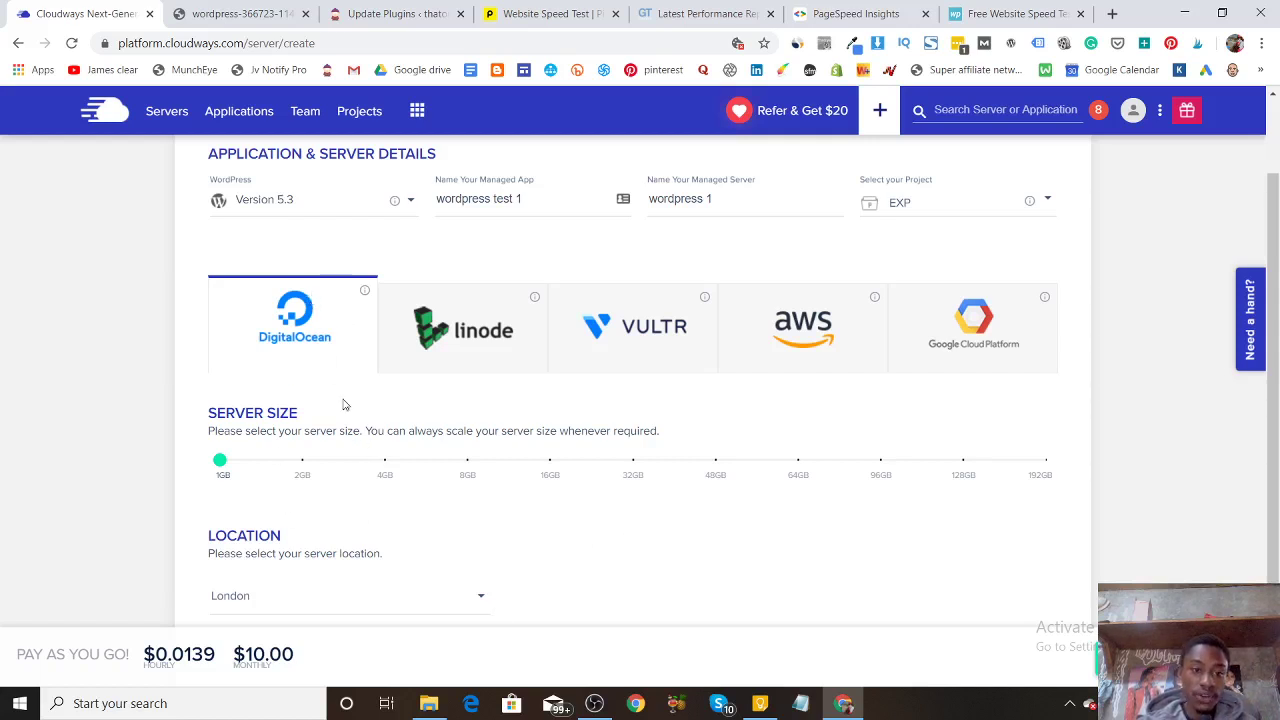
mouse_move(222, 466)
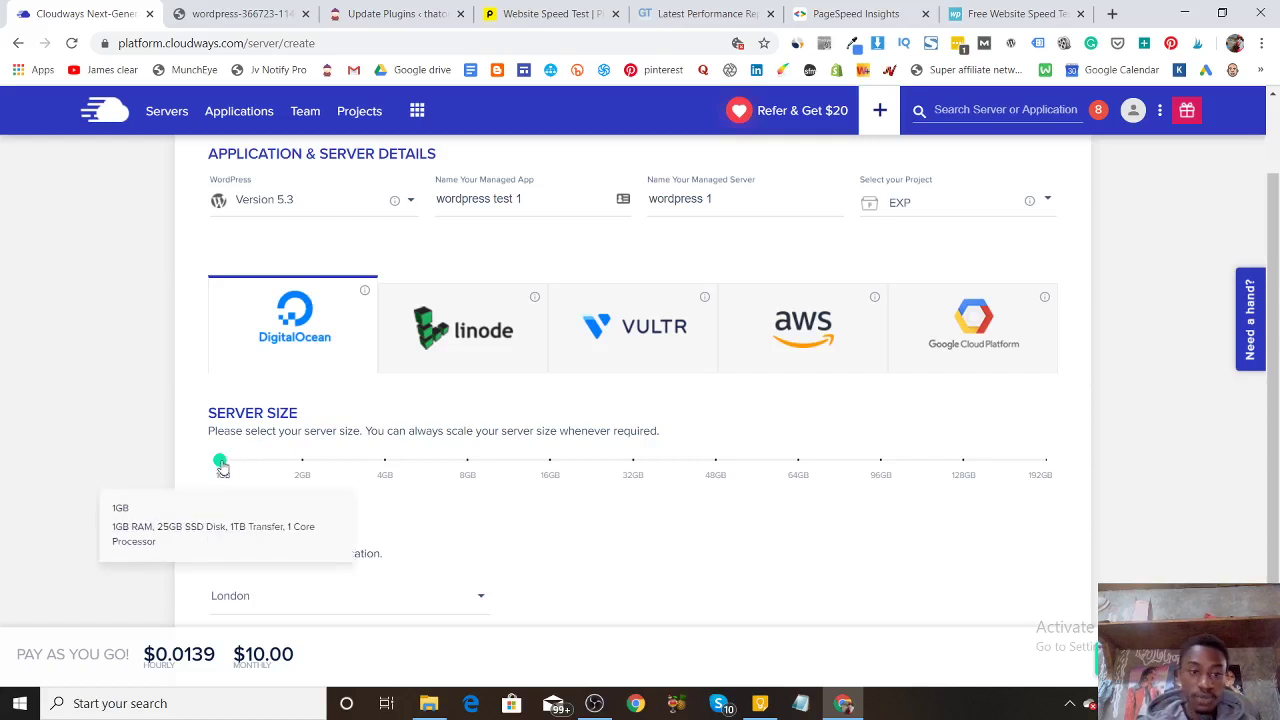
mouse_move(222, 464)
mouse_down()
mouse_move(566, 452)
mouse_move(220, 460)
mouse_up()
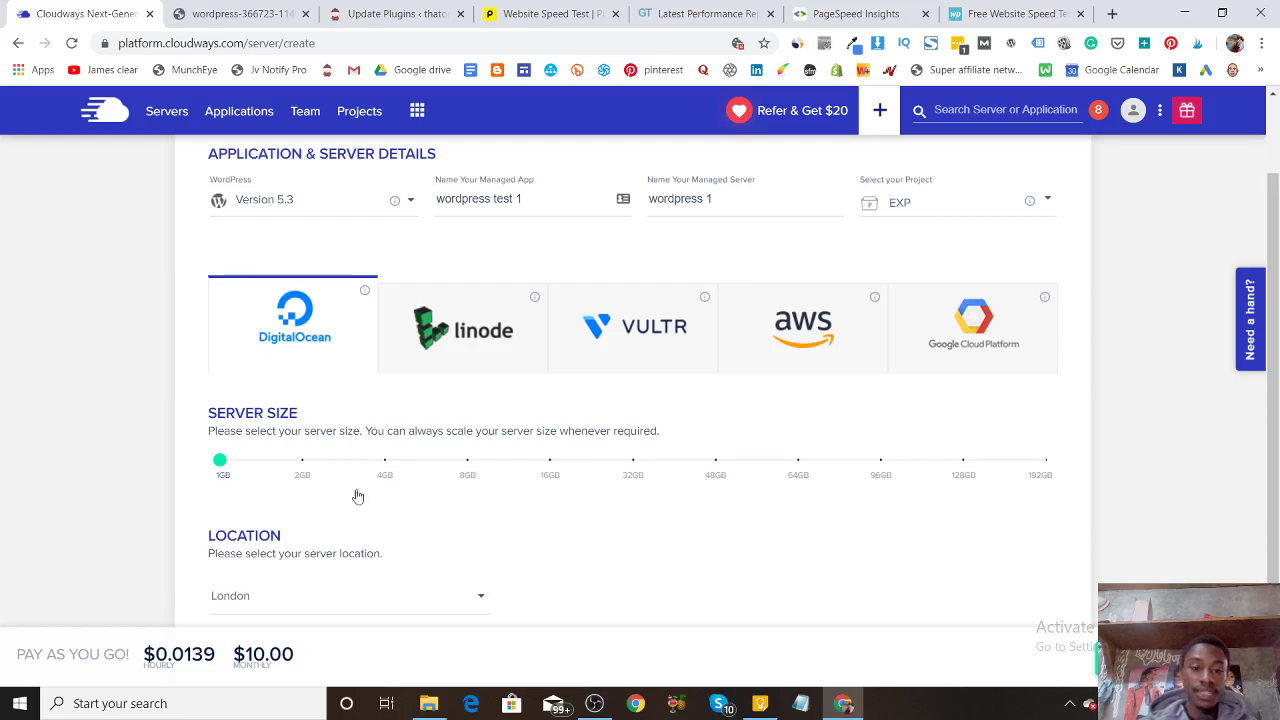
Try the 192GB DigitalOcean server size to check its price, and reduce the size to 8GB.
mouse_move(632, 466)
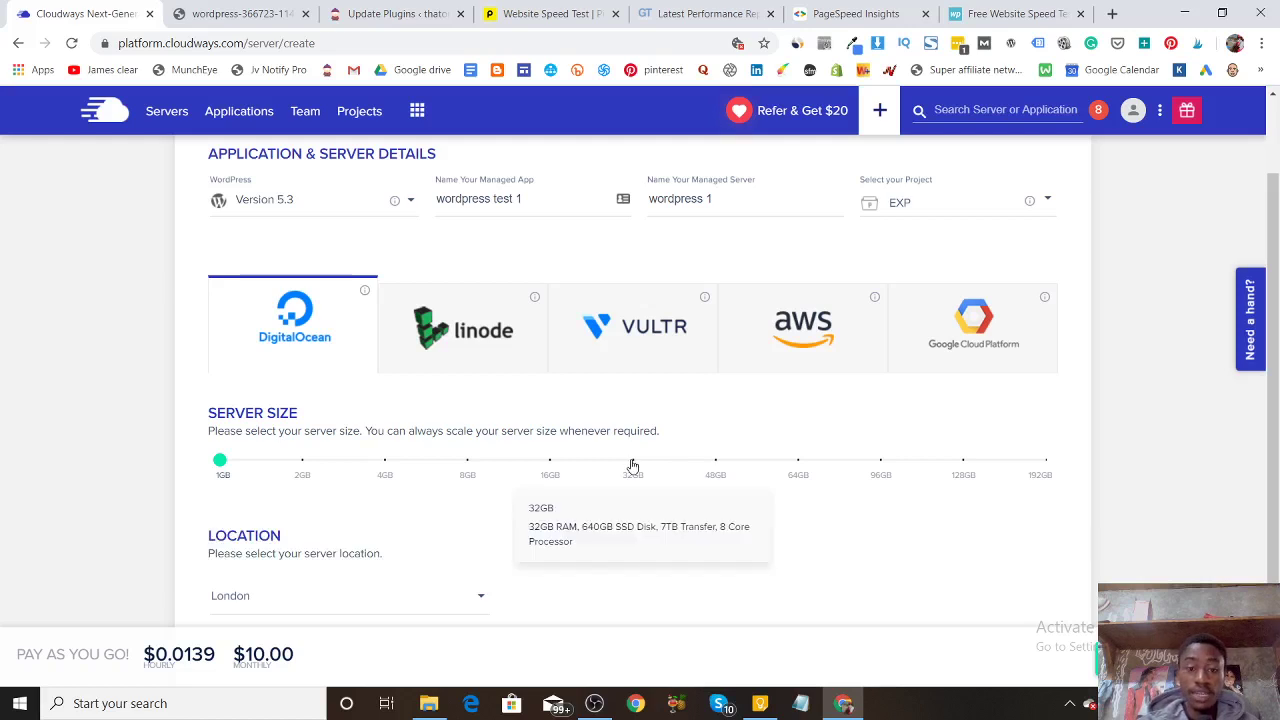
mouse_move(384, 472)
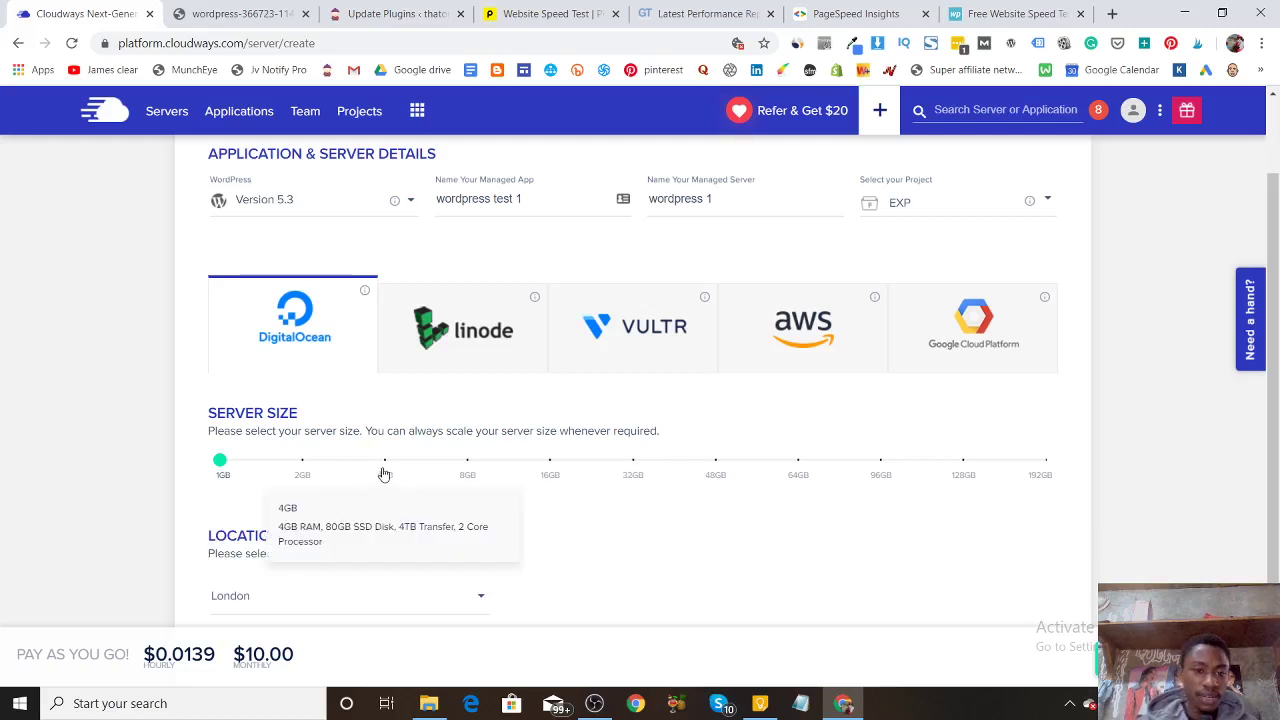
mouse_move(219, 463)
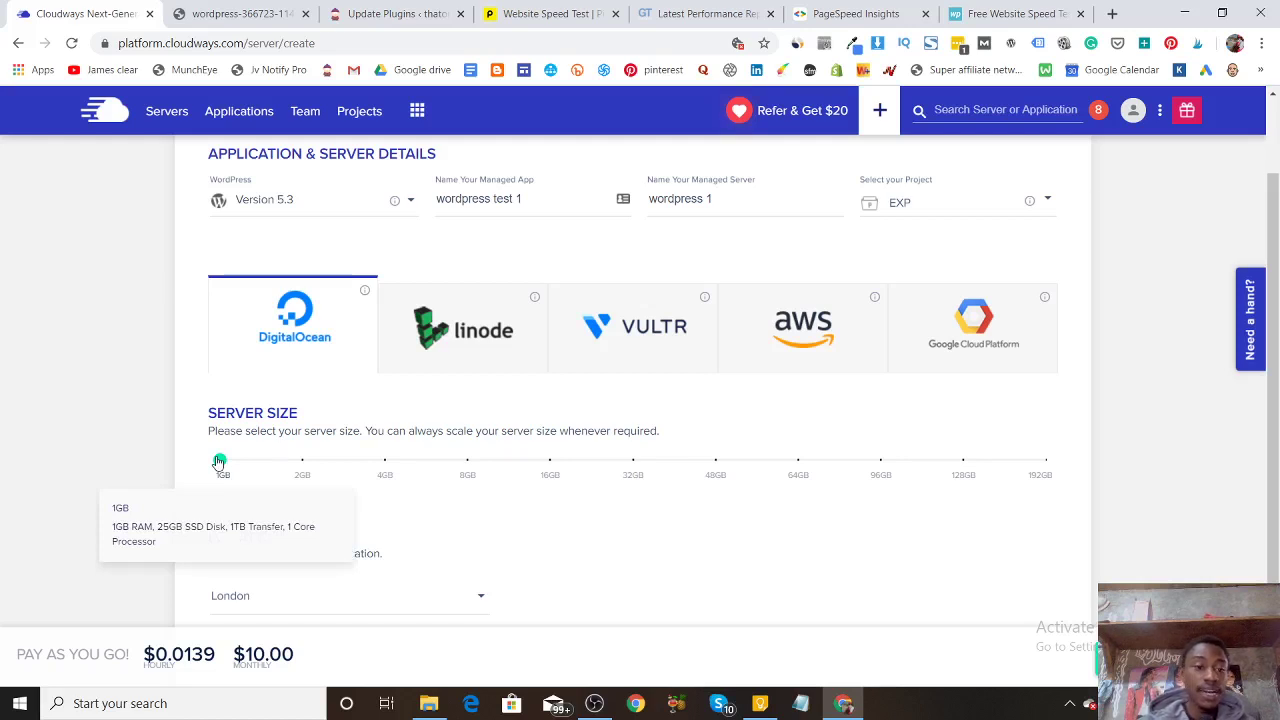
drag(219, 463, 1050, 455)
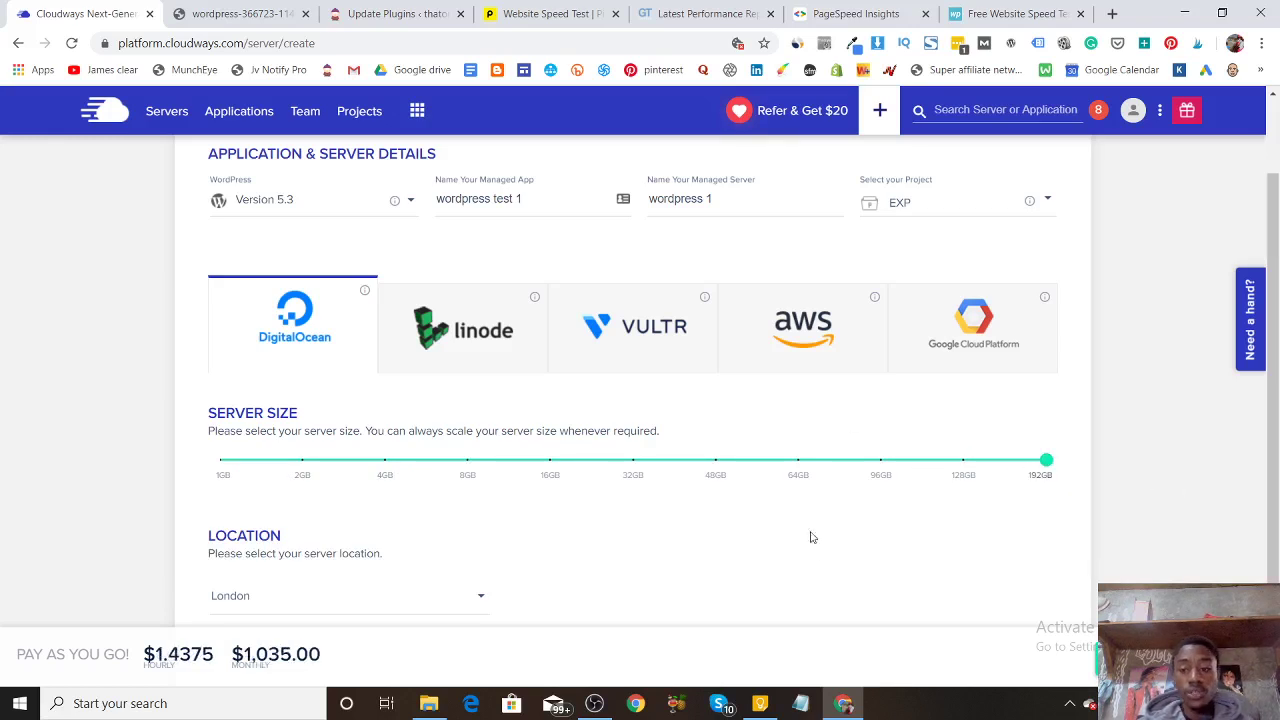
drag(1278, 365, 1278, 430)
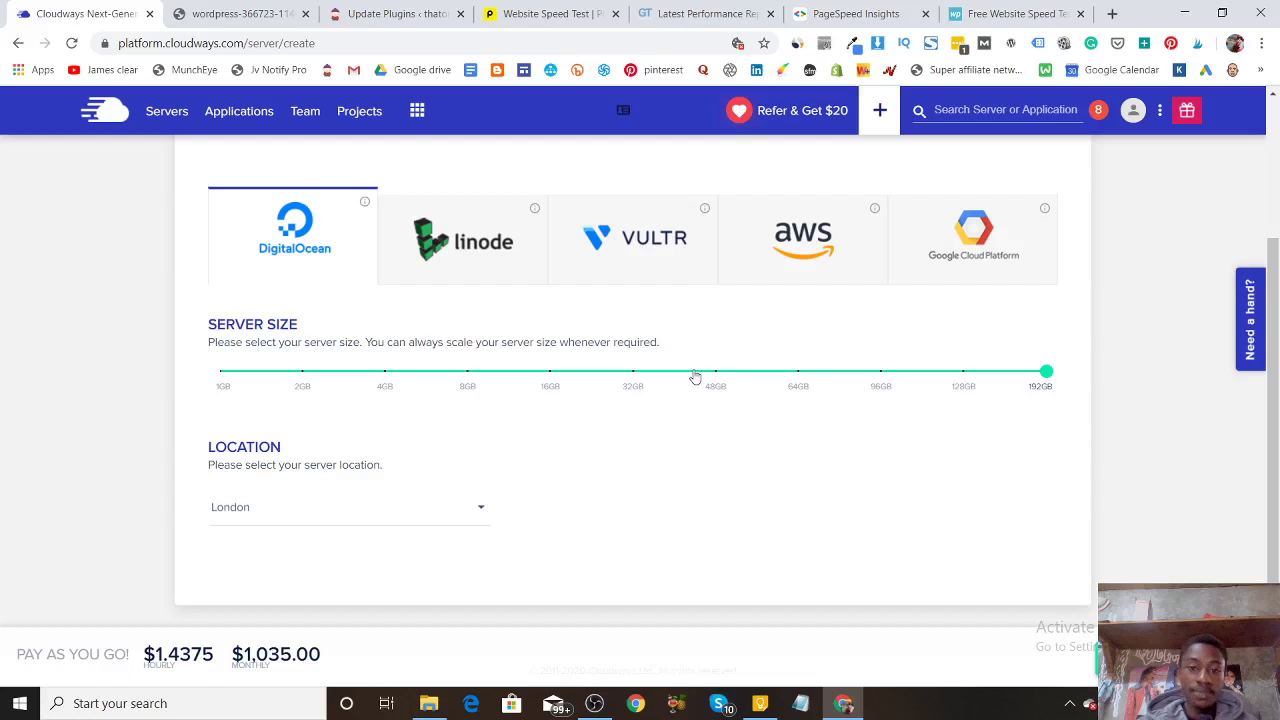
mouse_move(1046, 372)
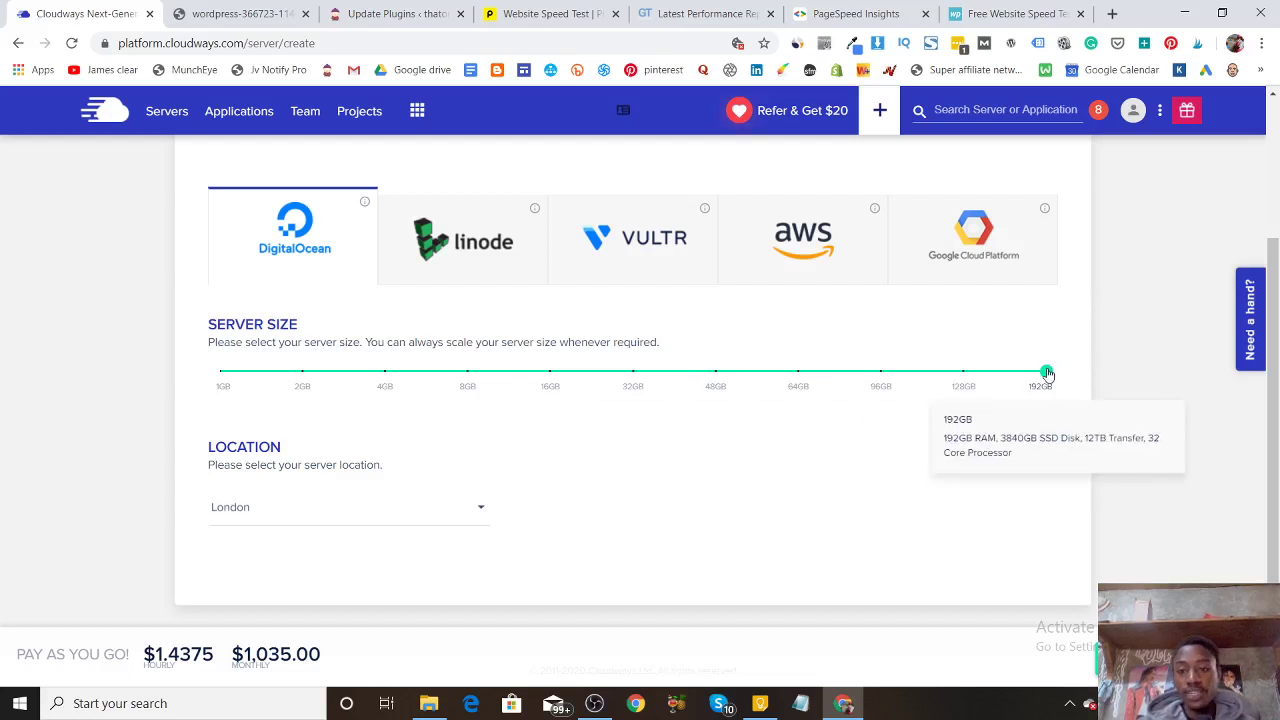
drag(1046, 372, 468, 373)
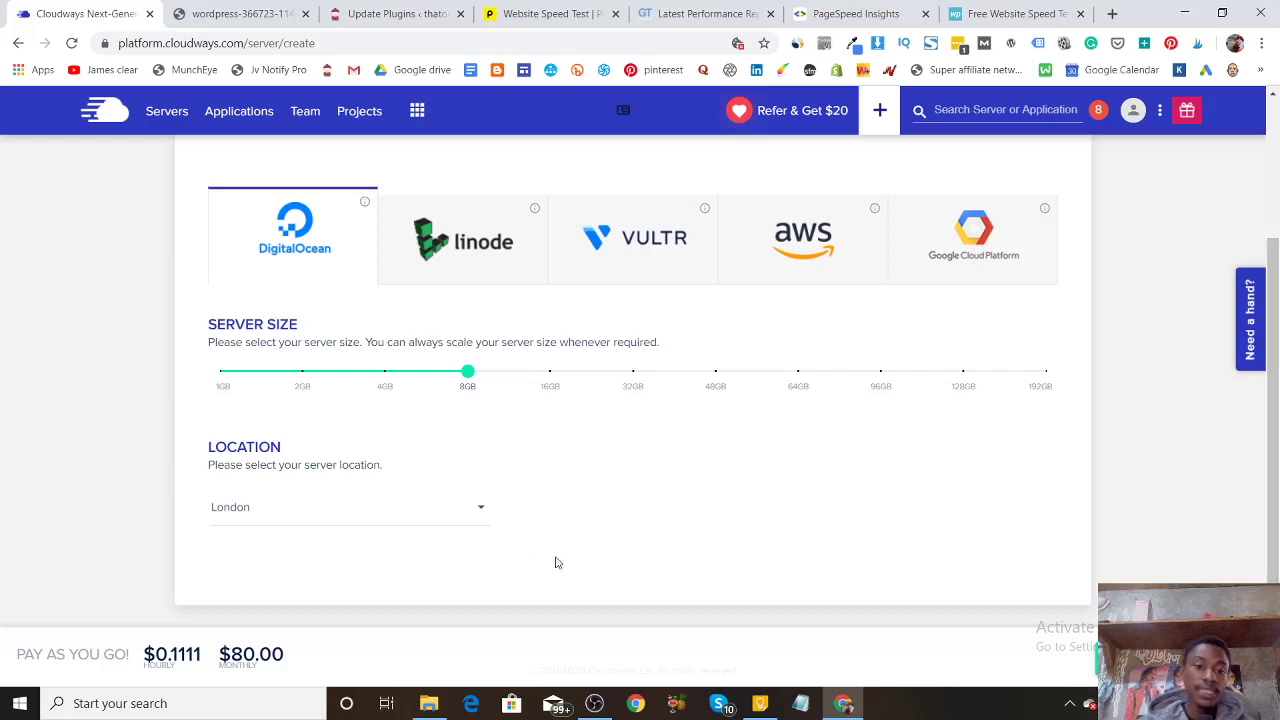
Set the DigitalOcean server location to Frankfurt.
click(463, 512)
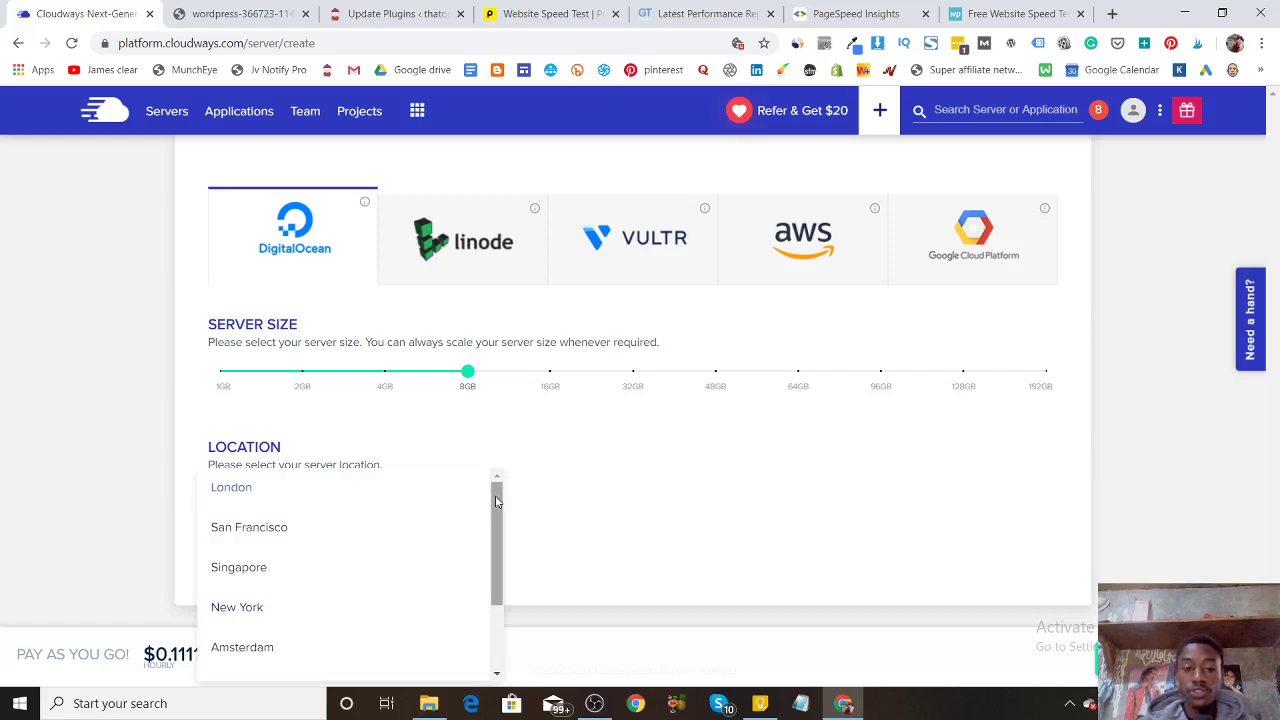
drag(497, 501, 497, 572)
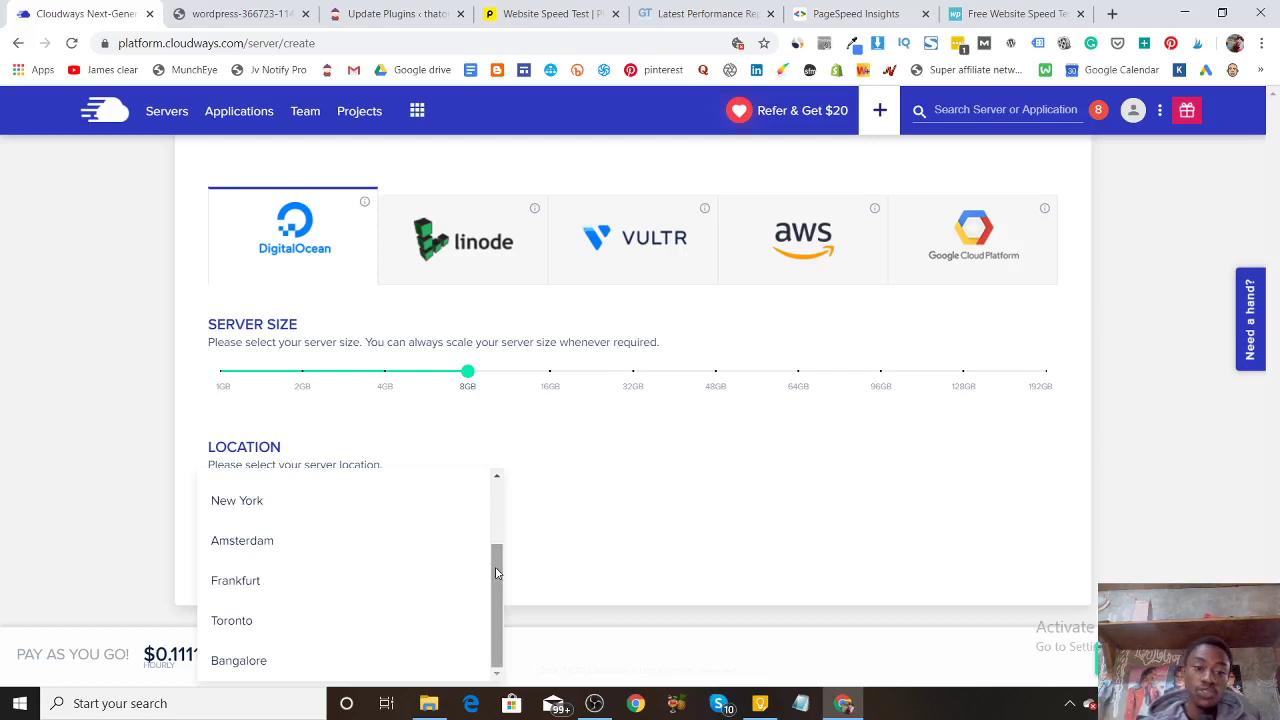
click(247, 584)
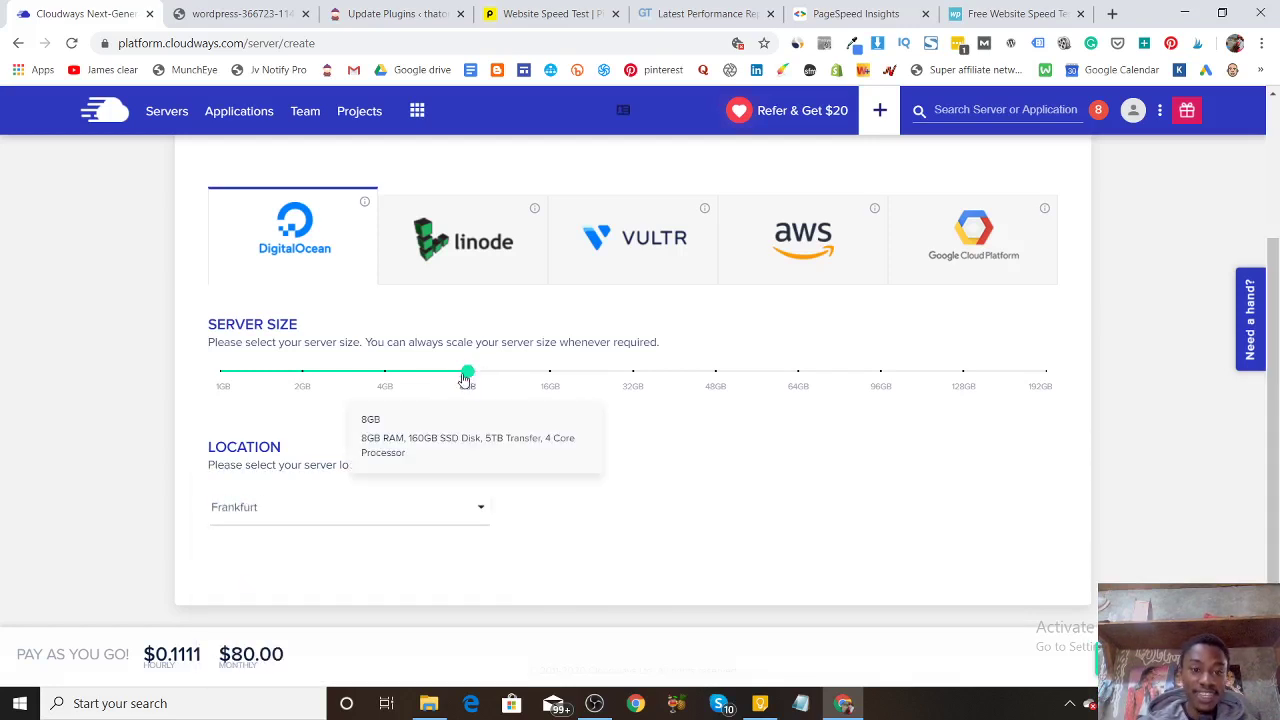
Configure the server as a 1GB Vultr server located in EU - Frankfurt.
click(566, 278)
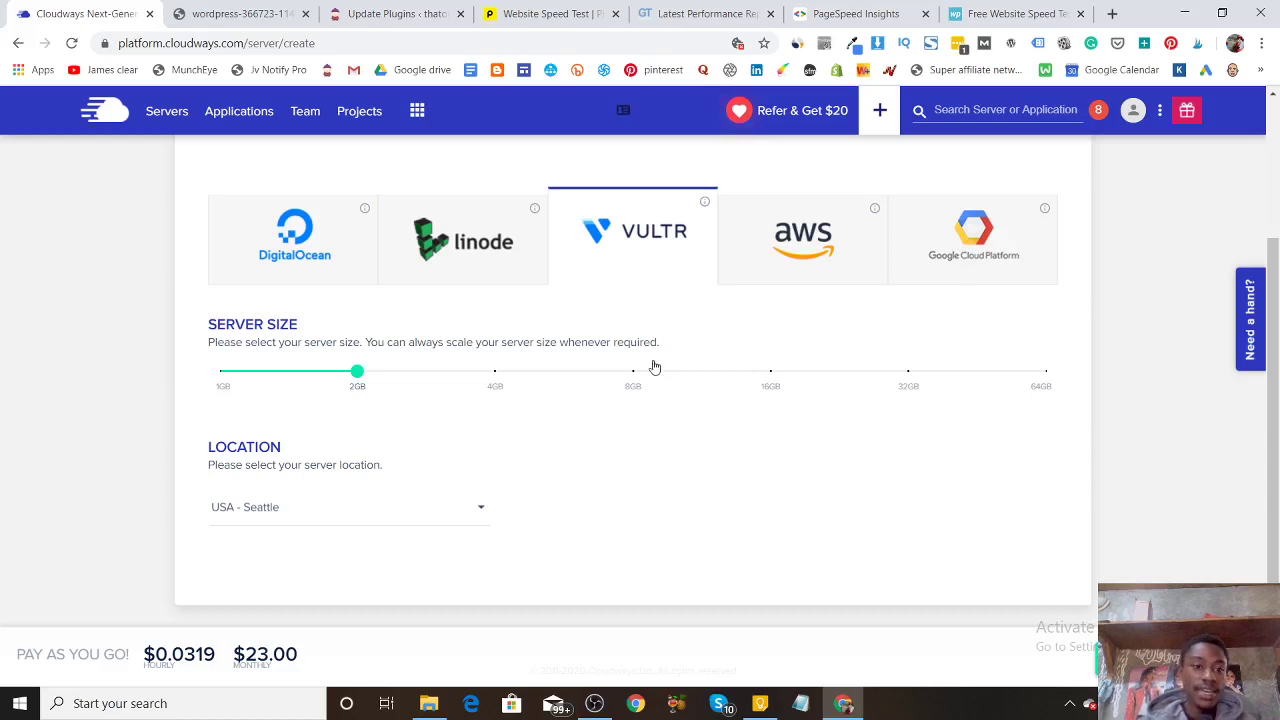
click(224, 391)
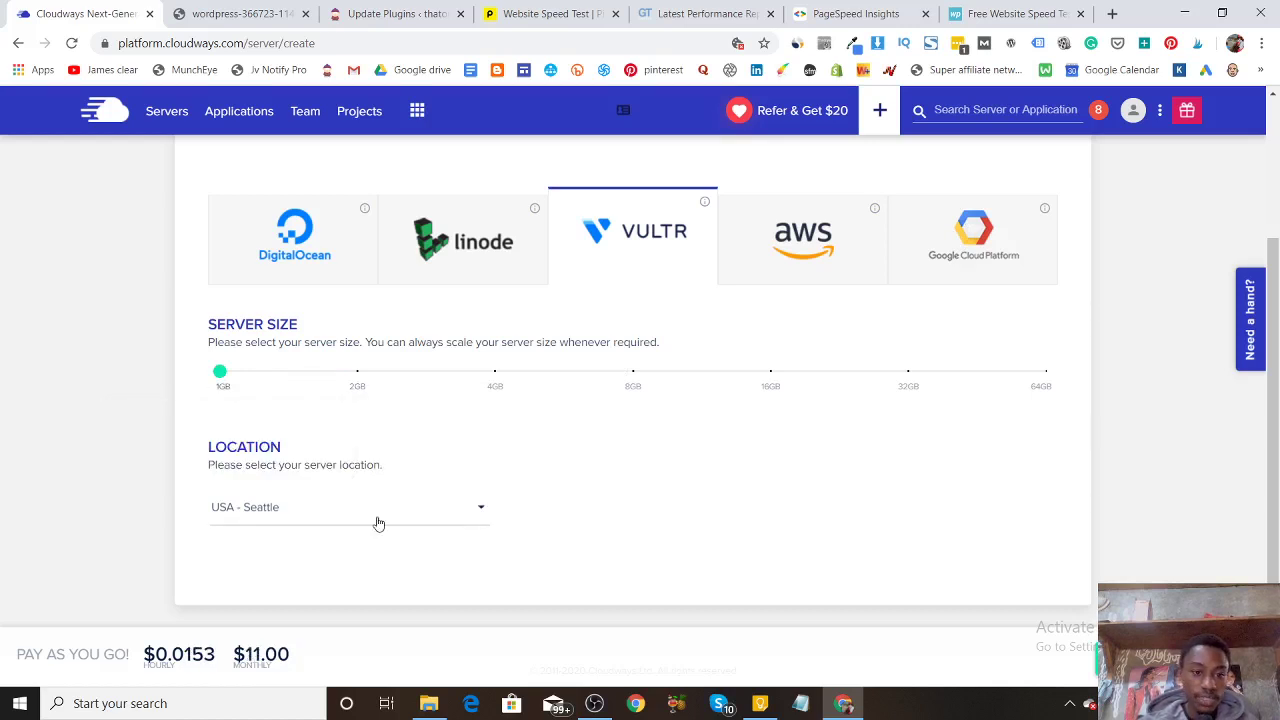
click(378, 522)
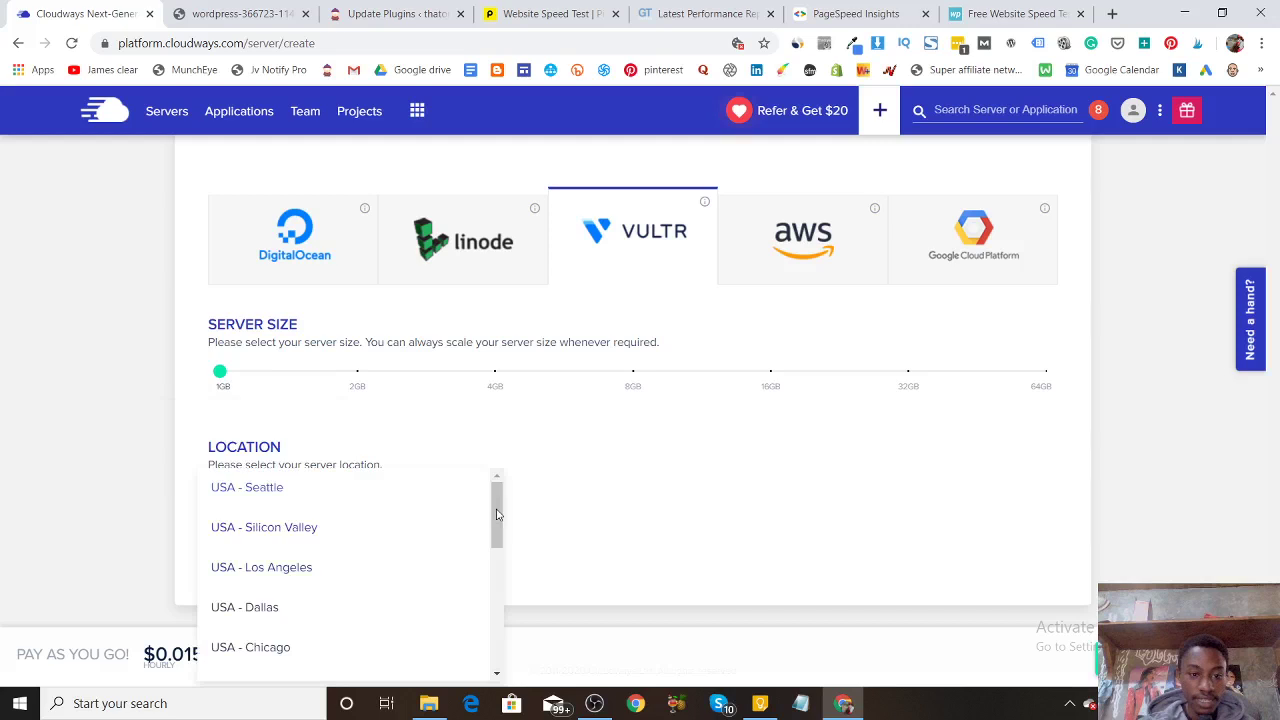
drag(497, 514, 497, 629)
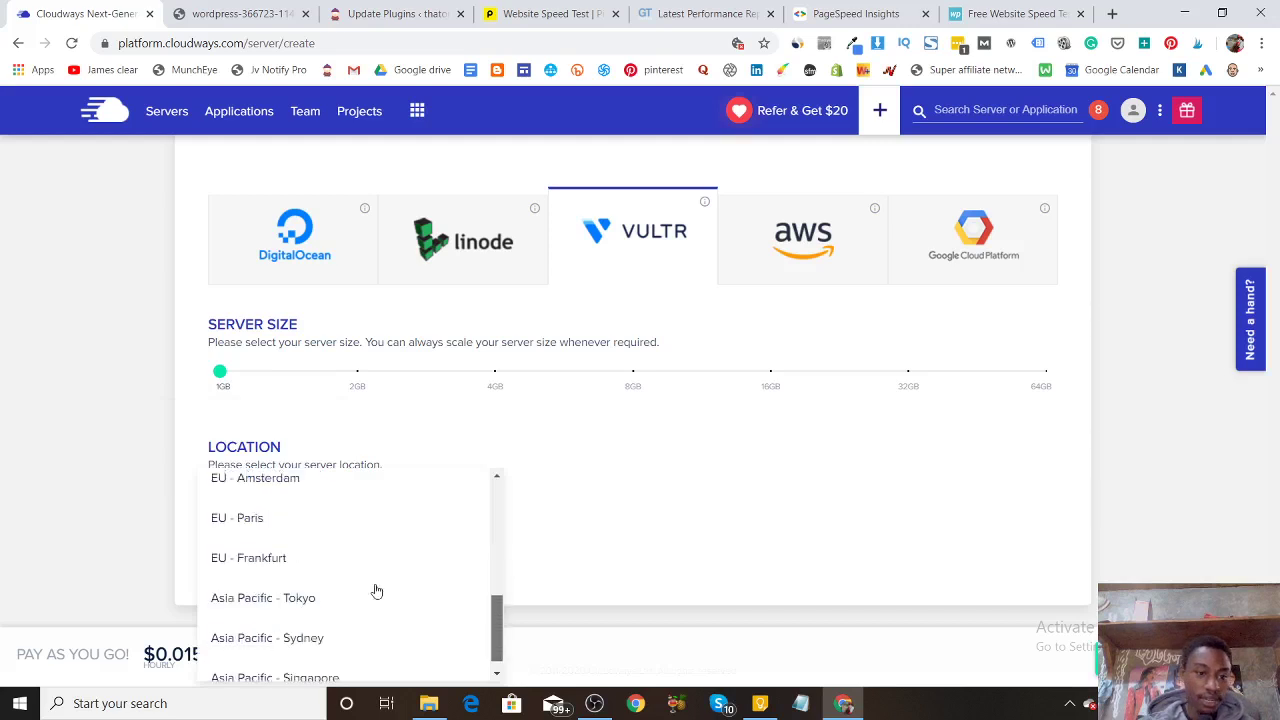
scroll(330, 575, down, 1)
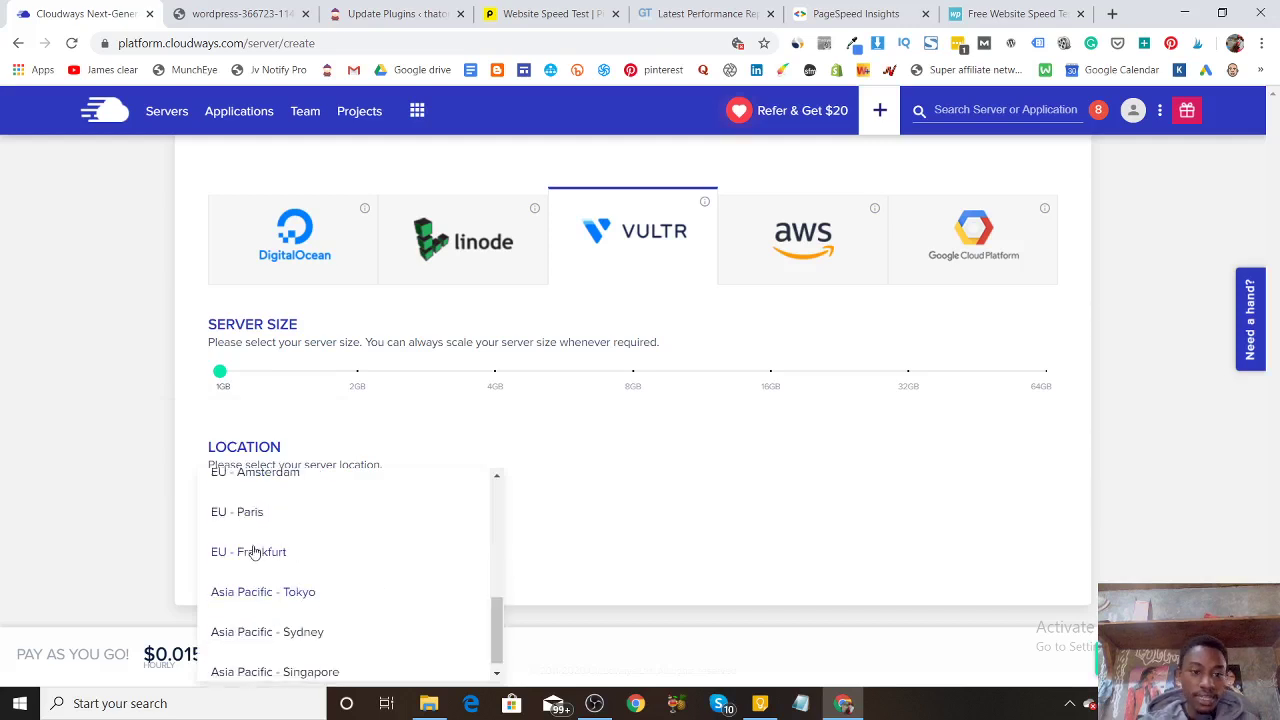
click(255, 553)
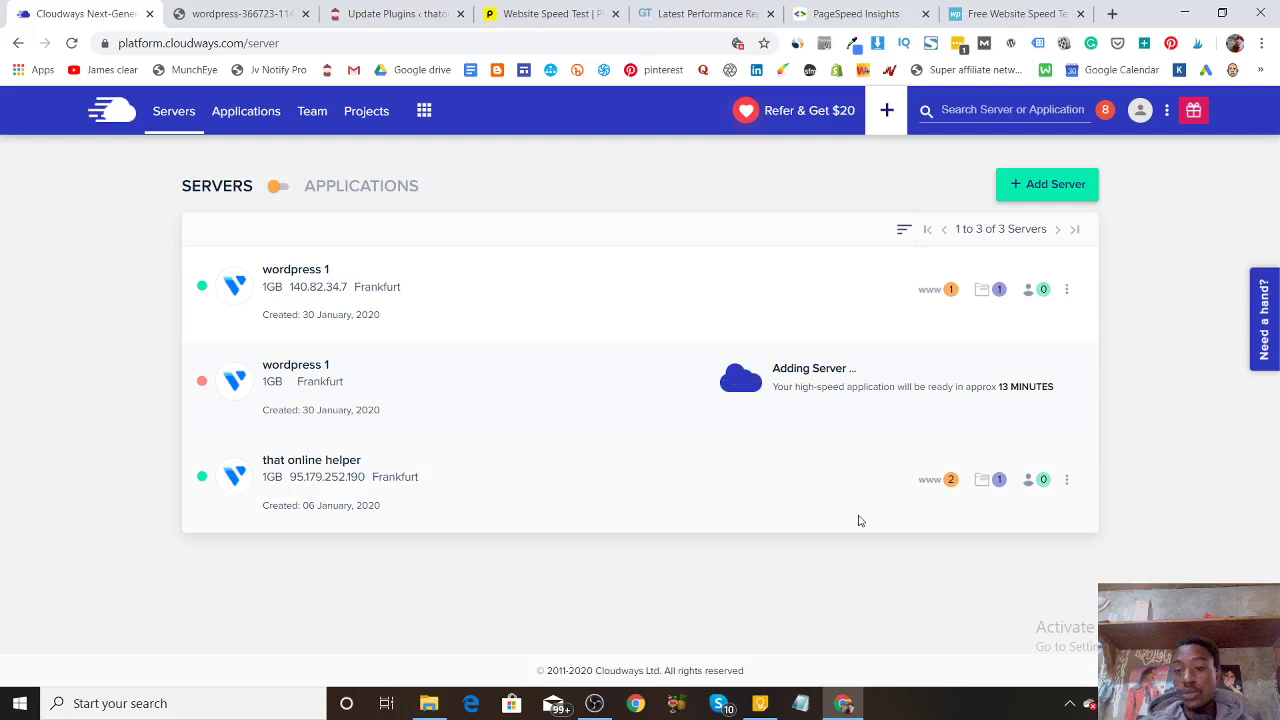
Open the Help Center and start a live chat with Cloudways support.
click(1262, 320)
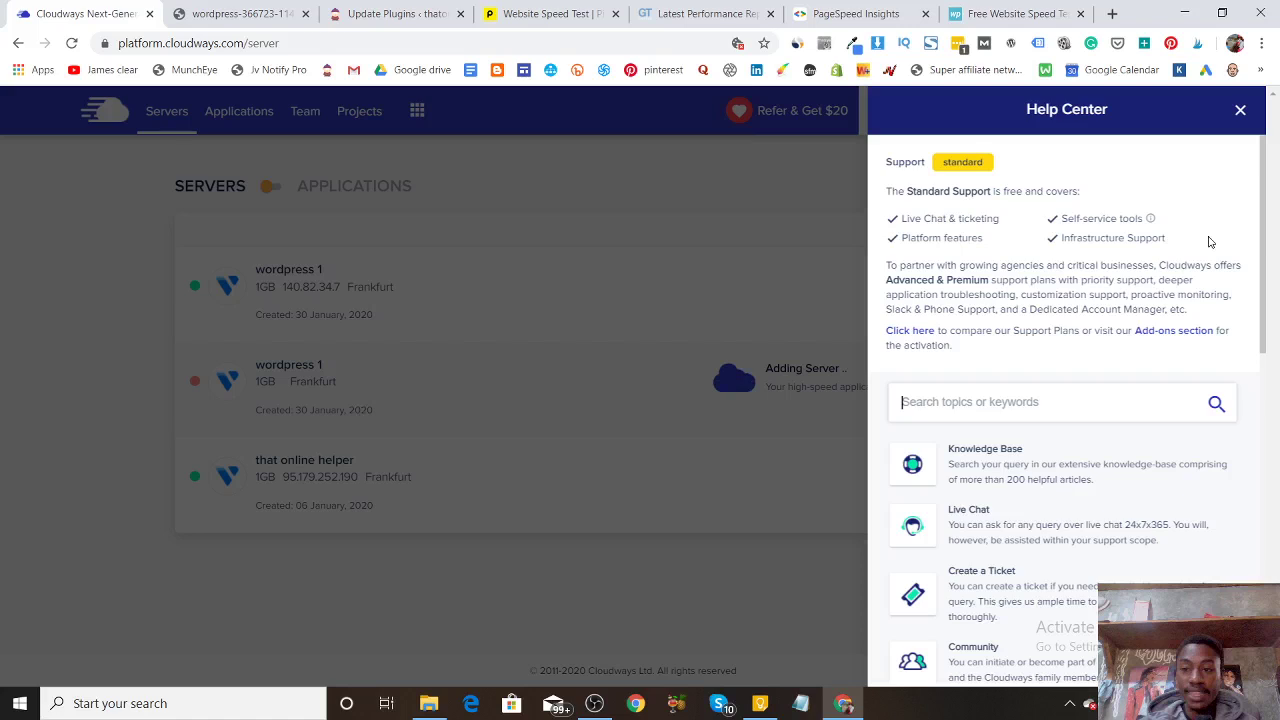
drag(1263, 245, 1263, 254)
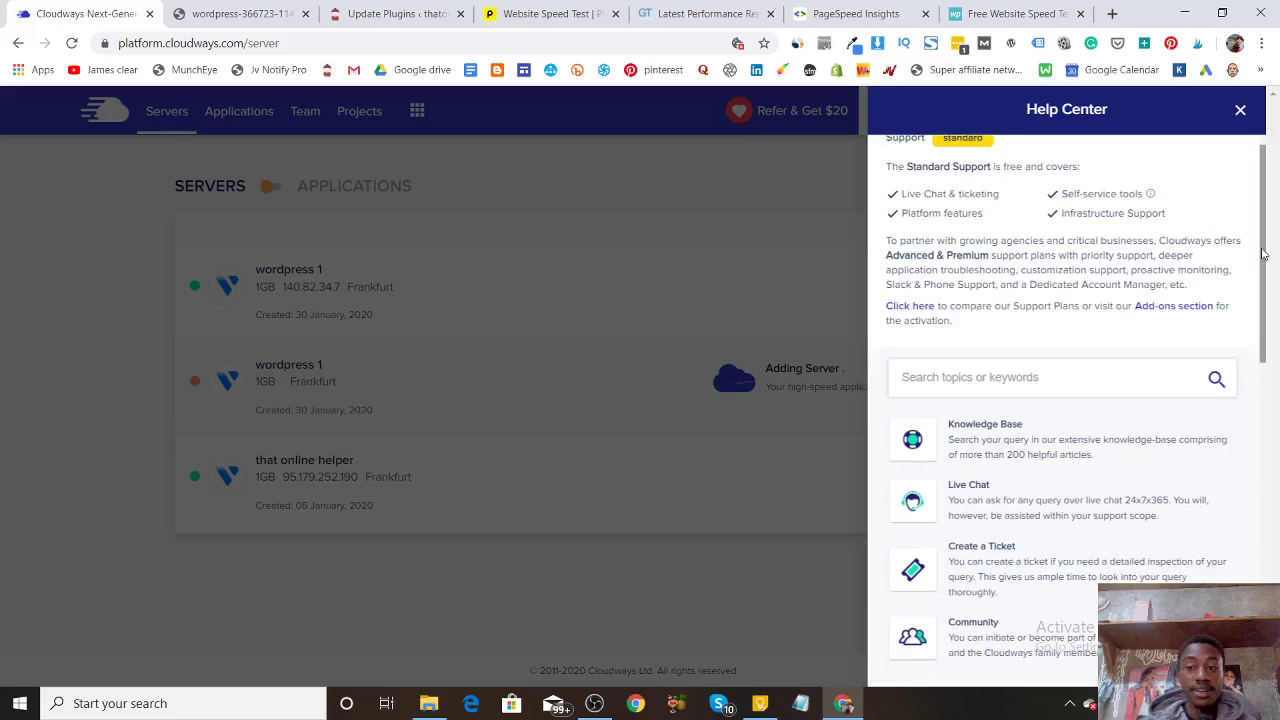
scroll(1109, 324, down, 2)
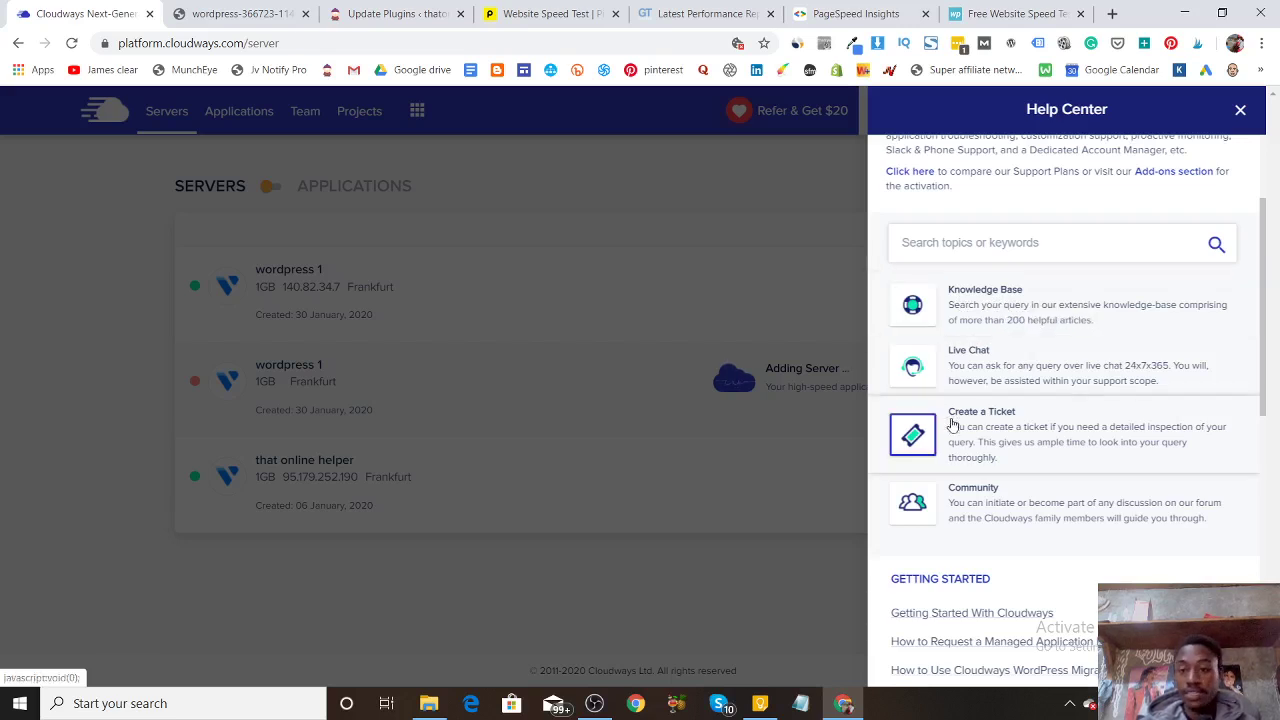
click(1006, 381)
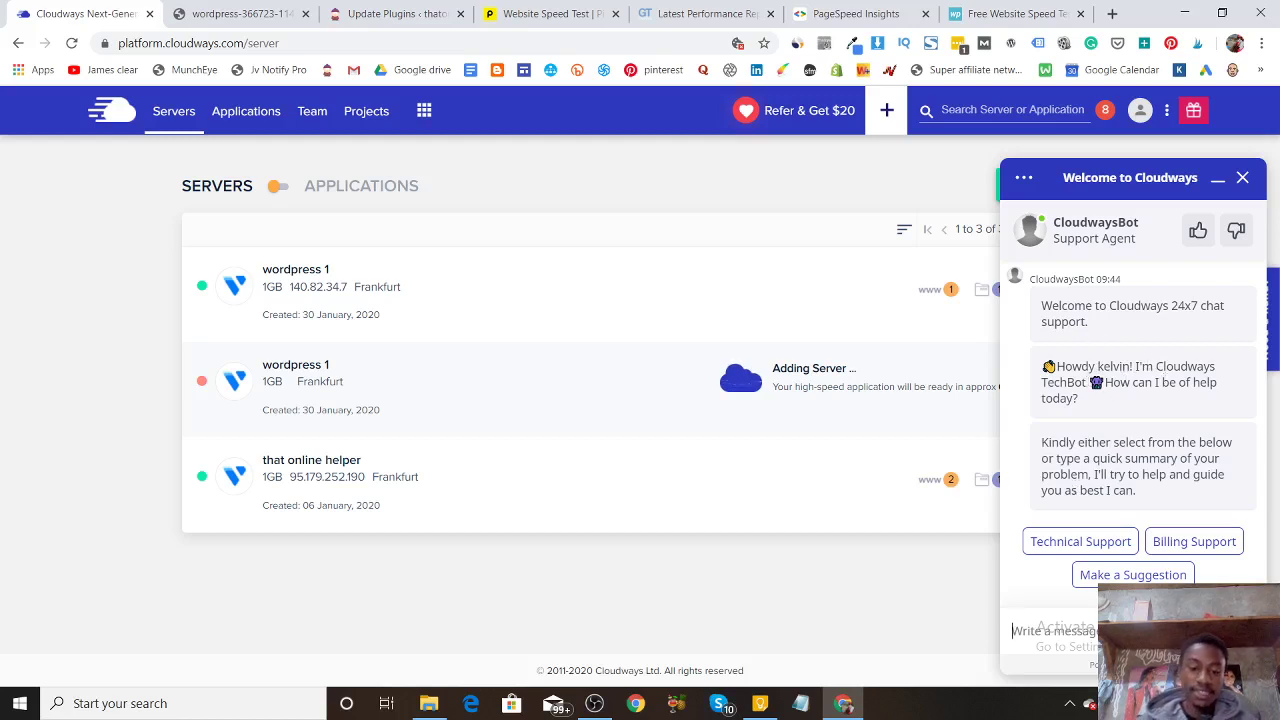
Ask the support bot for a human by sending the message "live agent".
text(l)
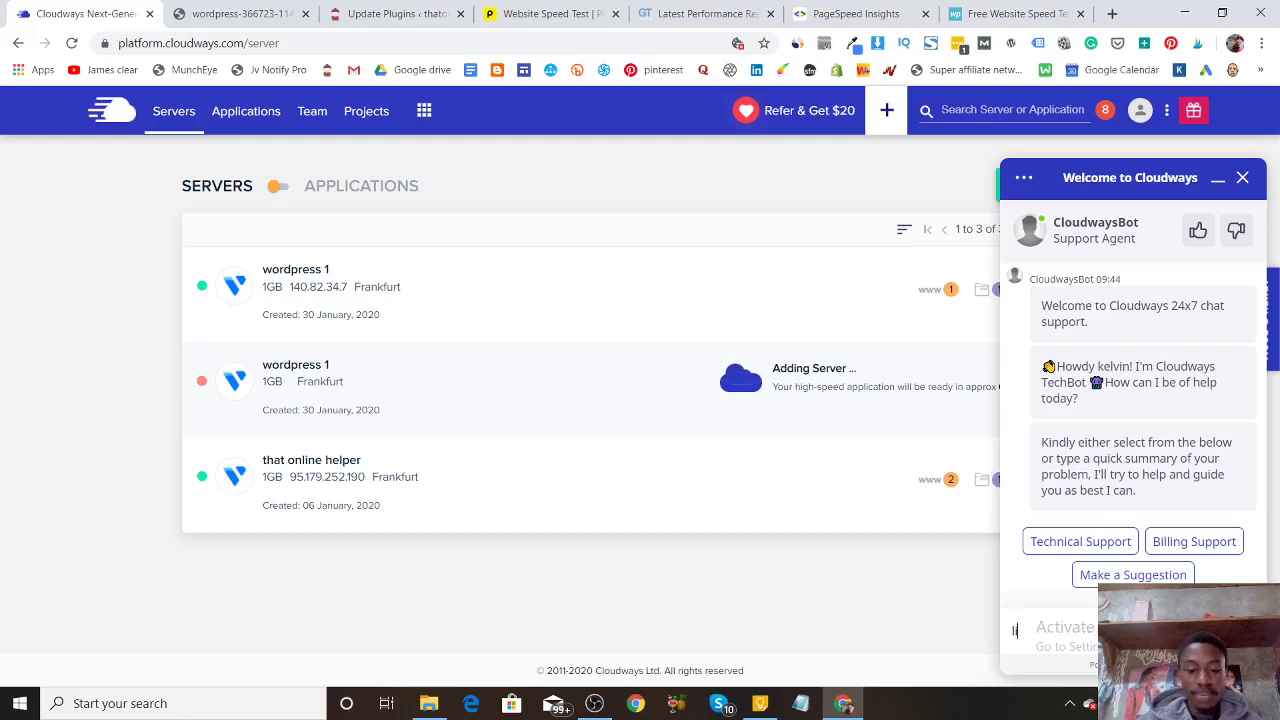
text(ive agent)
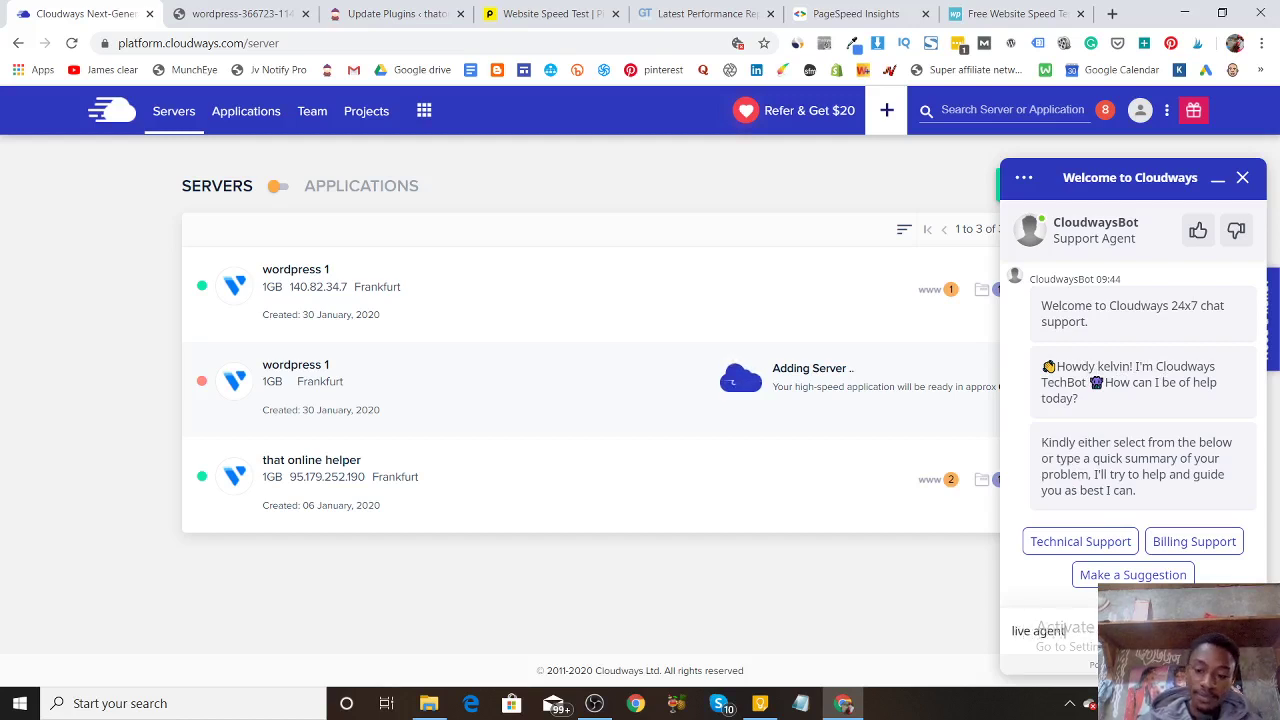
key(Return)
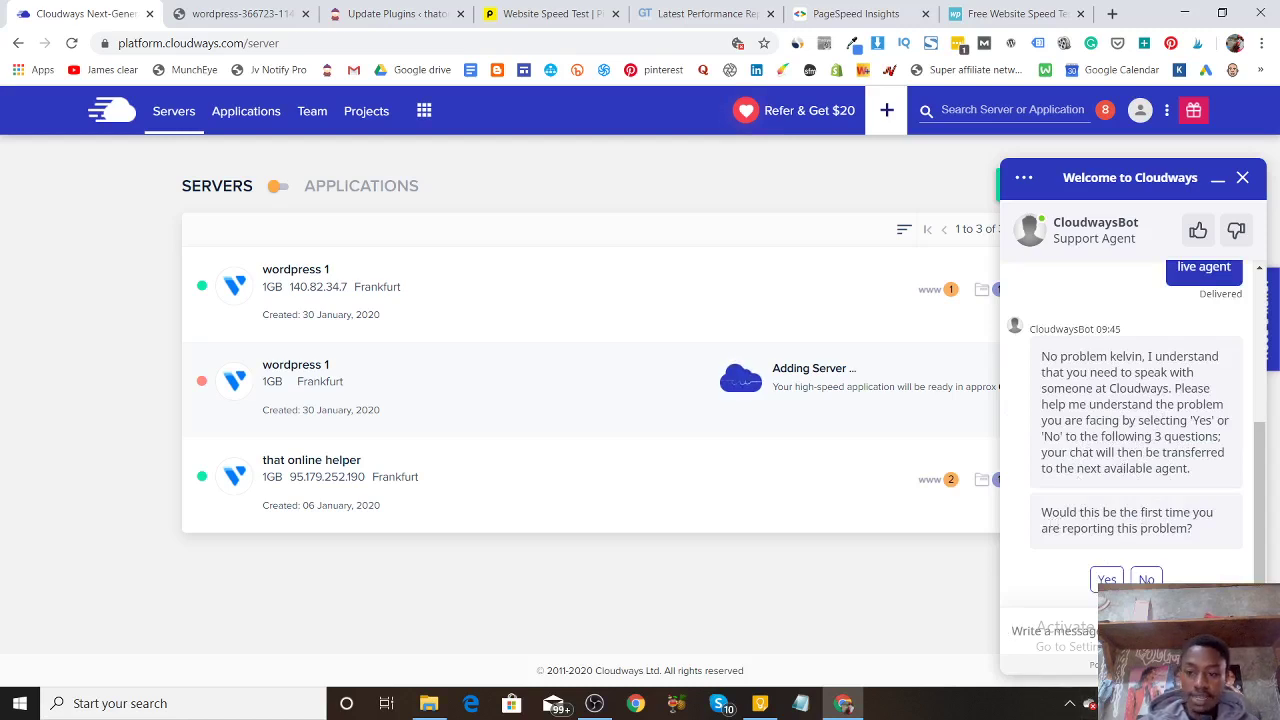
Answer the bot's three screening questions with No for first-time report, Yes for website functionality affected, and No for documentation found.
click(1146, 579)
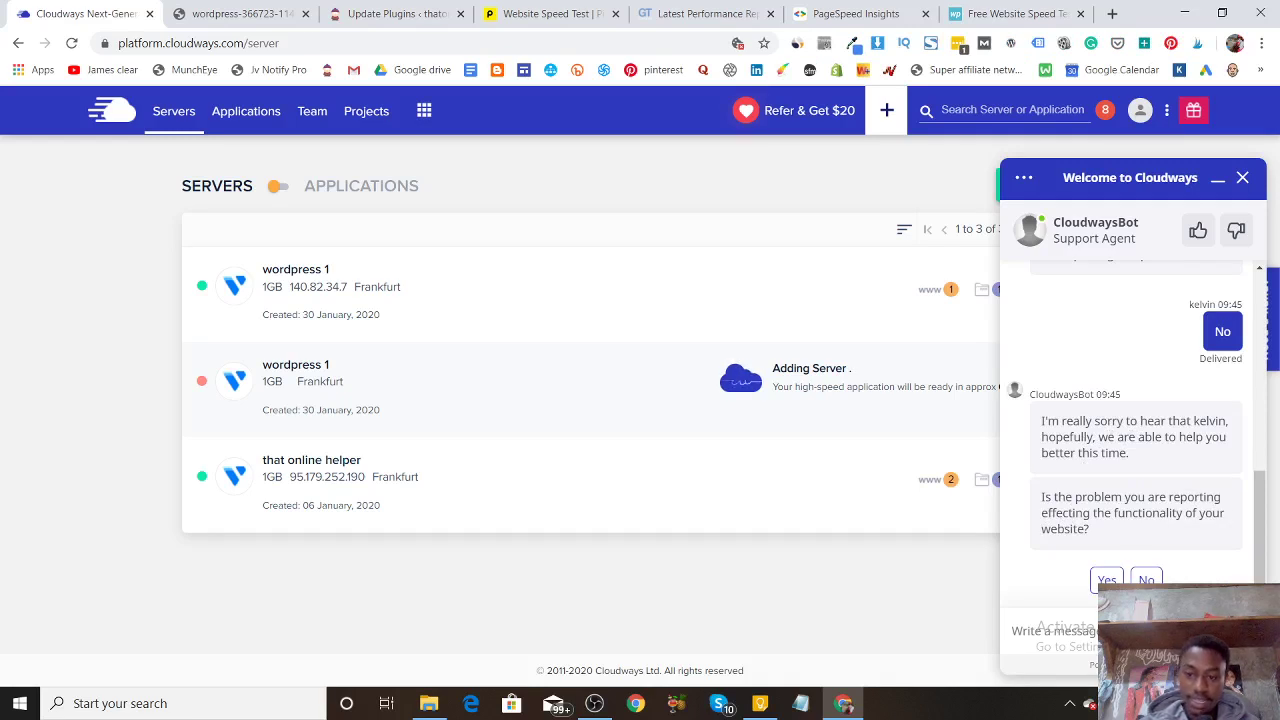
click(1106, 580)
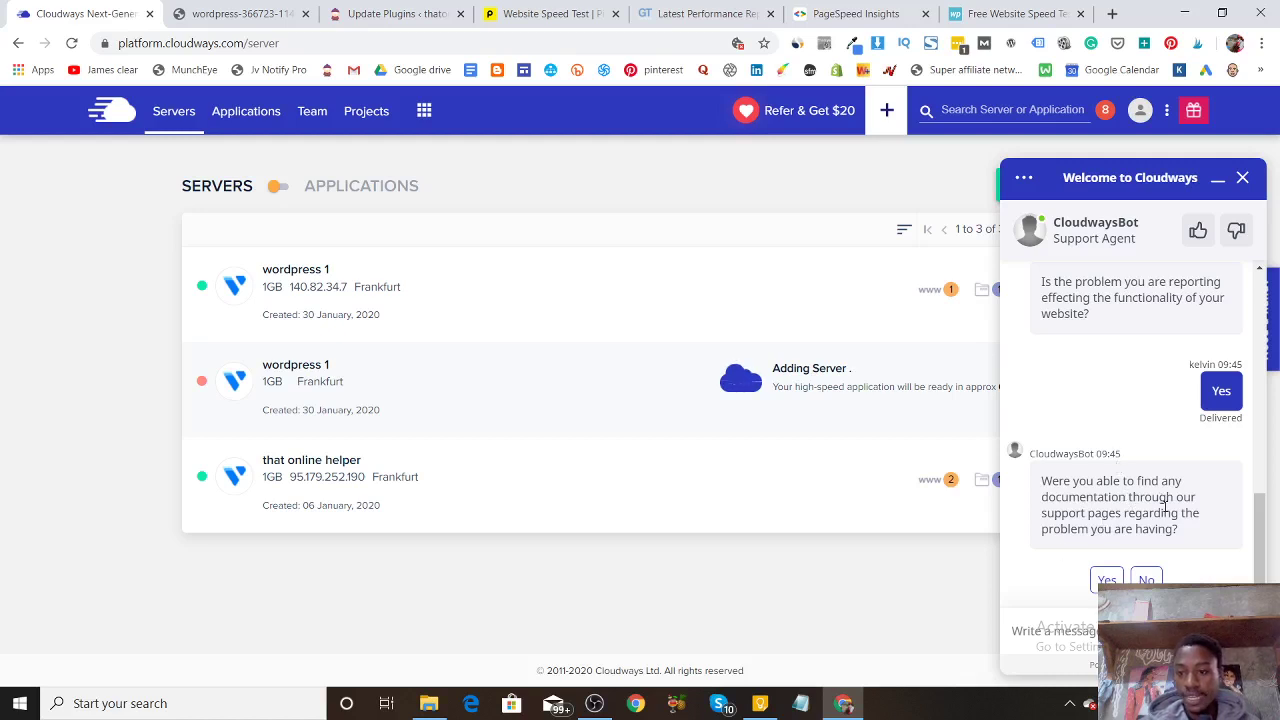
click(1146, 579)
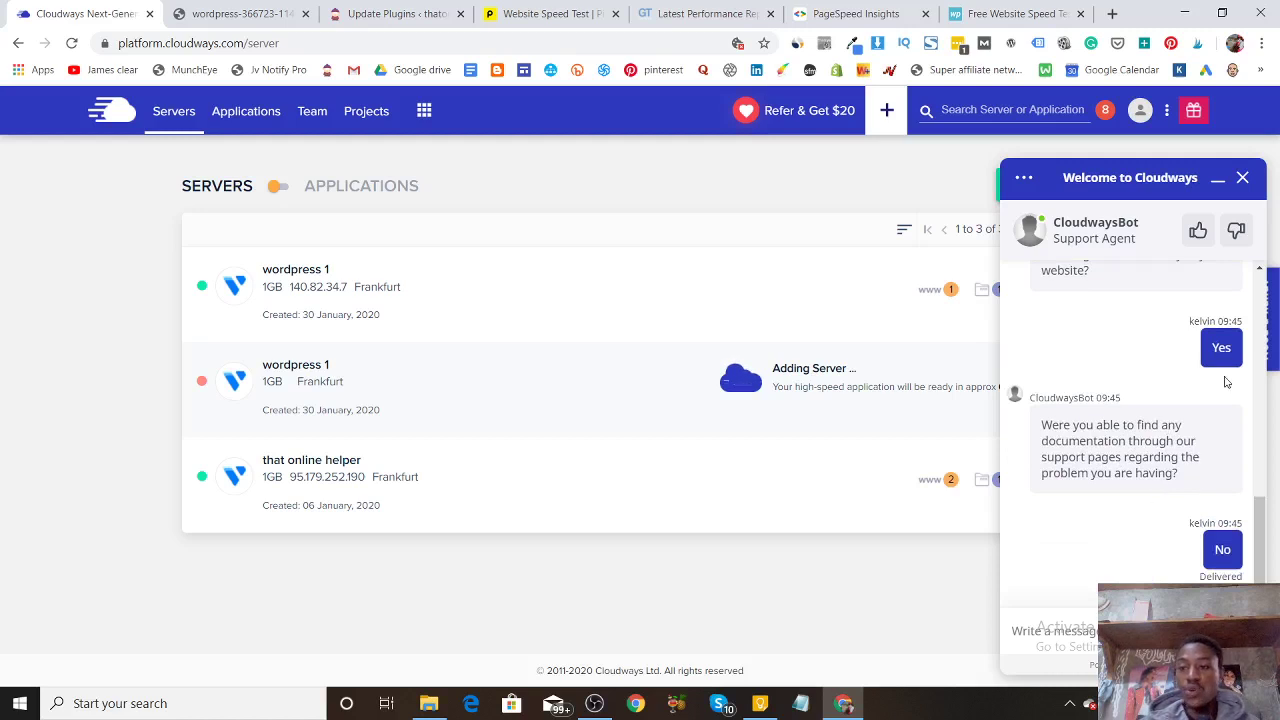
Reply "google" to the bot's support category question instead of choosing one of the offered issue types.
scroll(1260, 308, up, 5)
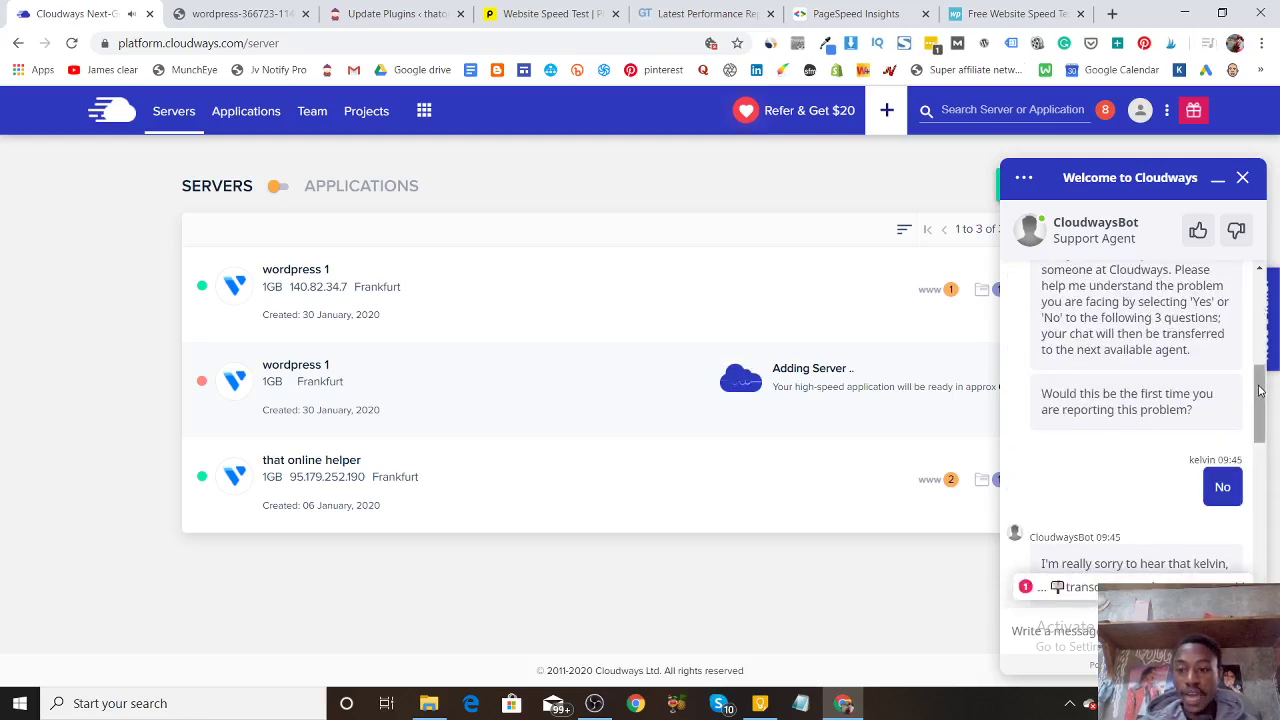
drag(1260, 390, 1250, 580)
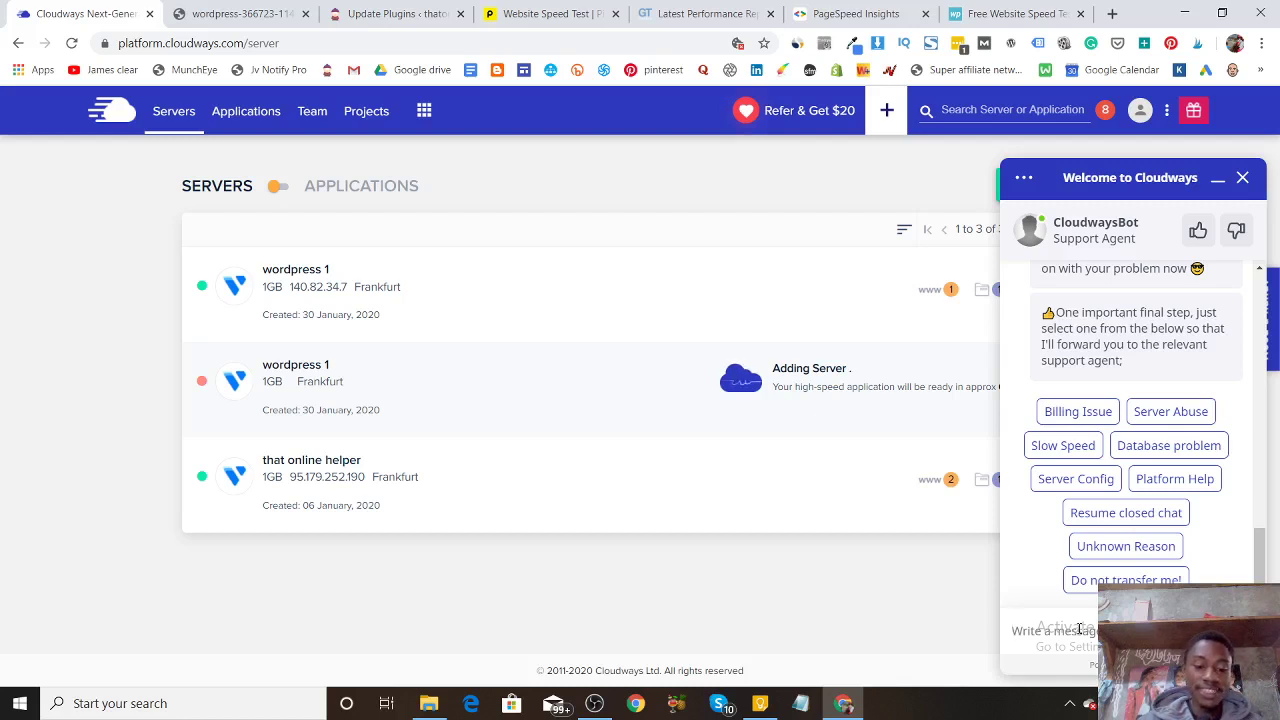
text(go)
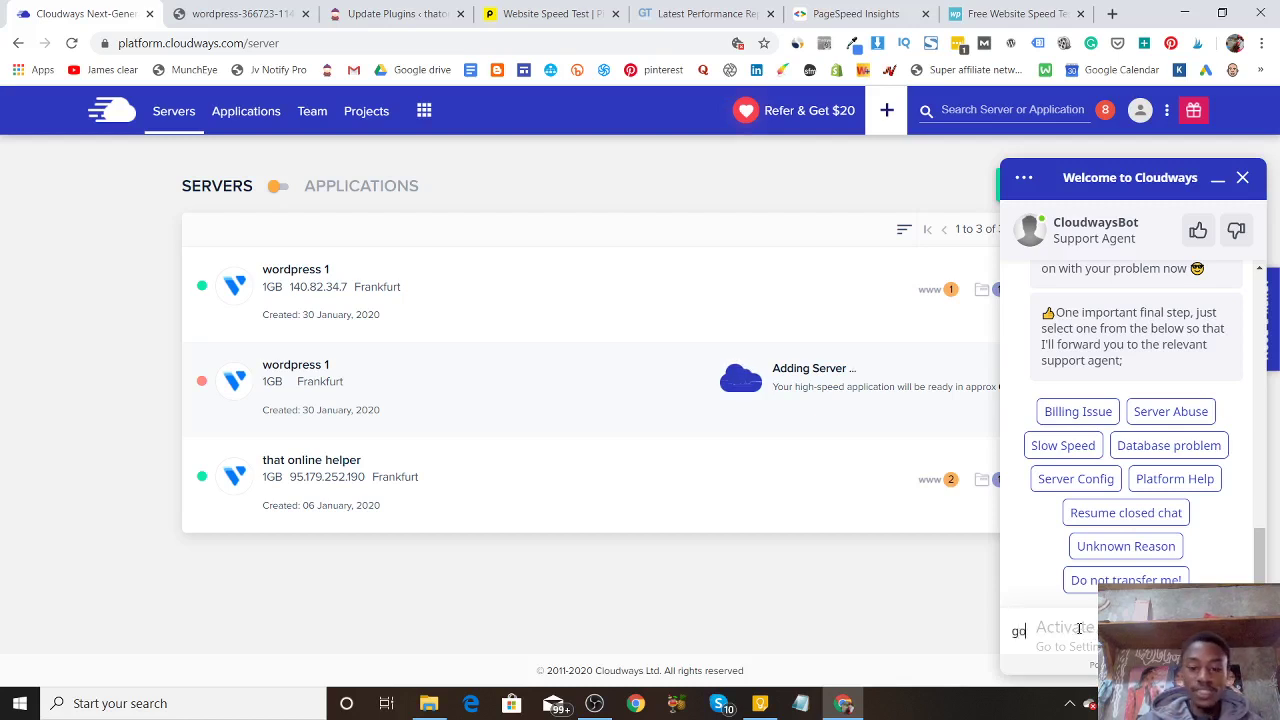
text(ogle)
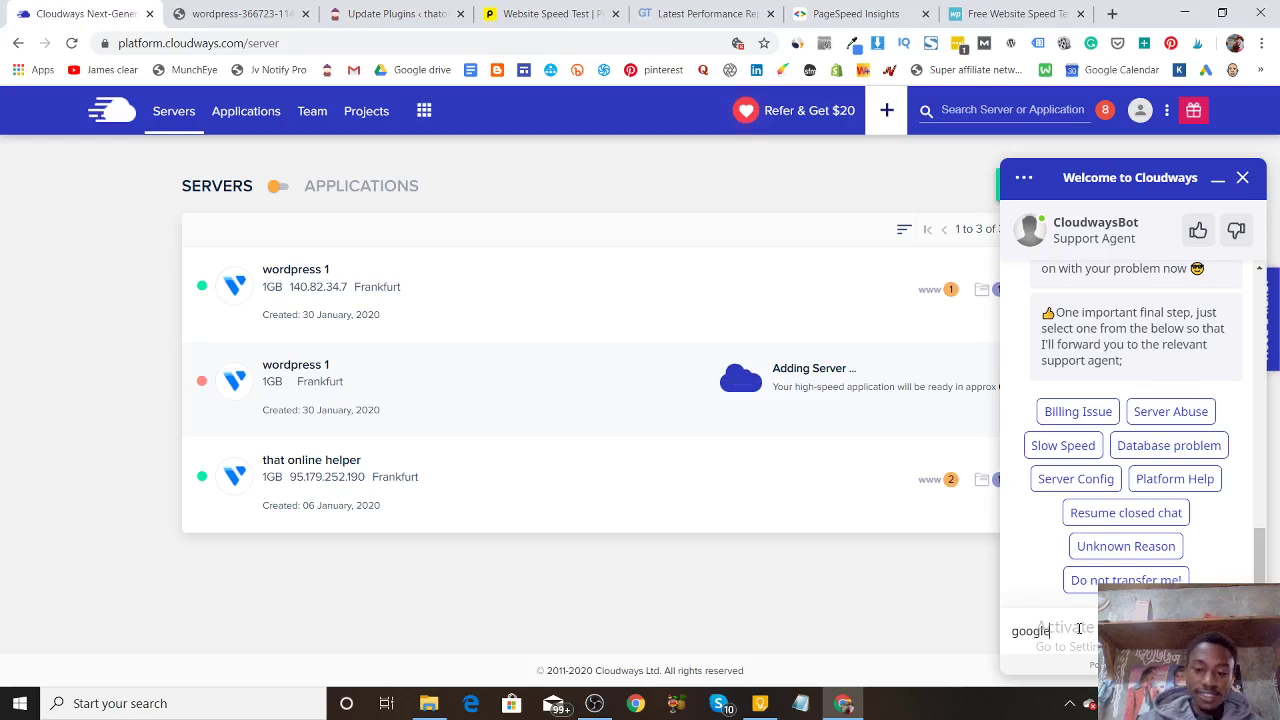
key(Return)
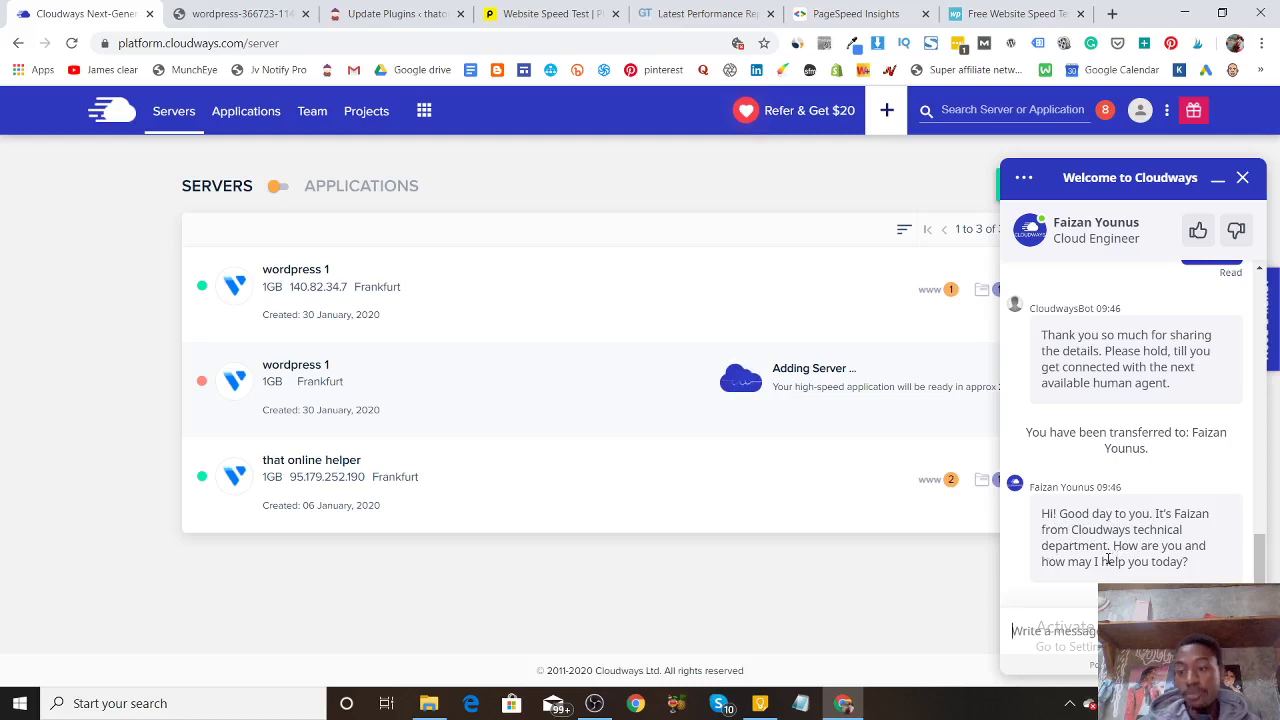
Reply to the support engineer's greeting with "I'm good, hope you're a good day.".
text(I)
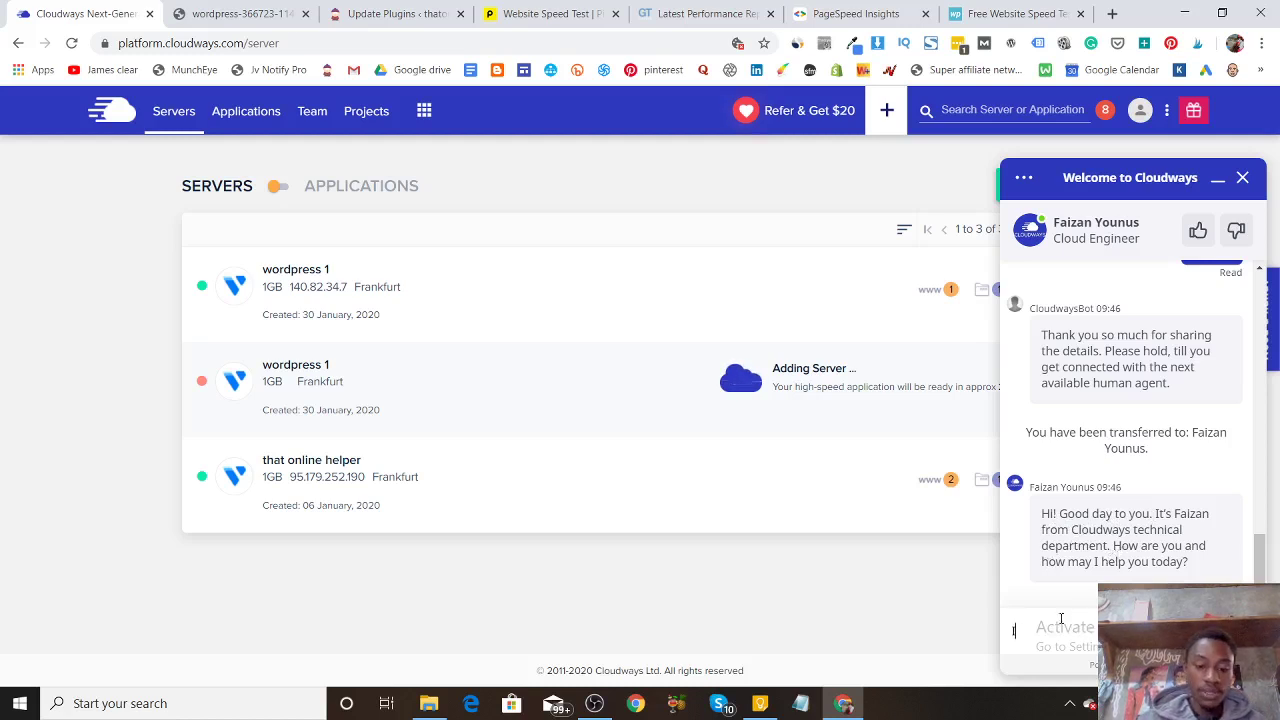
text('m goo)
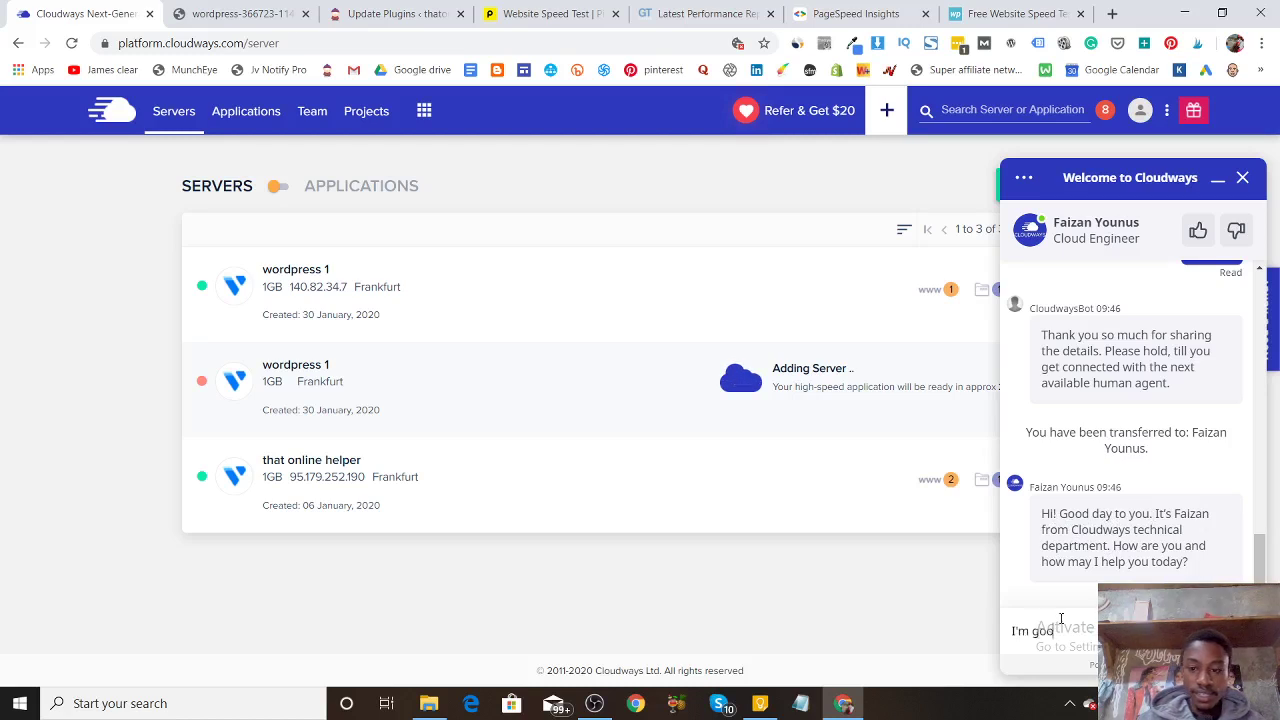
text(d, hope)
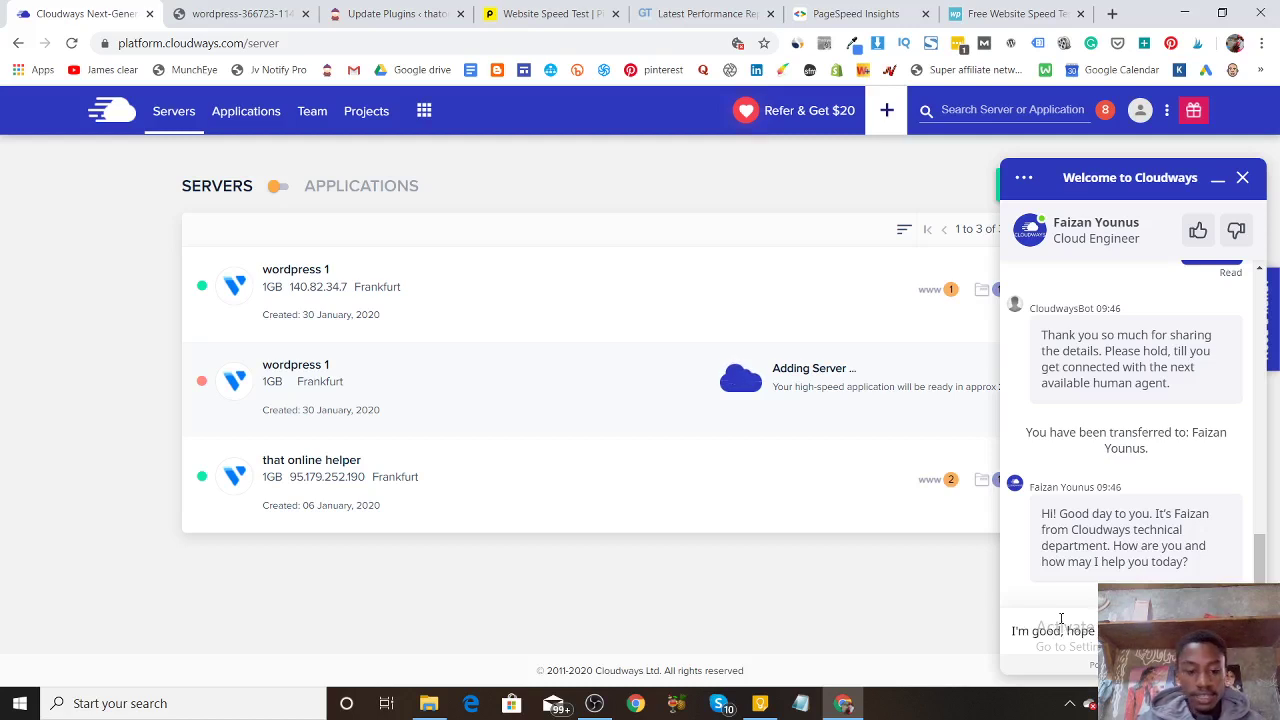
key(Return)
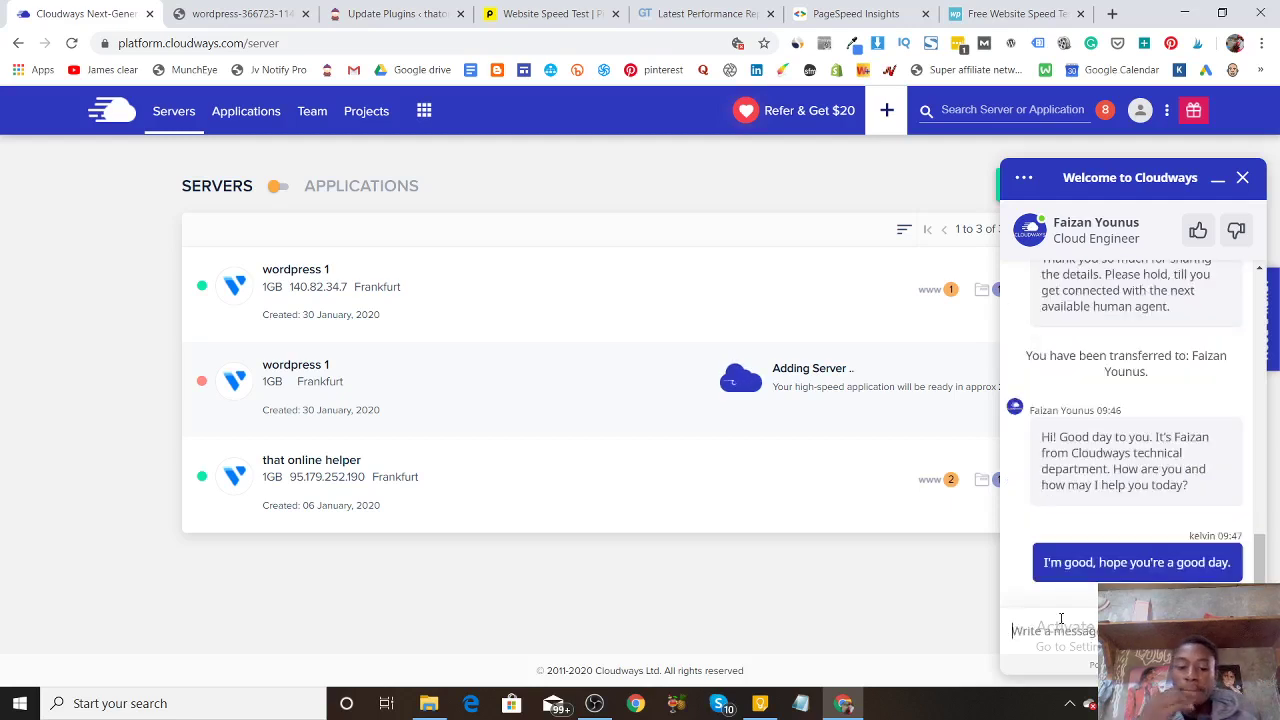
text(I have)
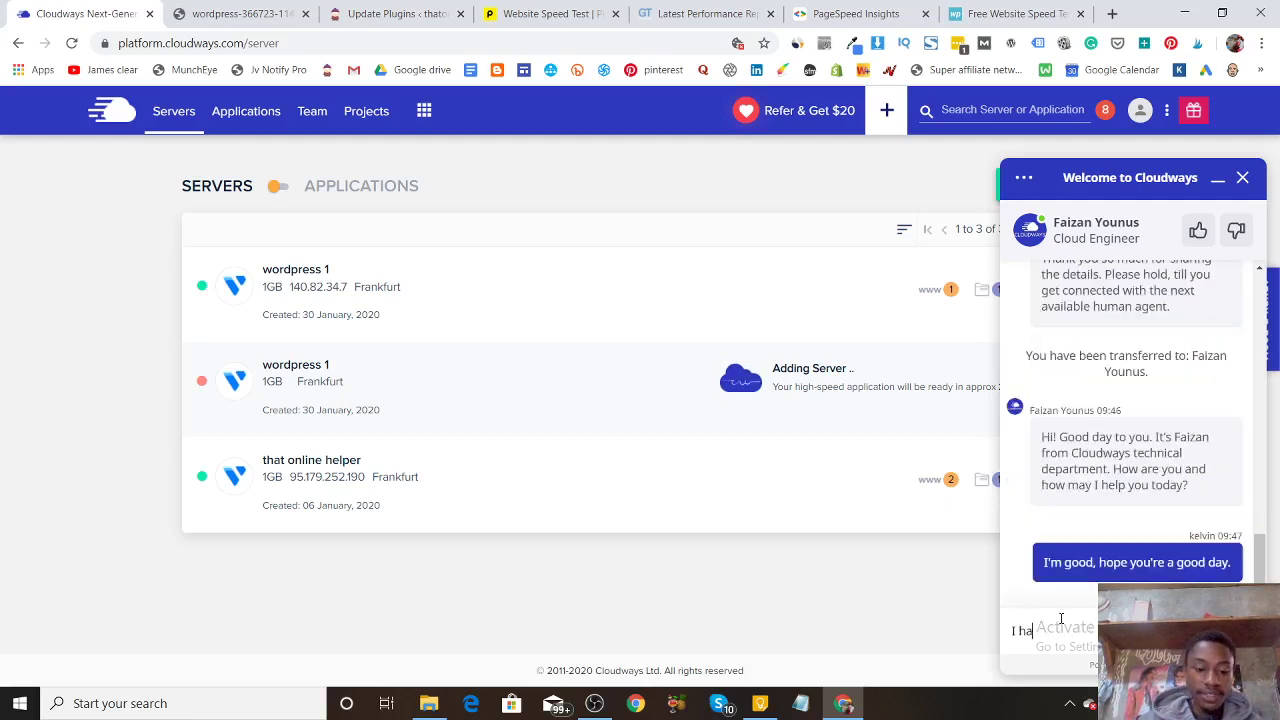
key(BackSpace)
key(BackSpace)
key(BackSpace)
key(BackSpace)
key(BackSpace)
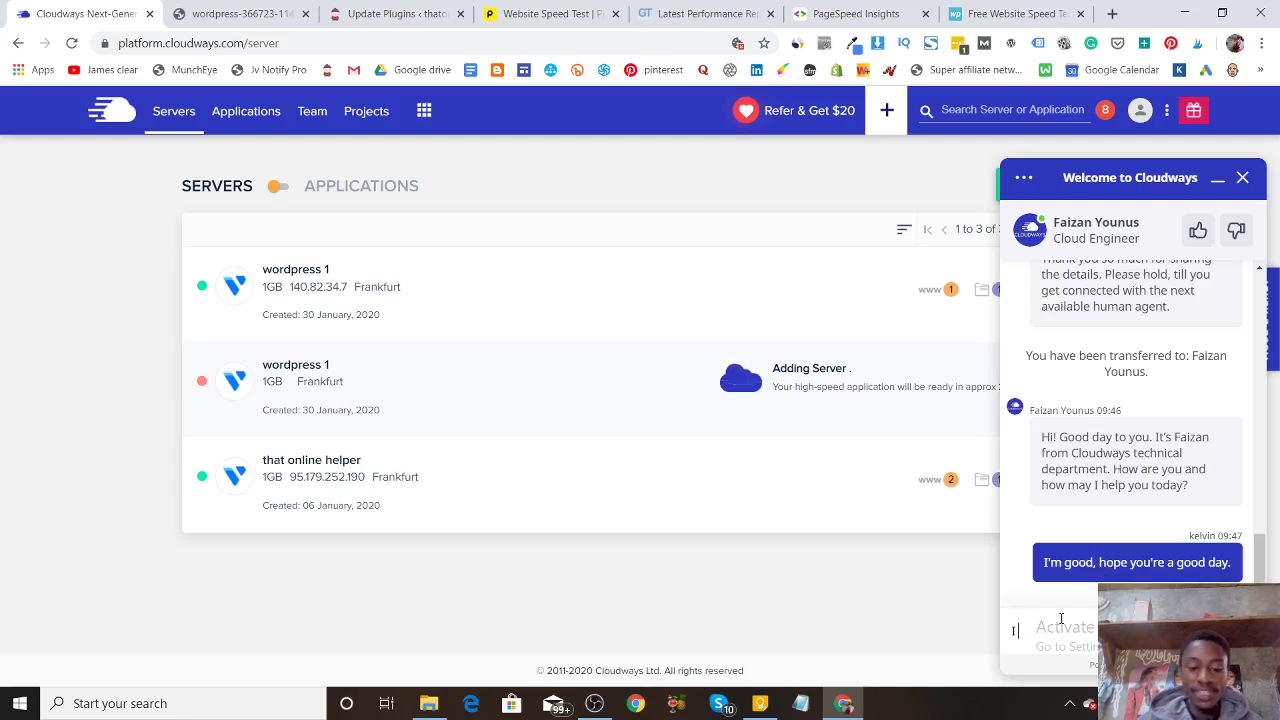
key(BackSpace)
Send the support engineer the question "can I use cloudaways CDN if I have cloudflare CDN?".
text(ca)
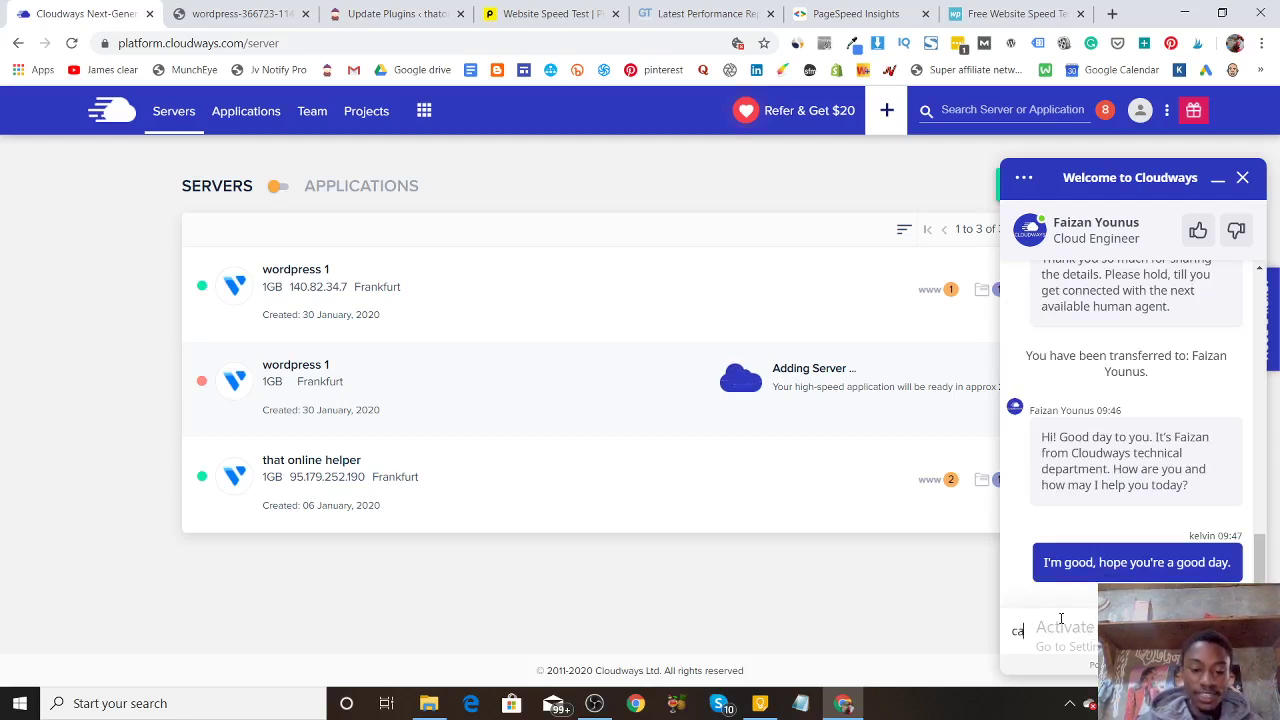
text(n I use)
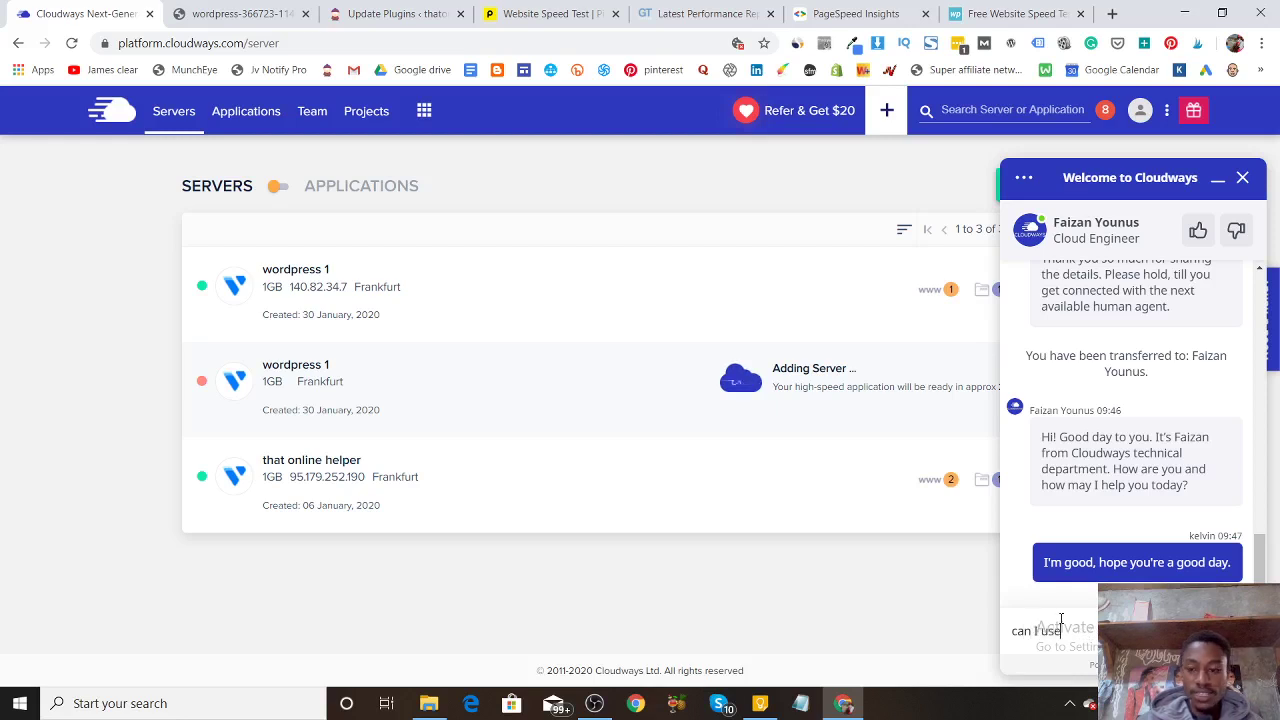
text( clouda)
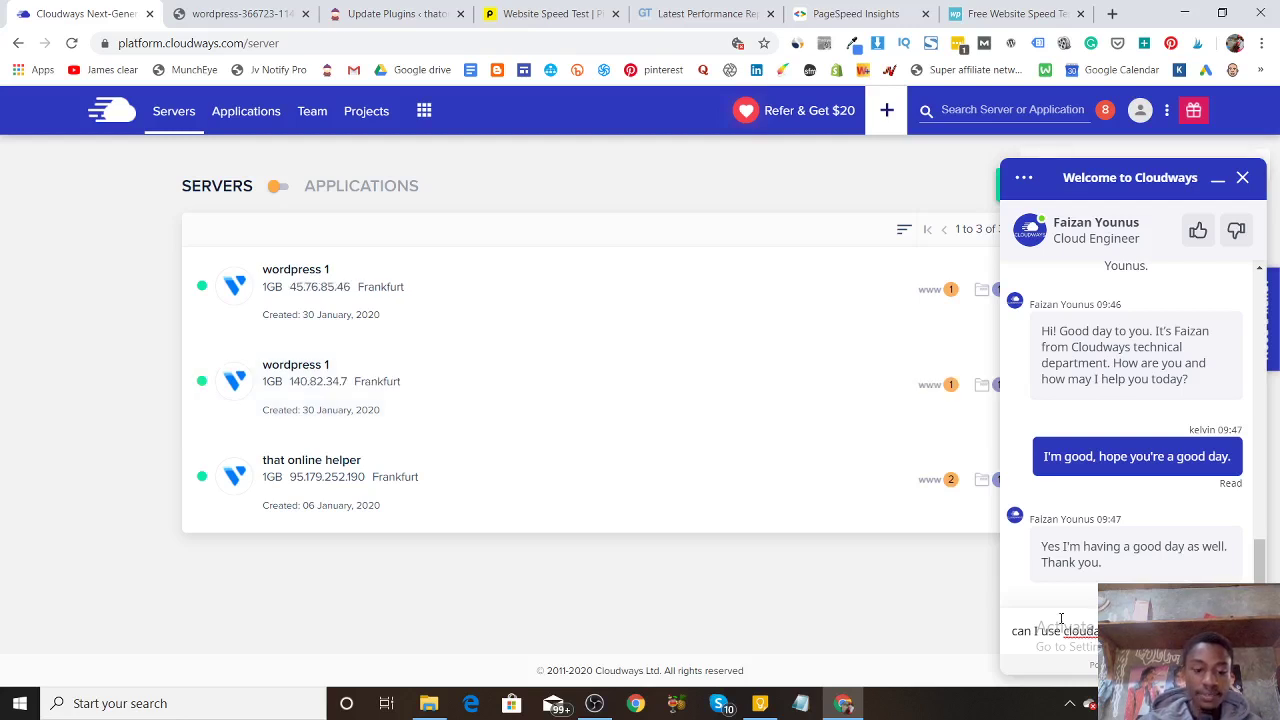
text(cloudfal)
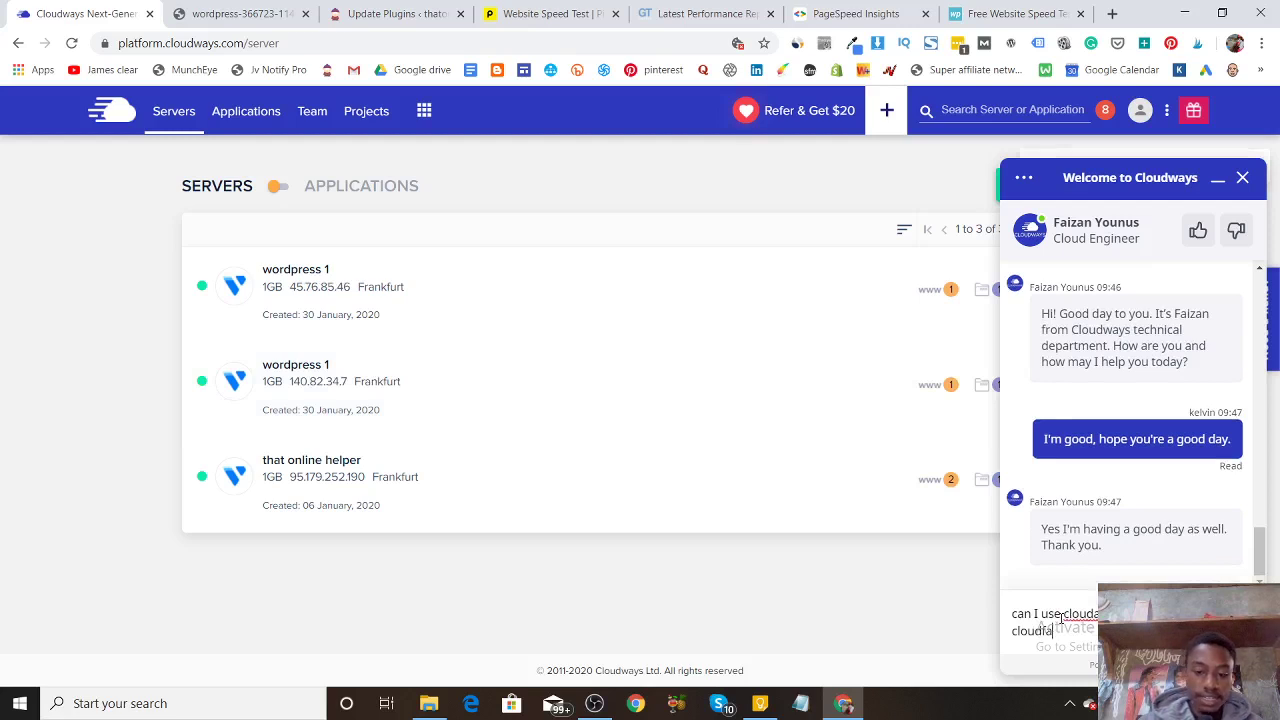
text(re)
key(BackSpace)
key(BackSpace)
key(BackSpace)
key(BackSpace)
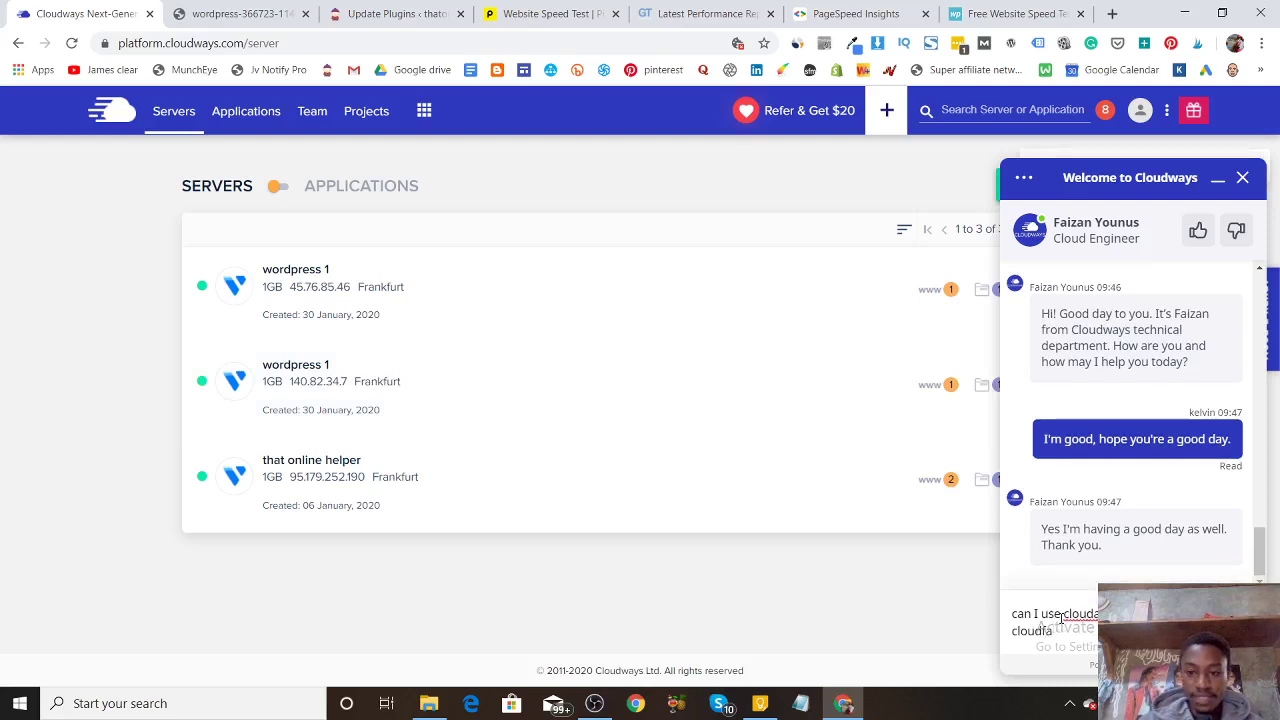
text(lare)
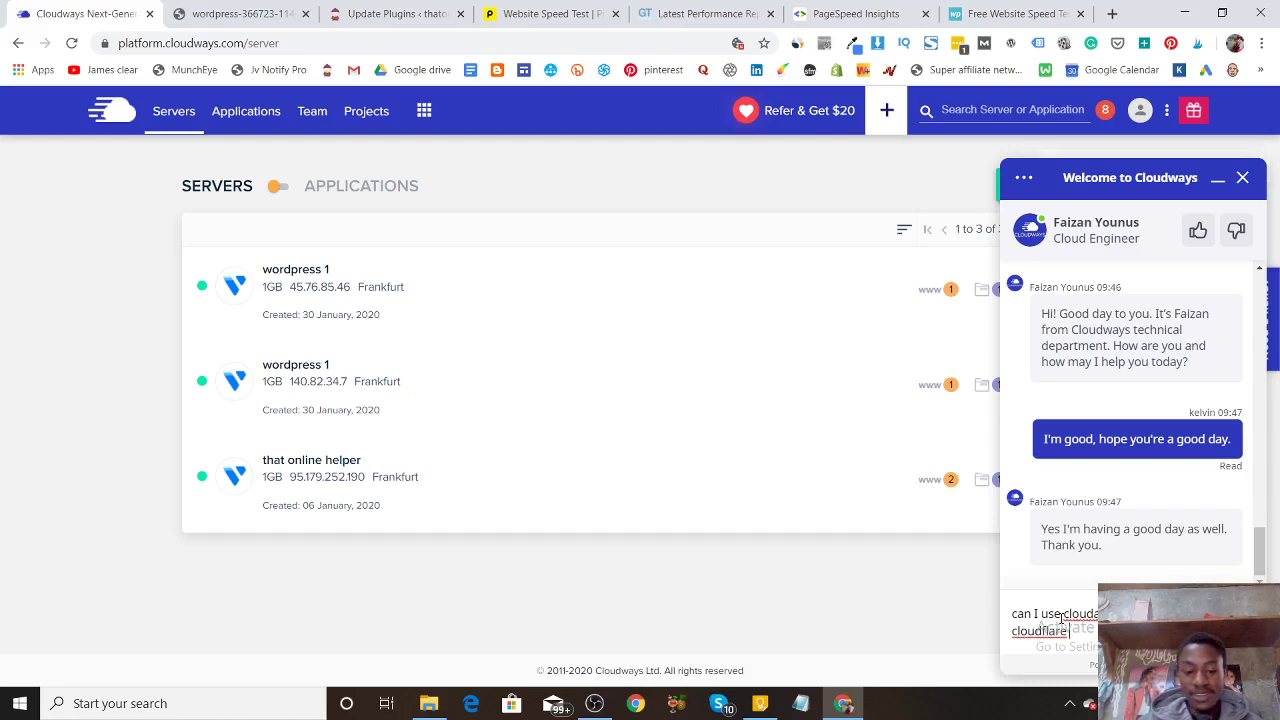
text(CDN?)
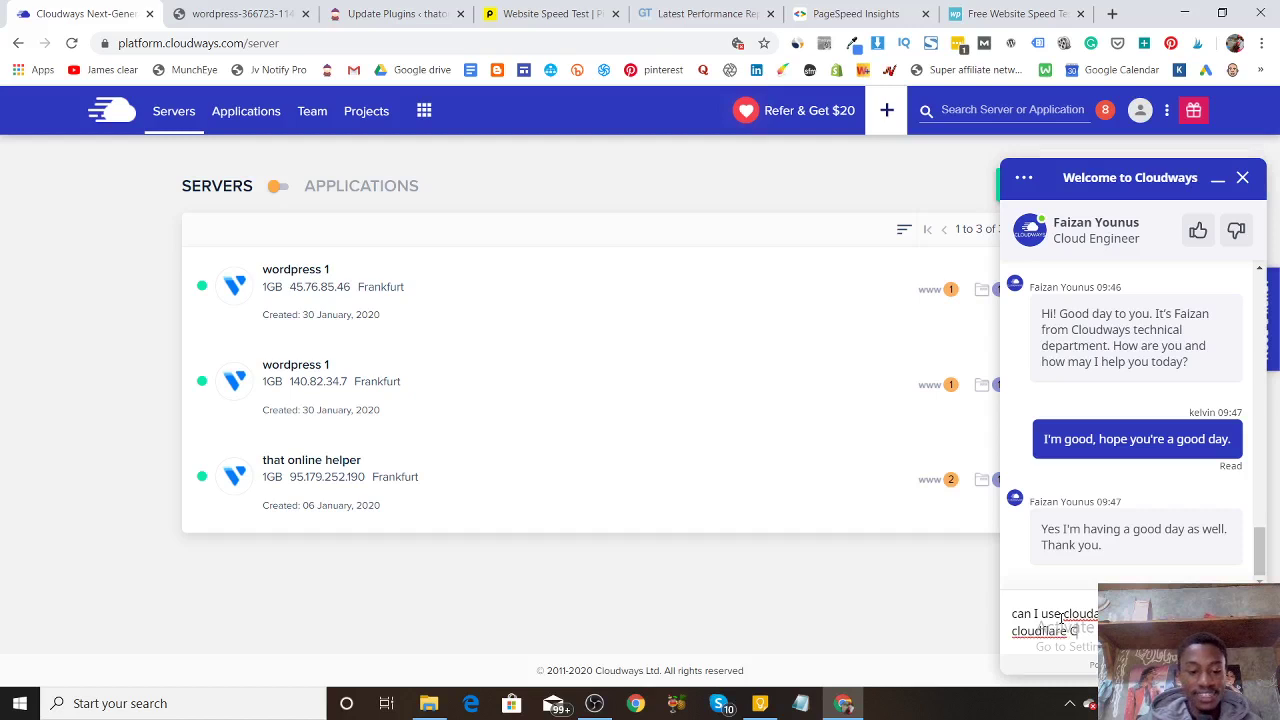
key(Return)
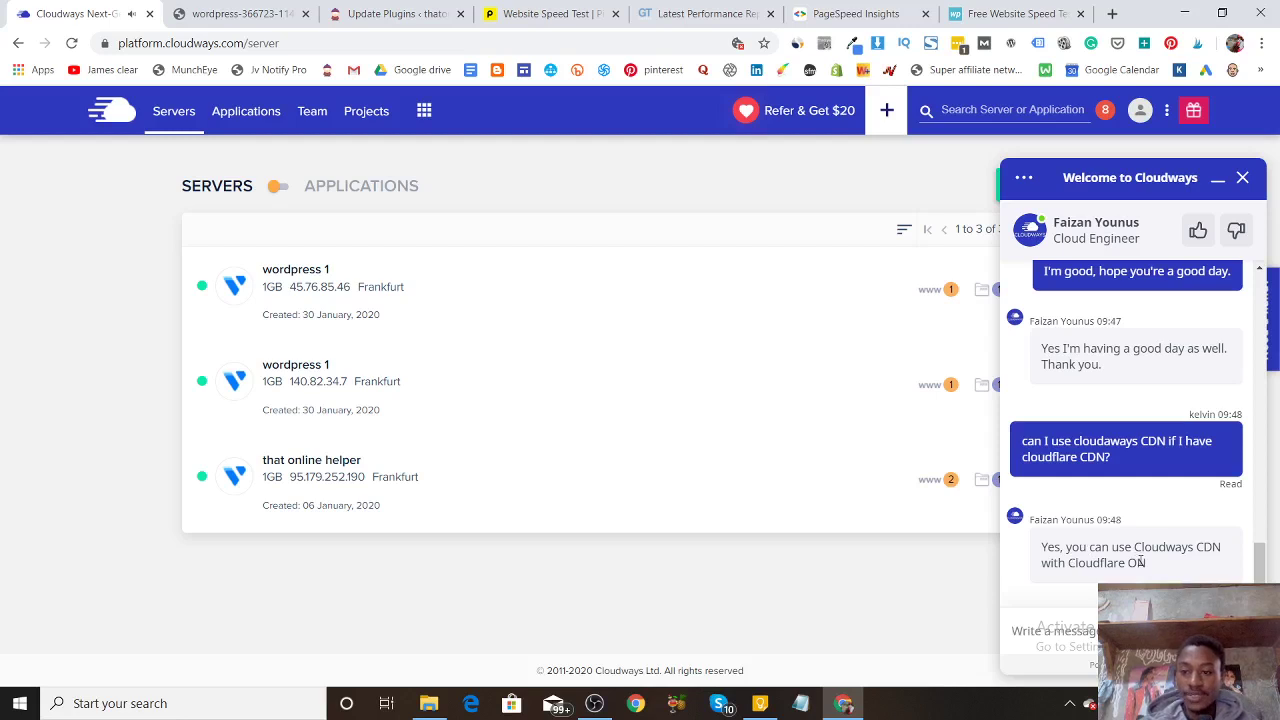
Reply to the support engineer with "thanks, I thought it would break my website. I going do that right now.".
click(1053, 628)
text(thanks)
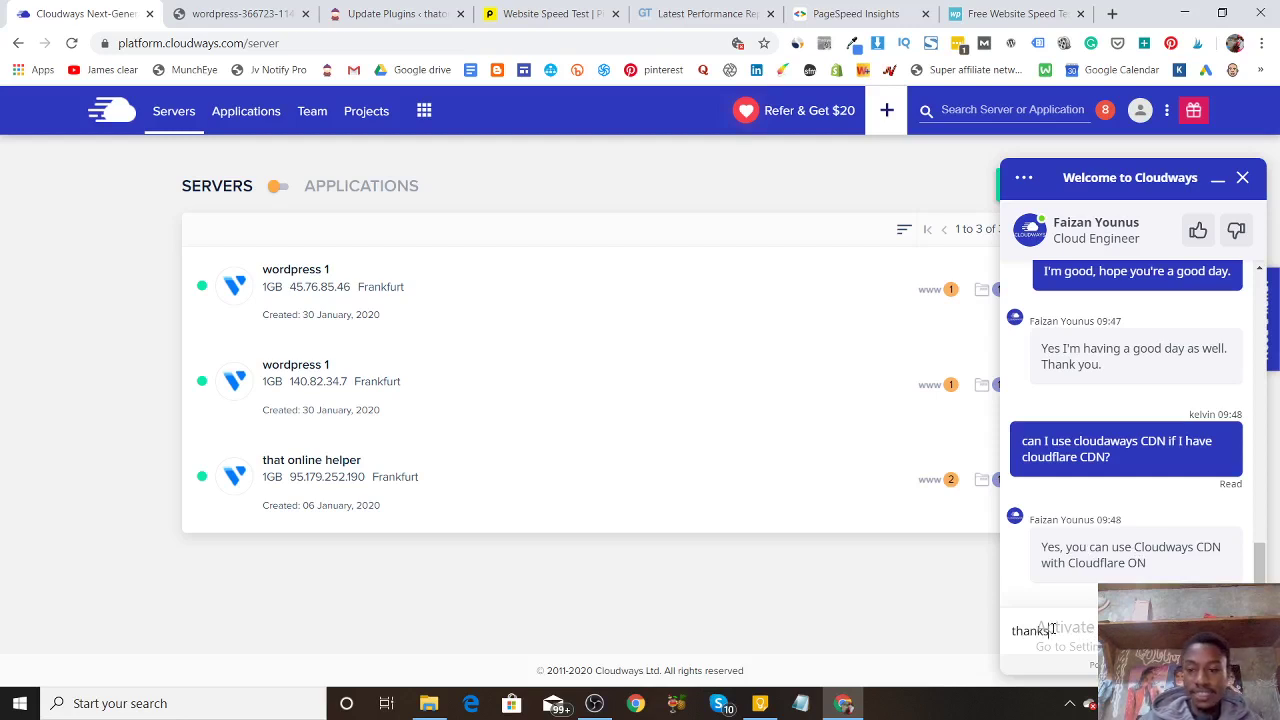
text(, I thog)
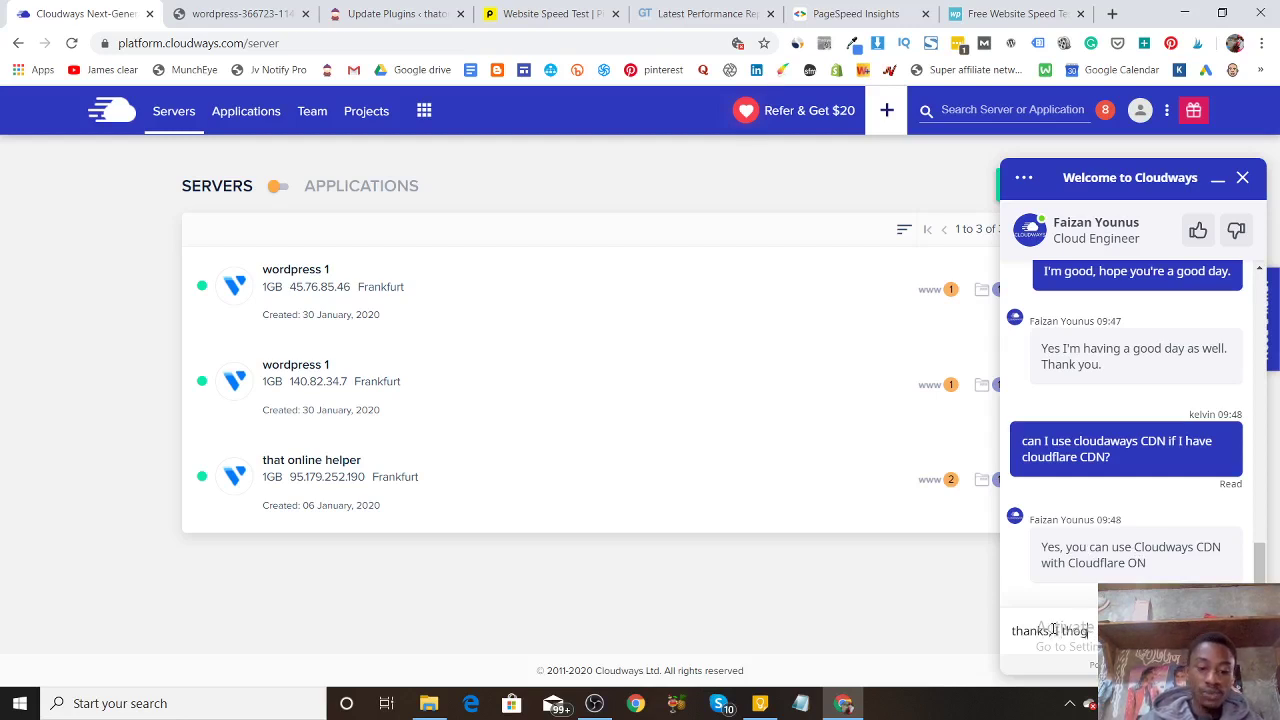
text(uh)
key(BackSpace)
key(BackSpace)
text(ht)
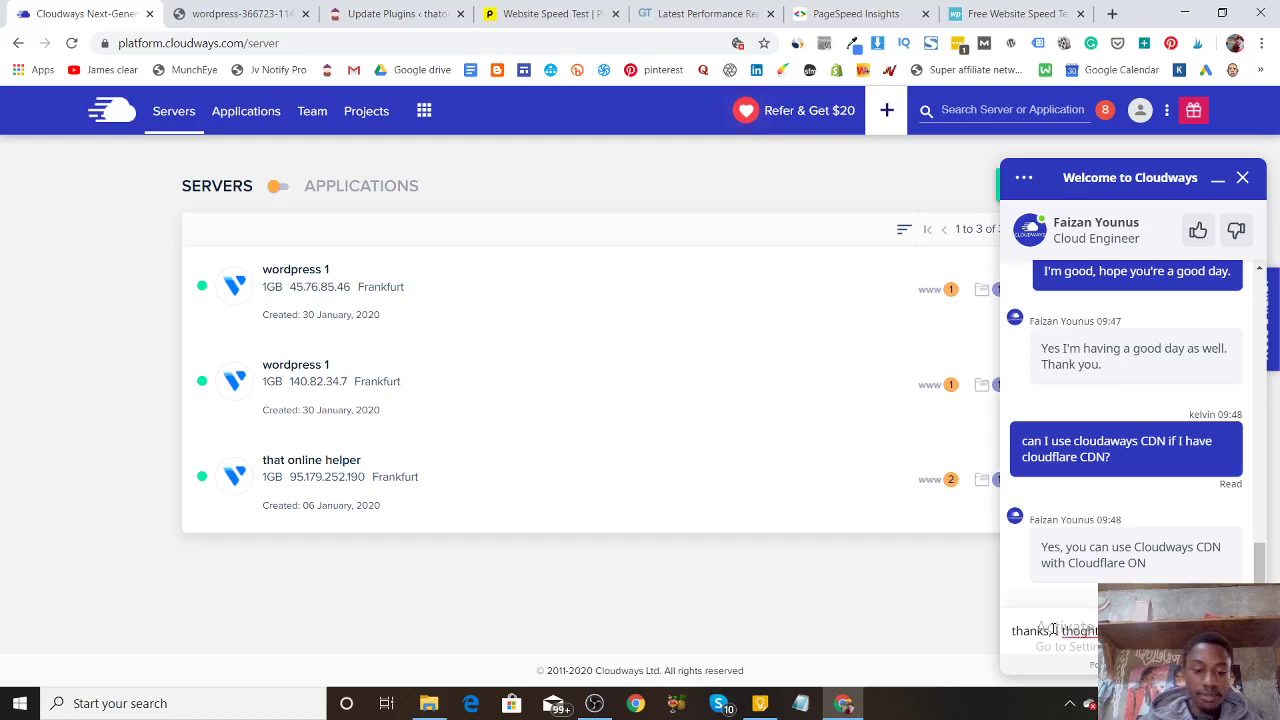
text( website)
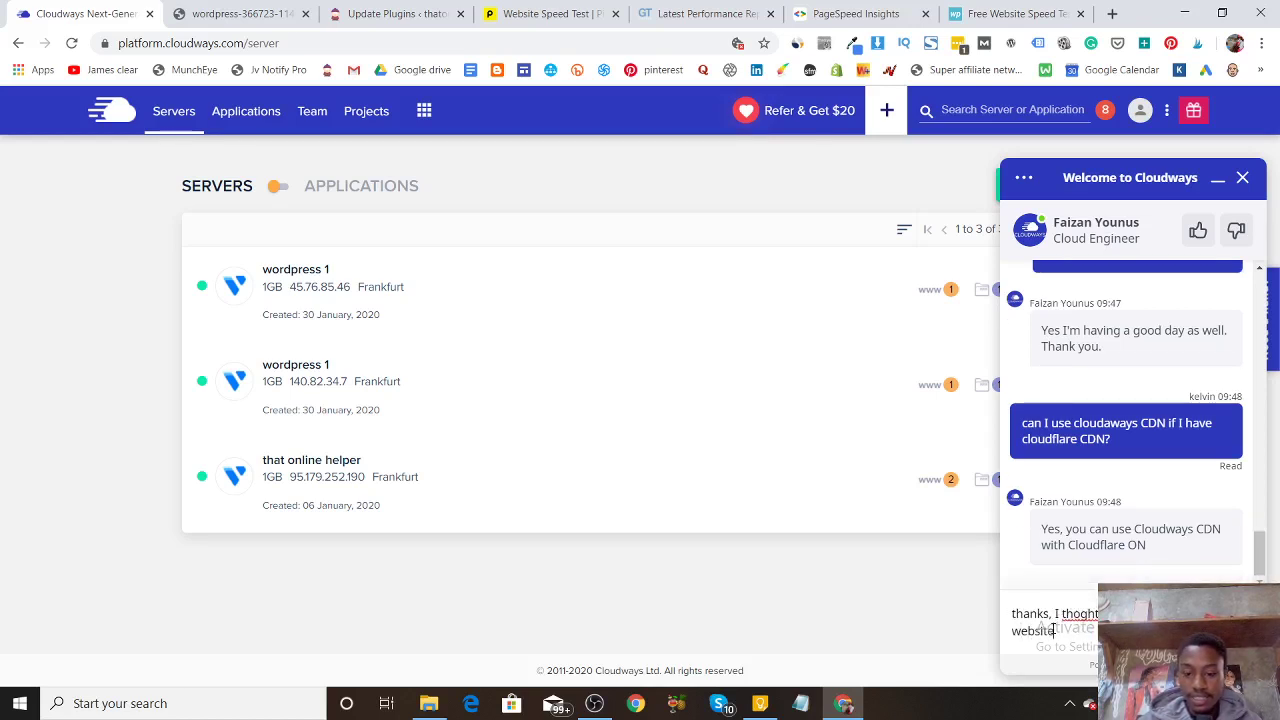
text(, I)
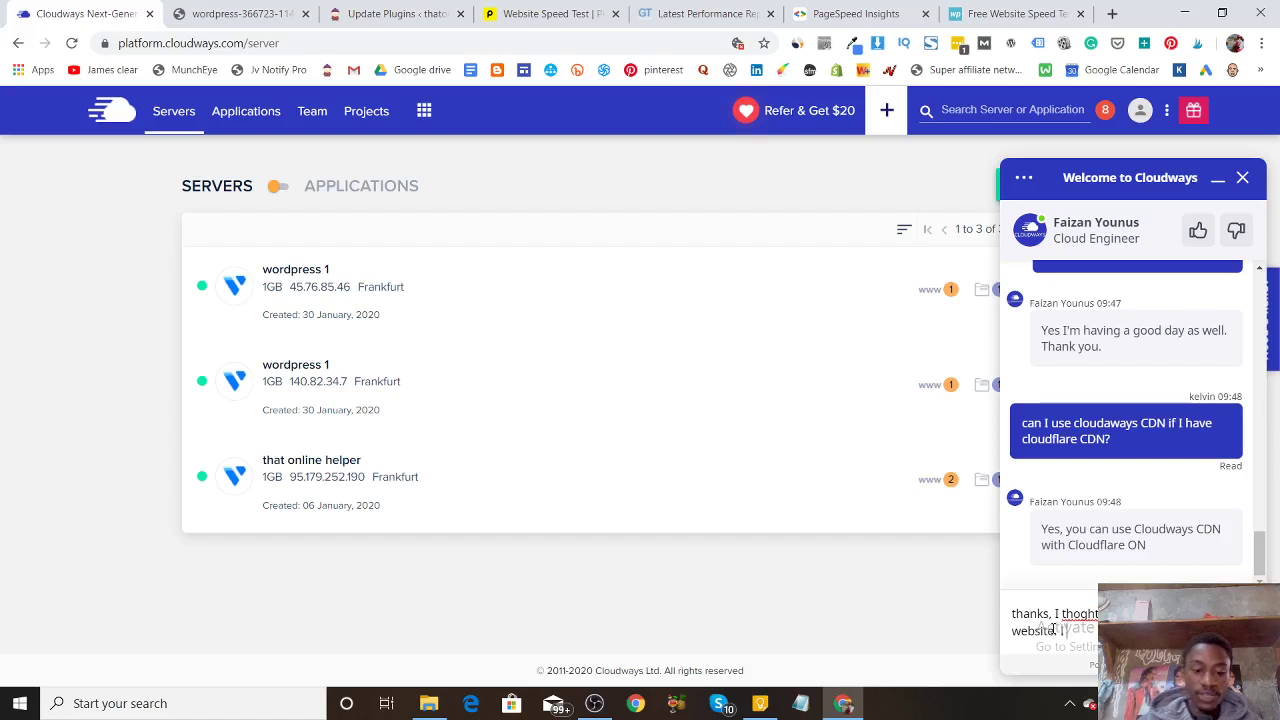
text( going)
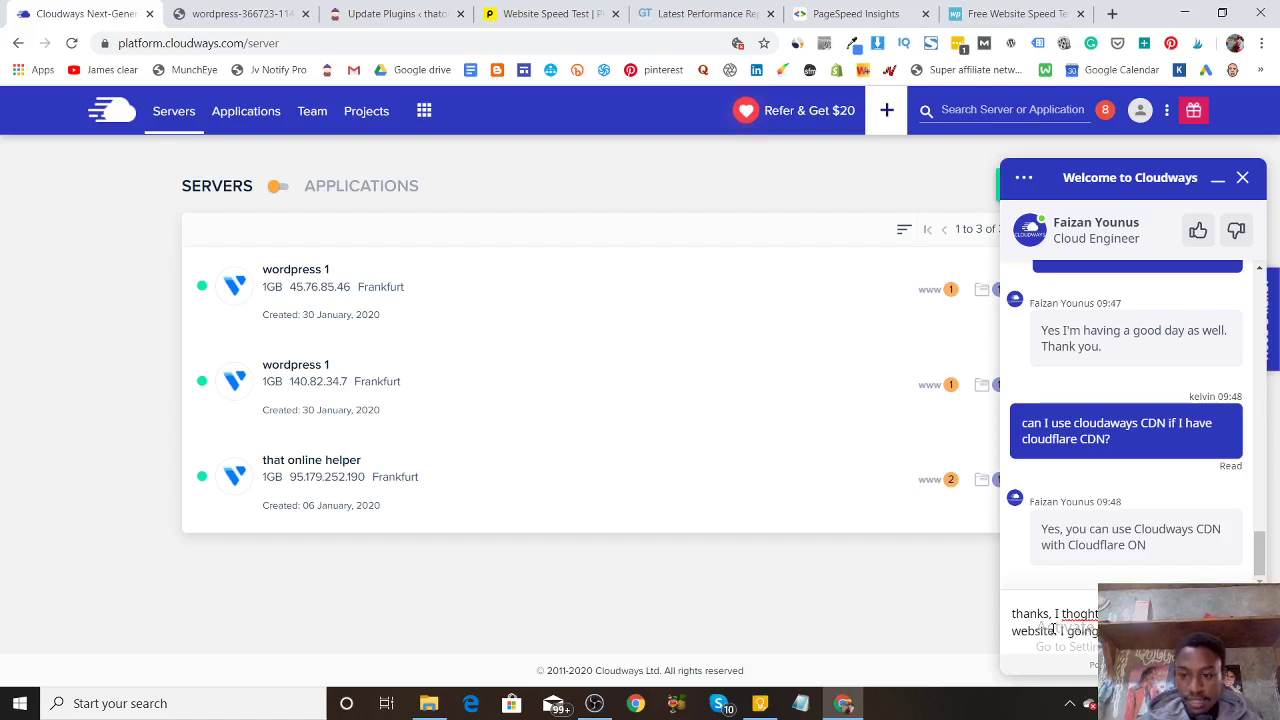
click(1086, 615)
key(BackSpace)
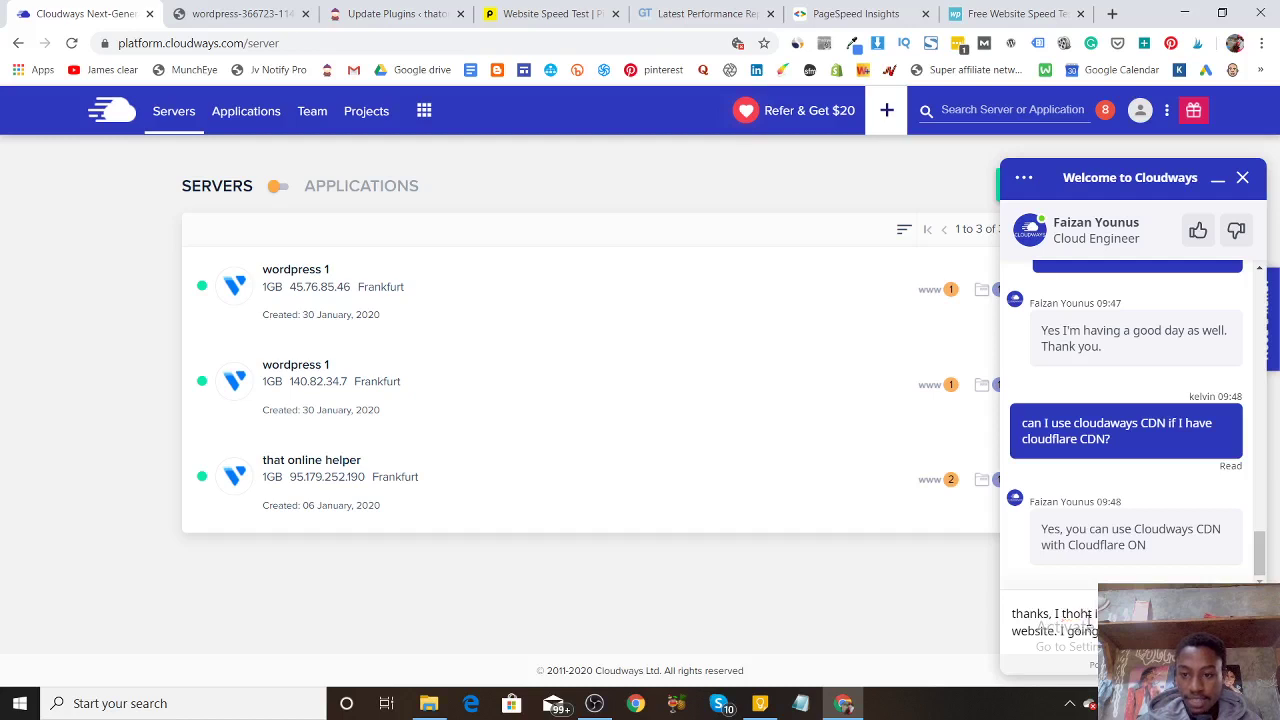
text(ug)
key(Return)
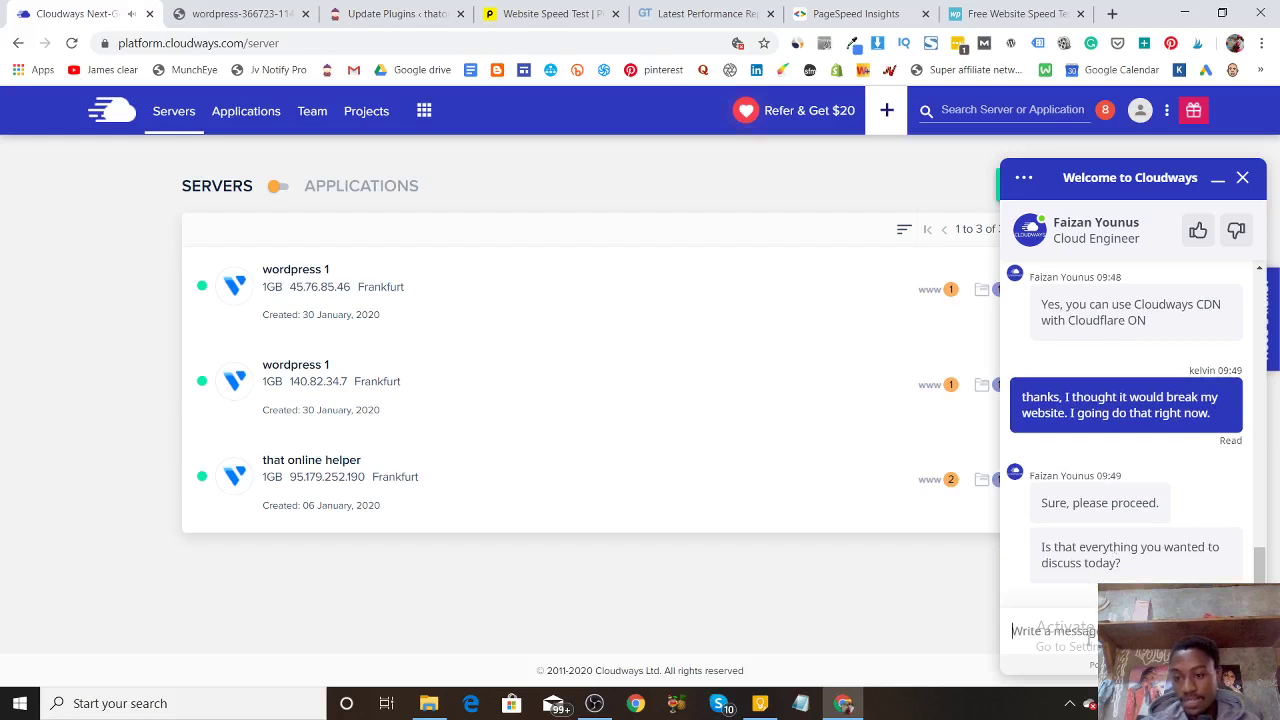
Answer the engineer's closing question with "yes thank you and Have a good day.".
text(yes t)
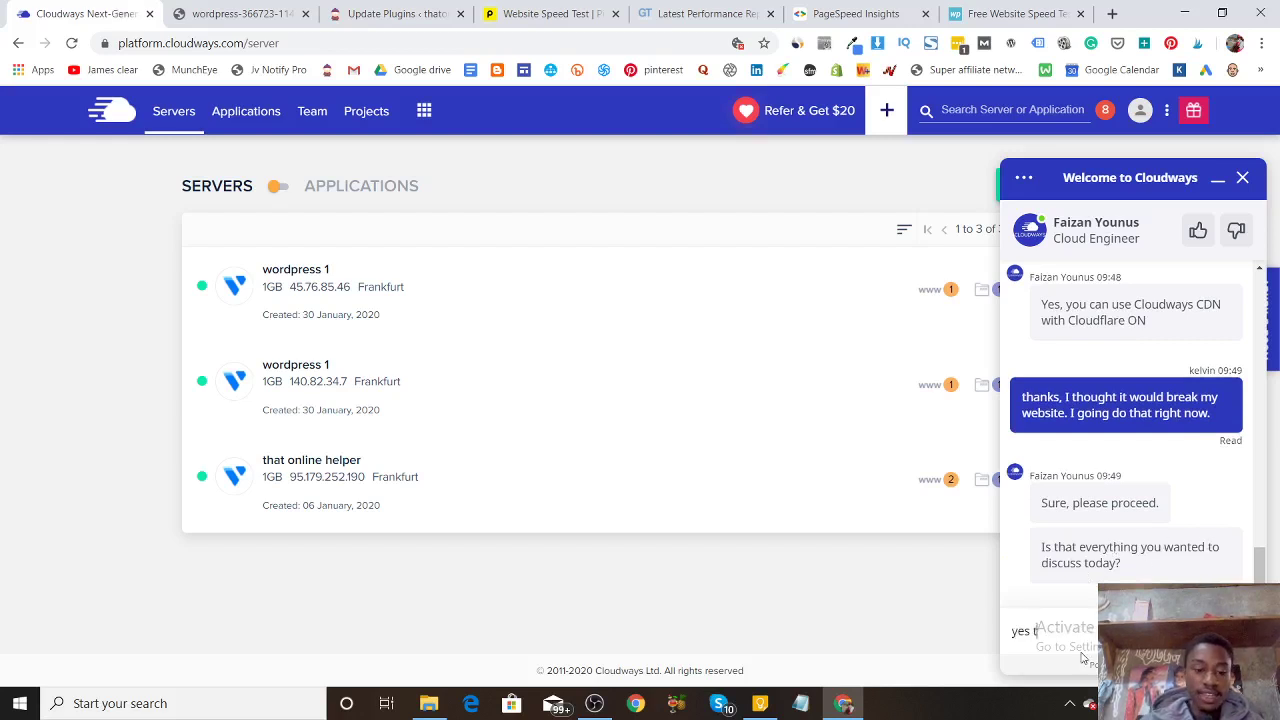
text(hank)
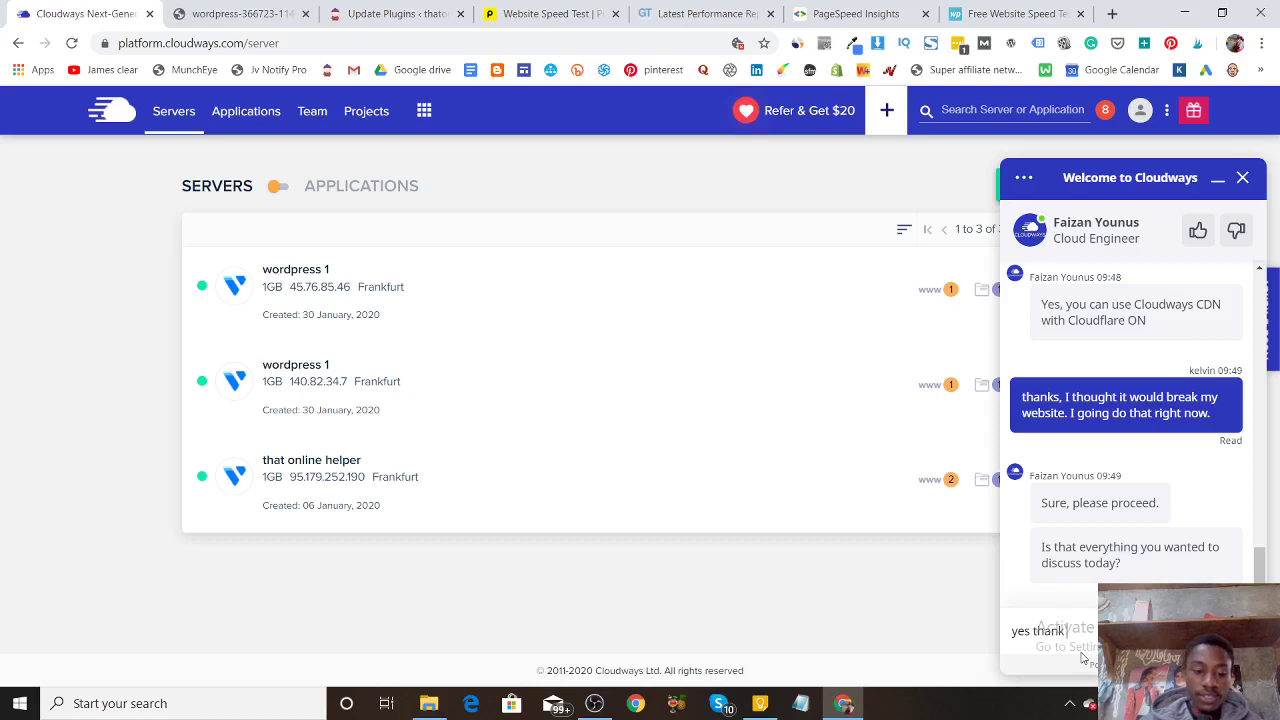
text(you a)
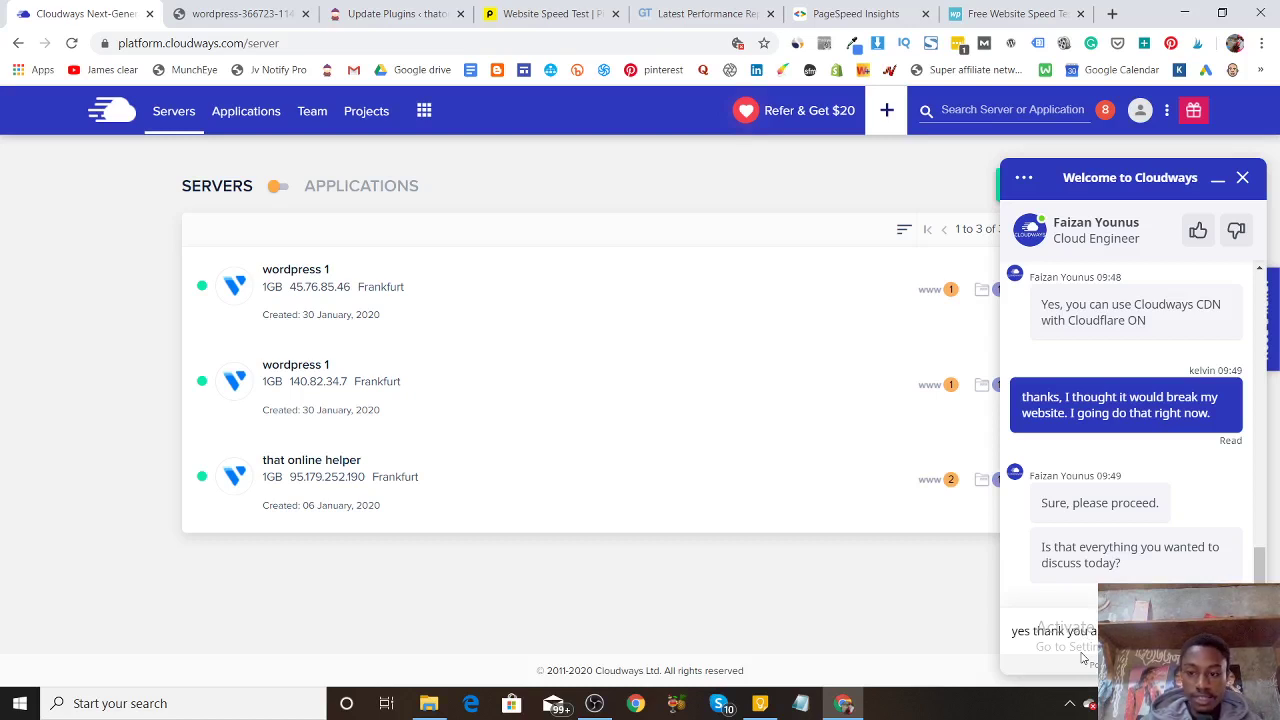
text(day)
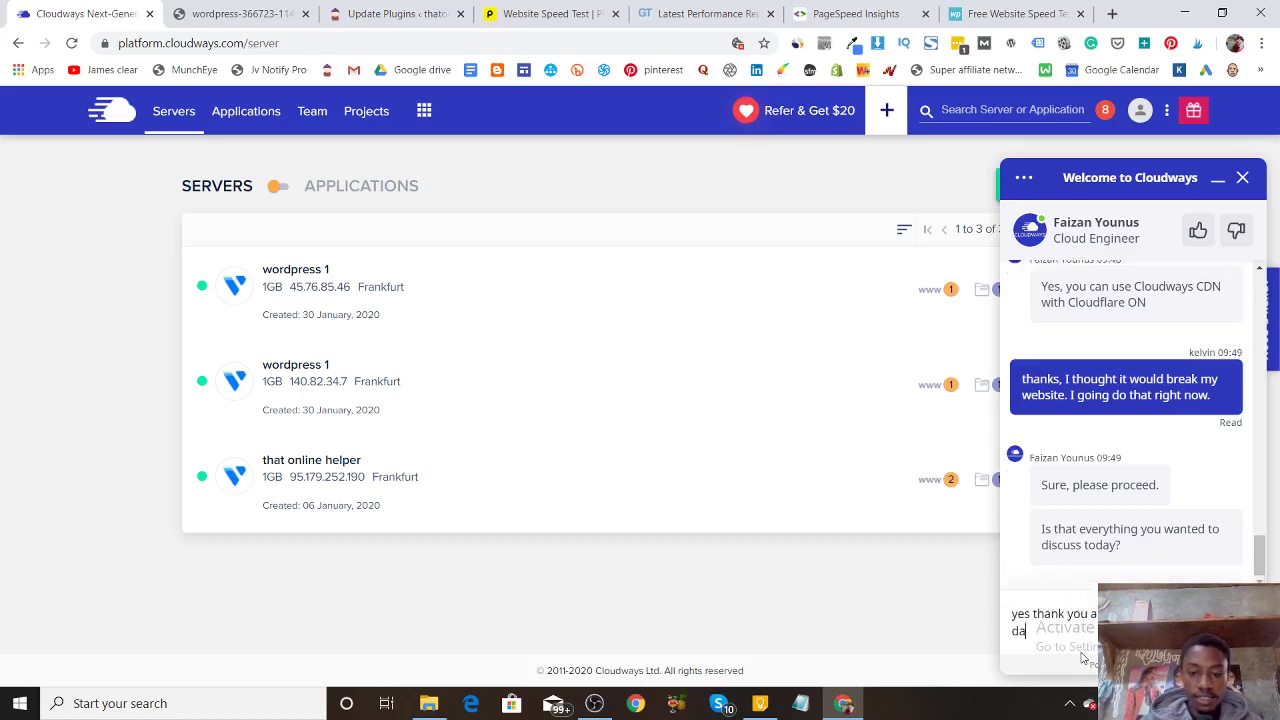
text(.)
key(Return)
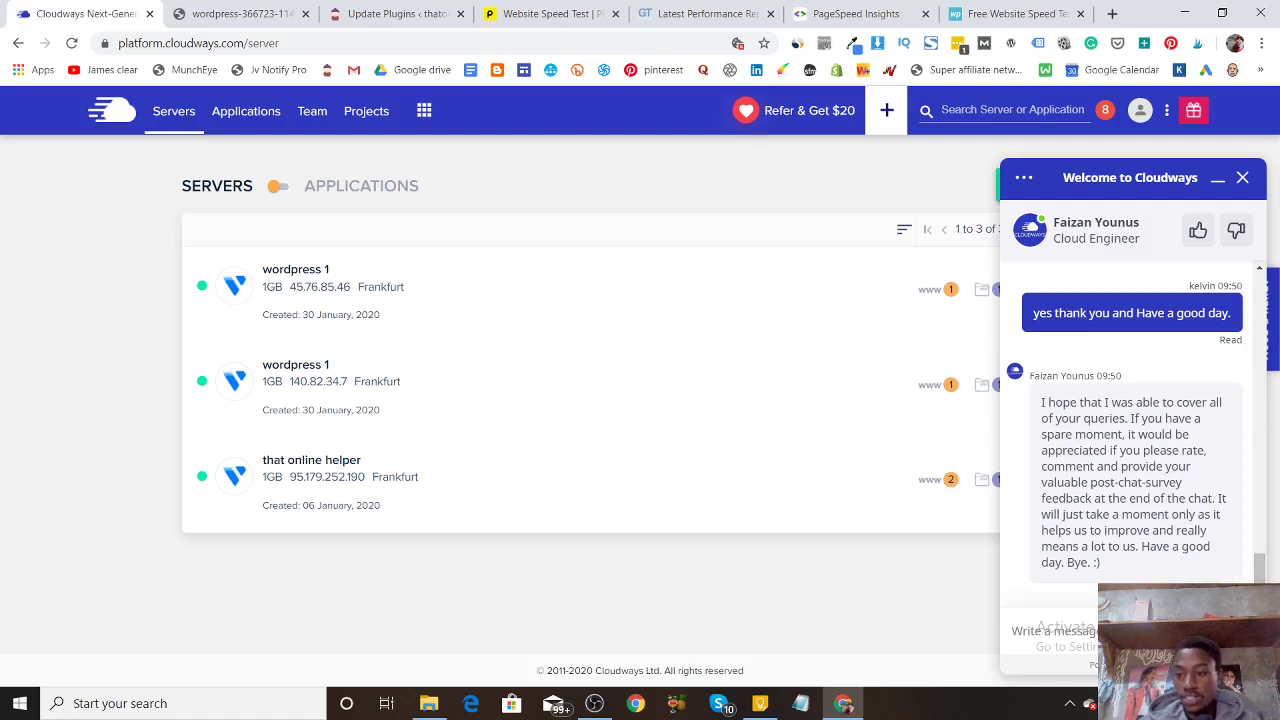
Rate how the chat agent solved the request as "Extremely well" and submit the post-chat survey.
click(1018, 182)
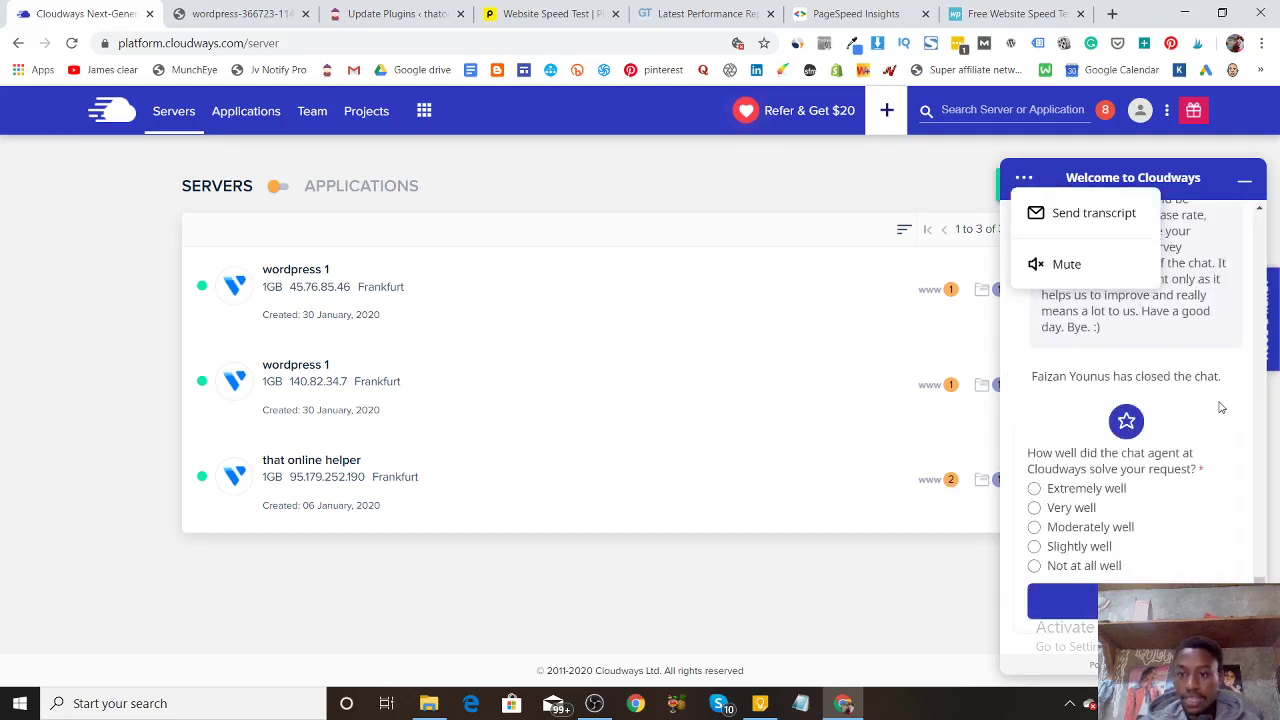
click(1220, 407)
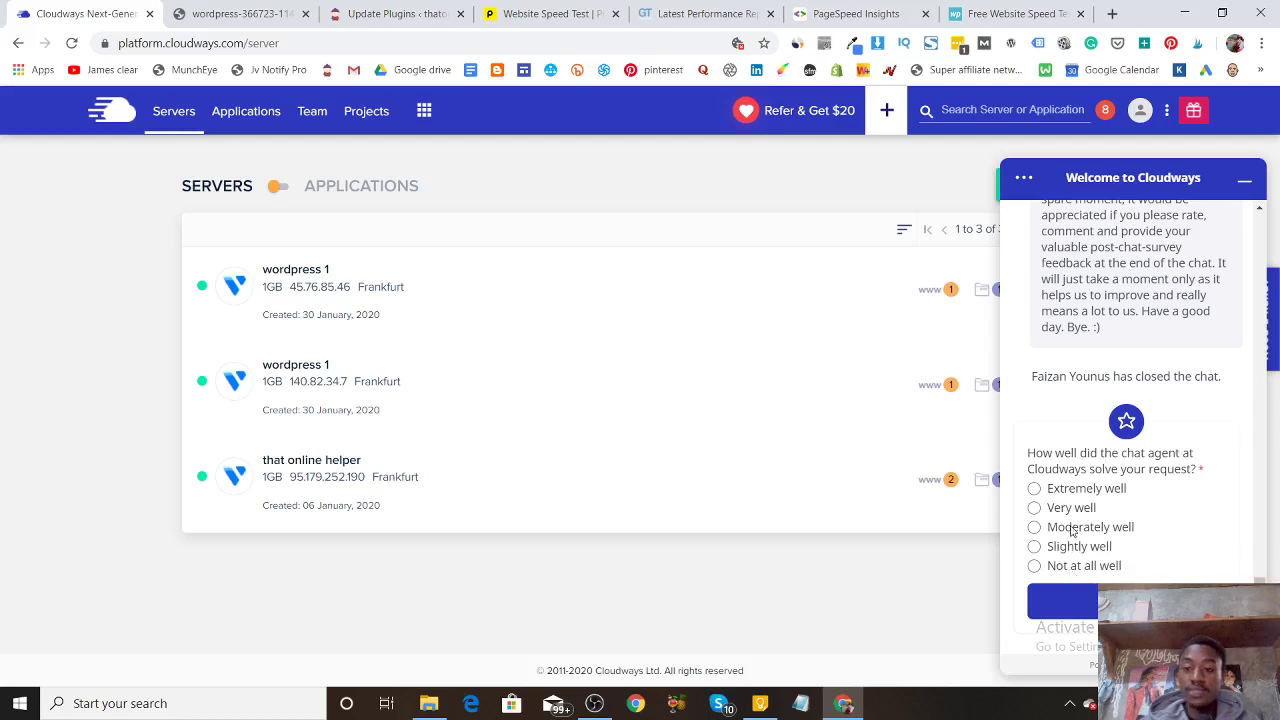
click(1034, 489)
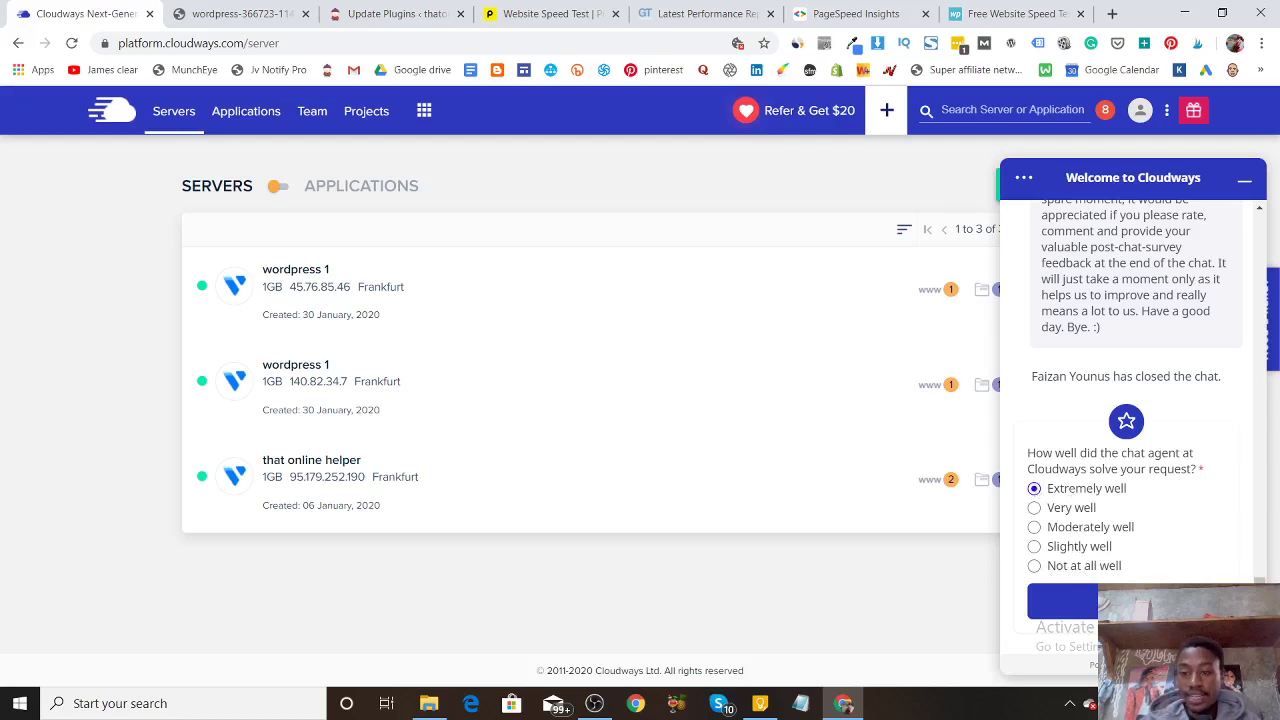
click(1062, 601)
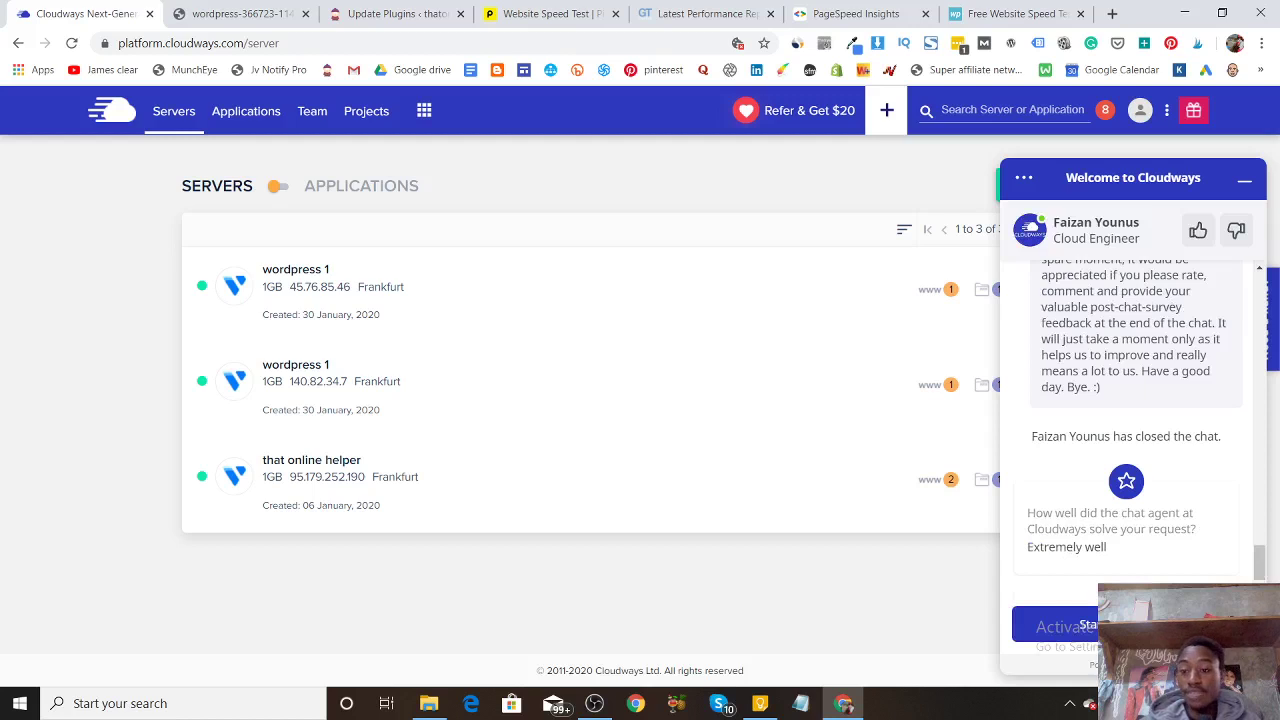
Check the closed chat's transcript option, look back over the conversation, and minimise the chat window.
click(1025, 180)
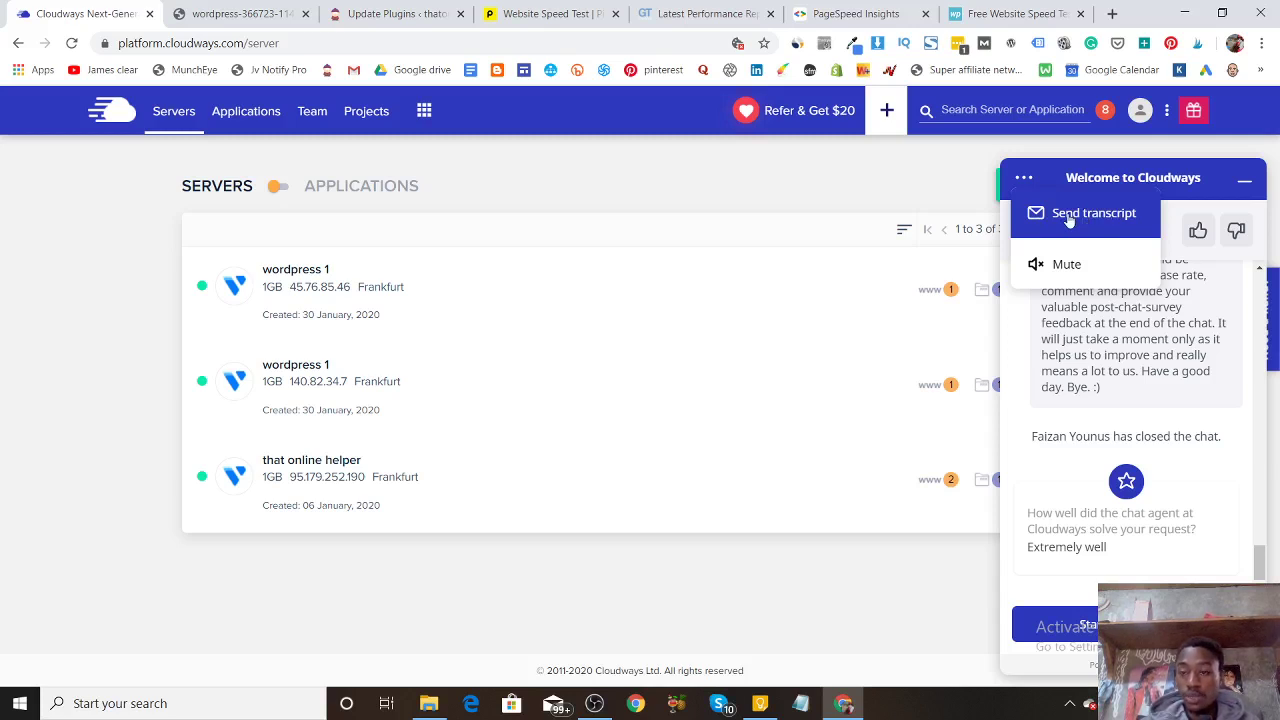
click(1109, 176)
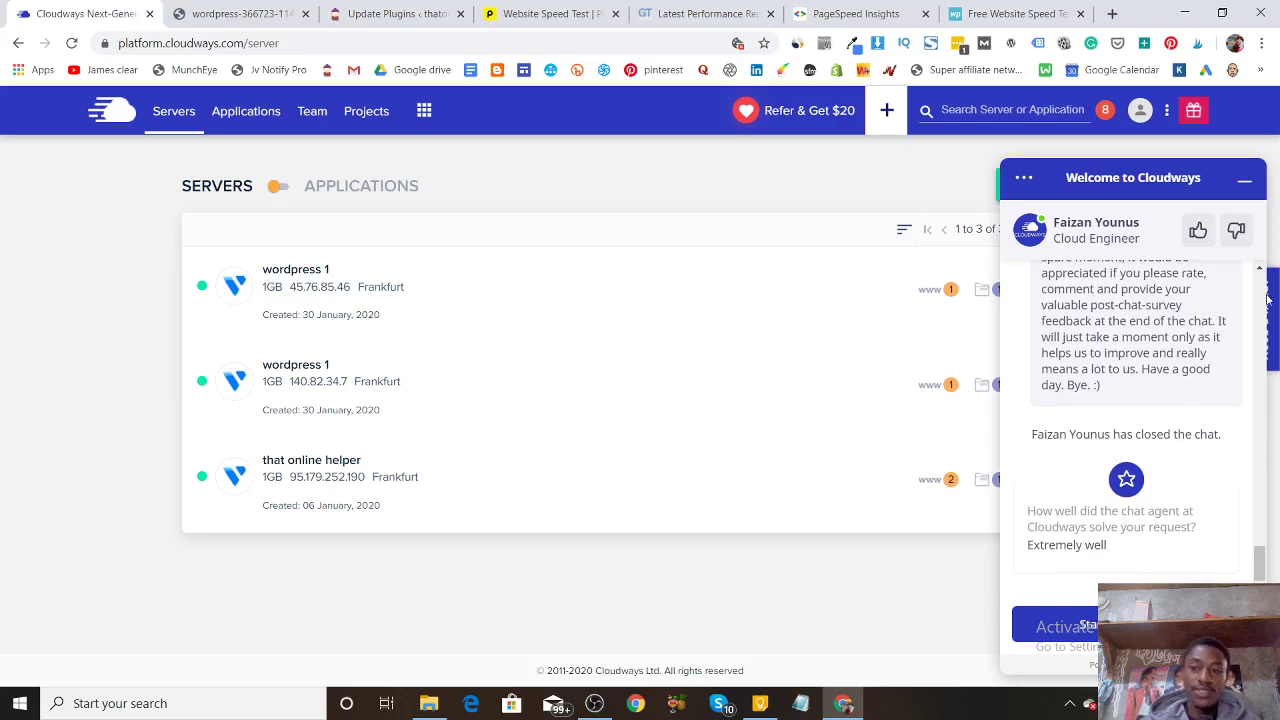
scroll(1263, 296, up, 5)
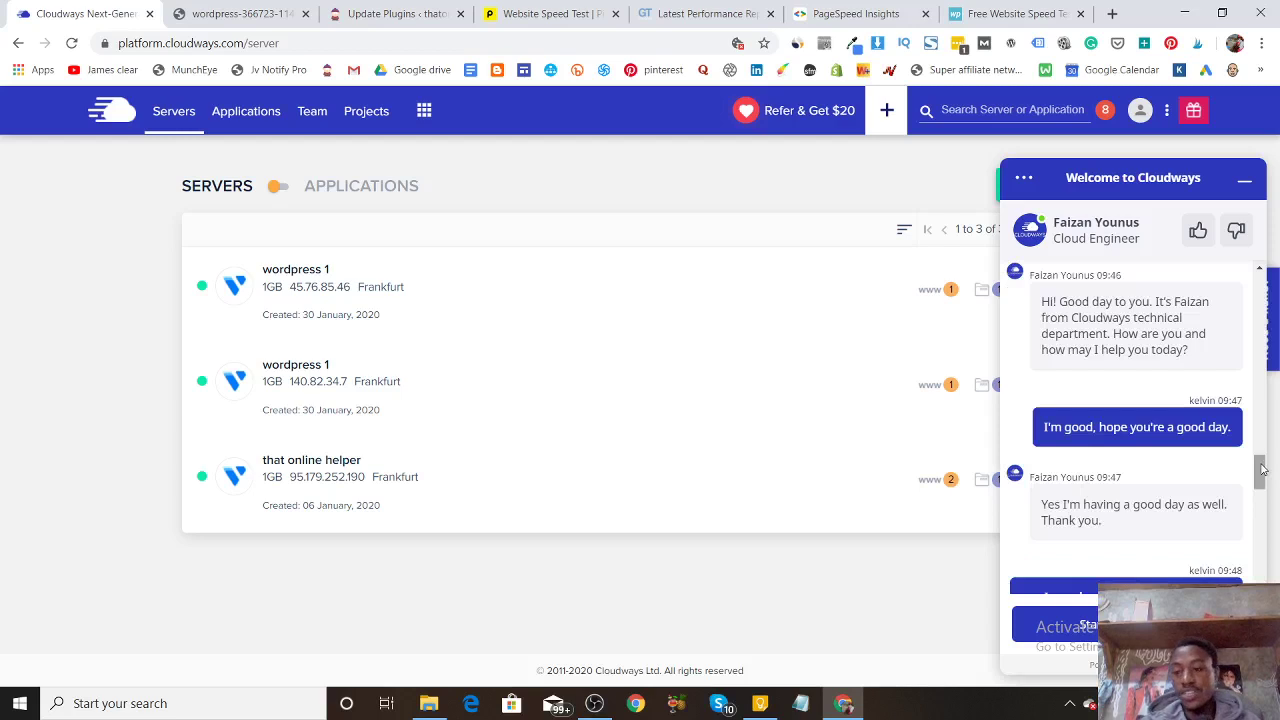
scroll(1262, 470, down, 5)
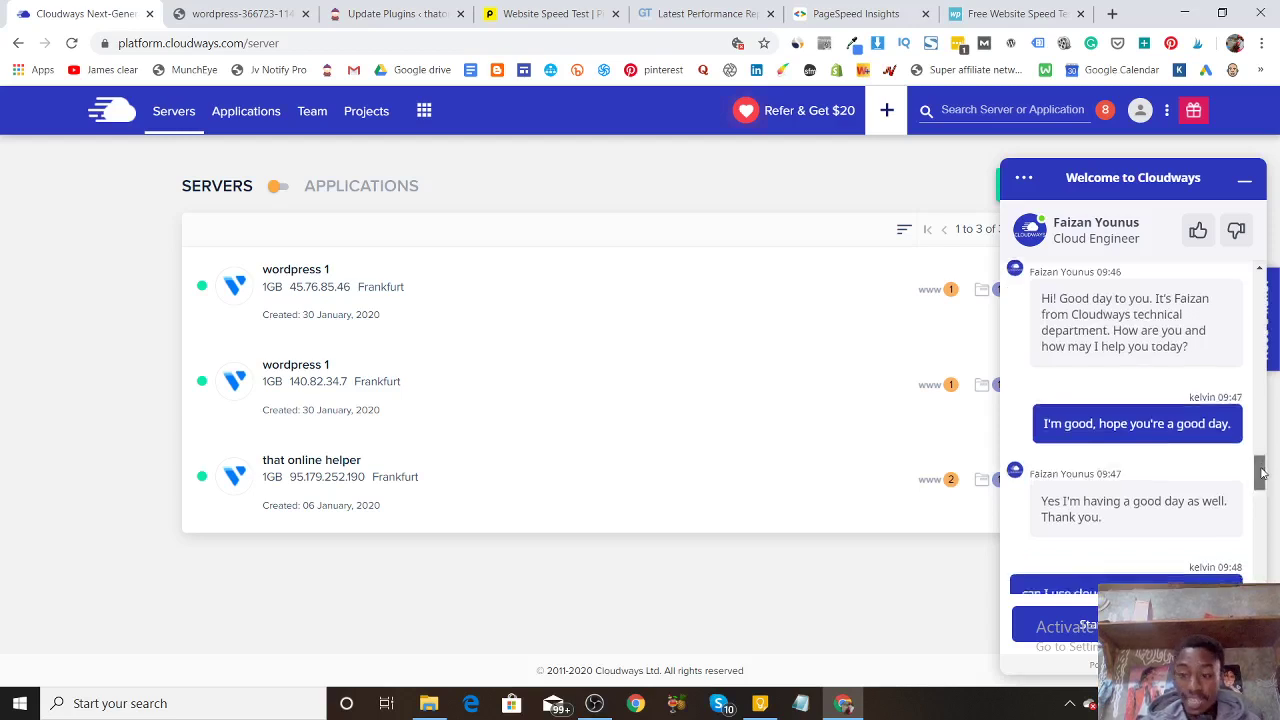
click(1245, 184)
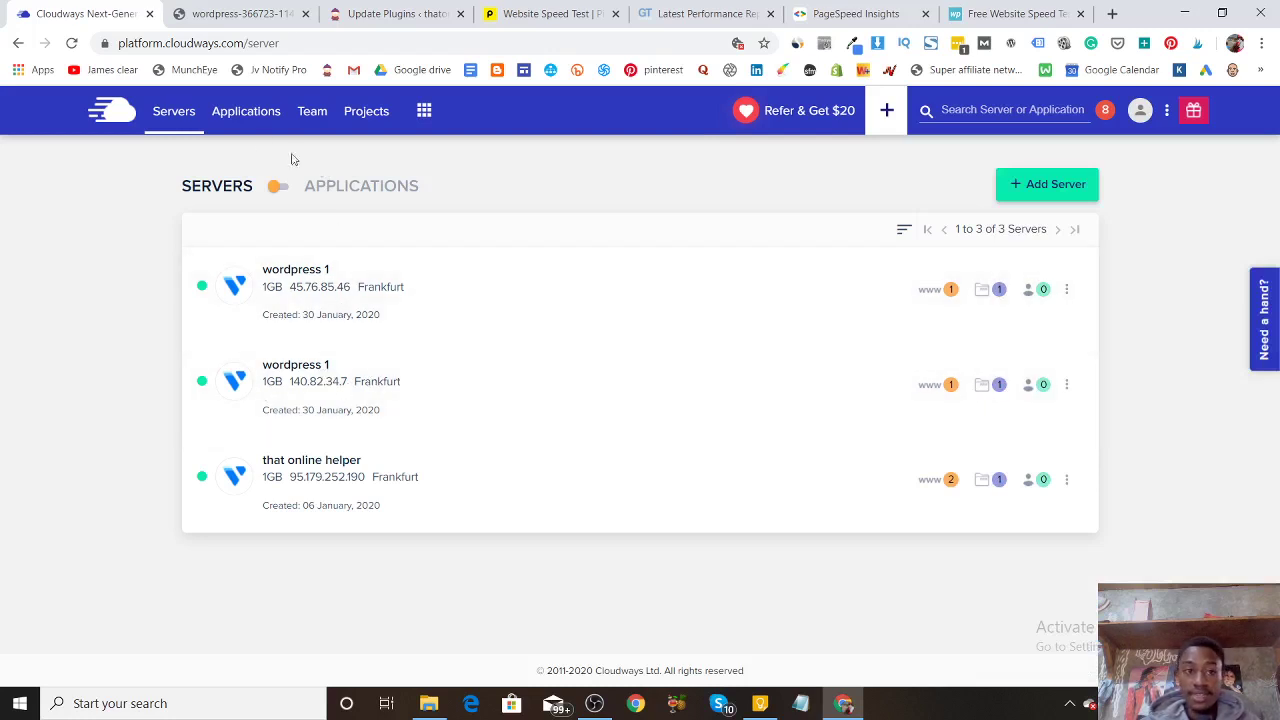
Show the list of applications and close the browser tab of the previously opened WordPress site.
click(245, 111)
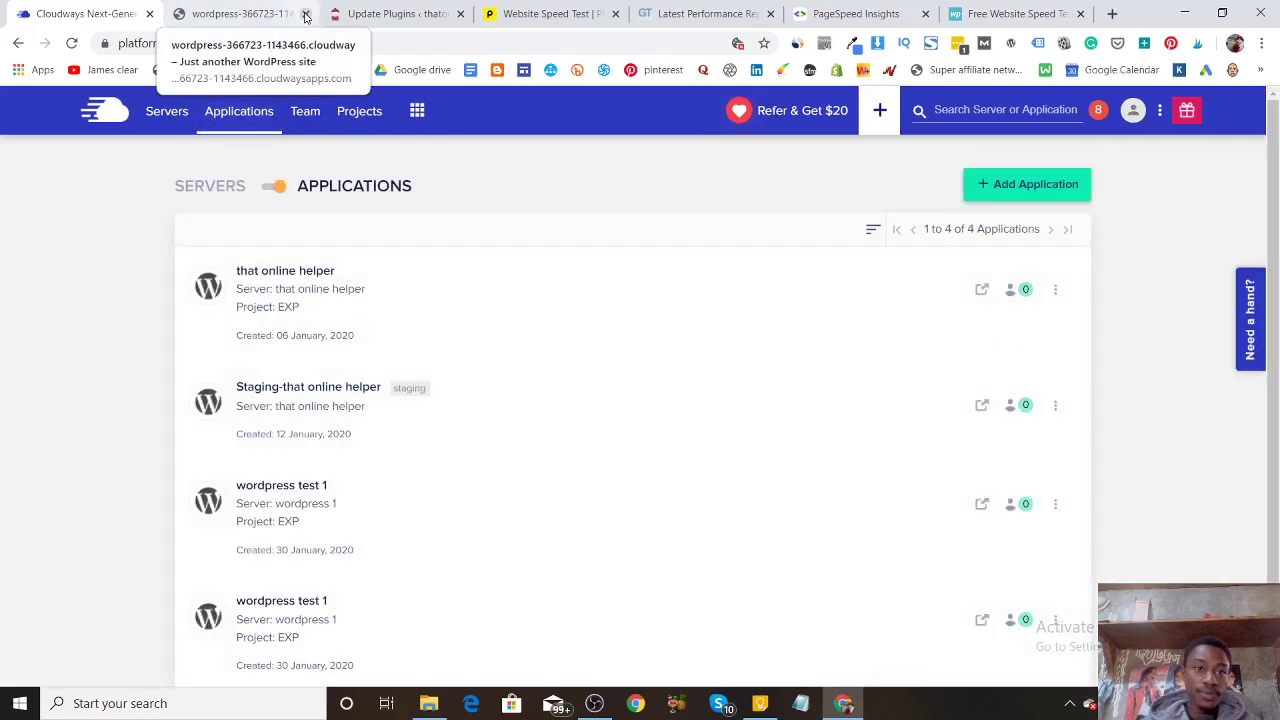
click(305, 16)
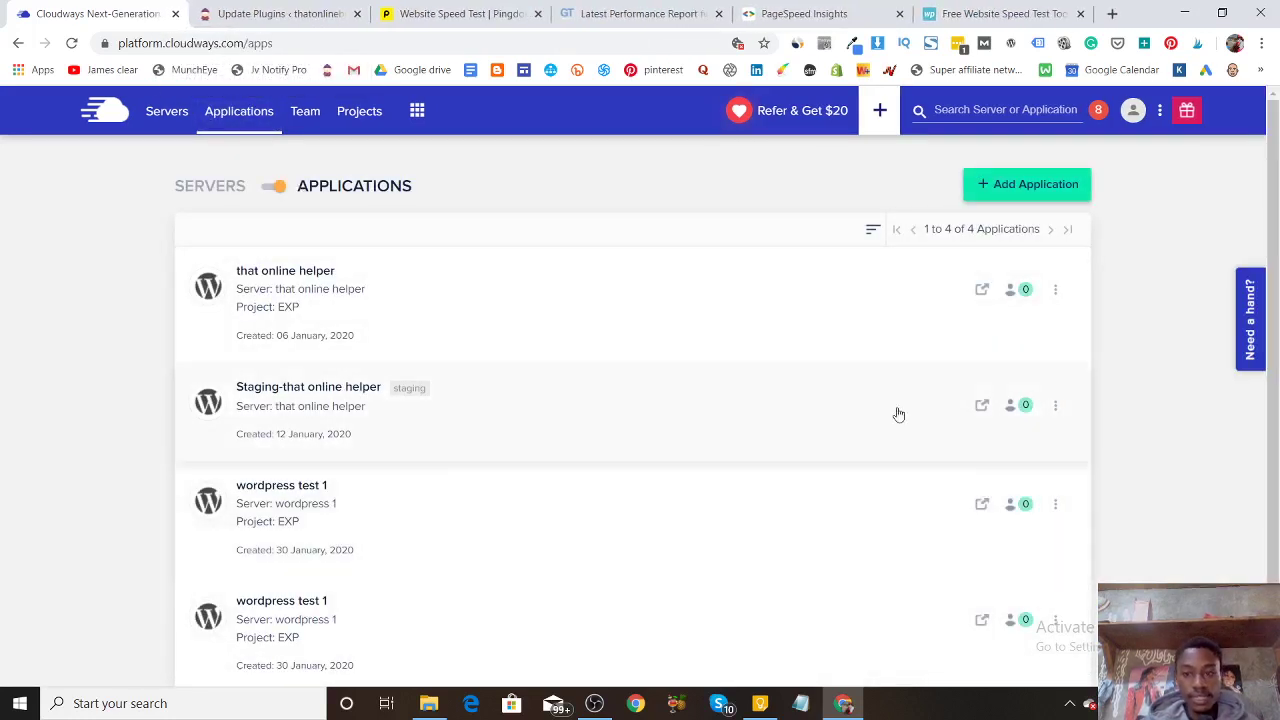
View the delete and clone/staging options of the "that online helper" application and the first "wordpress test 1" application.
scroll(880, 430, down, 2)
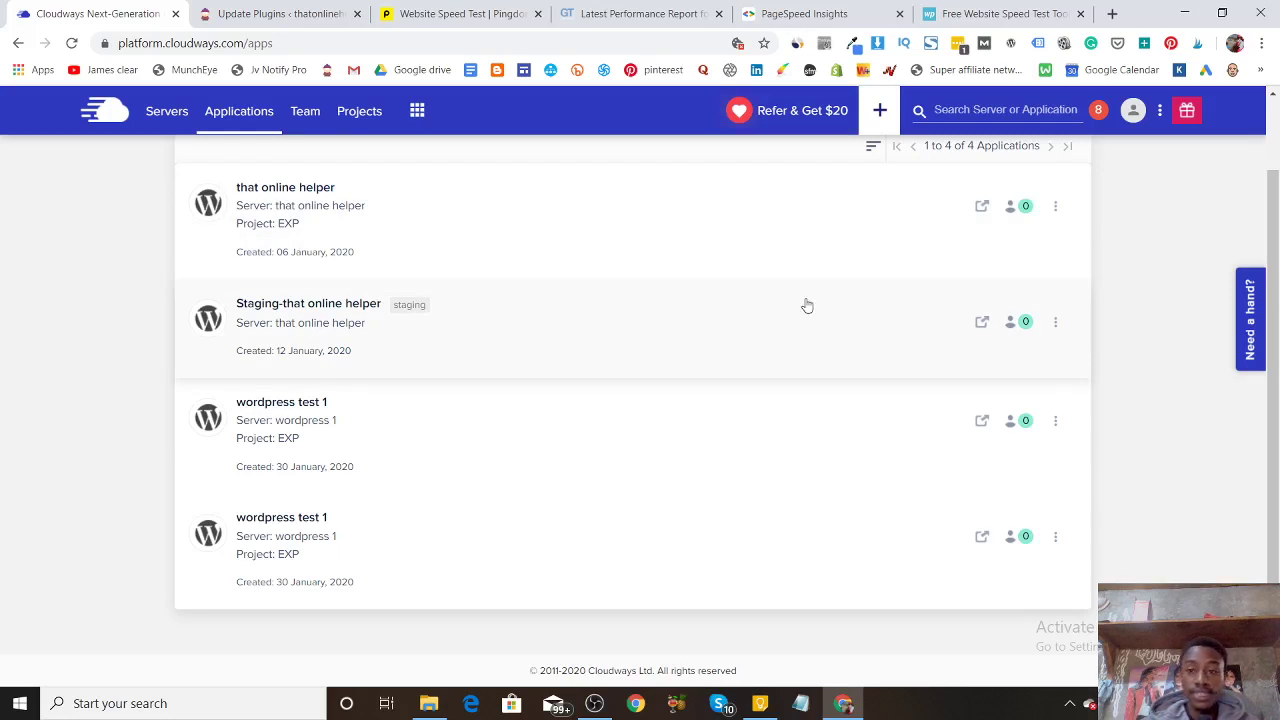
click(1055, 207)
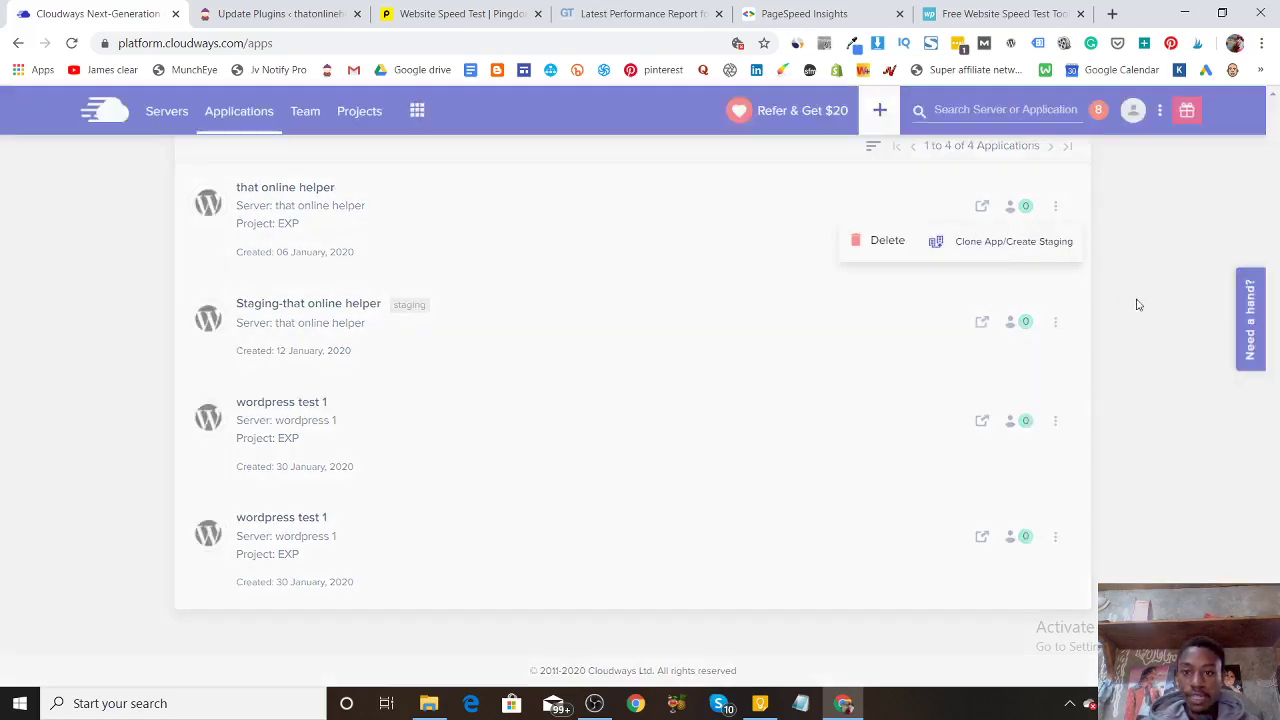
click(1134, 300)
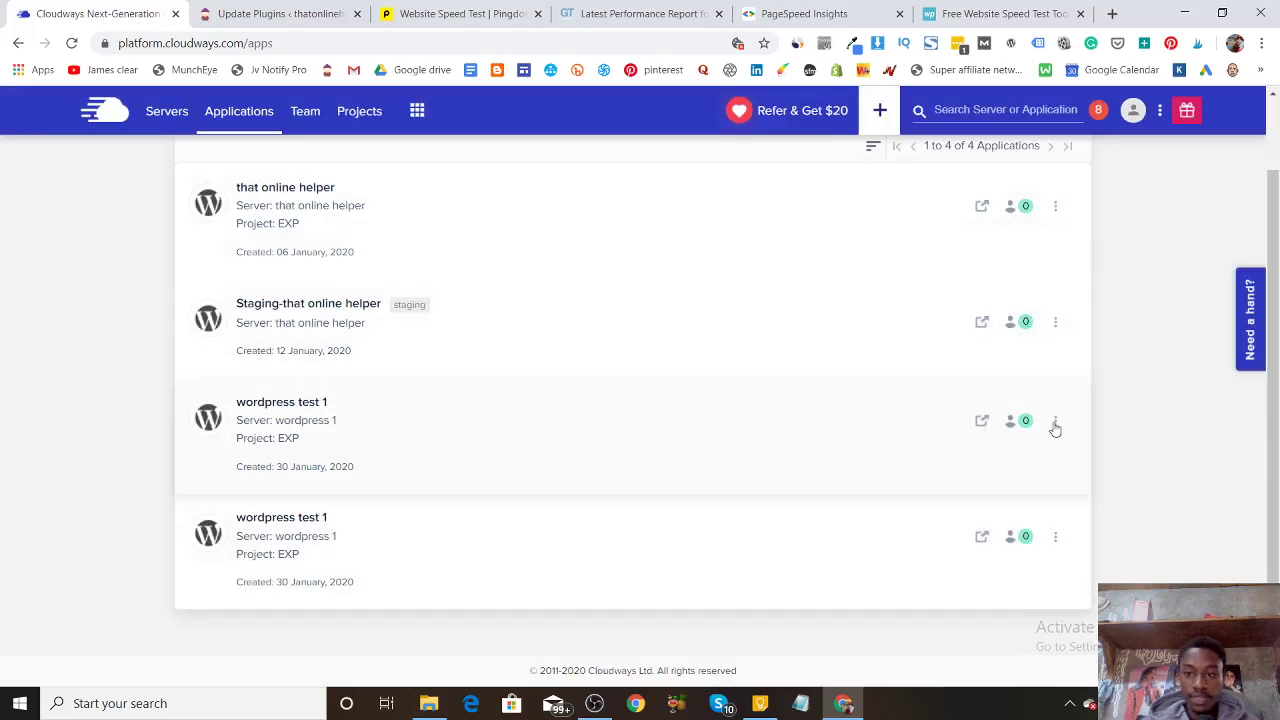
click(1053, 424)
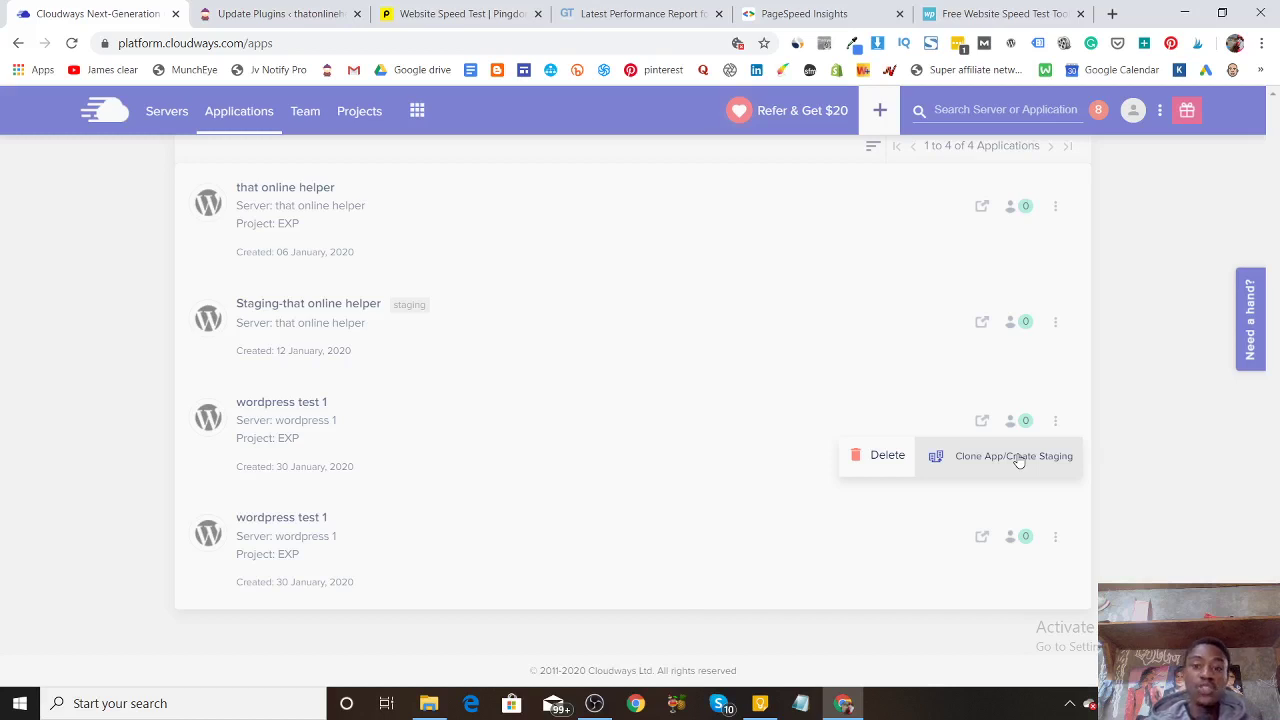
click(703, 222)
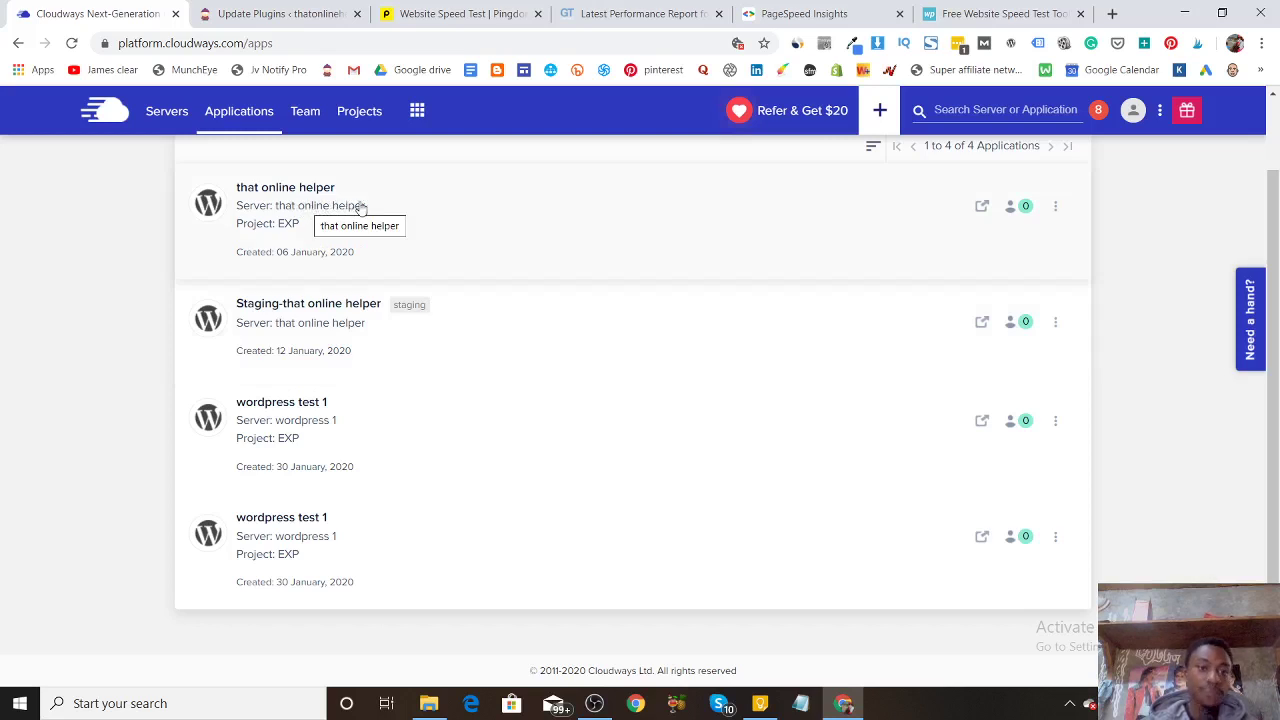
Open the first "wordpress test 1" application, launch its site from the application URL, and look through the default home page.
click(240, 438)
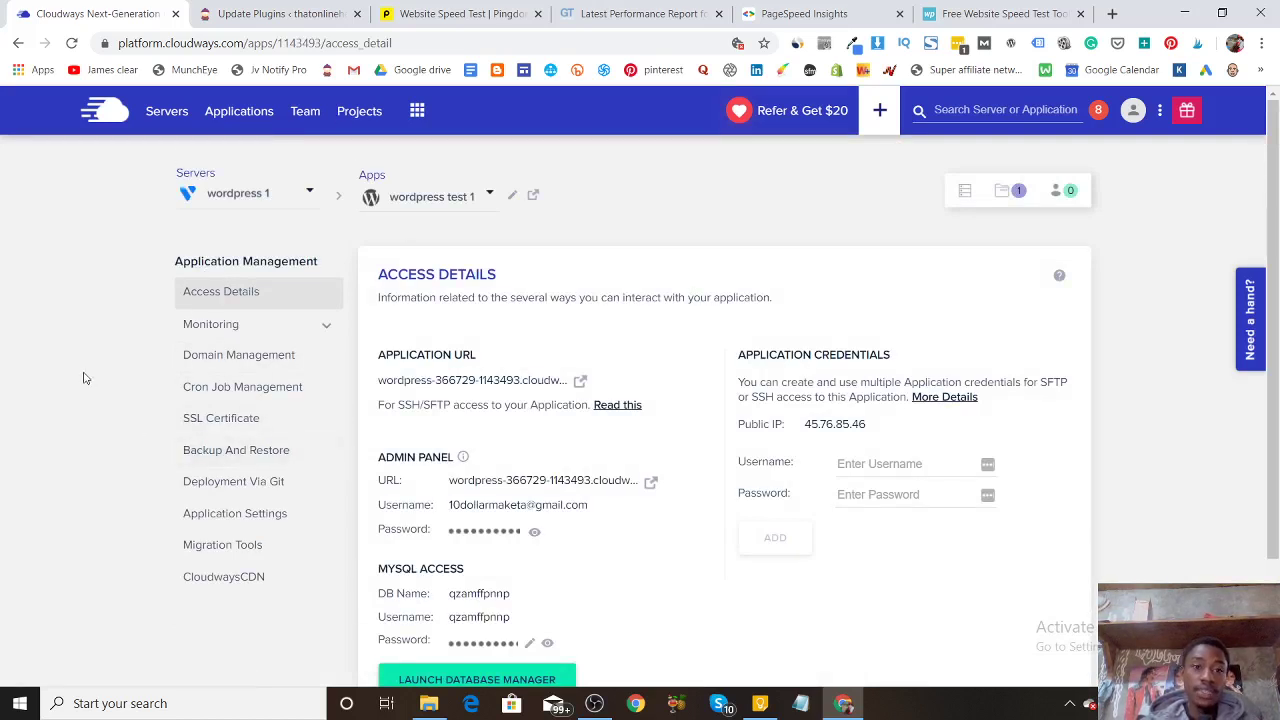
click(581, 384)
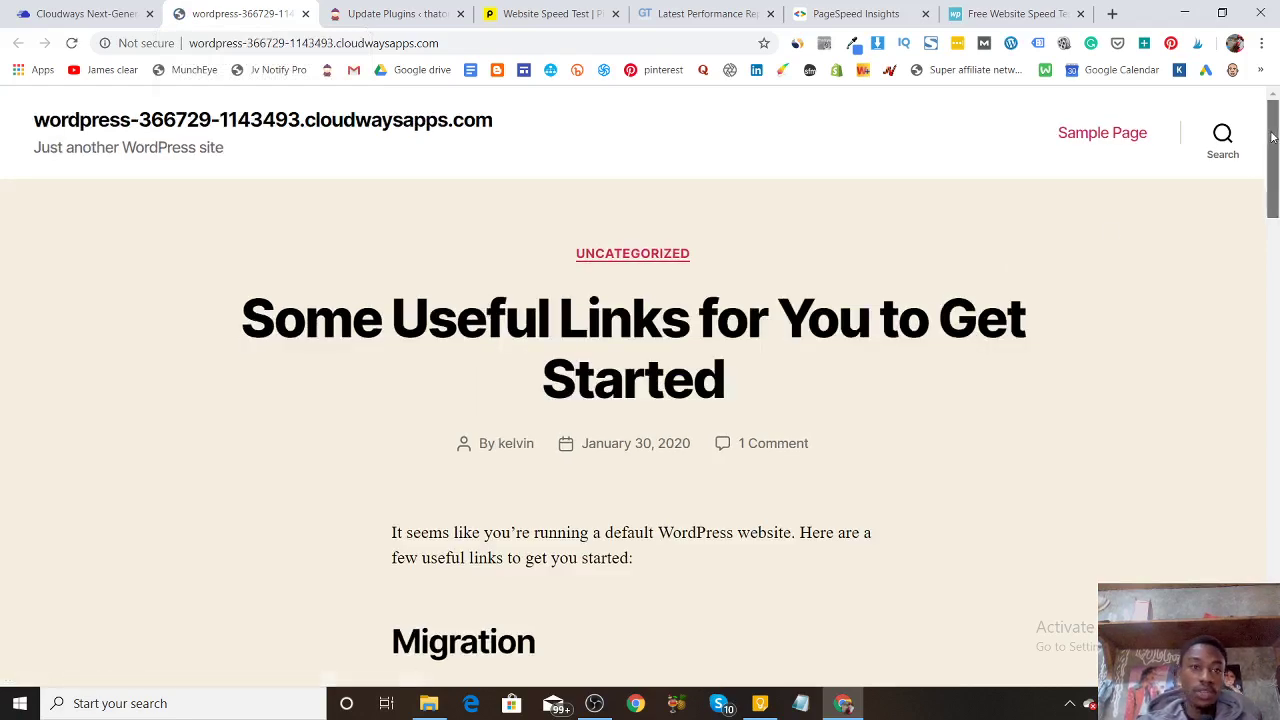
drag(1272, 136, 1276, 487)
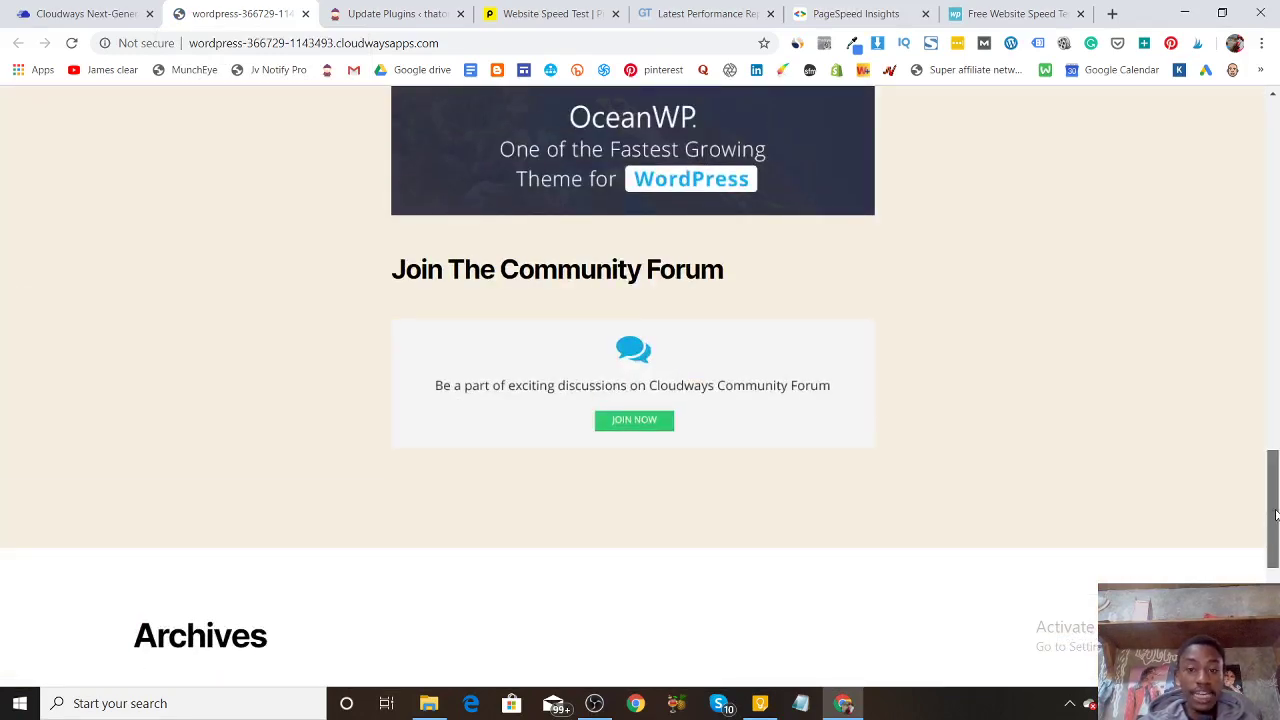
drag(1275, 515, 1276, 140)
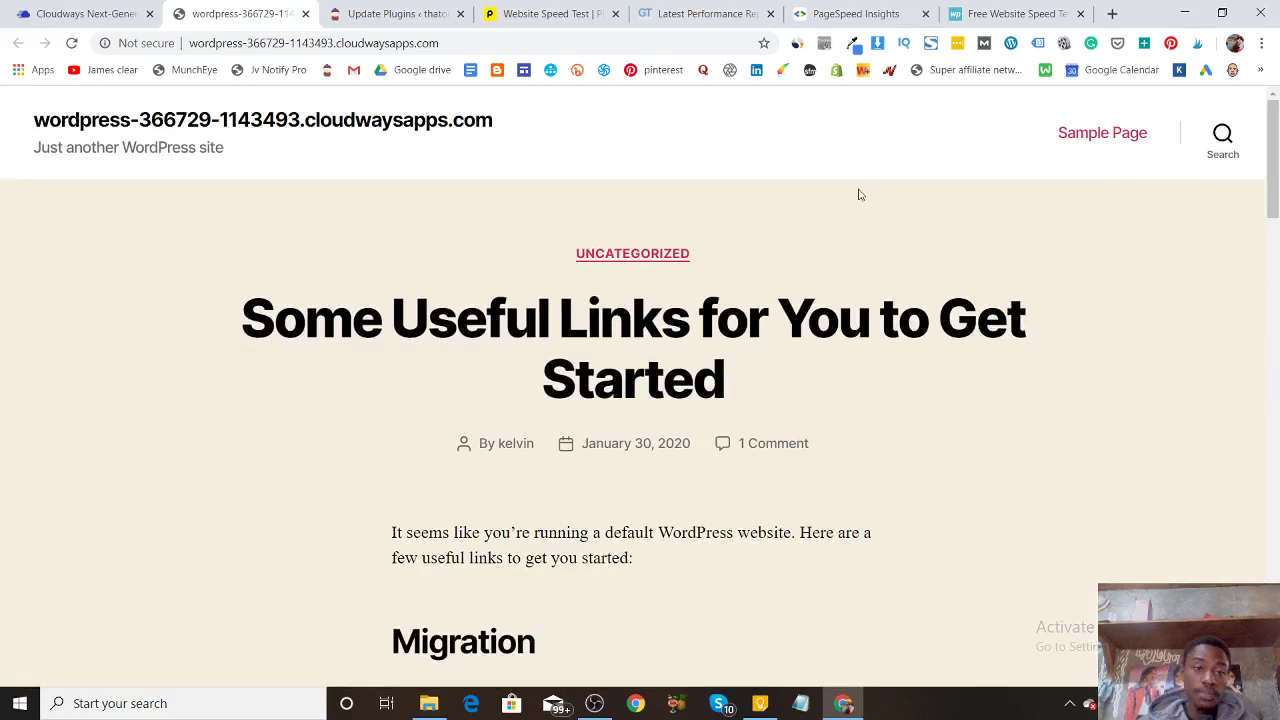
Compare the live WordPress site with its application page and return to the Access Details in Cloudways.
click(86, 14)
click(230, 14)
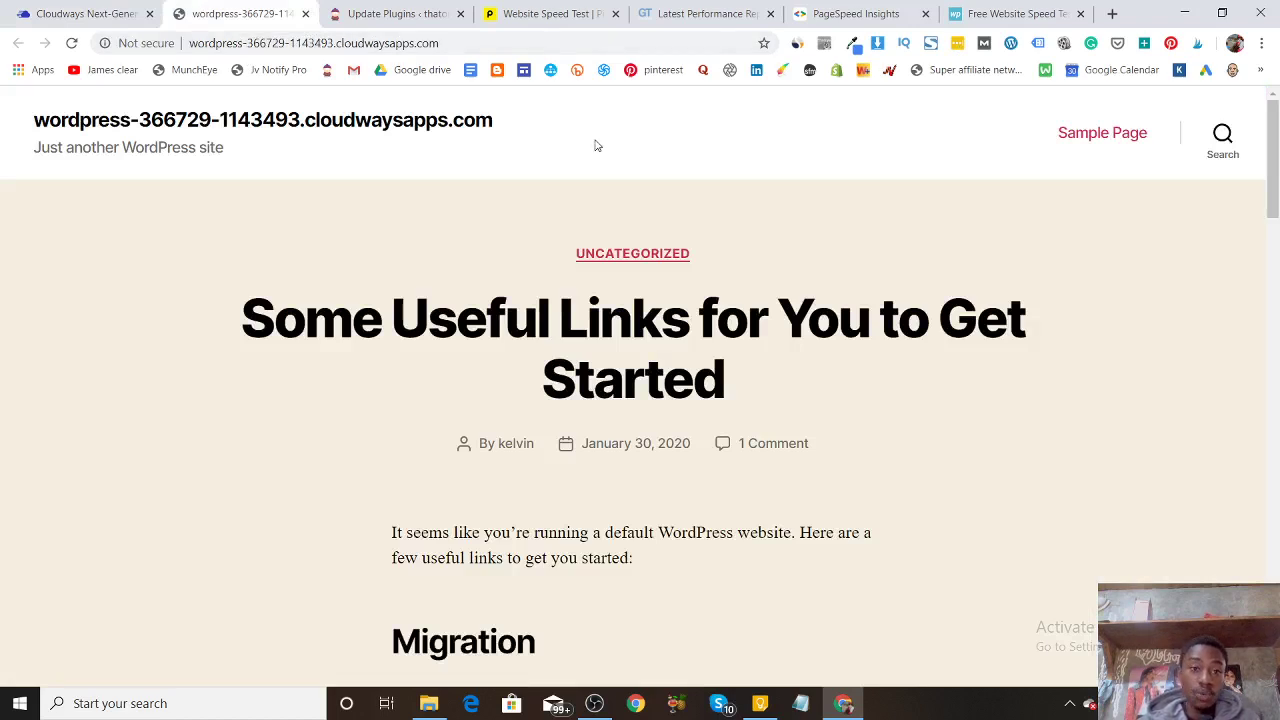
click(82, 12)
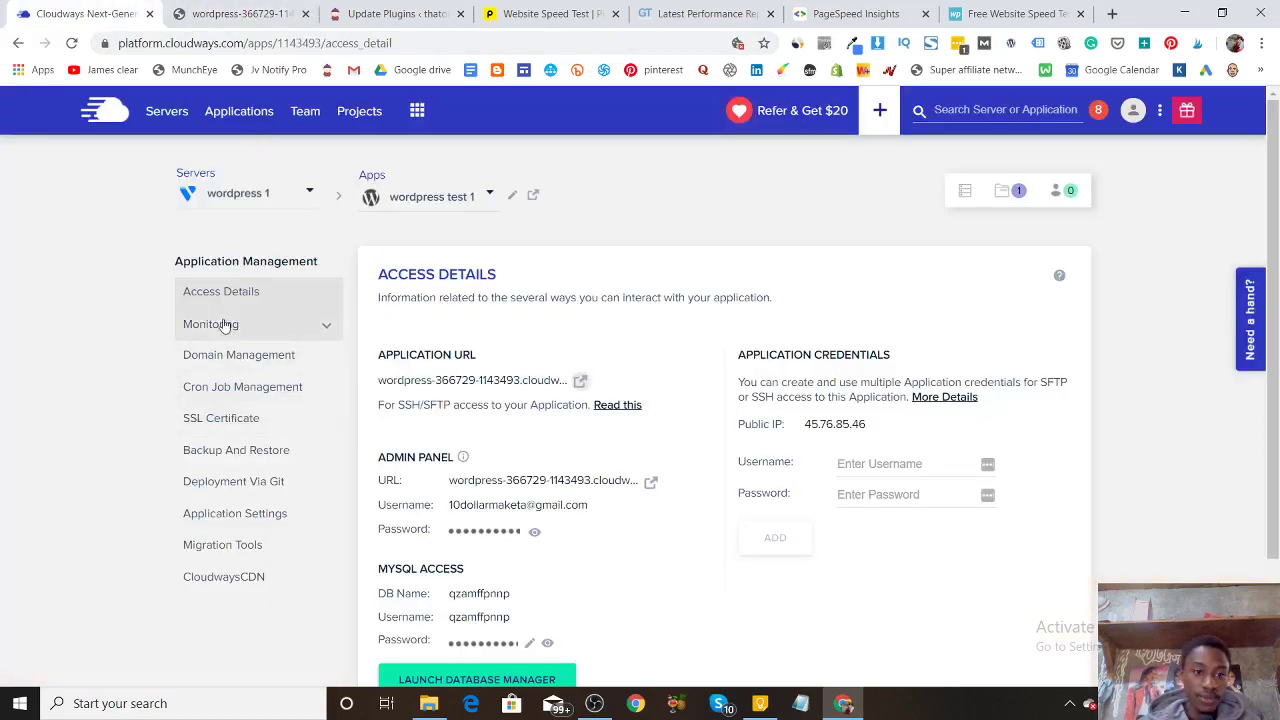
In the application's Domain Management, set the primary domain to bestkitchenrecipes.com and save the change.
click(231, 366)
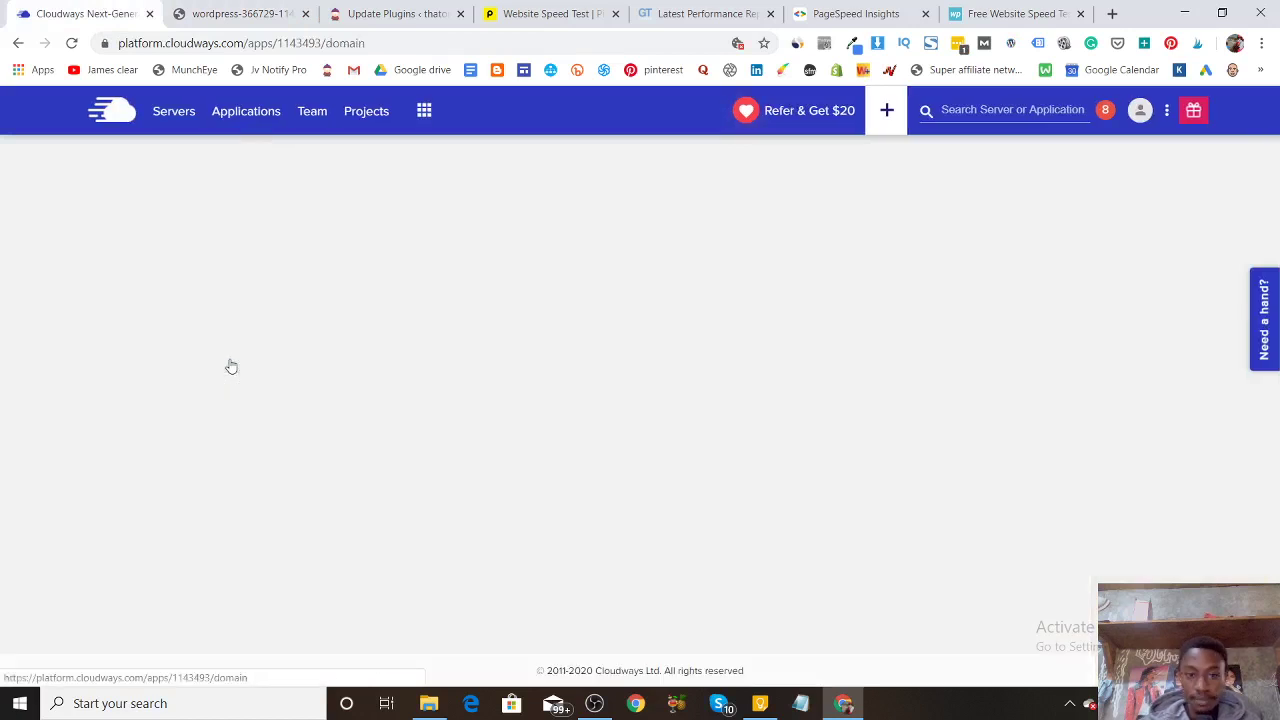
click(484, 393)
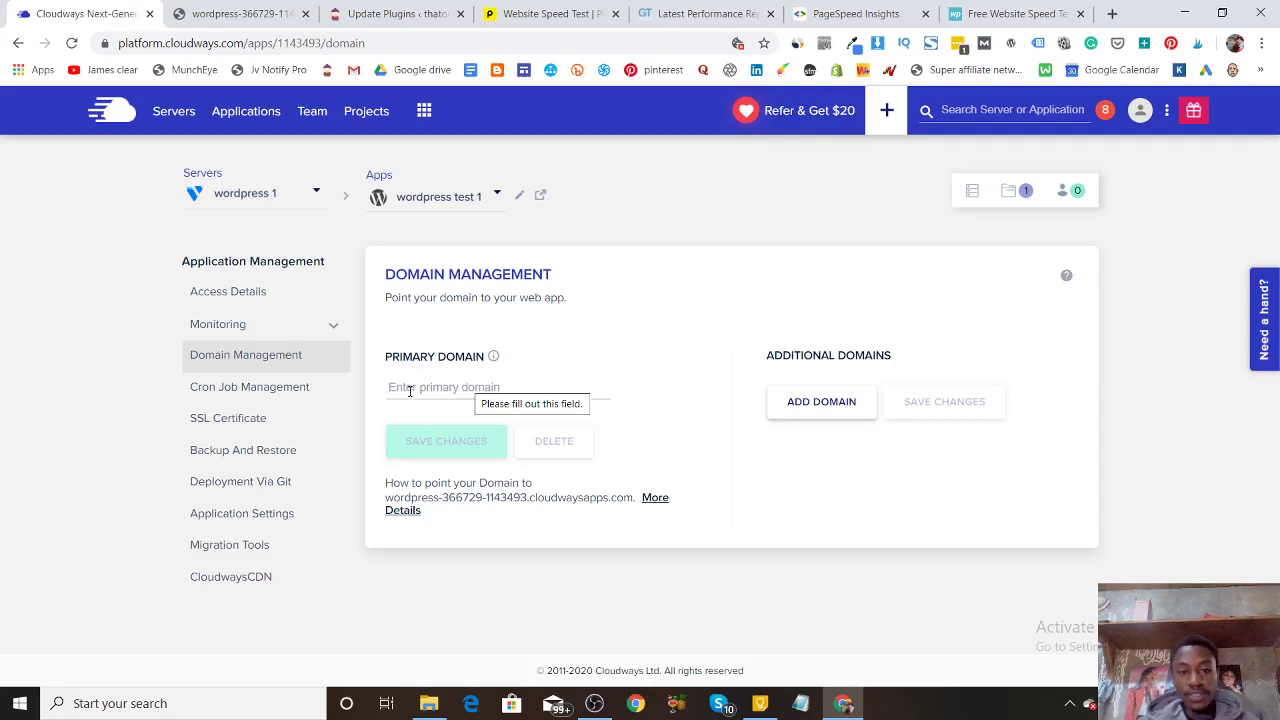
text(bestktchen)
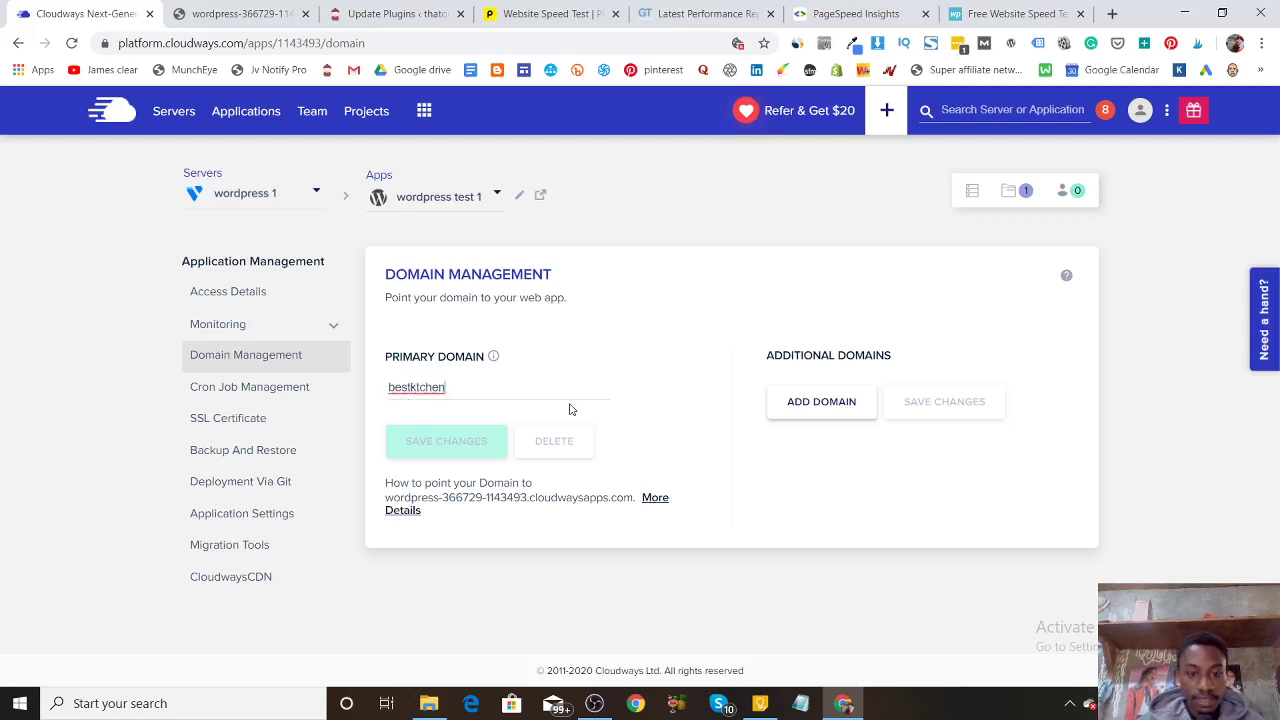
key(BackSpace)
key(BackSpace)
key(BackSpace)
key(BackSpace)
key(BackSpace)
text(itchen)
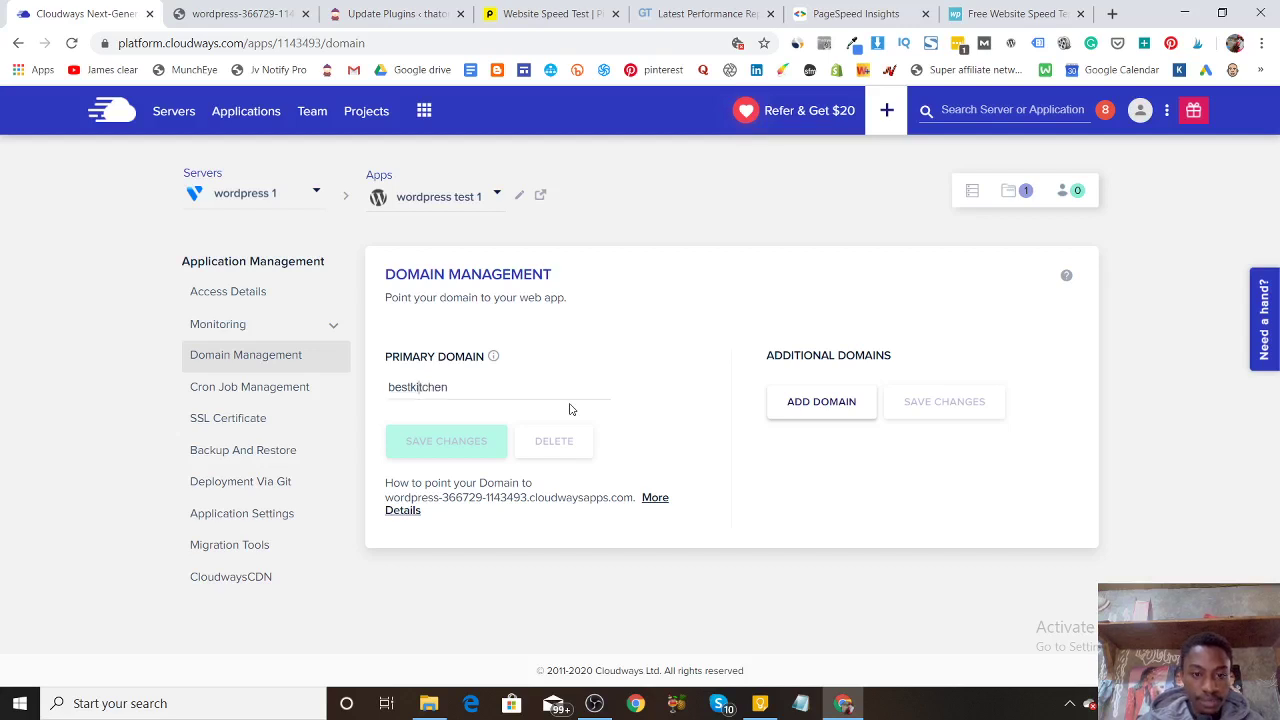
text(rec)
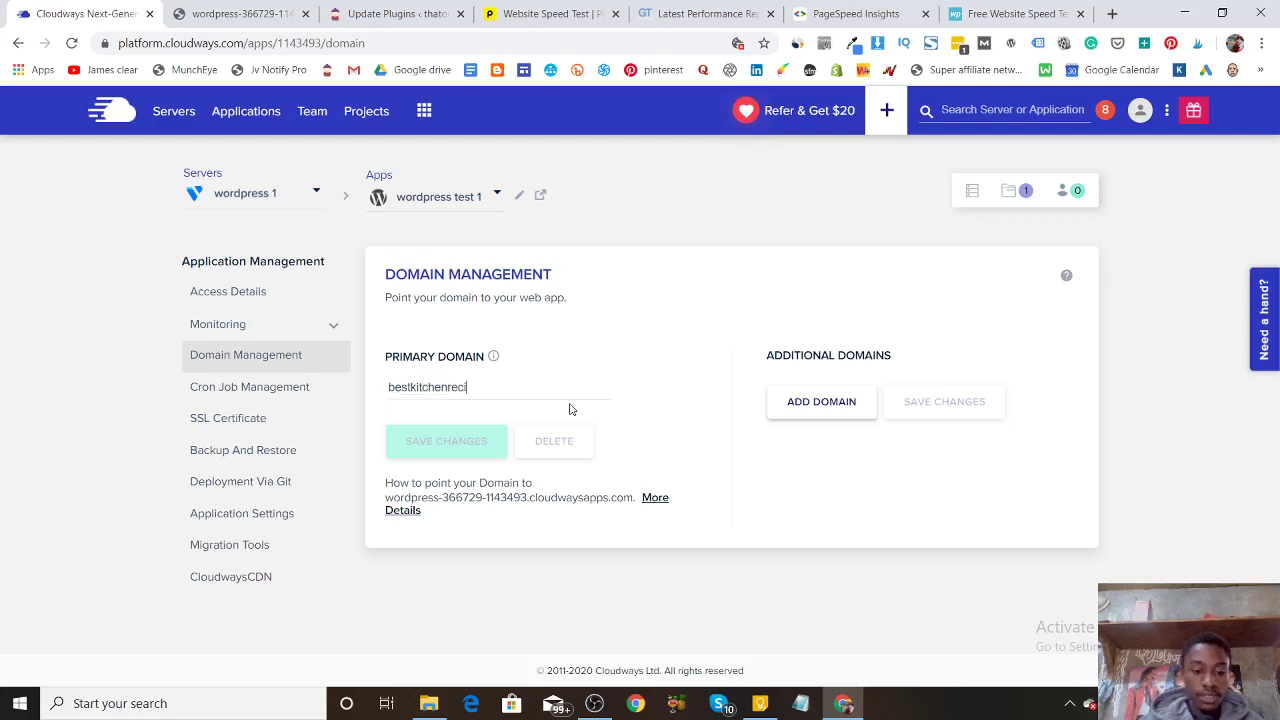
text(ipe)
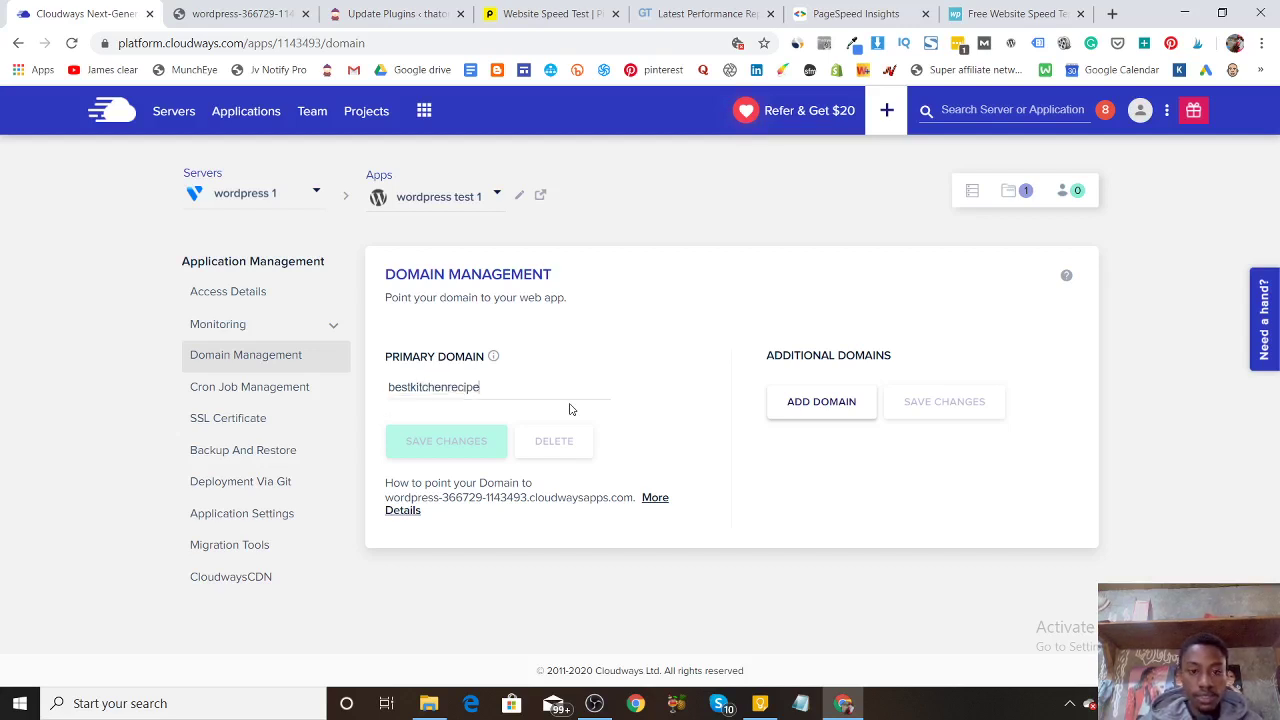
text(s)
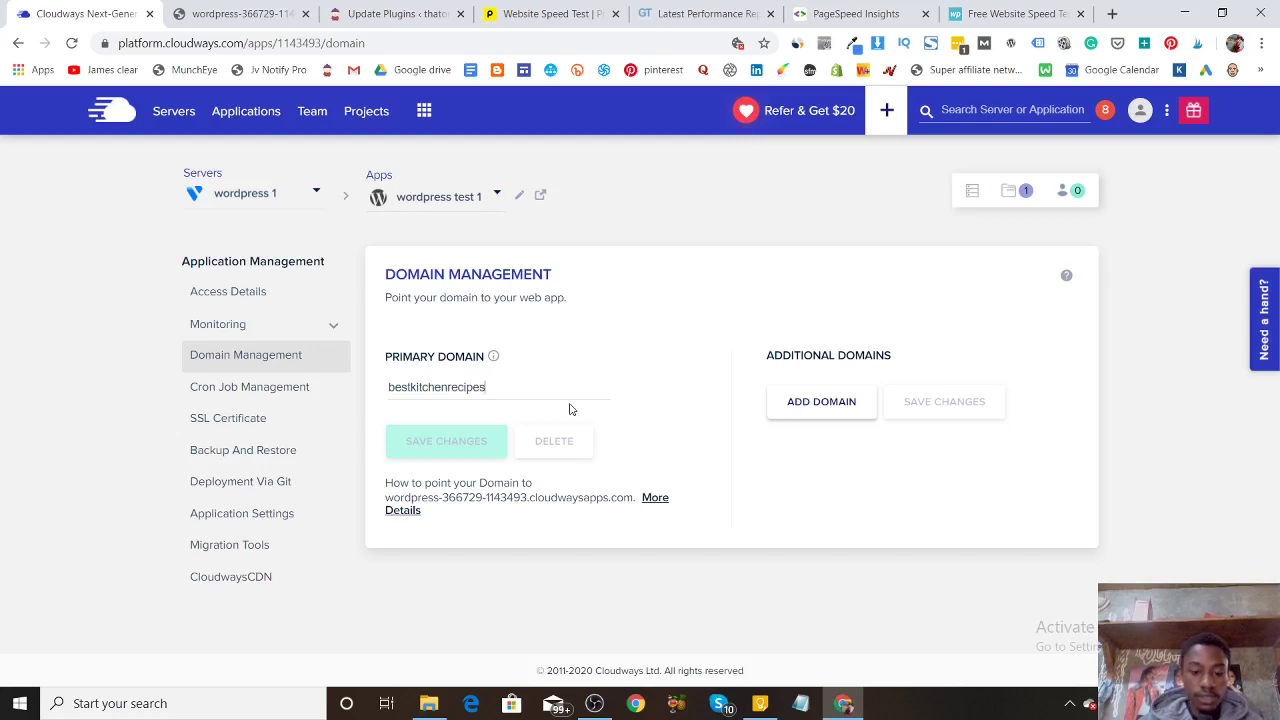
text(.com)
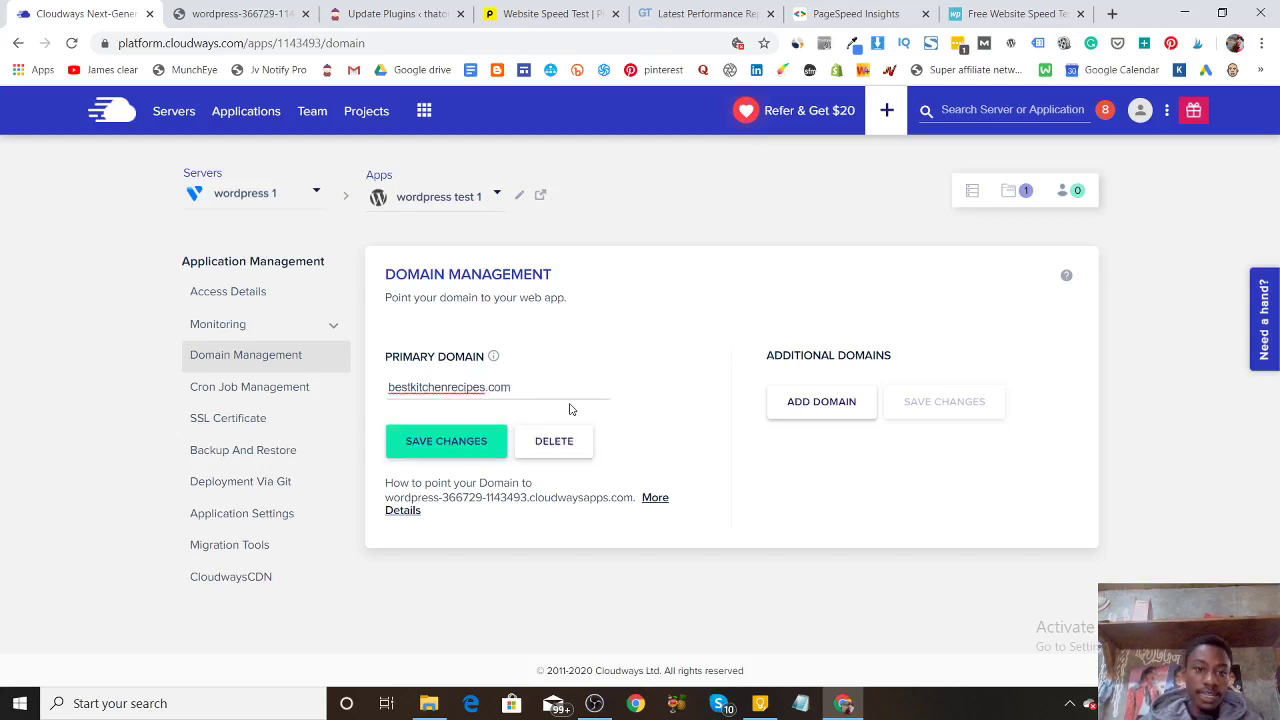
click(466, 447)
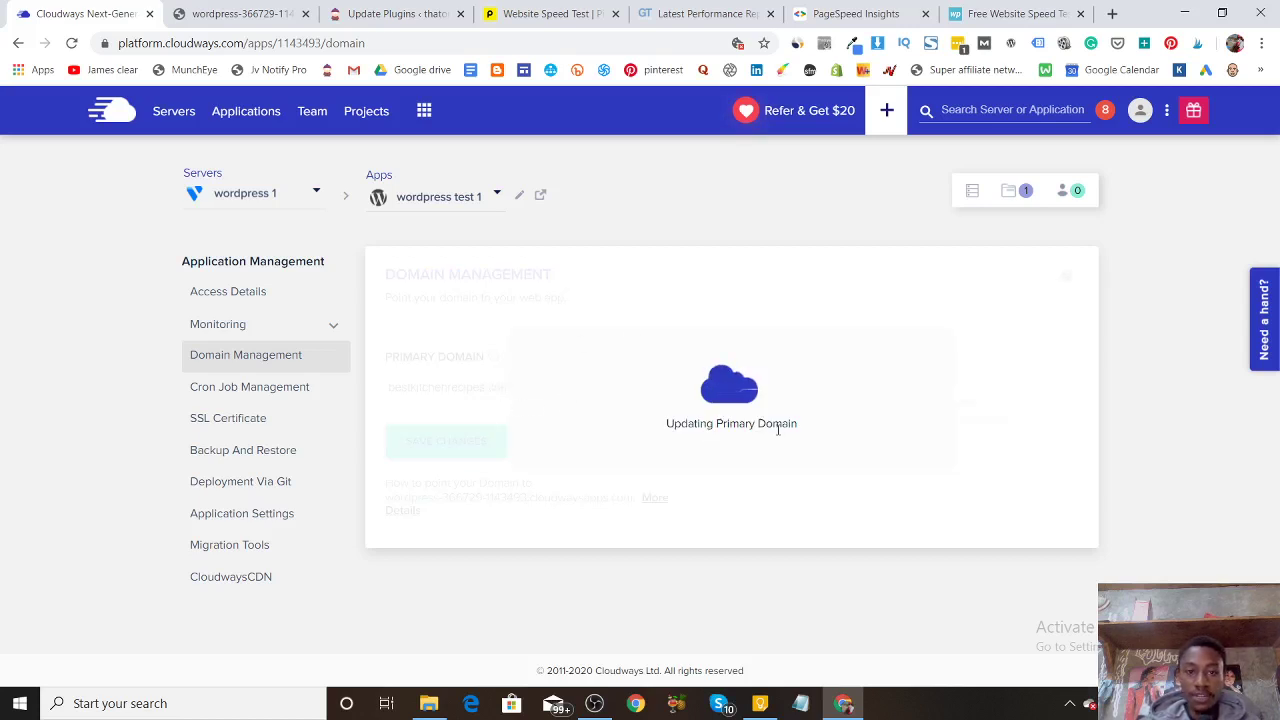
Compare the temporary address of the live WordPress site with the primary domain entered in Domain Management.
click(285, 14)
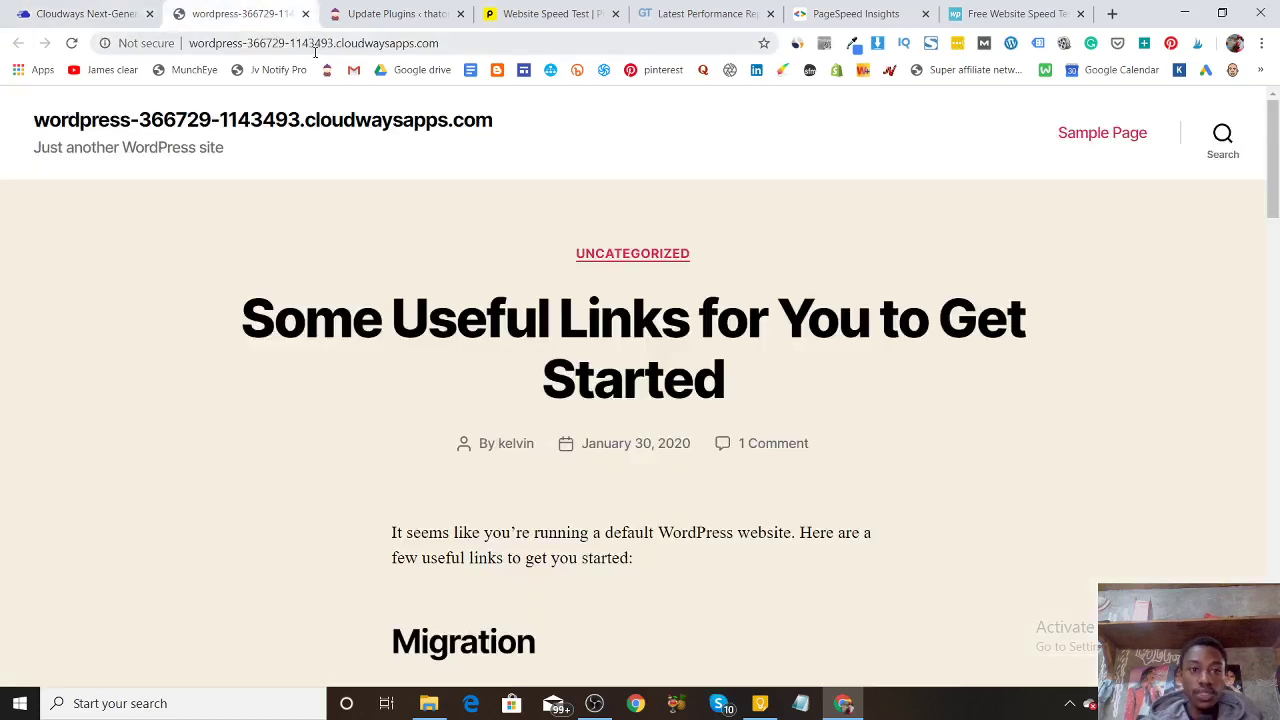
click(97, 12)
click(236, 12)
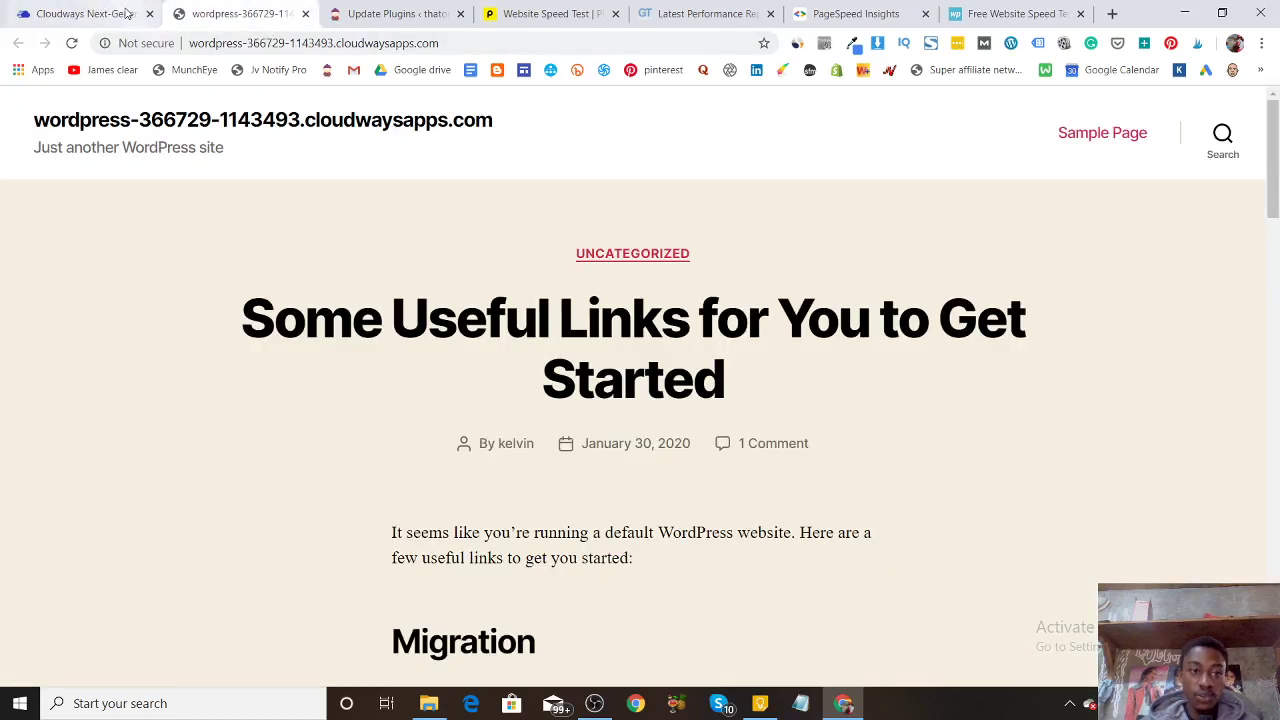
click(126, 13)
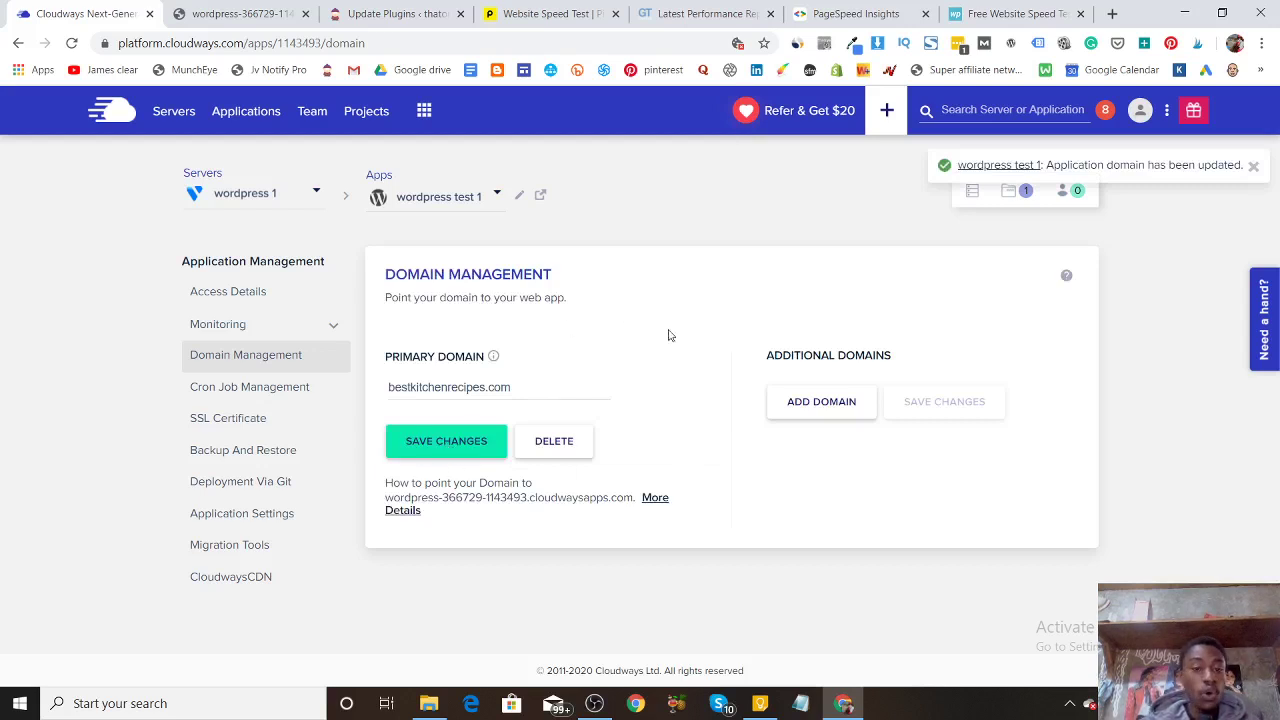
click(245, 8)
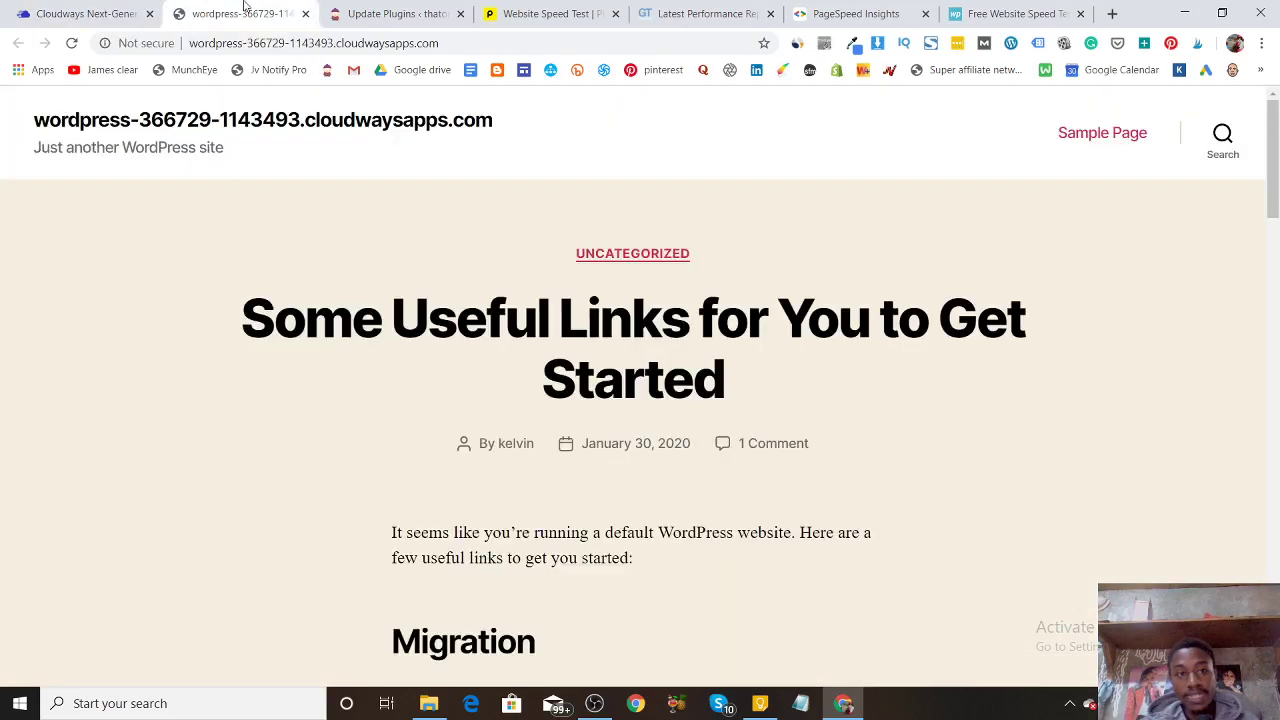
click(90, 13)
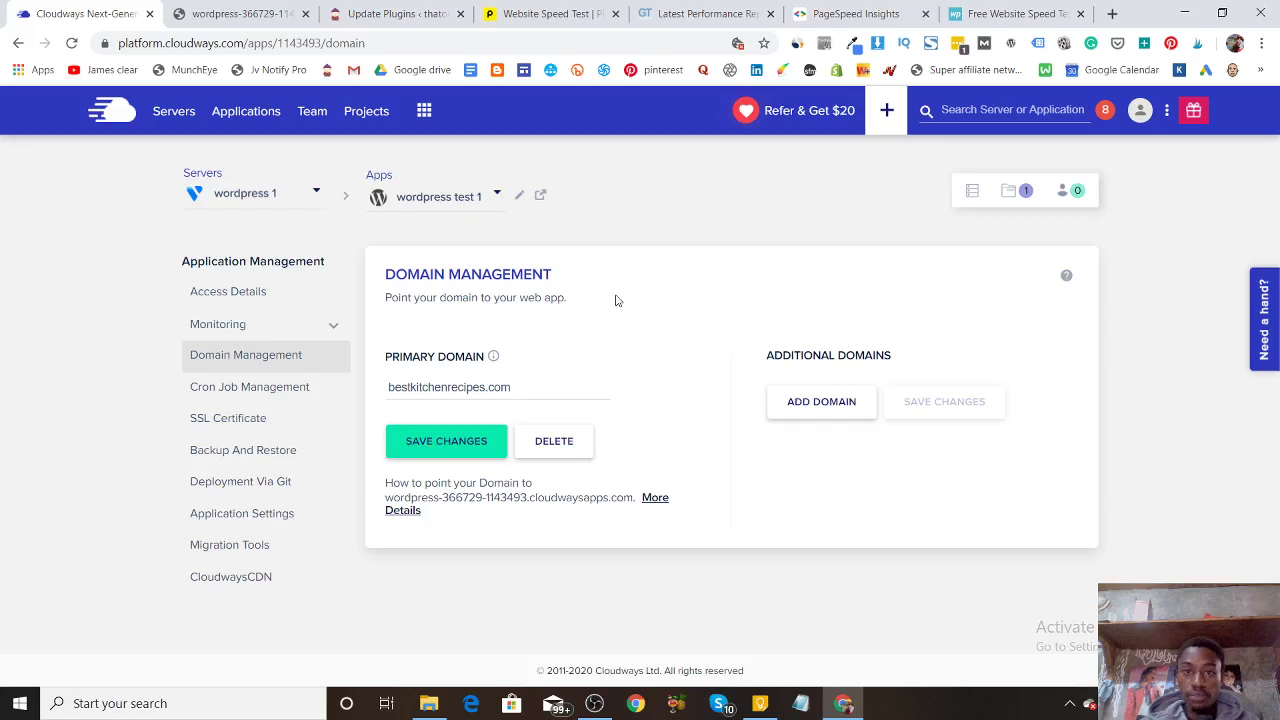
Open Namecheap from the bookmarks in a new browser tab and sign in with the saved username and account password.
click(1112, 13)
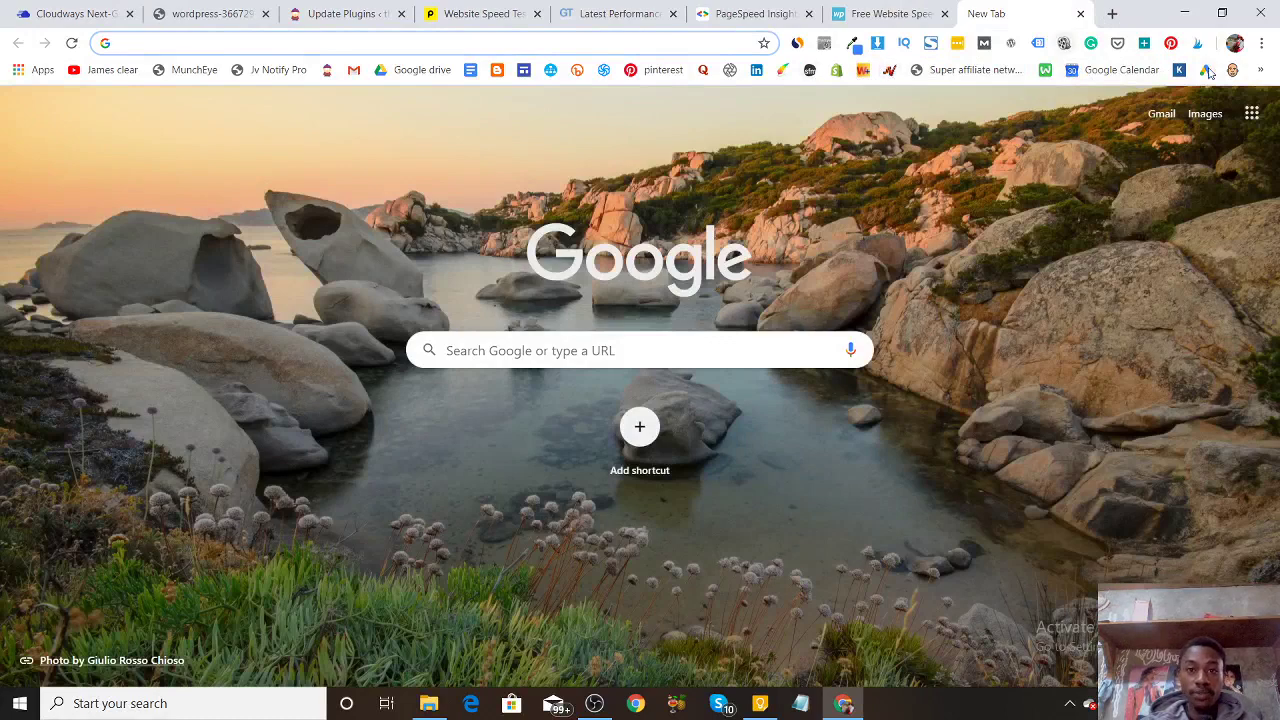
click(1260, 72)
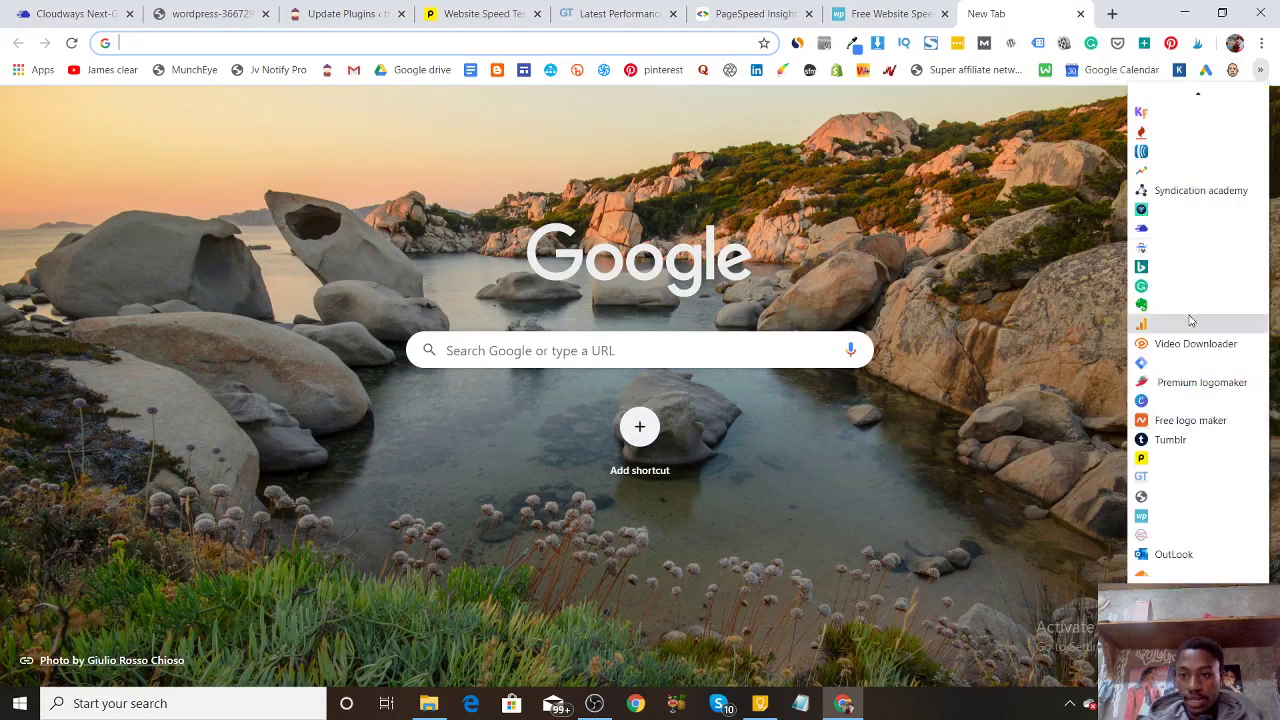
click(1190, 421)
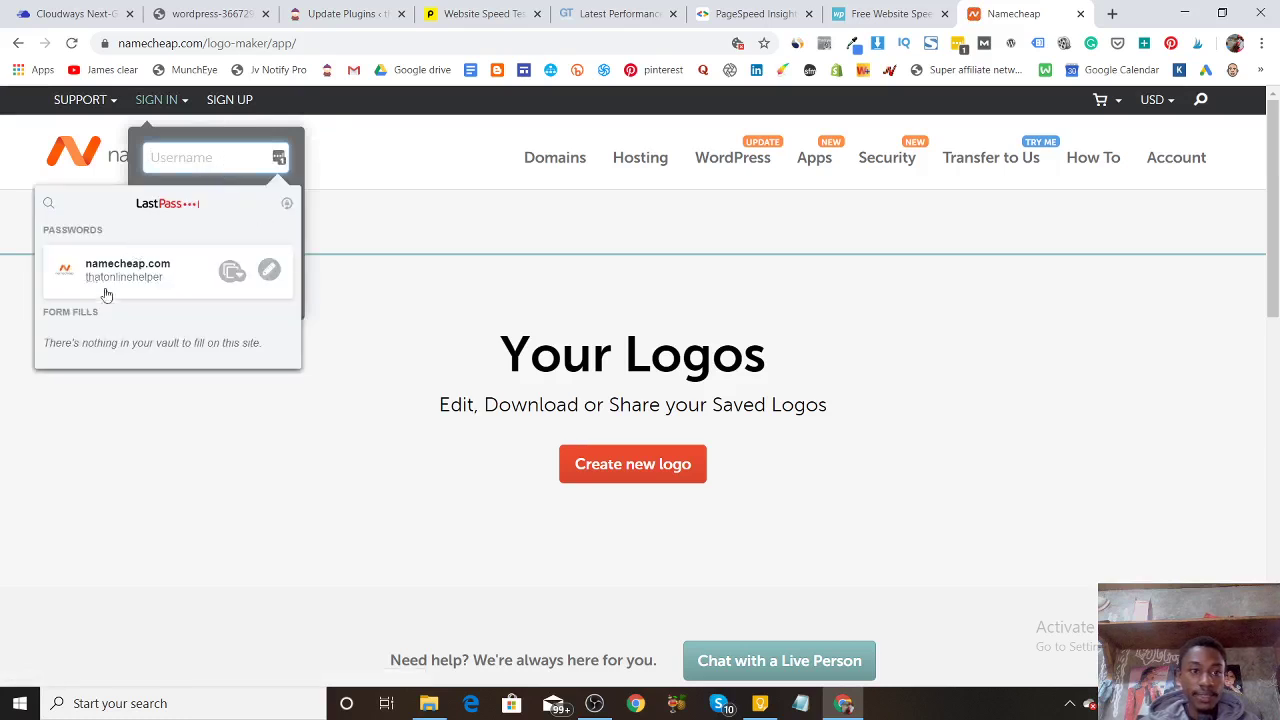
click(139, 288)
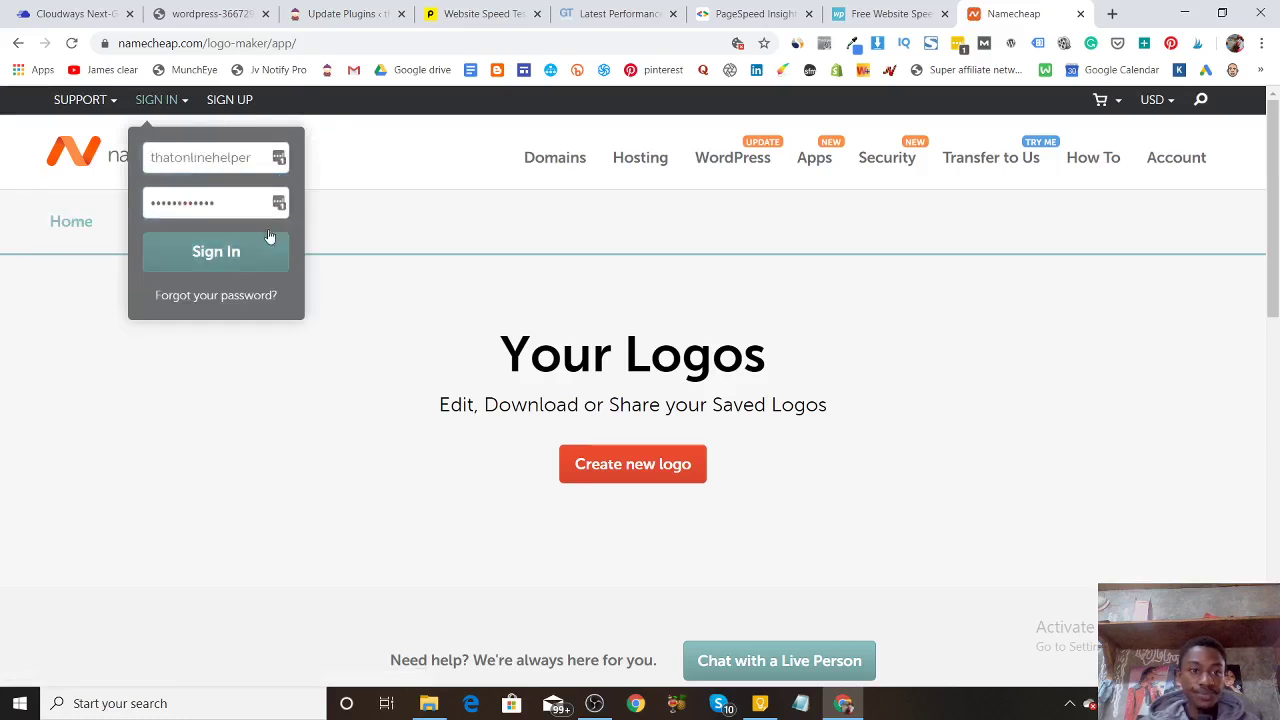
click(220, 260)
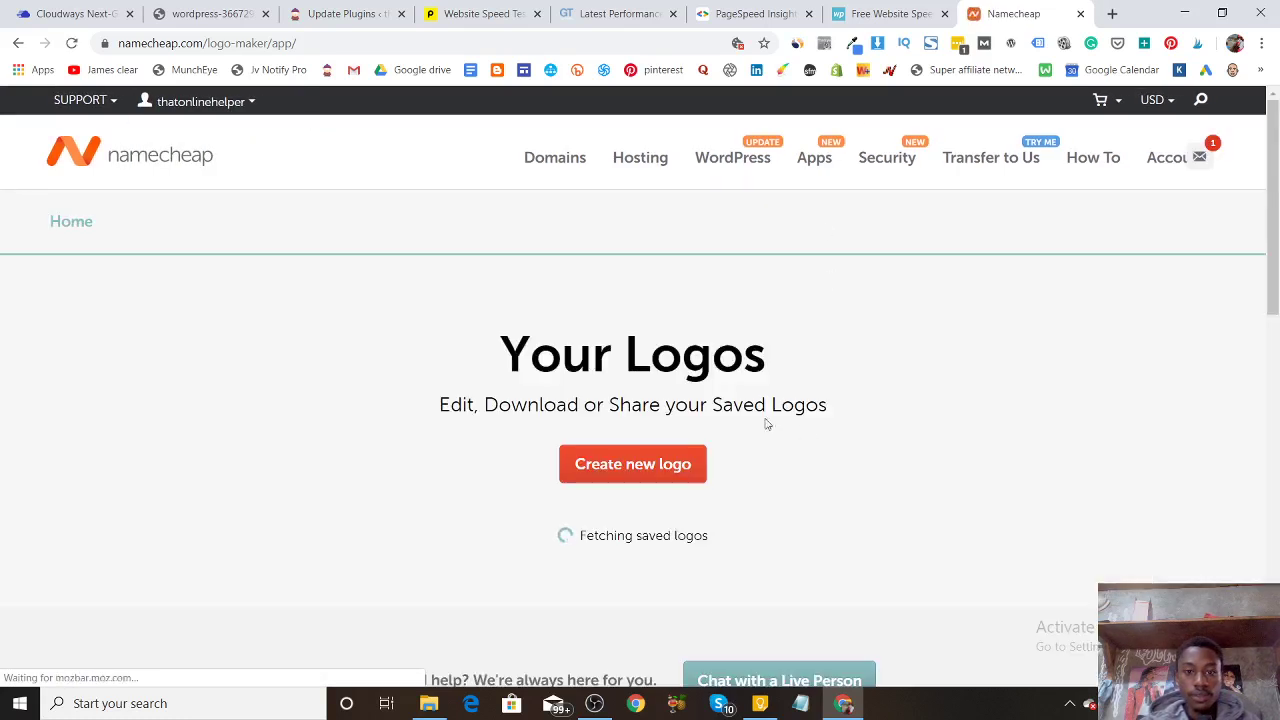
Look through Namecheap's domain registration and Personal Domain pages and its list of hosting options.
click(549, 163)
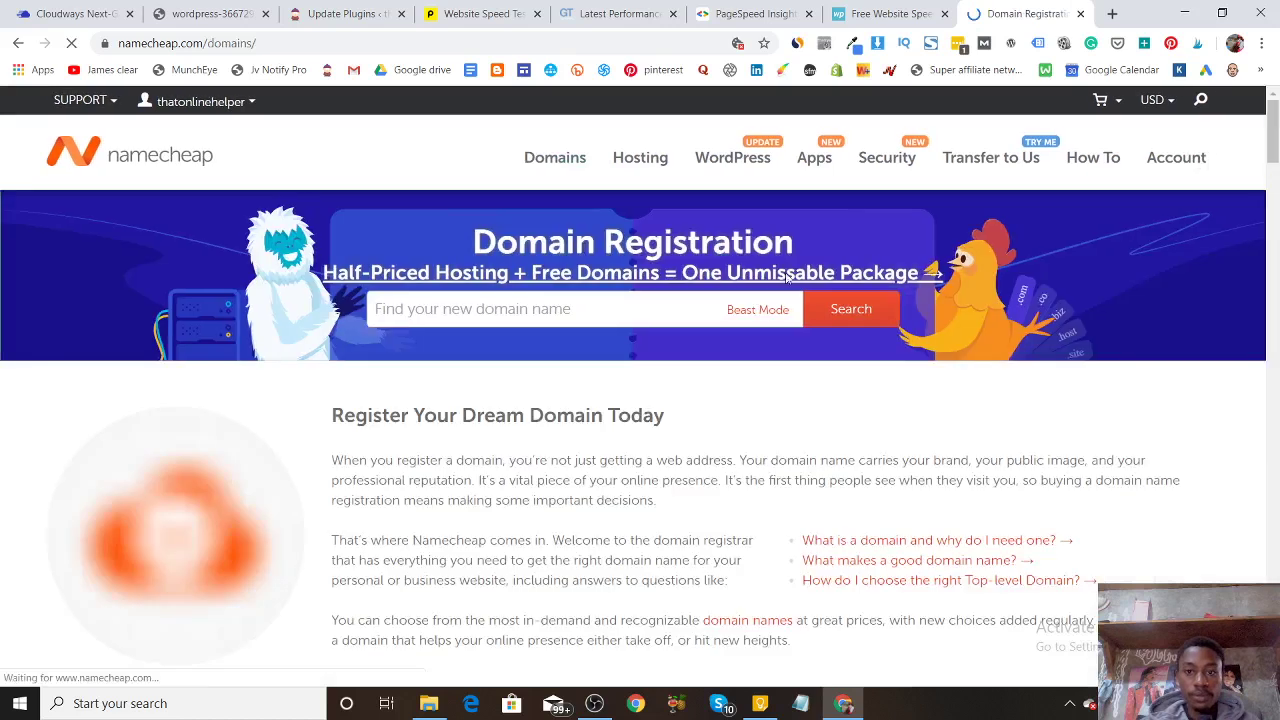
mouse_move(683, 162)
mouse_move(607, 160)
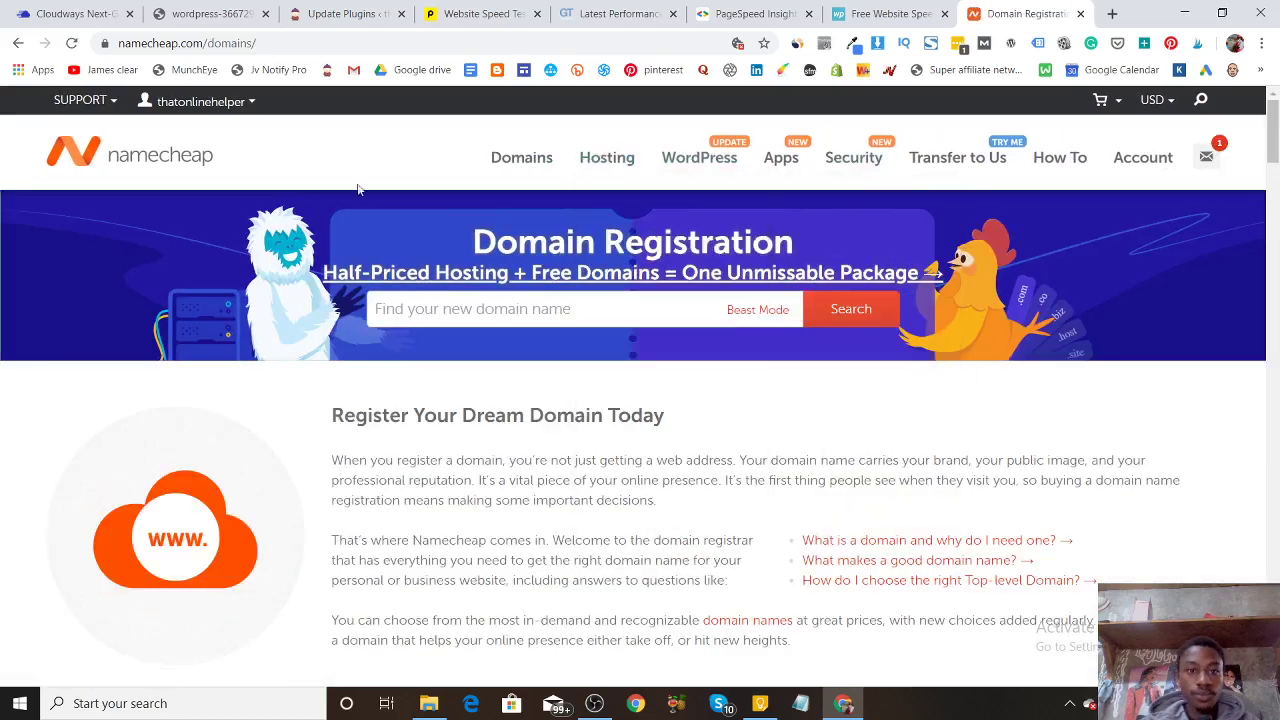
mouse_move(528, 157)
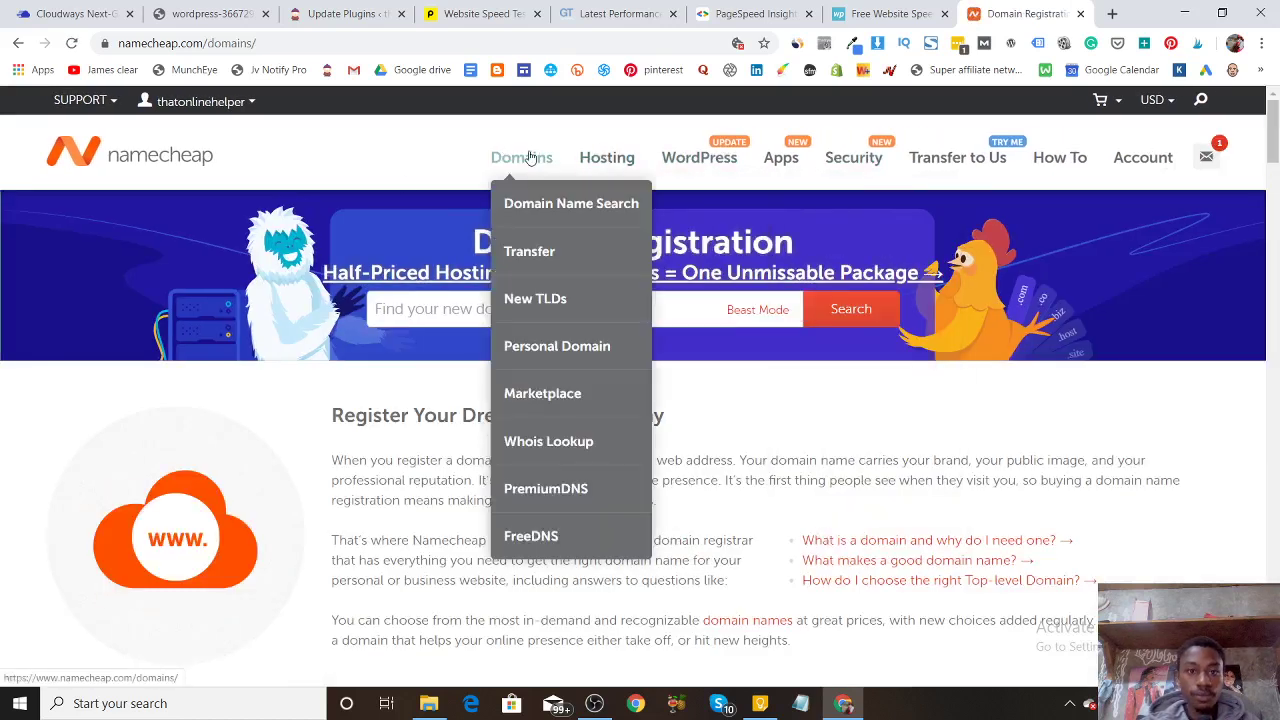
click(568, 347)
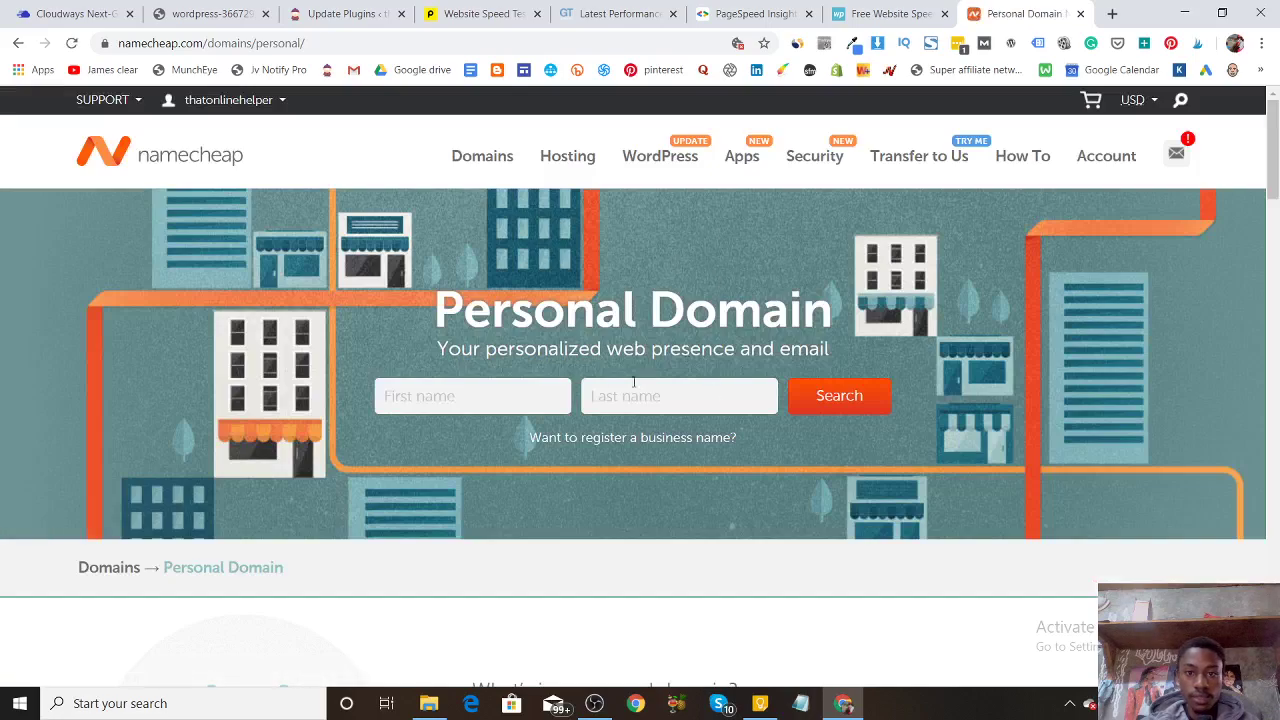
drag(1274, 150, 1276, 120)
mouse_move(568, 160)
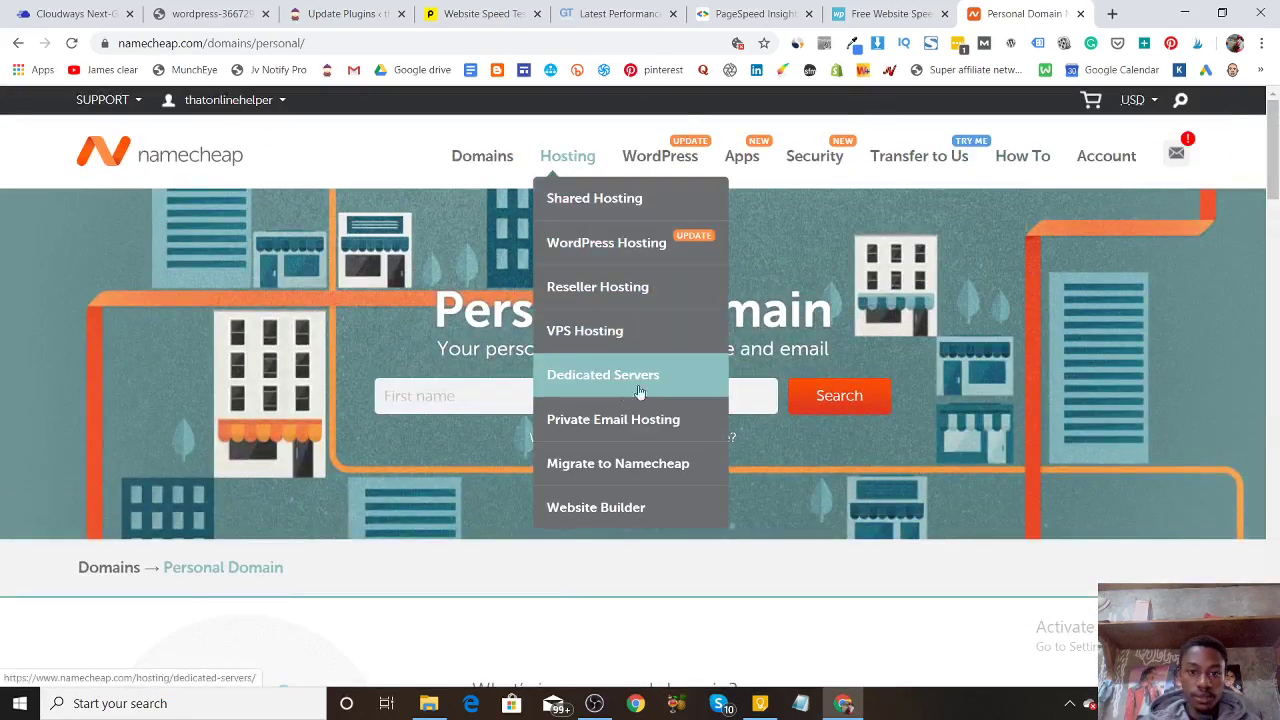
Open the Namecheap account dashboard and compare its domain entry with the live WordPress site's temporary address.
mouse_move(232, 102)
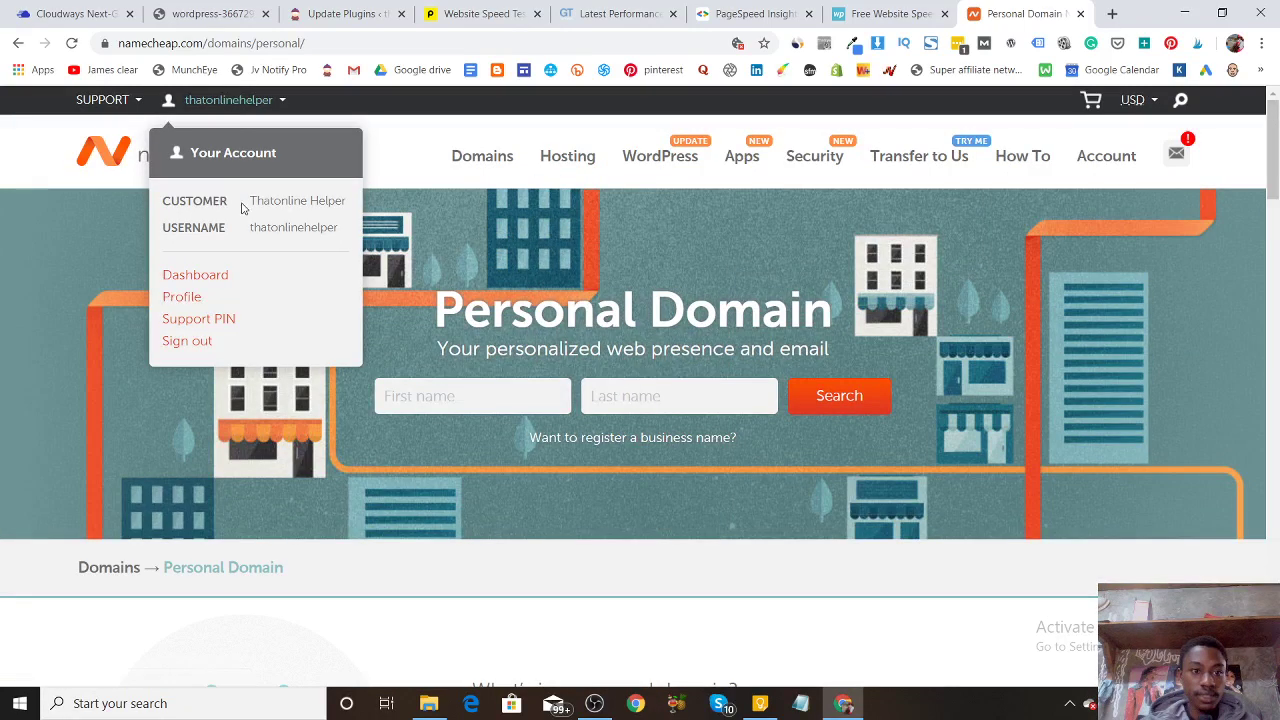
click(215, 275)
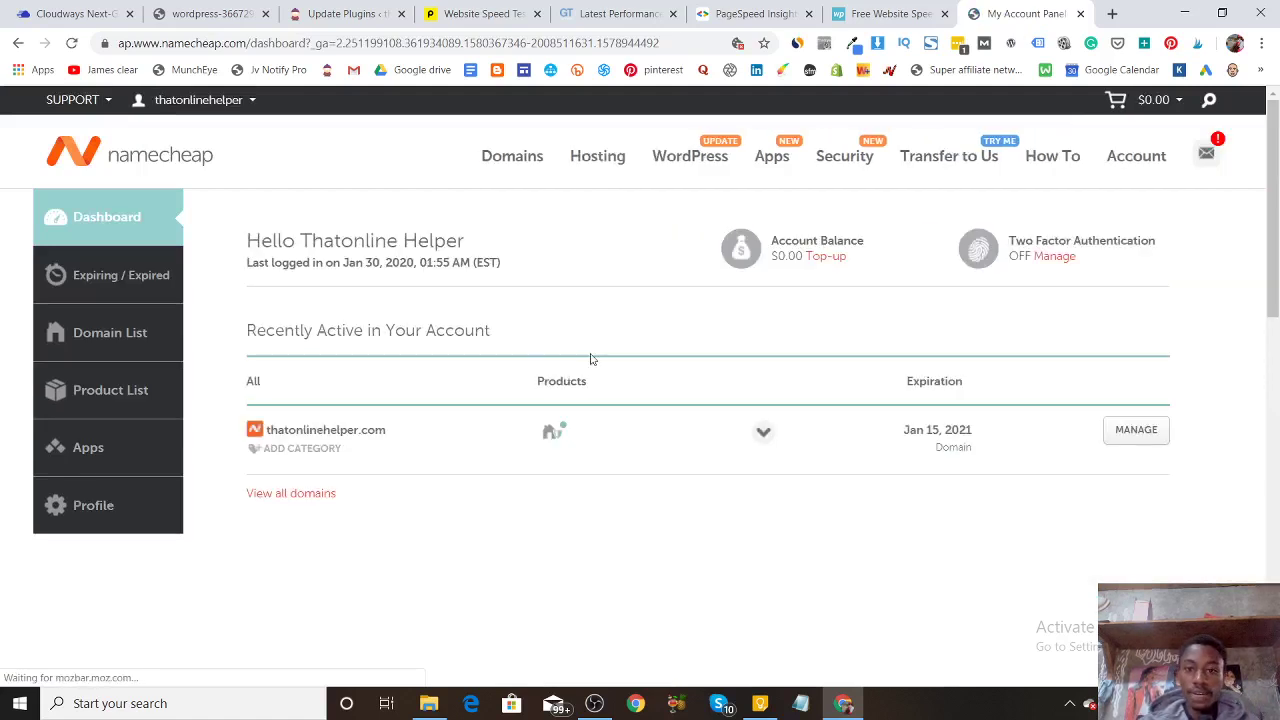
click(200, 12)
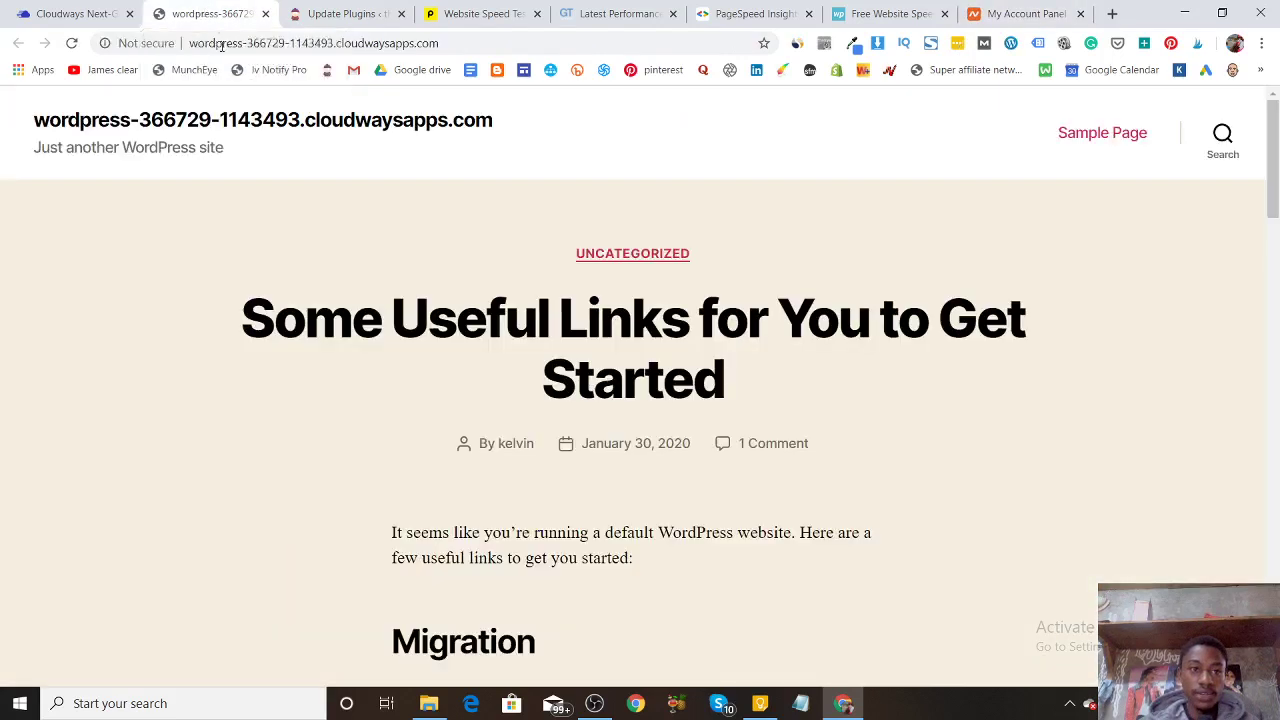
click(1020, 13)
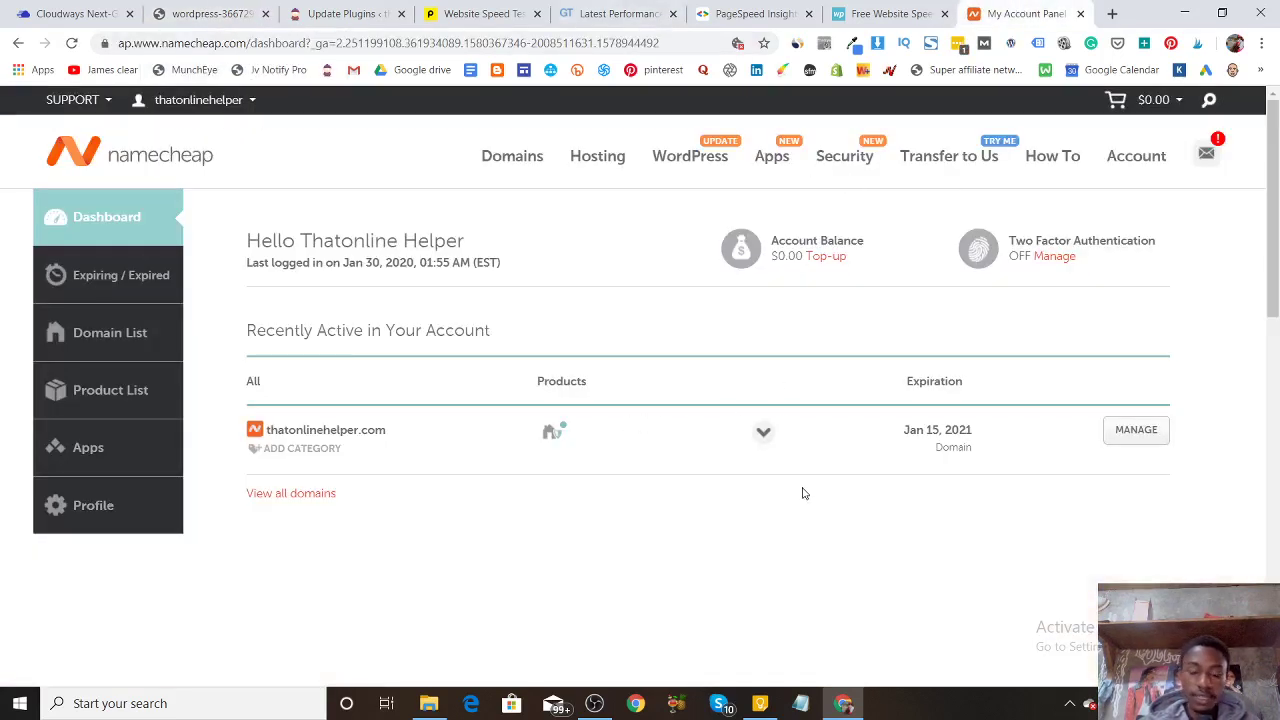
Open the management details of thatonlinehelper.com and examine its nameservers and the available DNS options without changing them.
click(1150, 429)
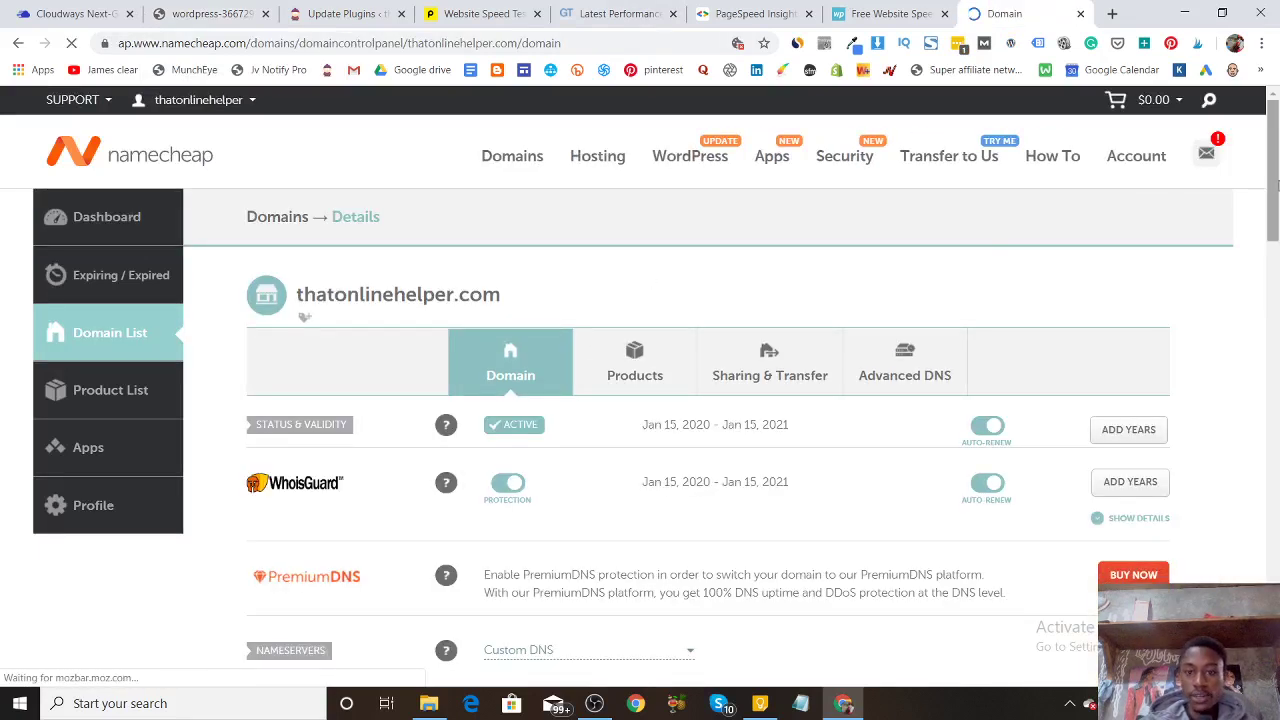
scroll(863, 249, down, 3)
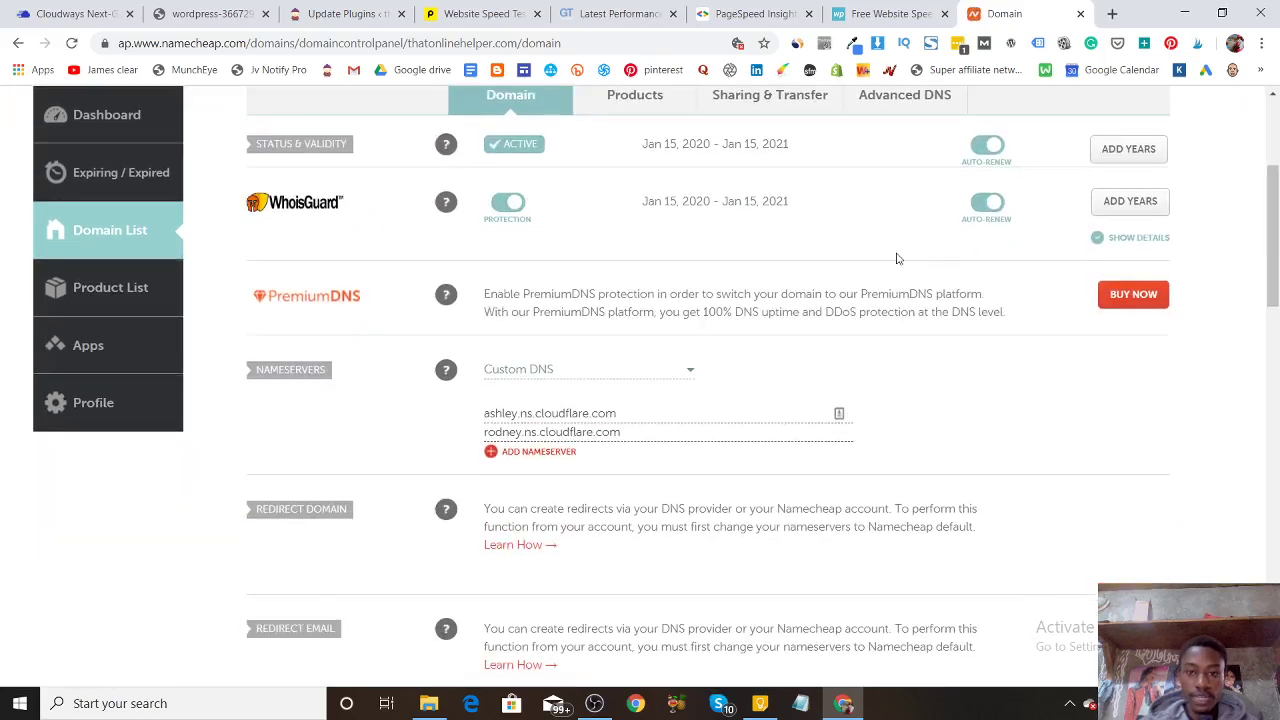
drag(1276, 220, 1276, 188)
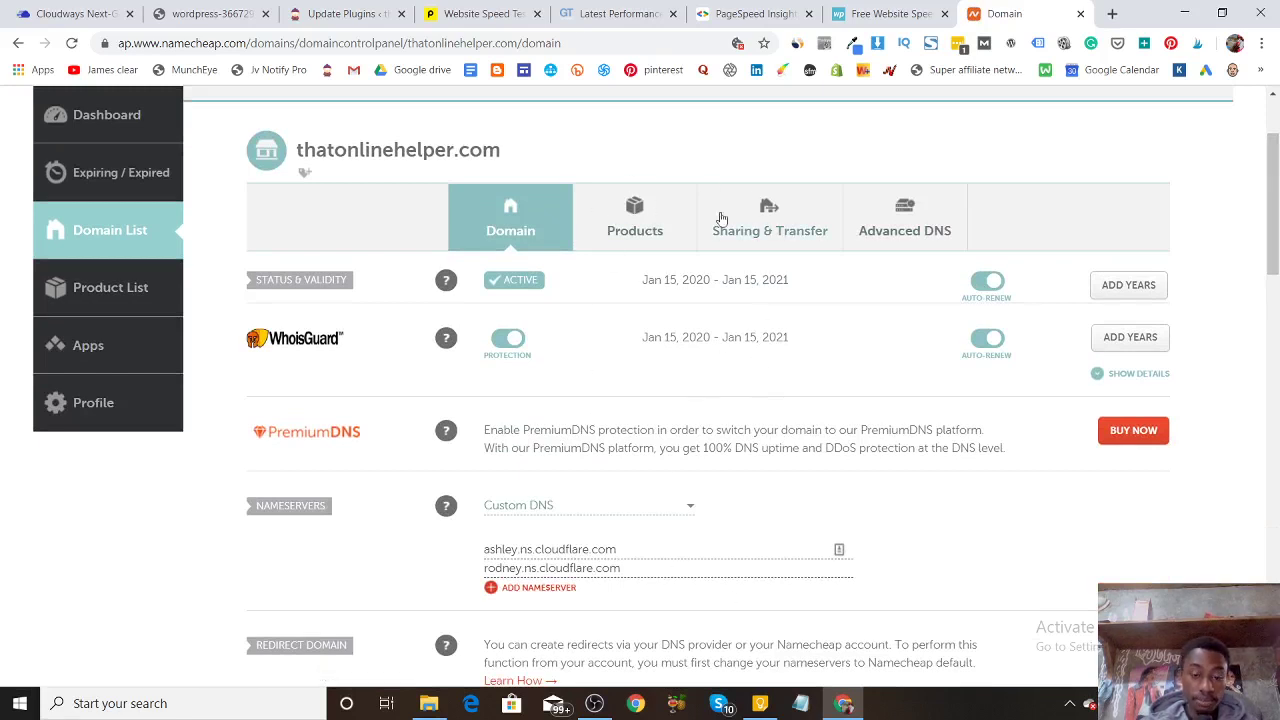
click(690, 506)
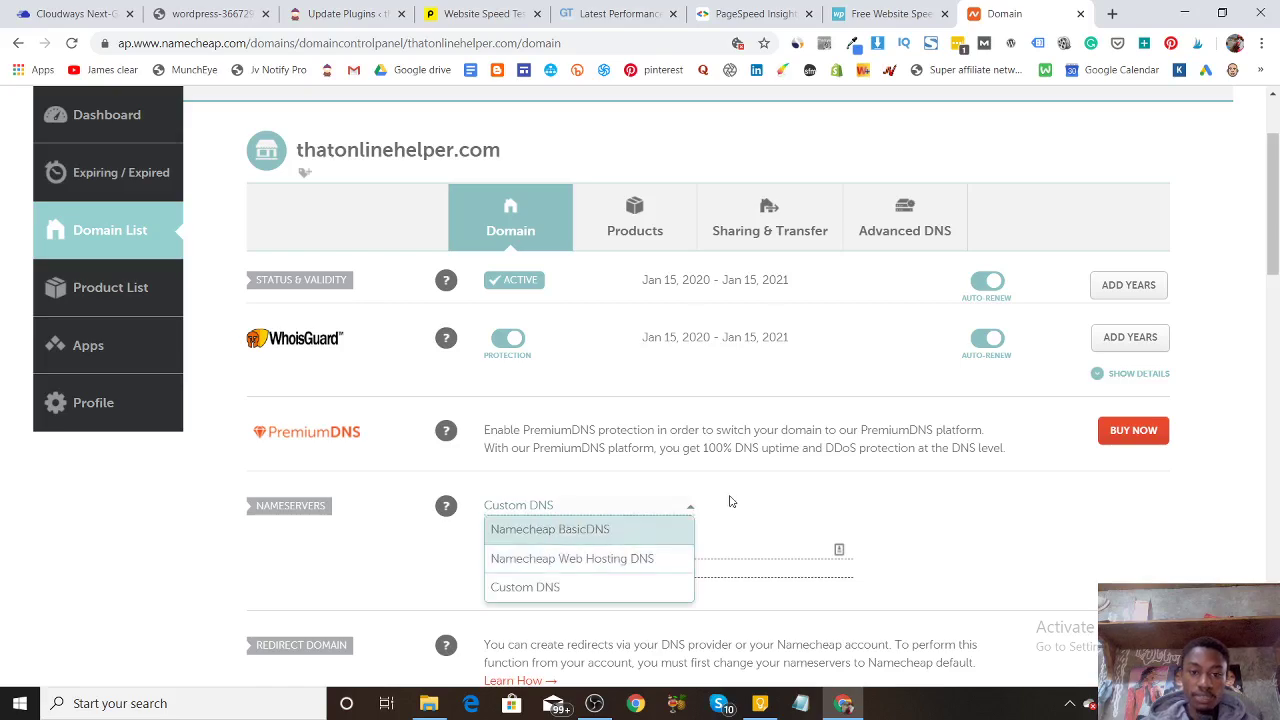
click(733, 501)
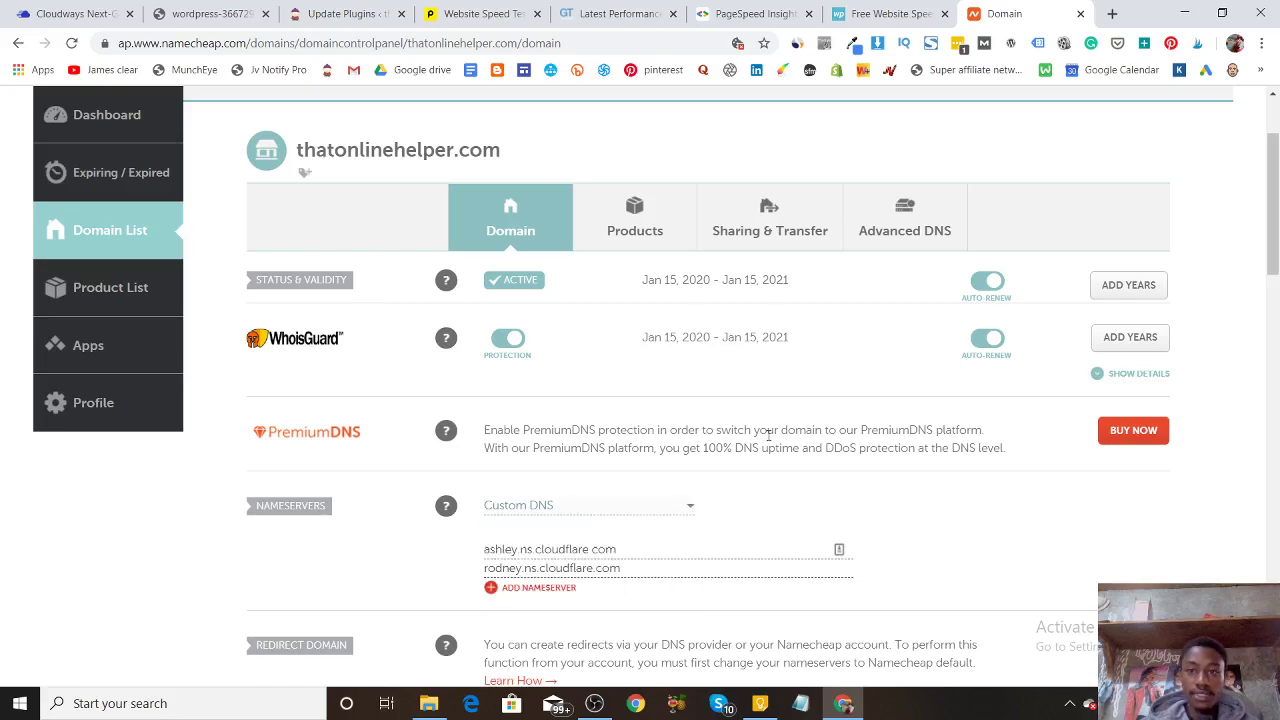
Open cloudflare.com in a new browser tab and log in with the saved e-mail and account password.
click(1114, 14)
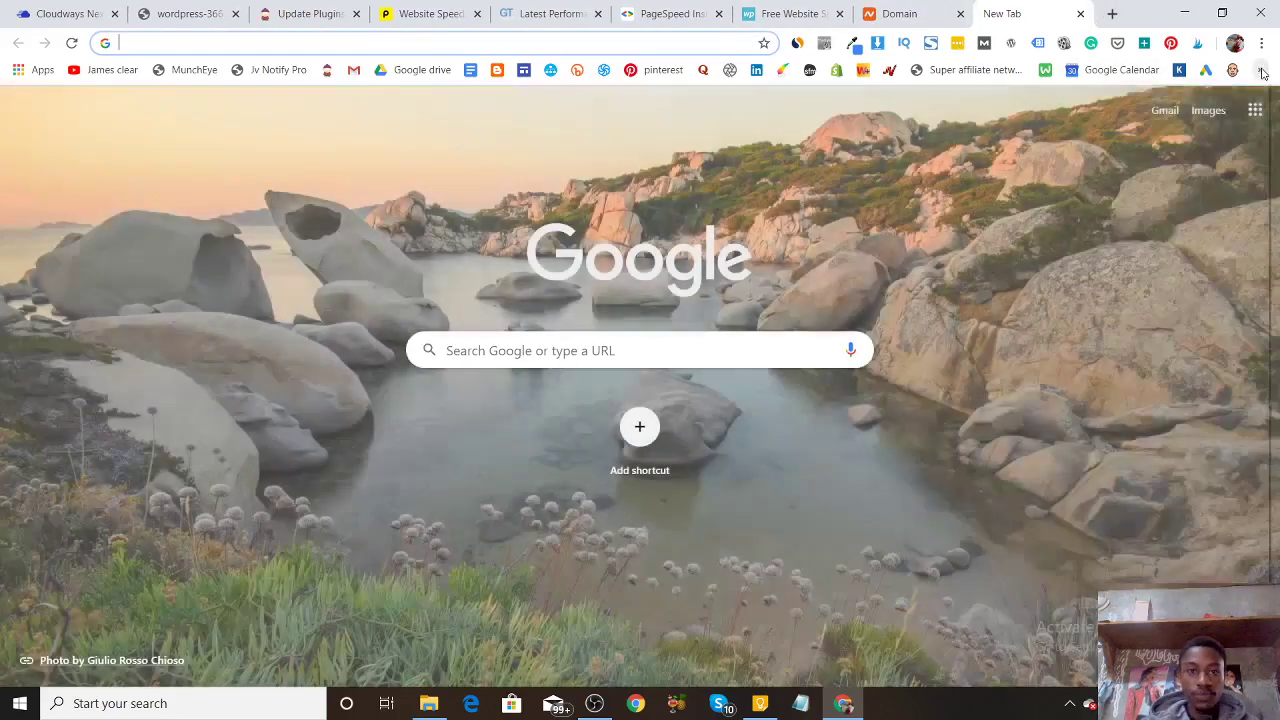
click(1261, 70)
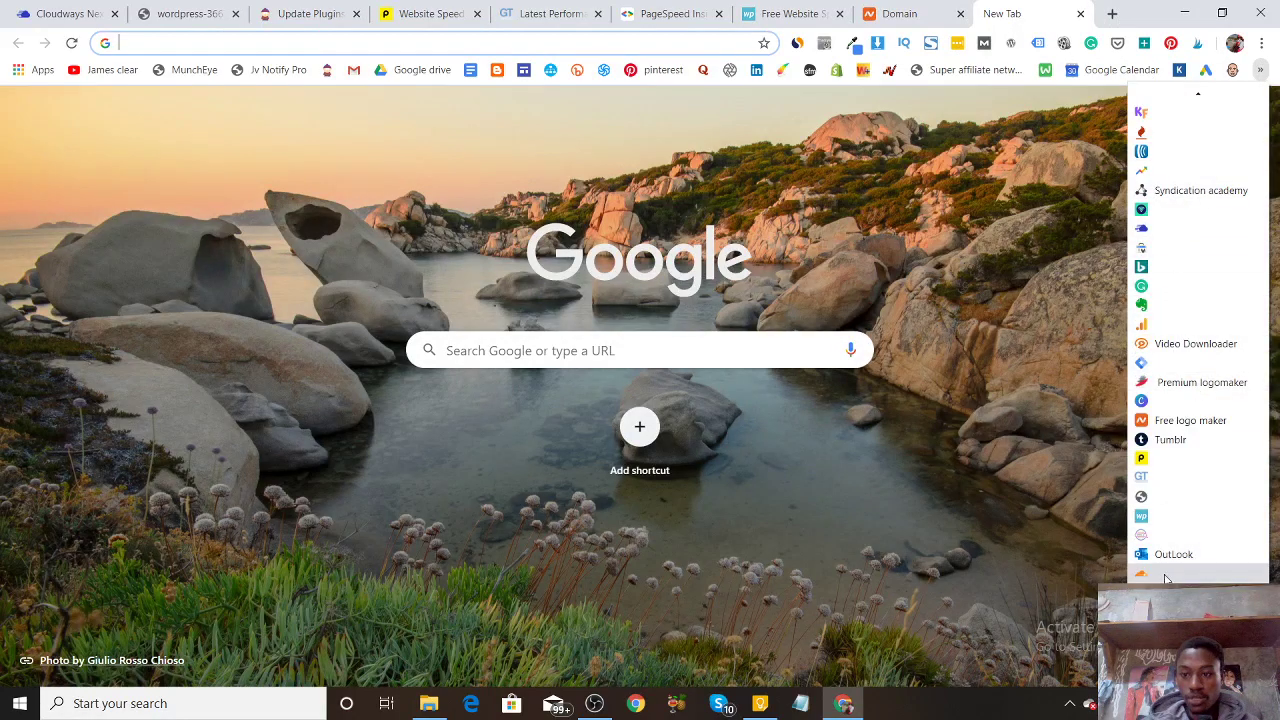
text(cloudflare.com)
key(Return)
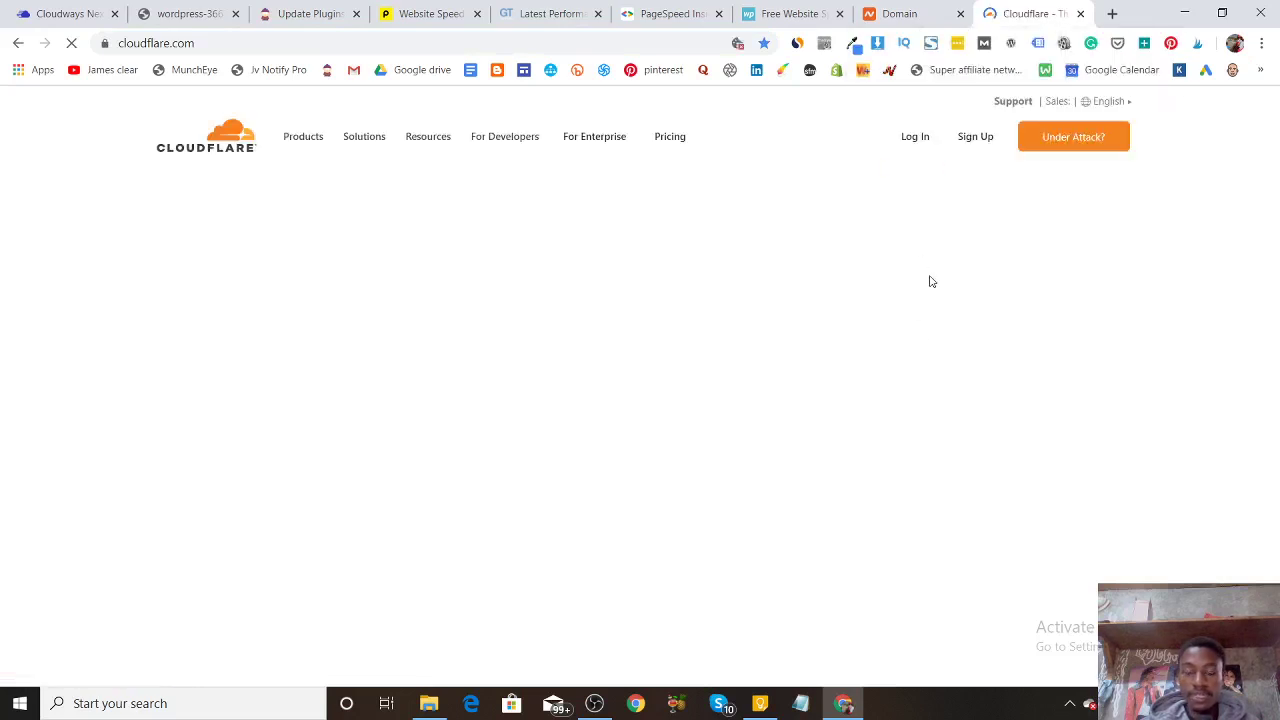
click(907, 130)
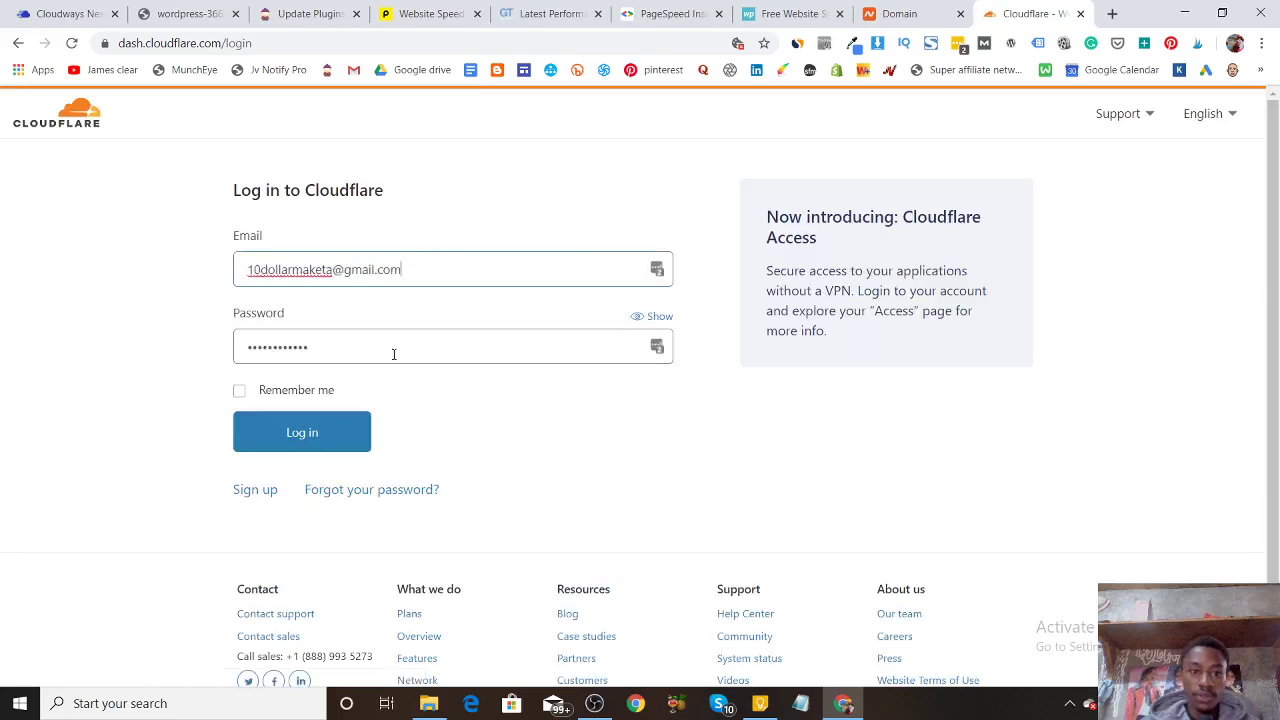
click(338, 431)
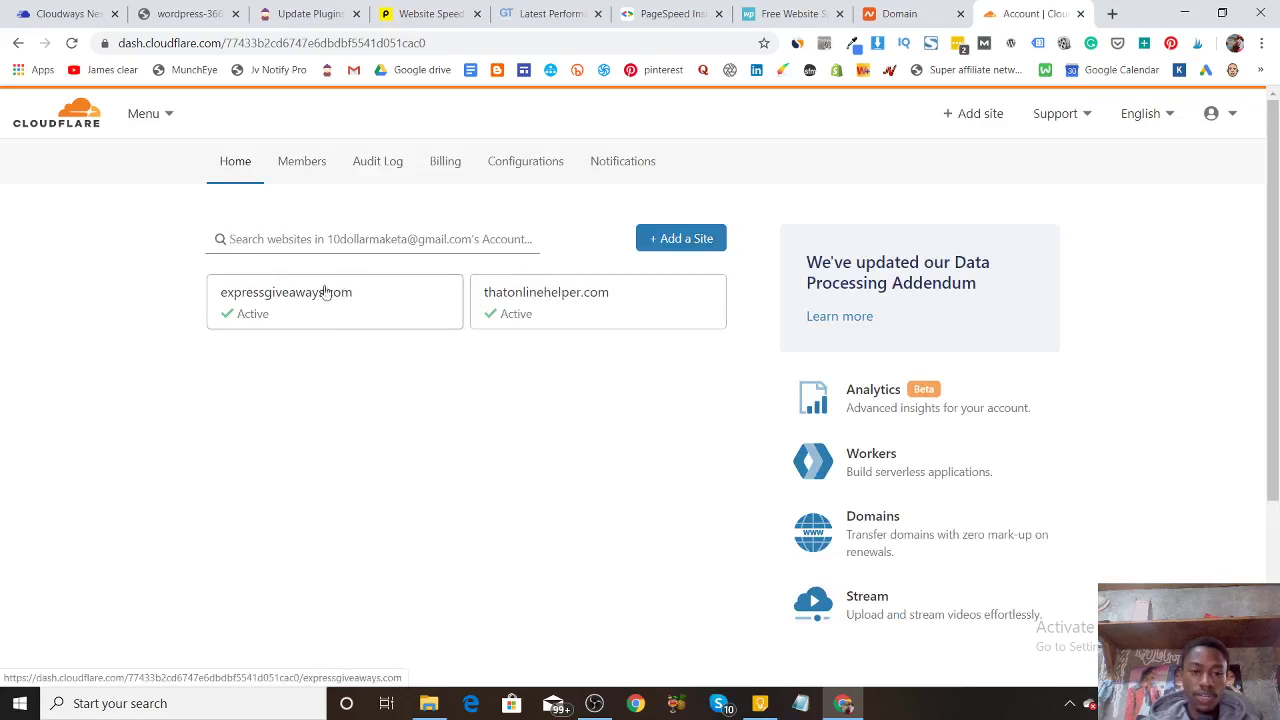
Open the DNS management of thatonlinehelper.com and look through its existing DNS records.
click(557, 320)
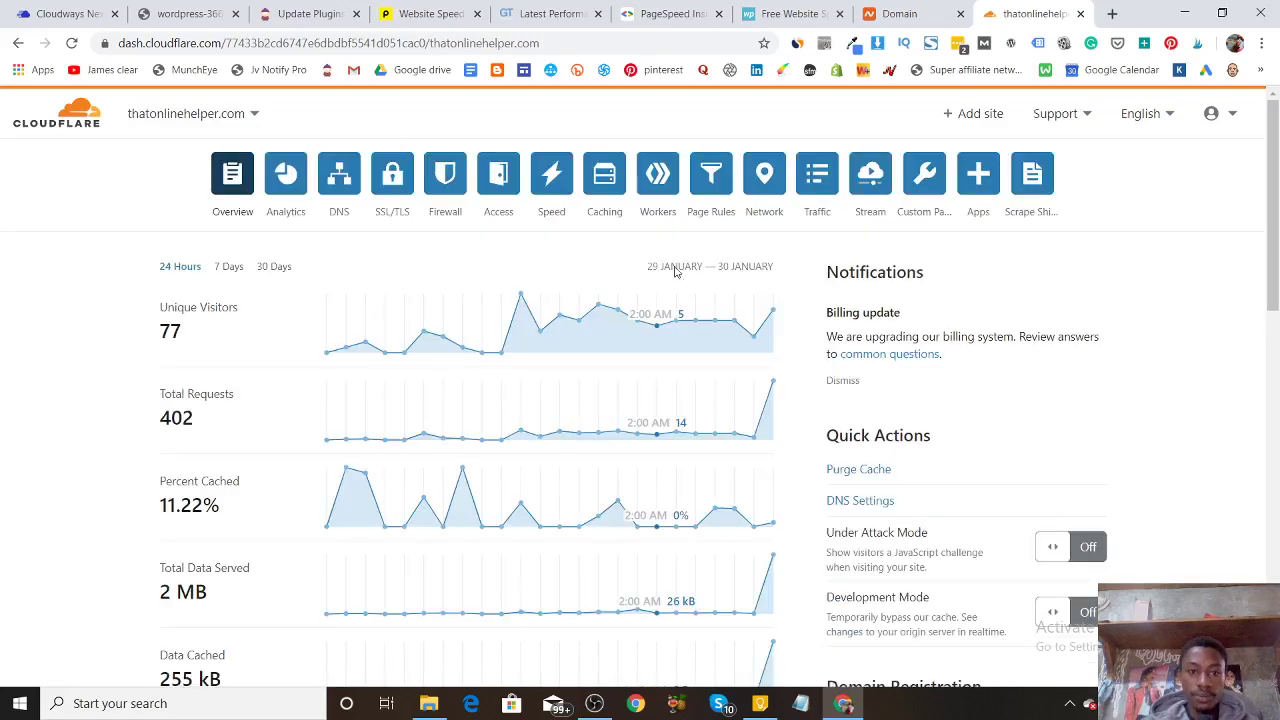
click(336, 186)
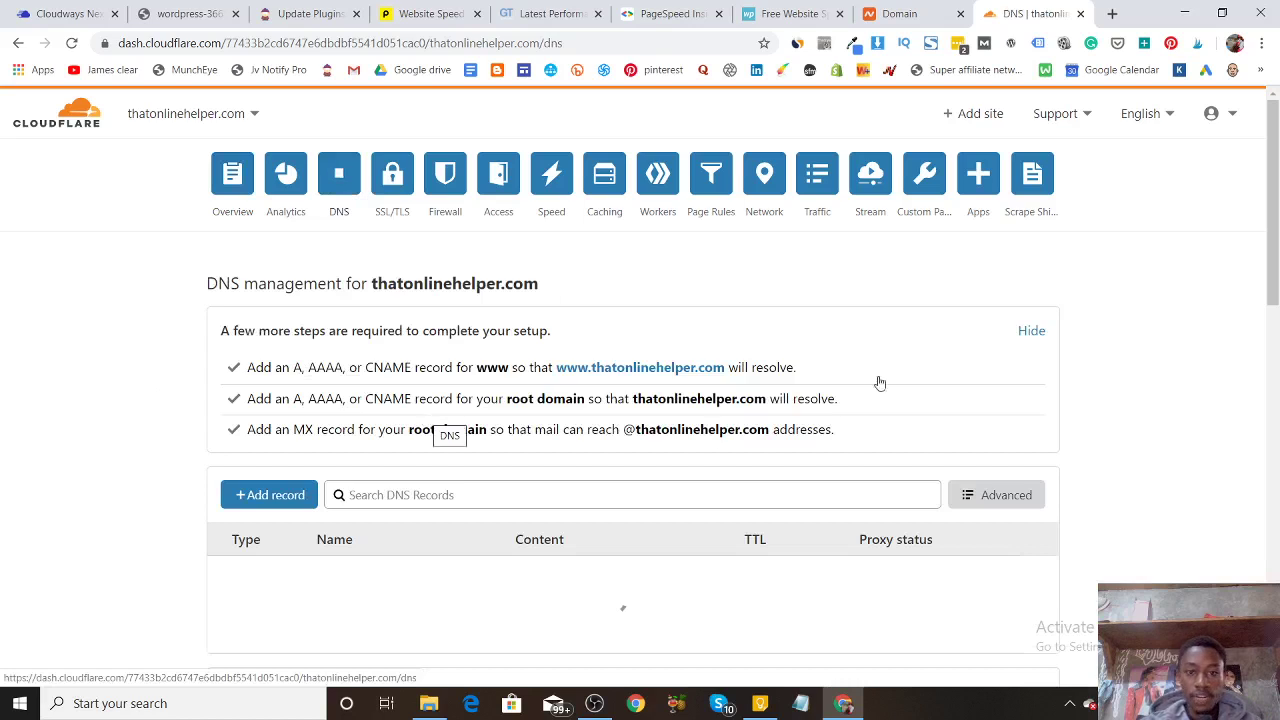
drag(1274, 222, 1274, 190)
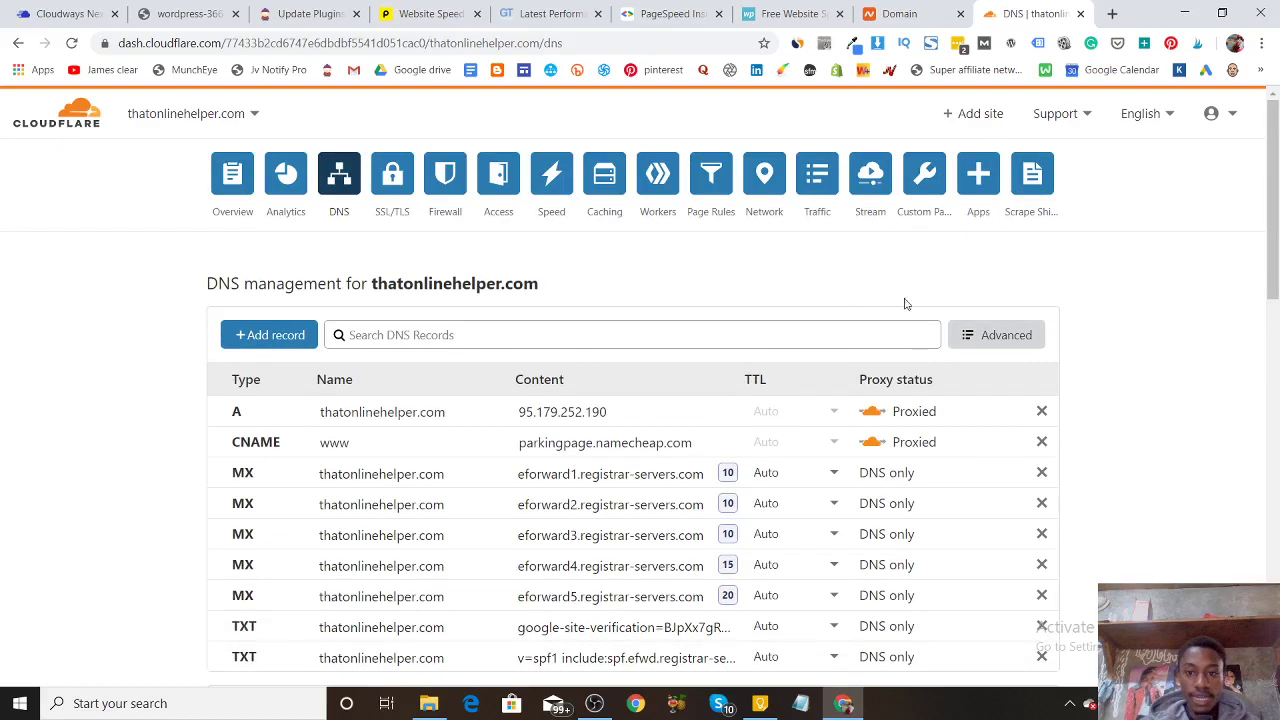
mouse_move(1274, 183)
mouse_down()
mouse_move(1276, 373)
mouse_move(1274, 185)
mouse_up()
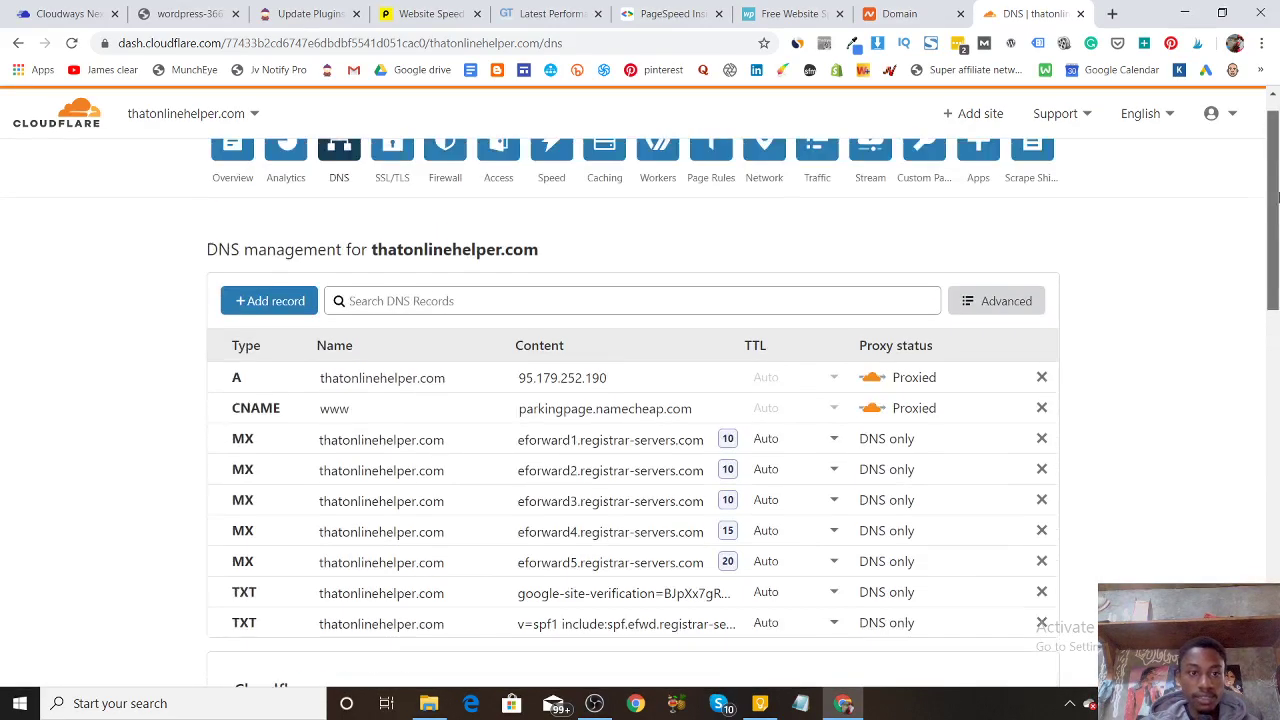
click(287, 301)
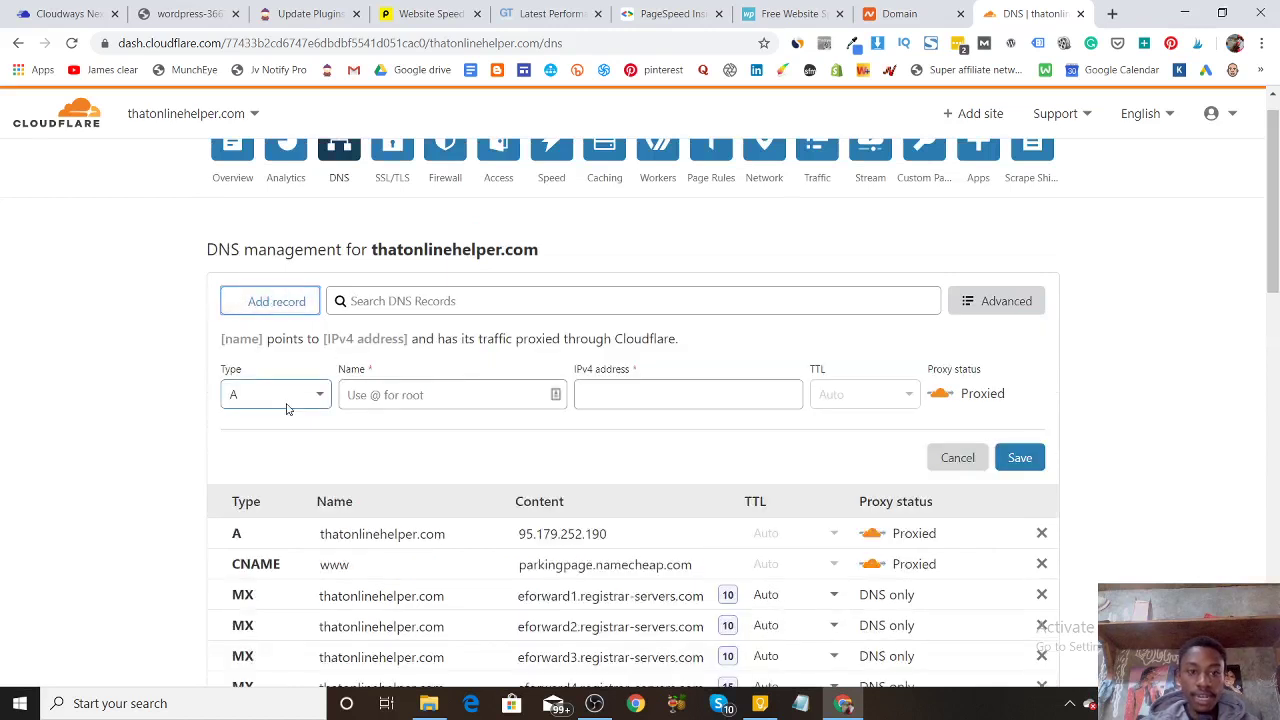
click(397, 395)
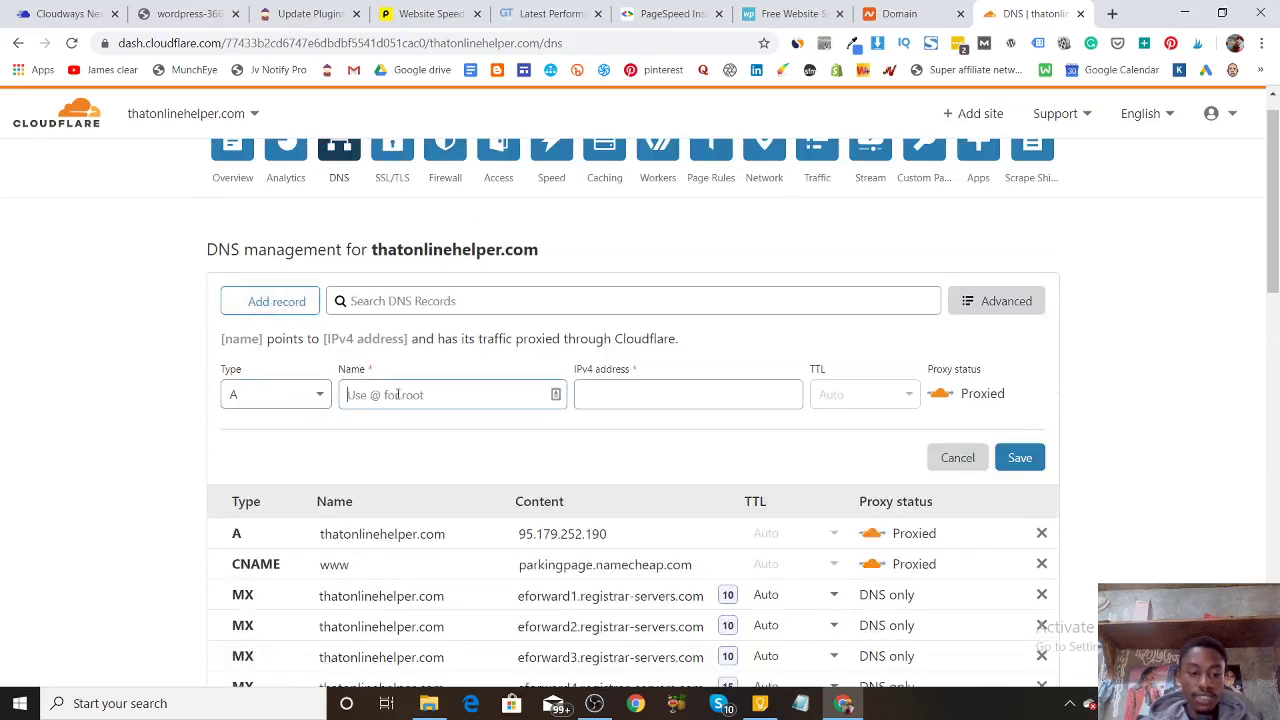
text(@)
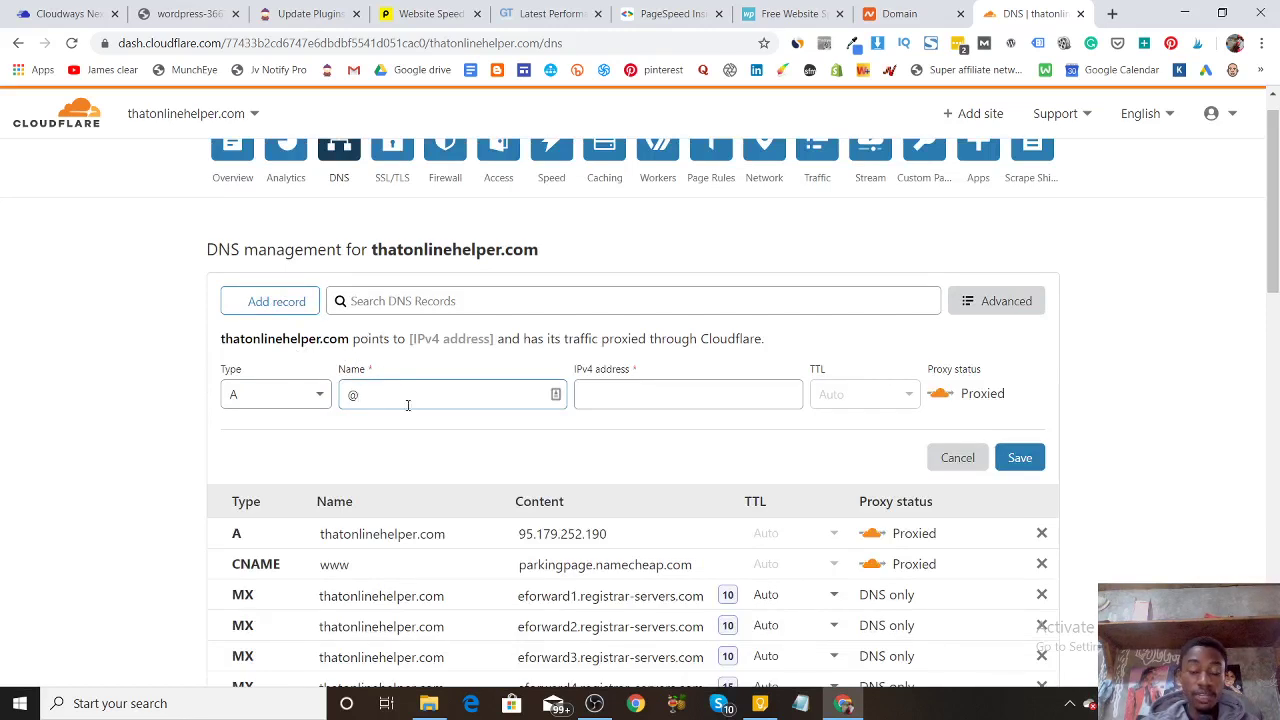
key(BackSpace)
text(www)
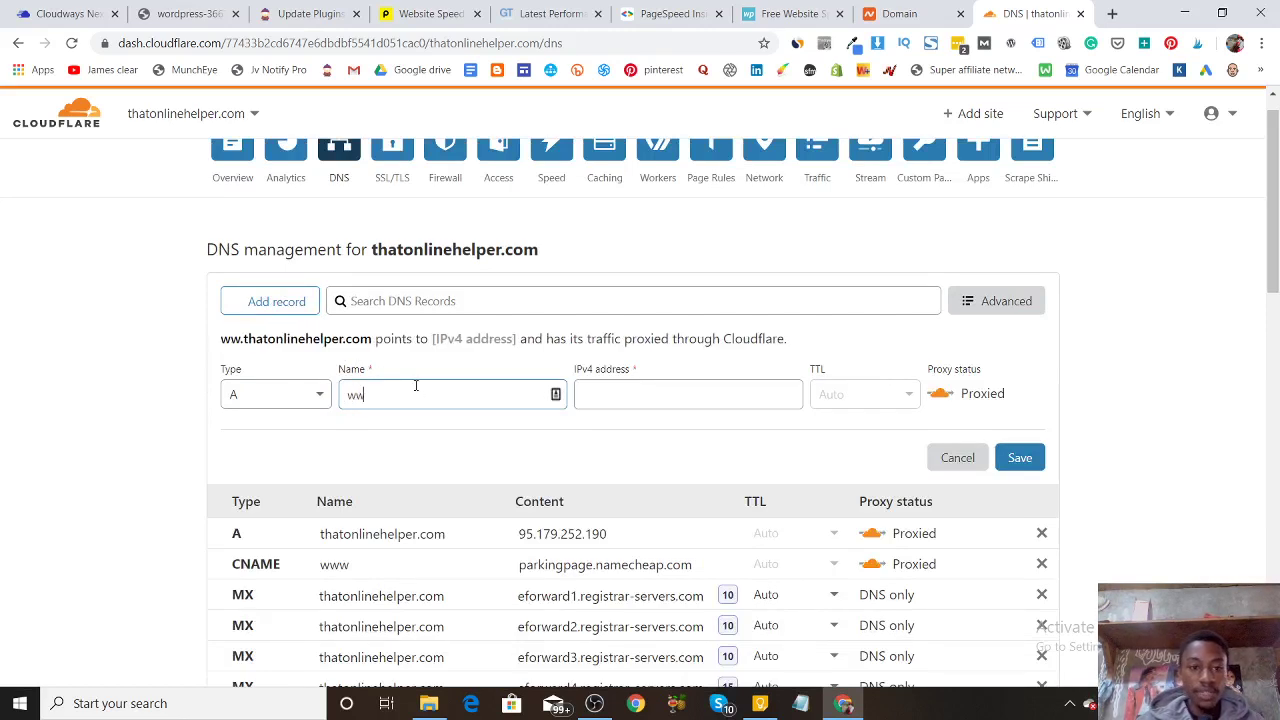
click(636, 398)
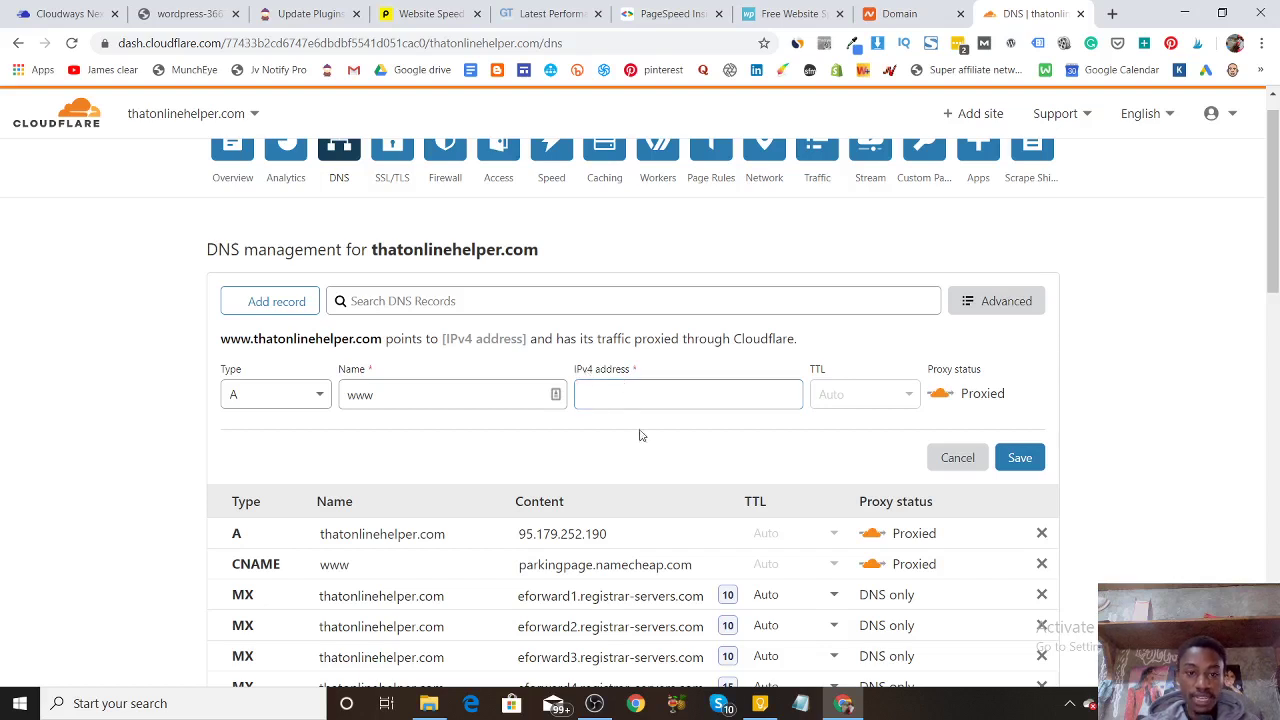
Copy the public IP 45.76.85.46 from the Cloudways application's access details and enter it as the new Cloudflare record's IPv4 address.
click(76, 12)
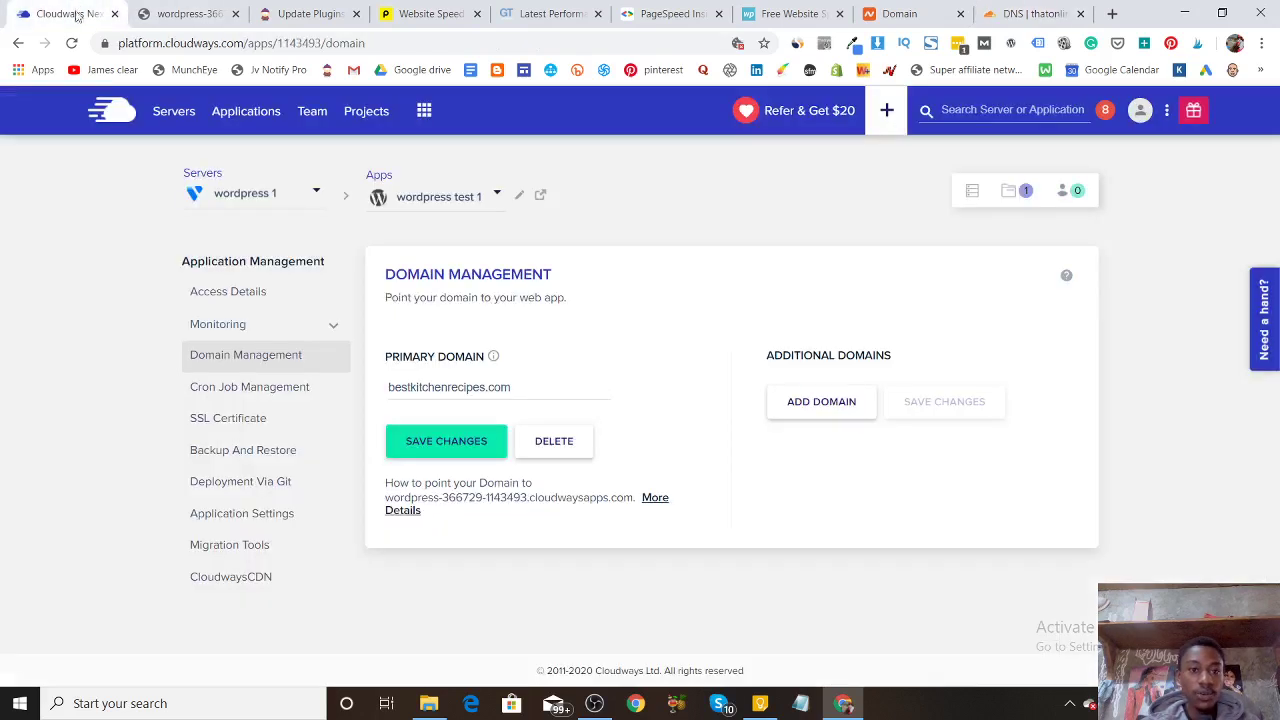
click(265, 306)
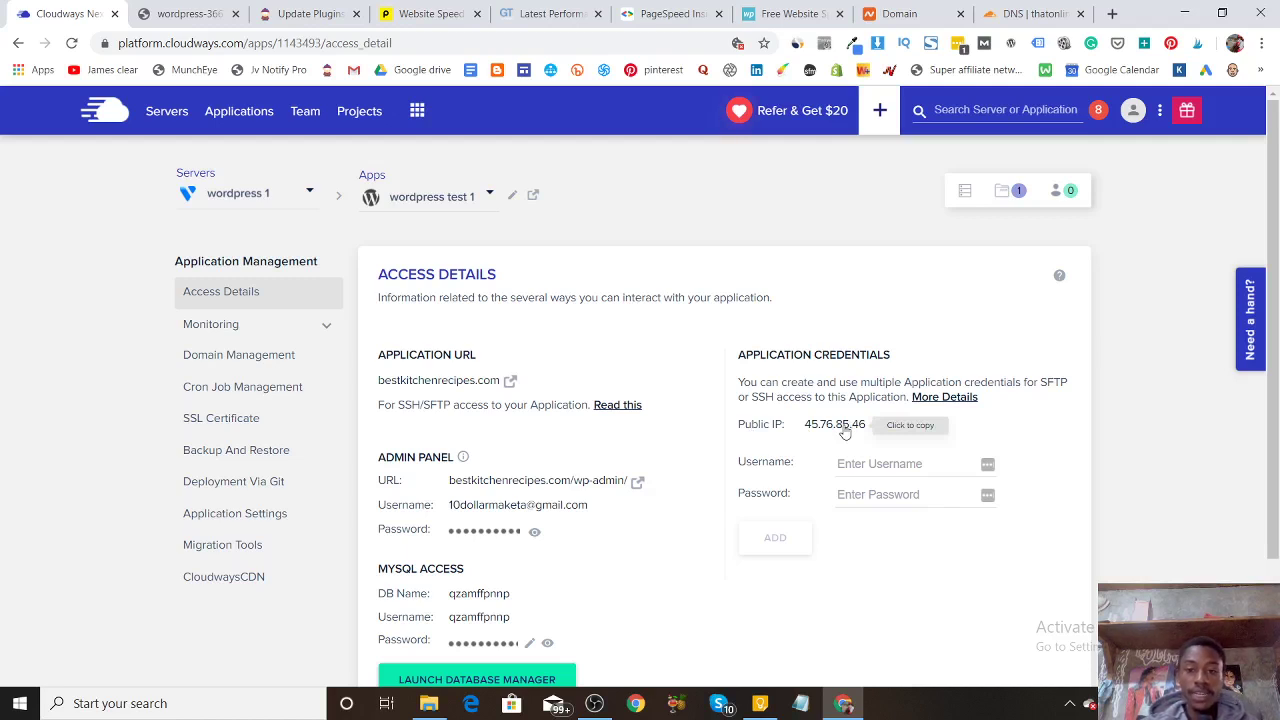
click(845, 432)
click(1025, 13)
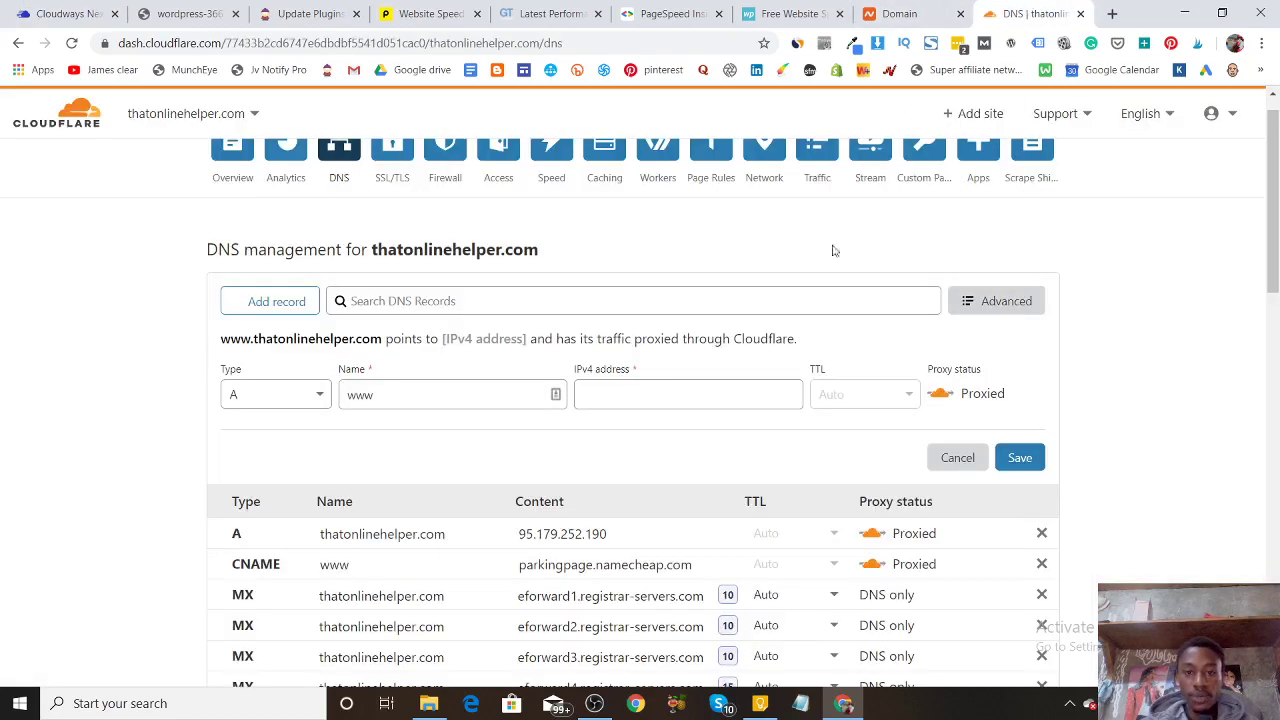
click(635, 394)
key(ctrl+v)
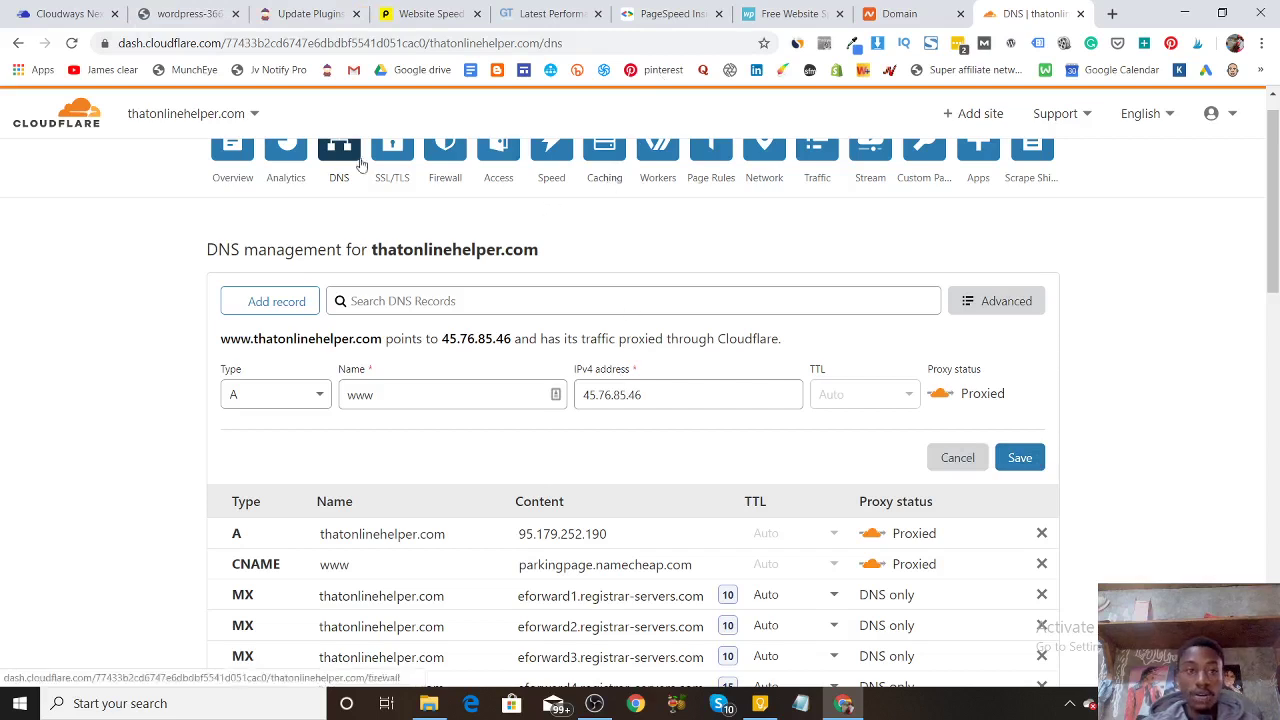
Reload the WordPress site at its temporary address, and log out of Cloudflare without saving the new DNS record.
click(186, 13)
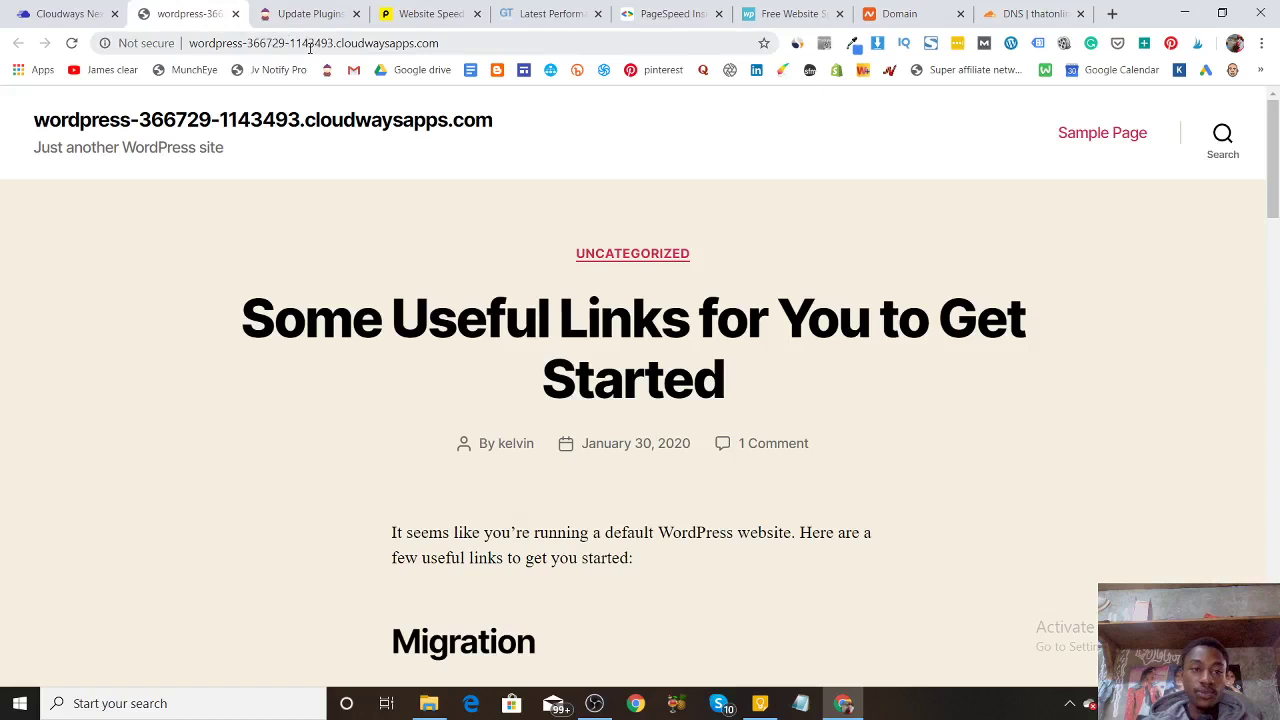
click(70, 45)
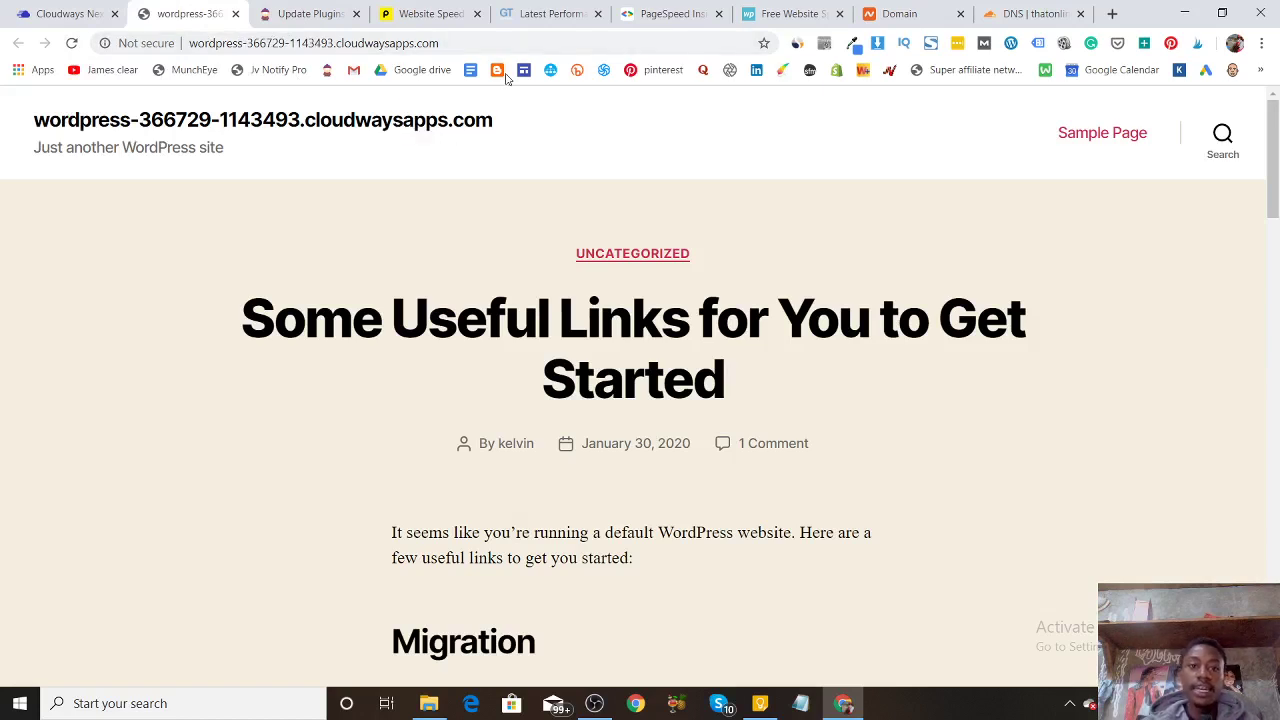
click(1000, 14)
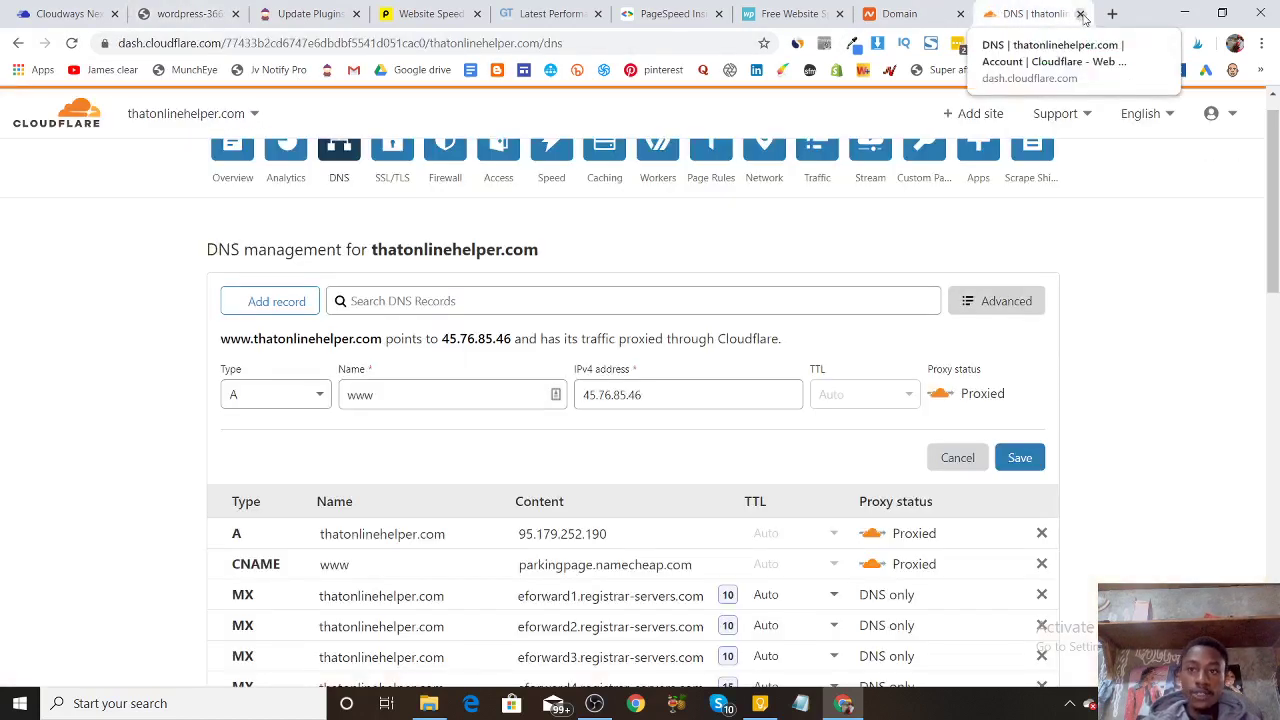
click(1231, 115)
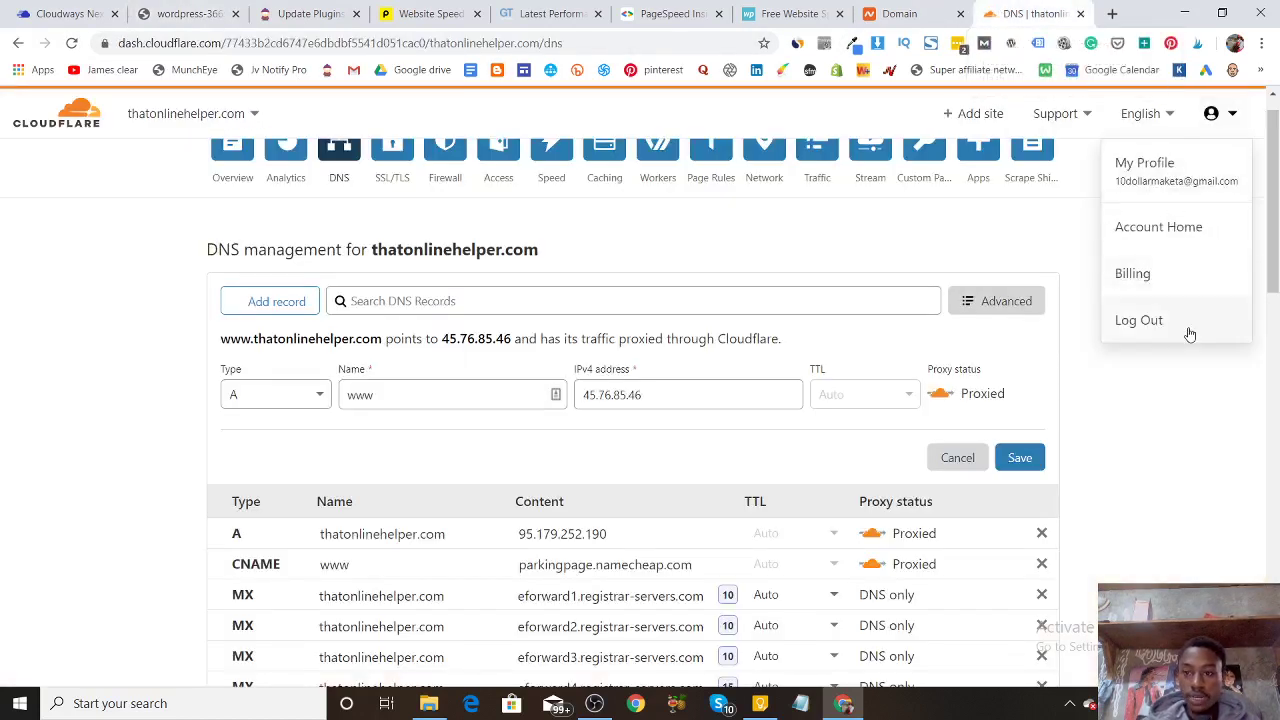
click(1122, 320)
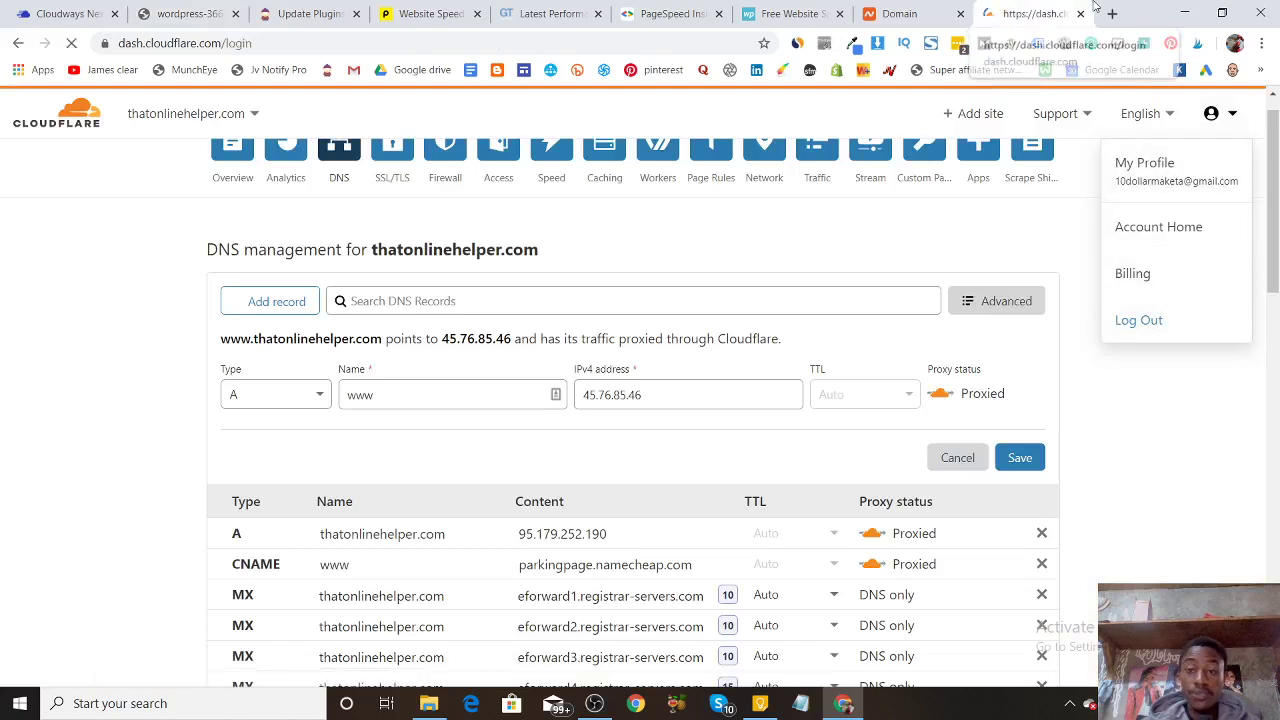
Review the domain details of thatonlinehelper.com in Namecheap alongside the application's access details in Cloudways.
click(953, 10)
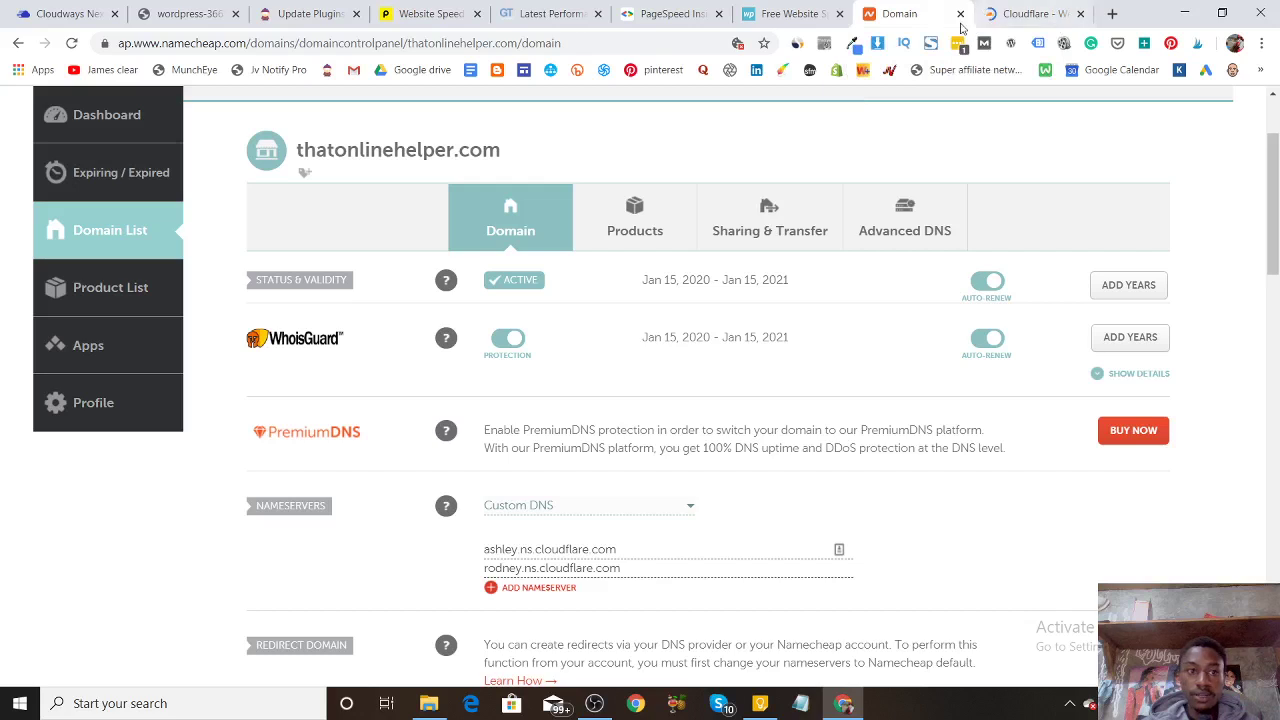
scroll(1270, 116, up, 2)
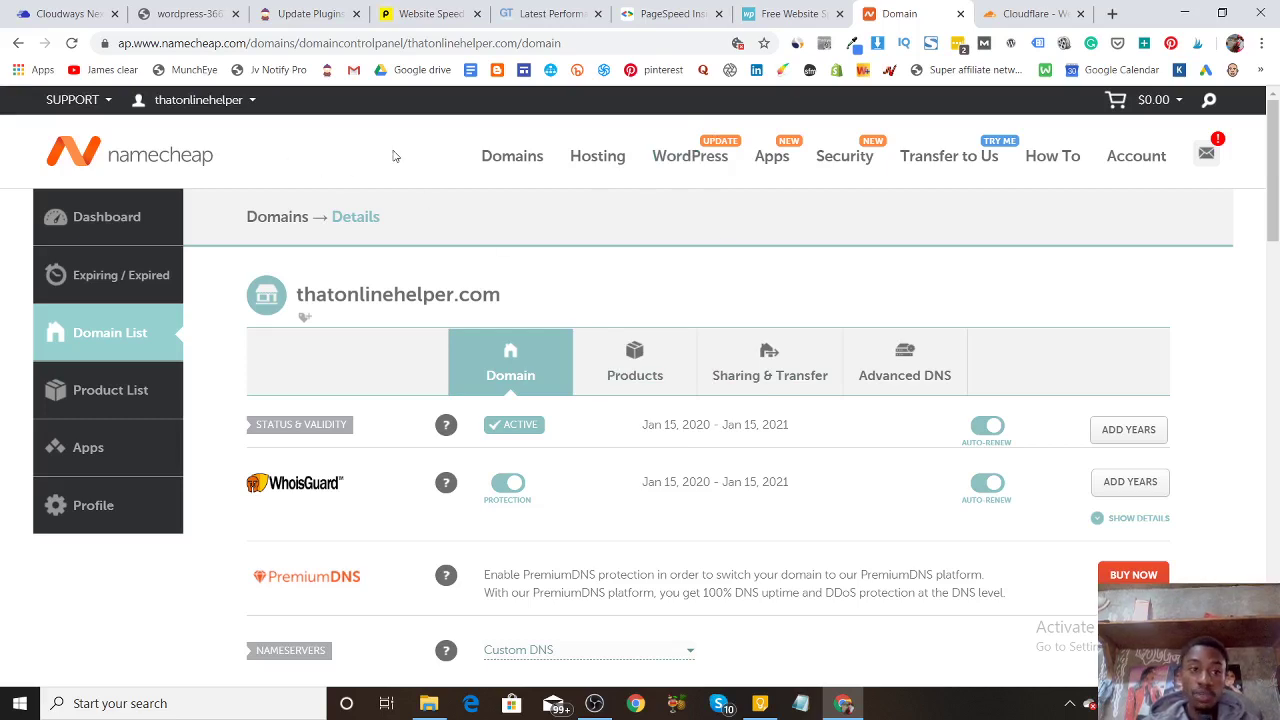
click(62, 14)
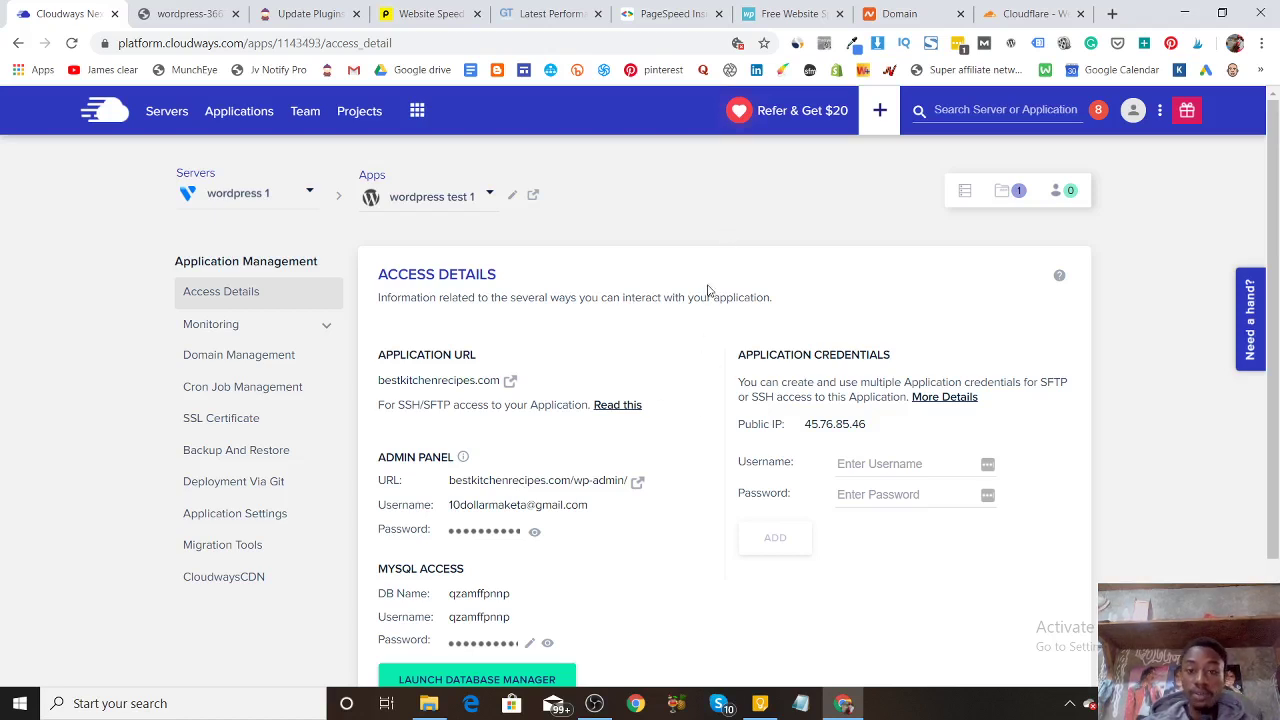
key(ctrl+8)
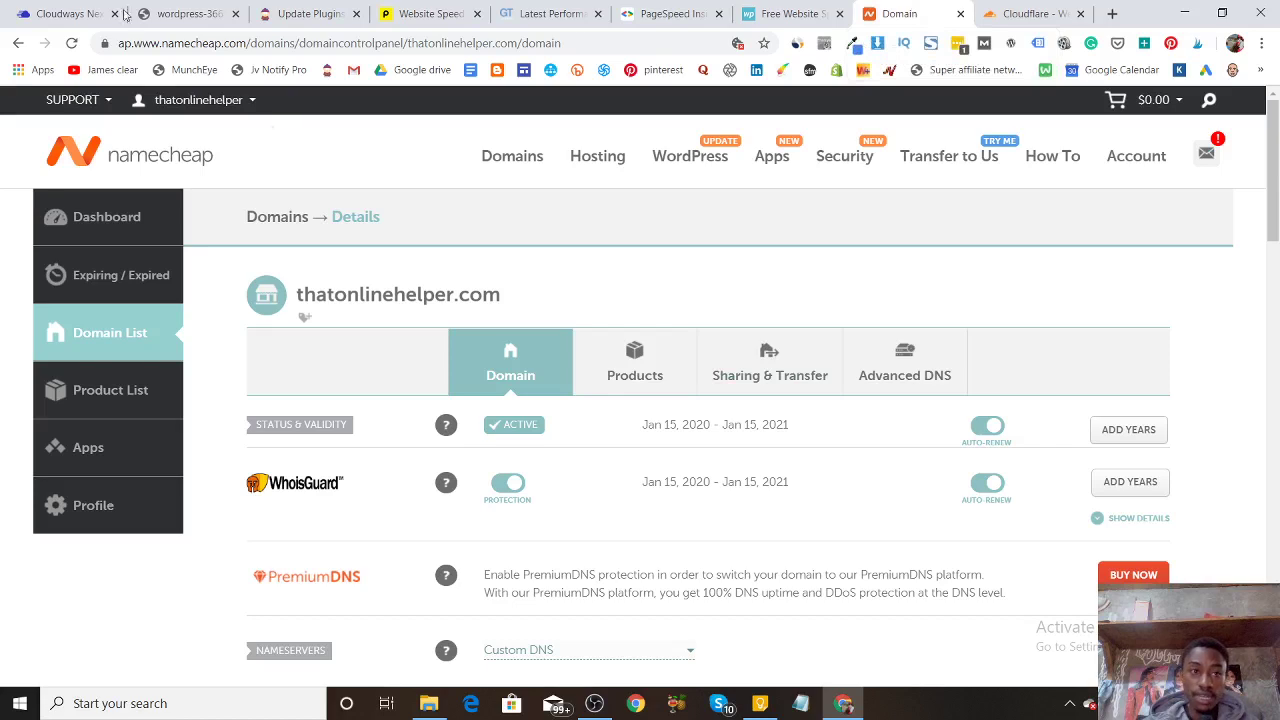
click(92, 8)
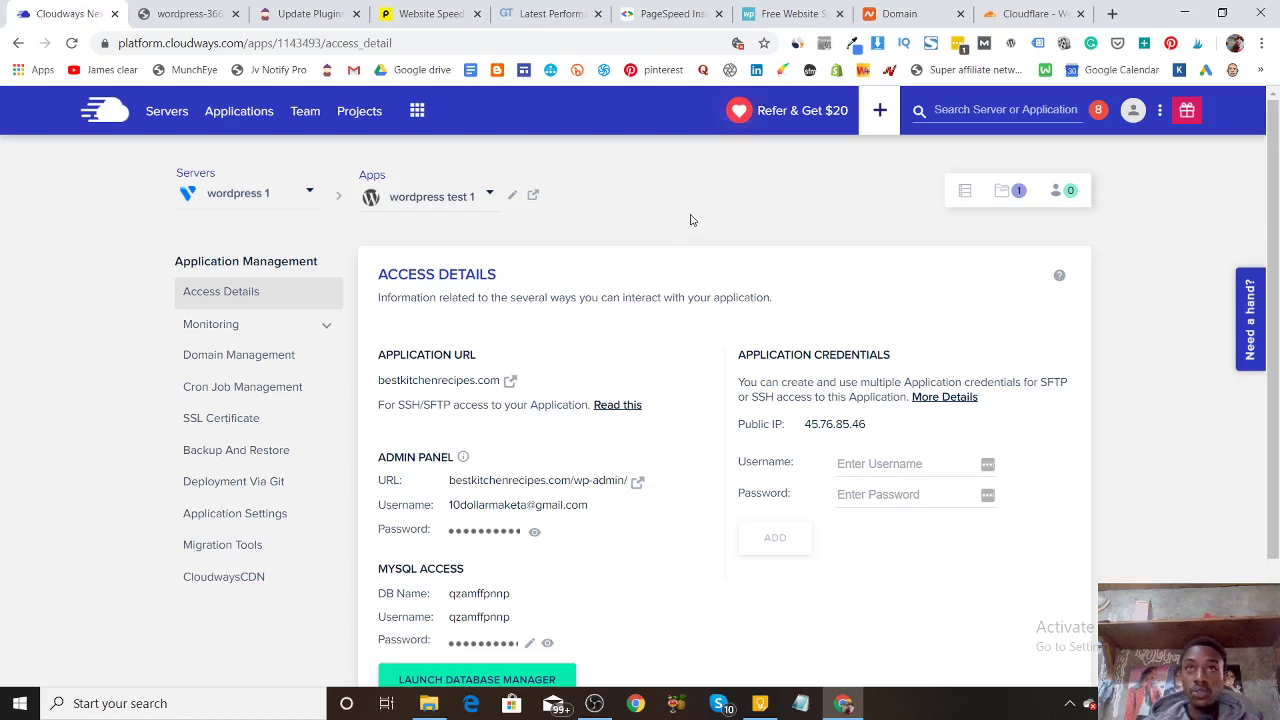
Sign out of the Namecheap account and close the Cloudflare and Namecheap browser tabs.
click(915, 12)
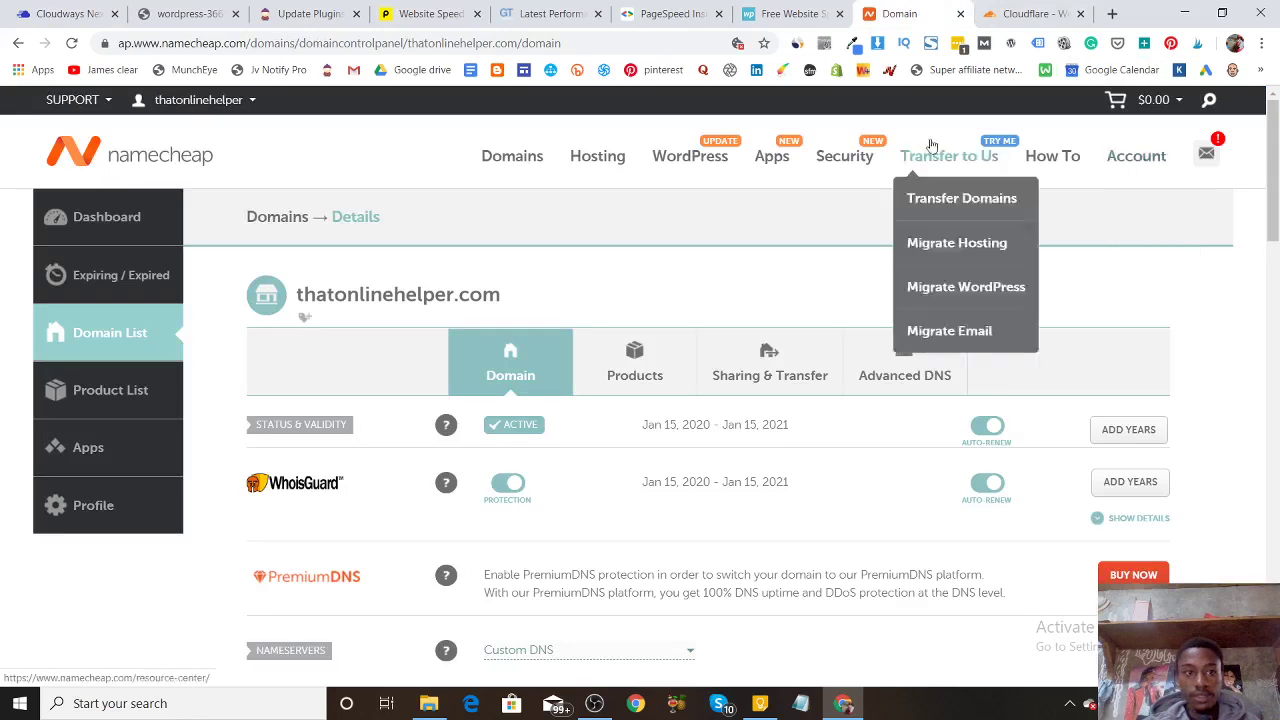
mouse_move(210, 102)
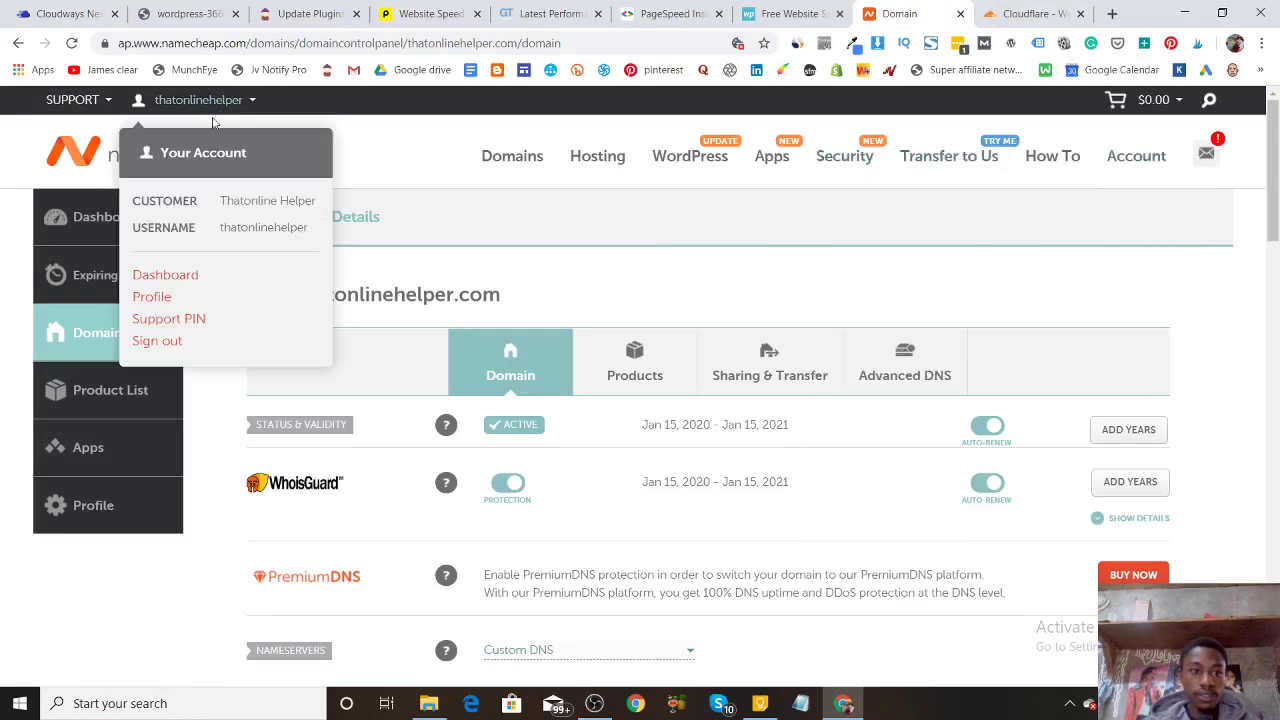
click(150, 341)
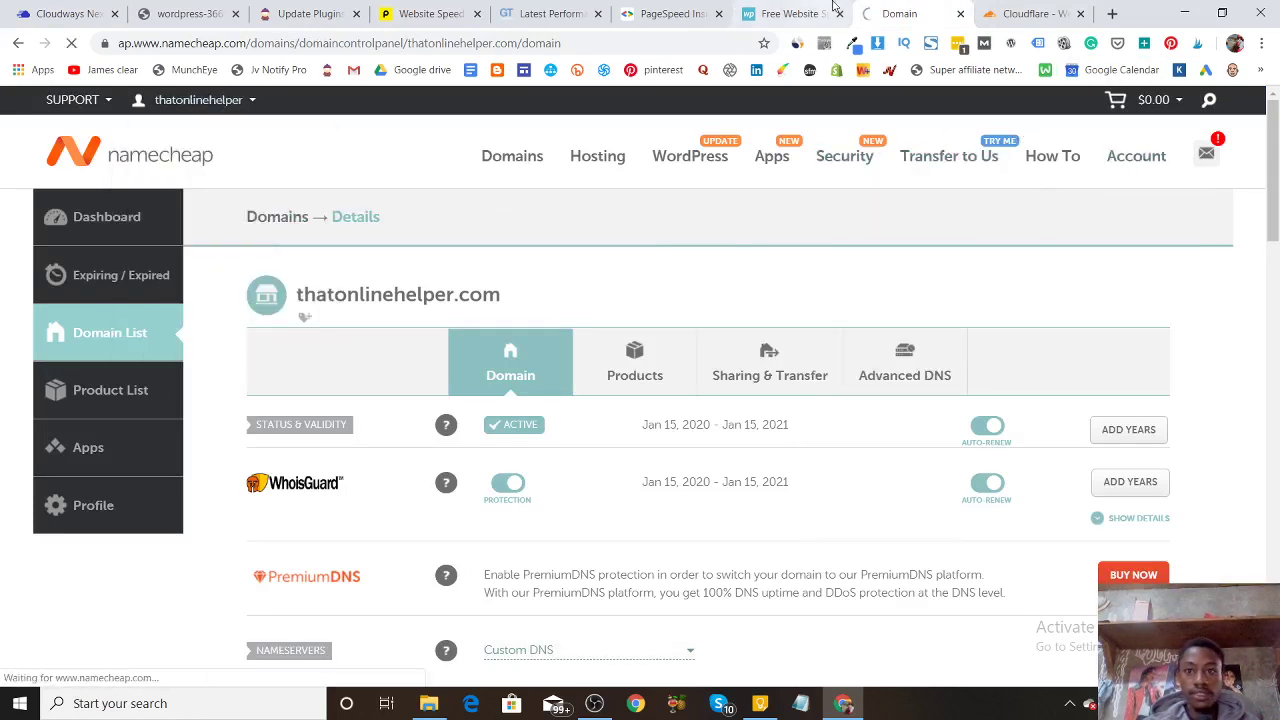
click(1080, 14)
click(1080, 14)
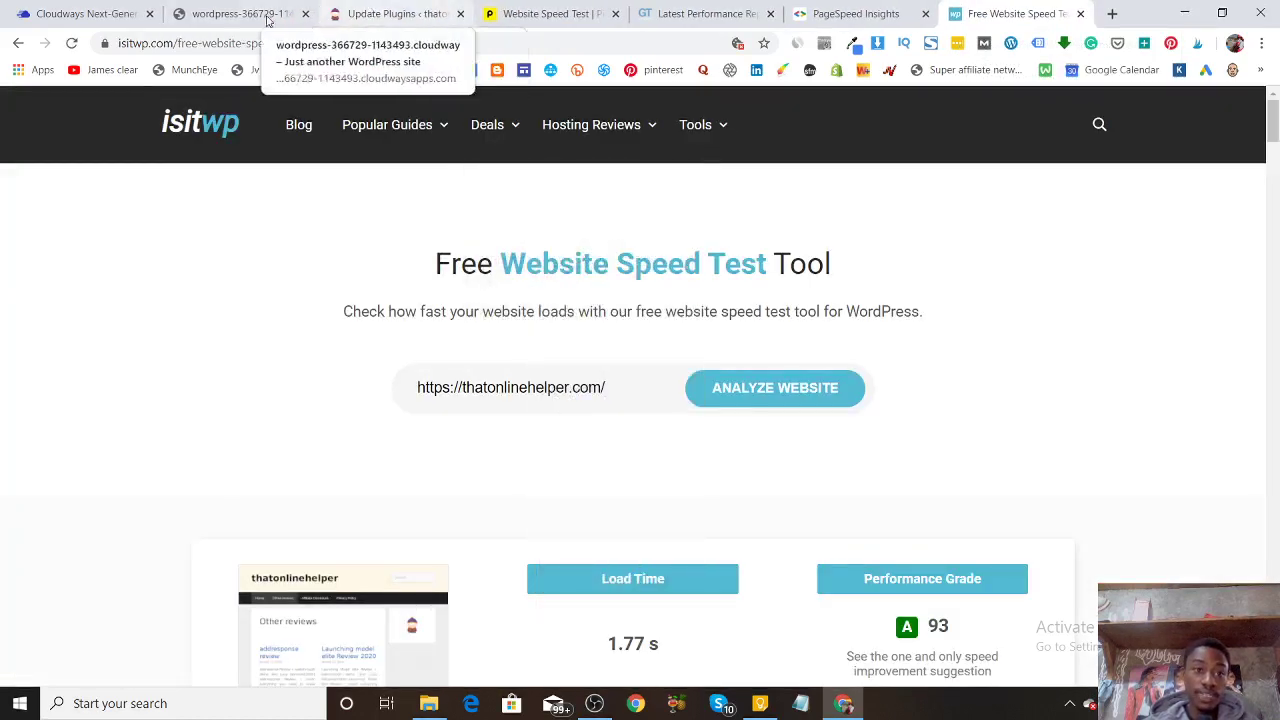
click(385, 13)
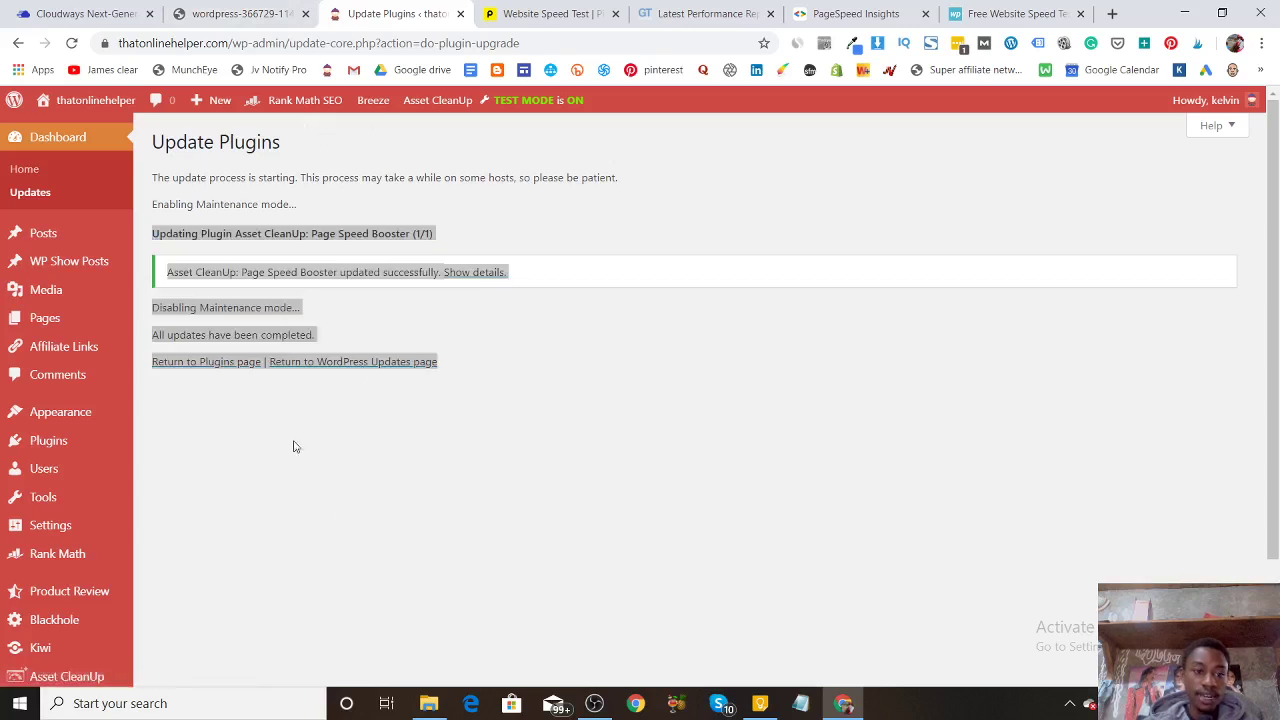
click(230, 42)
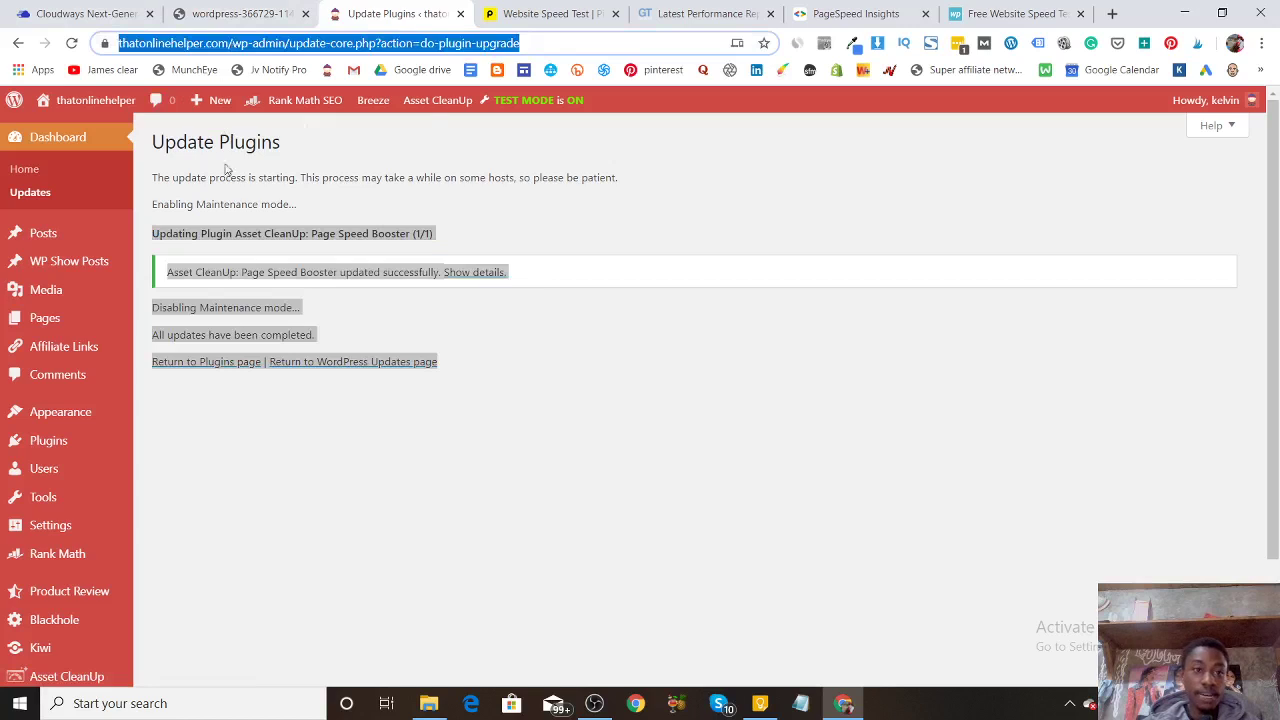
click(236, 44)
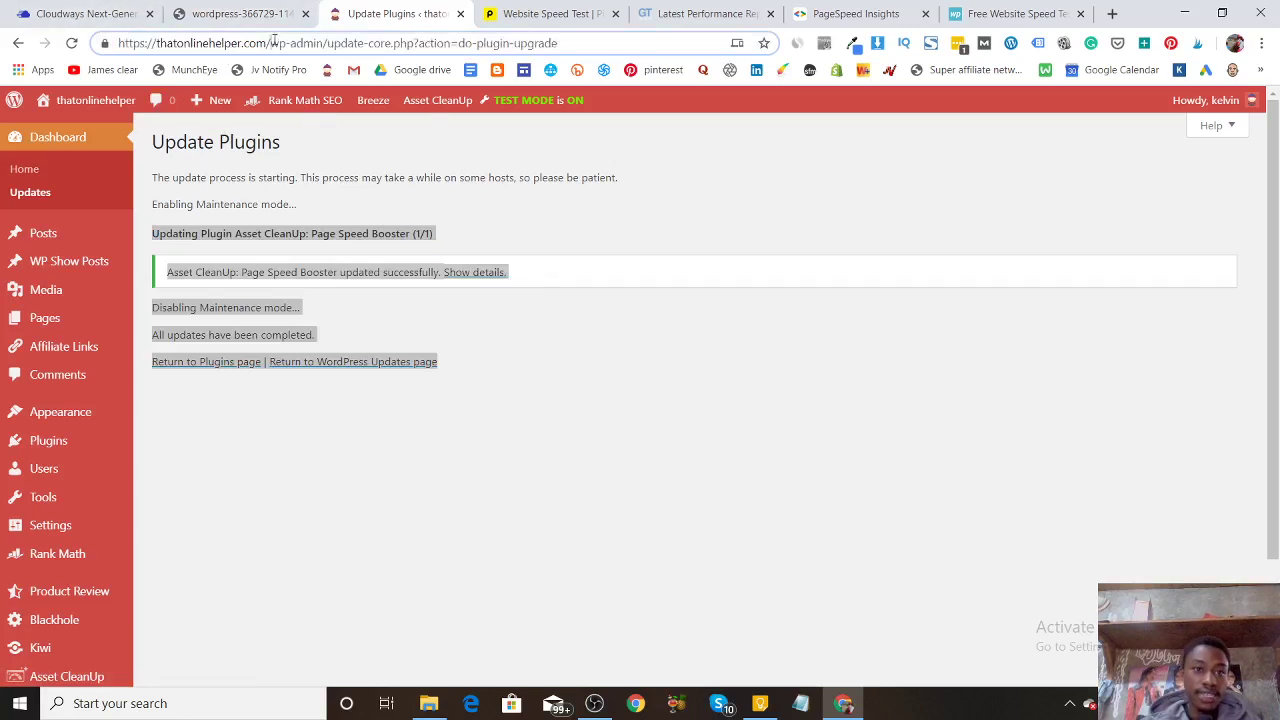
drag(270, 44, 119, 43)
key(ctrl+c)
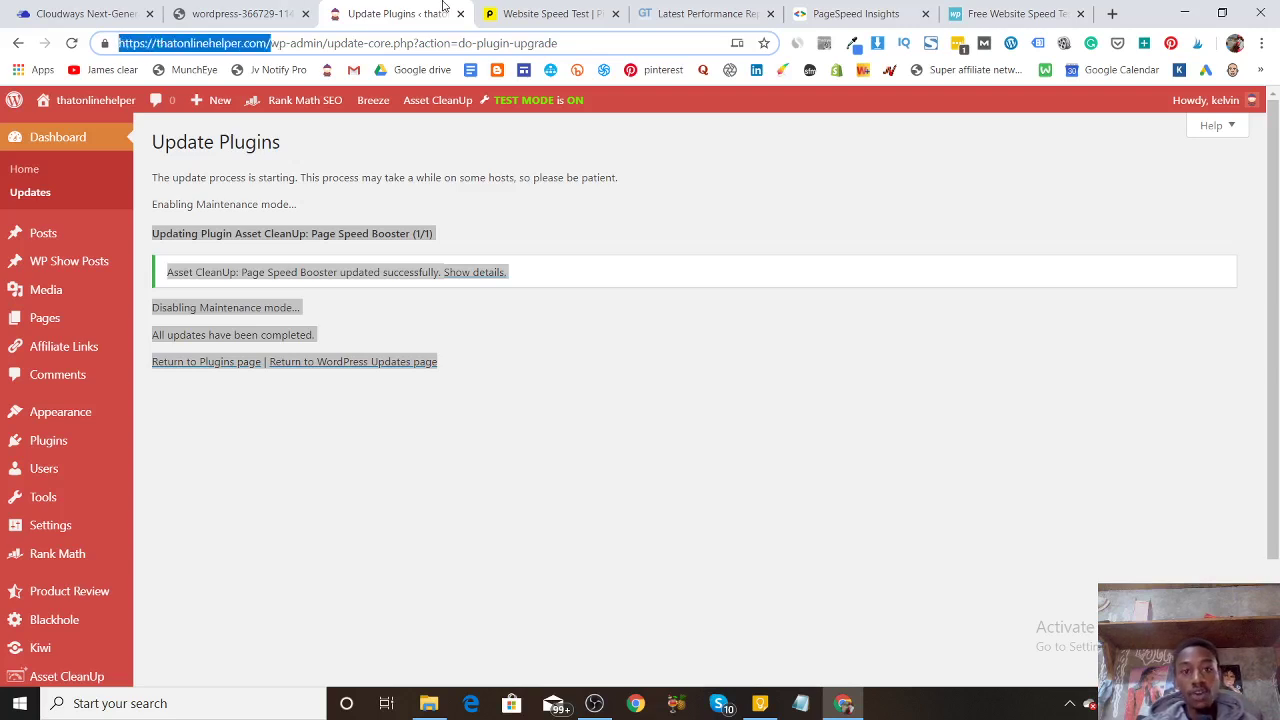
click(518, 8)
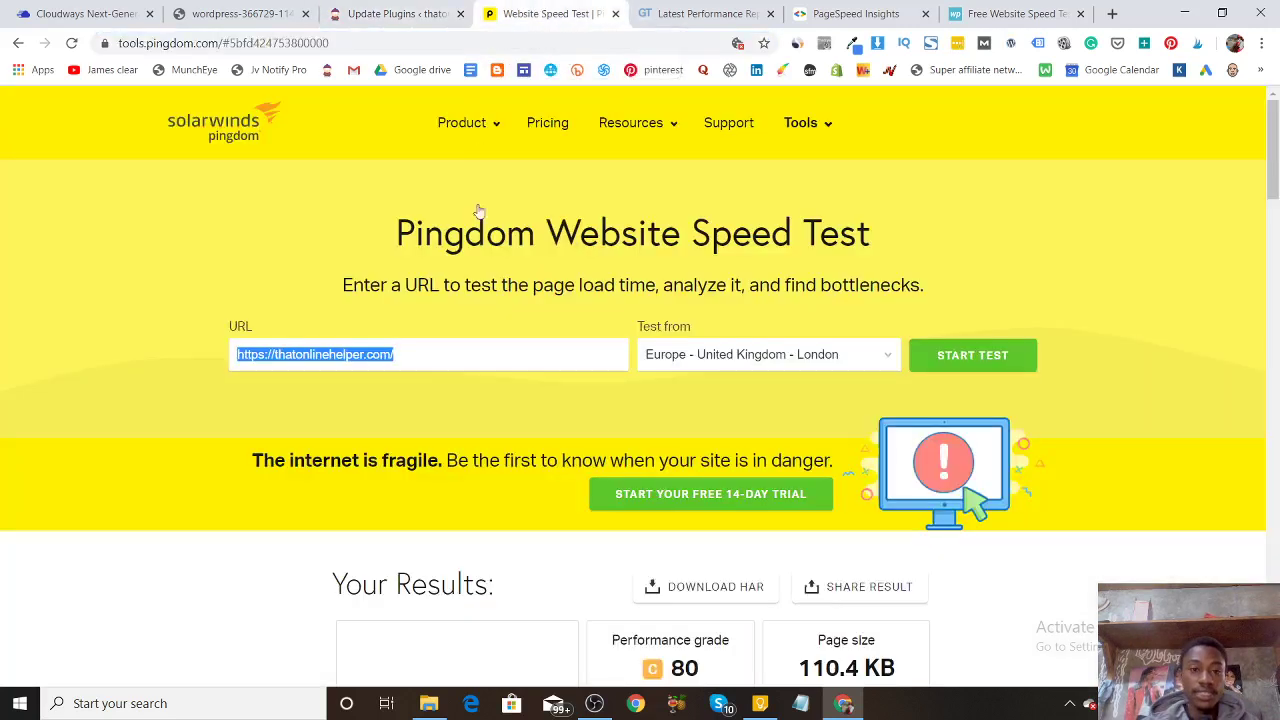
key(ctrl+v)
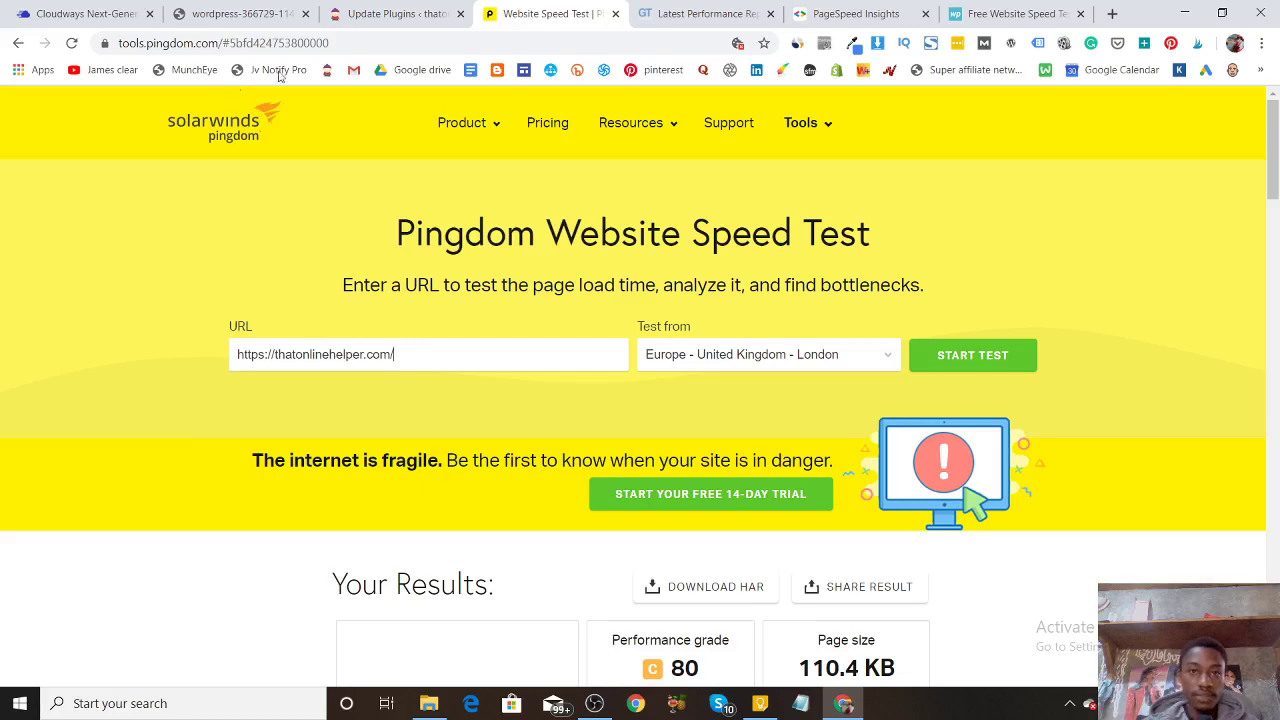
Look over the existing thatonlinehelper.com reports in GTmetrix, PageSpeed Insights and the IsItWP speed test tool.
click(705, 13)
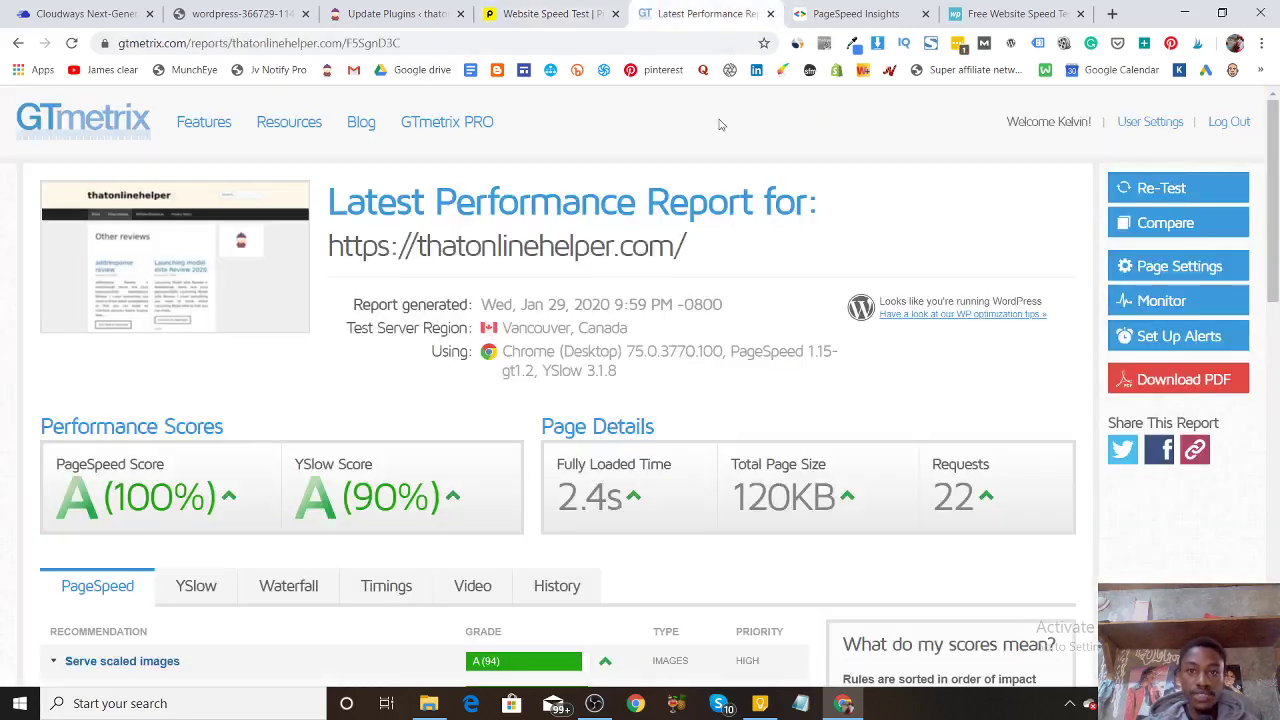
click(847, 9)
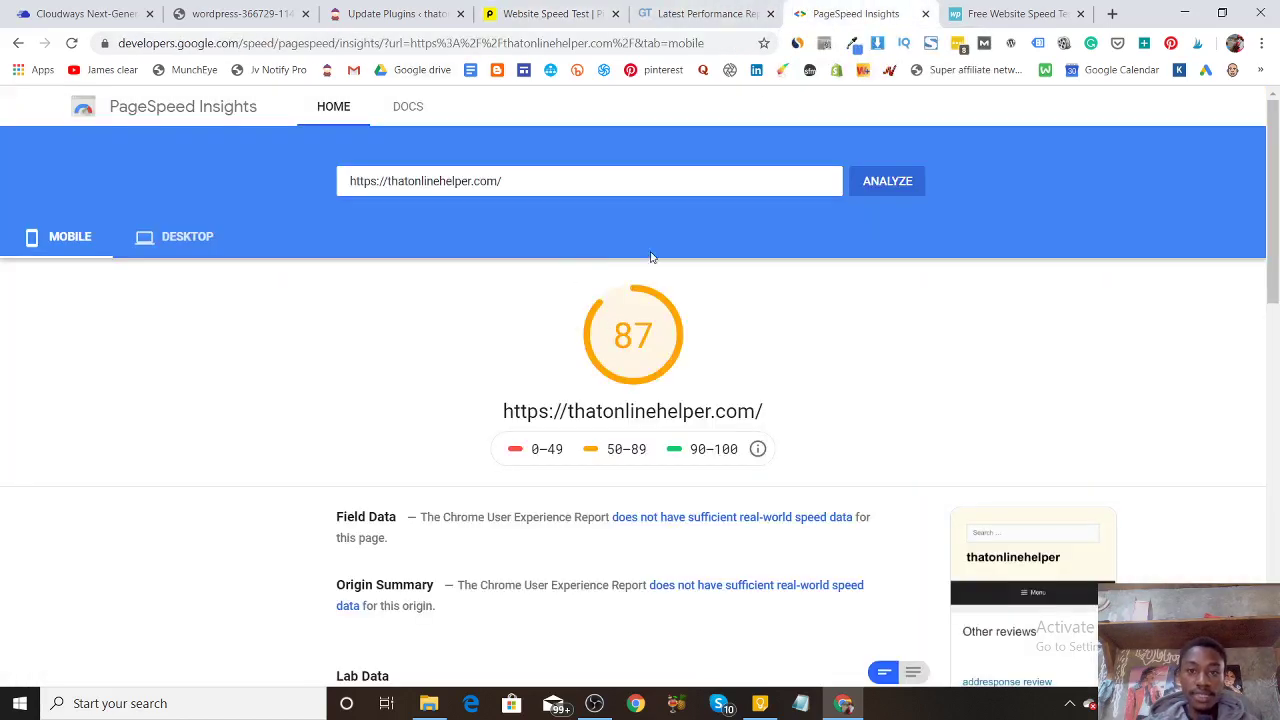
click(950, 10)
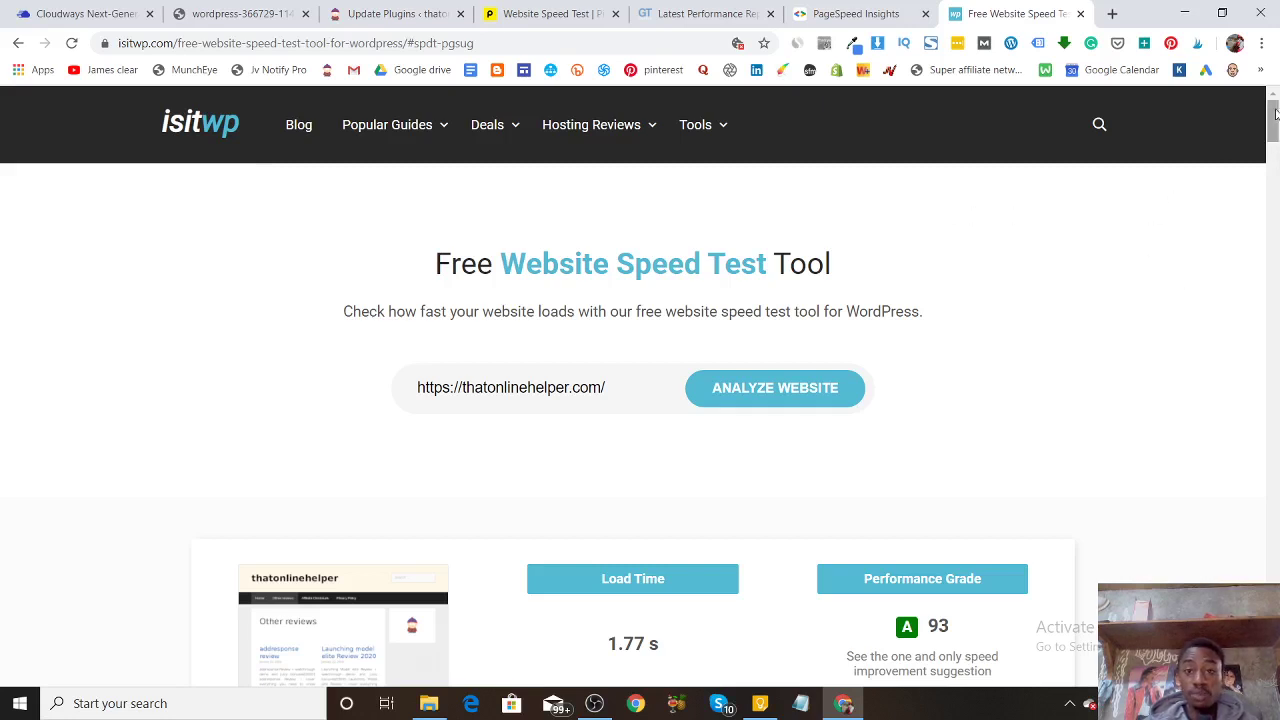
Run the Pingdom speed test of thatonlinehelper.com from Europe - United Kingdom - London, and re-test the site in GTmetrix.
click(492, 14)
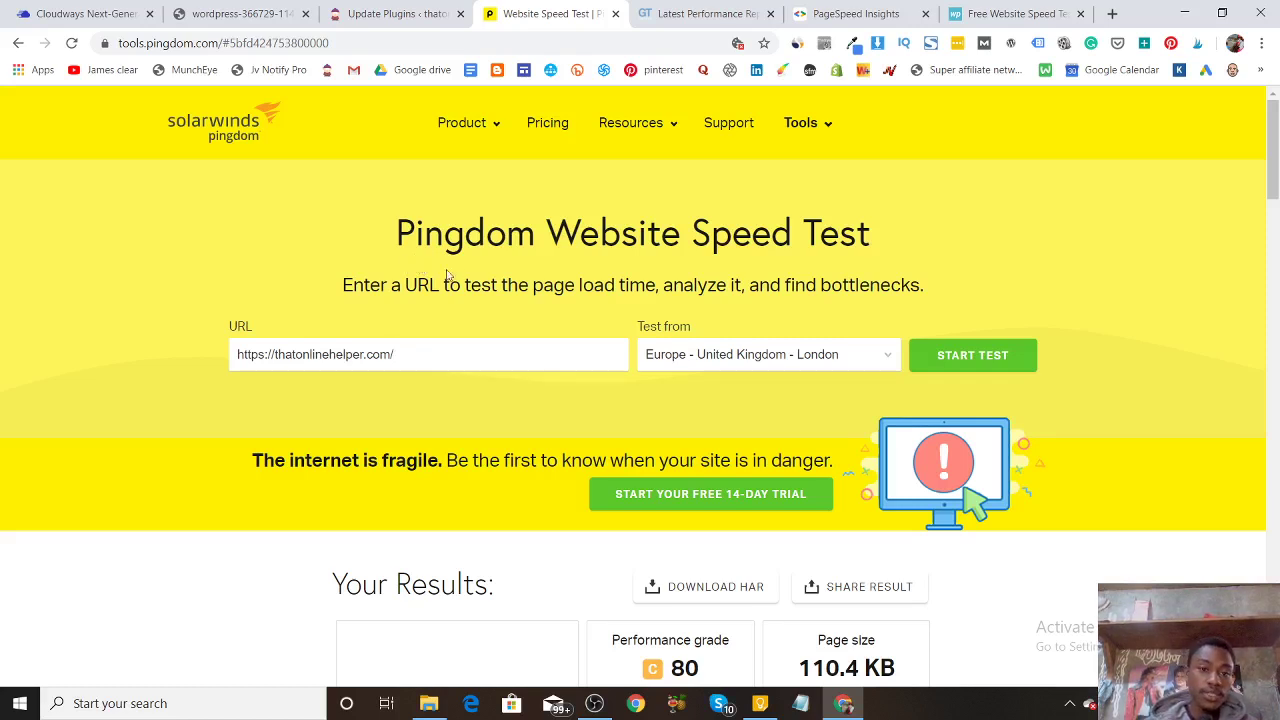
click(936, 368)
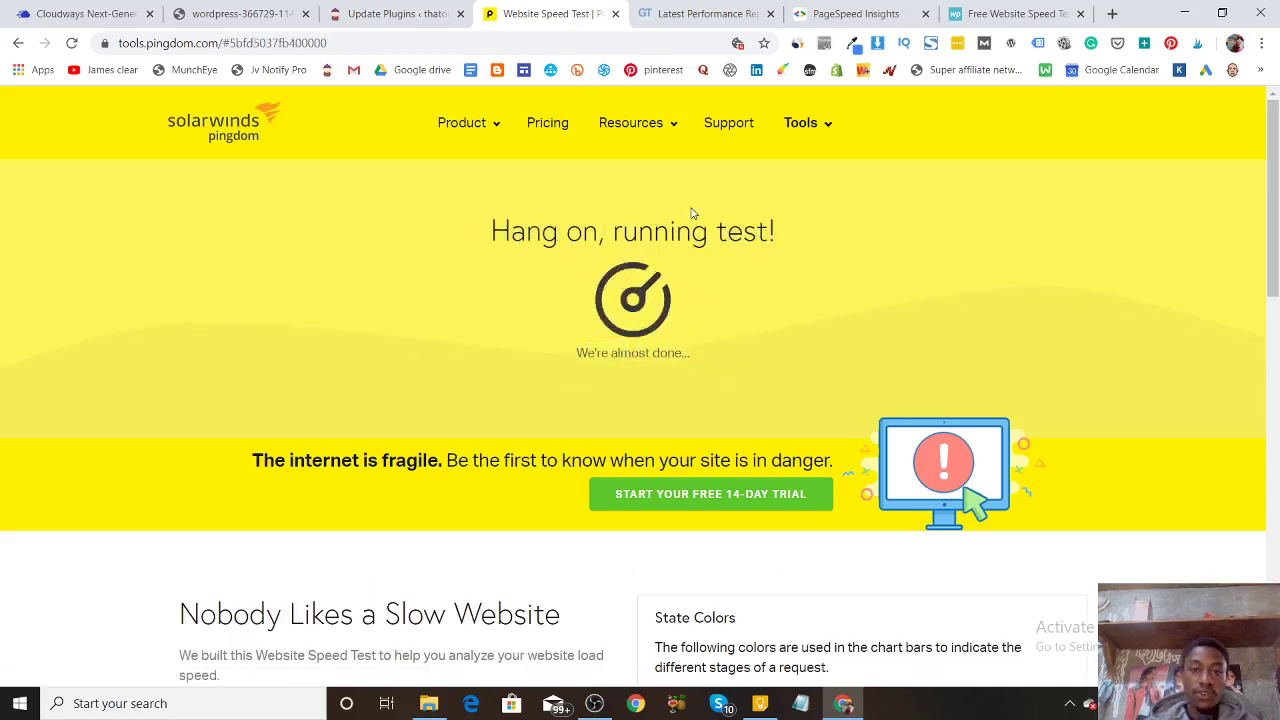
click(703, 13)
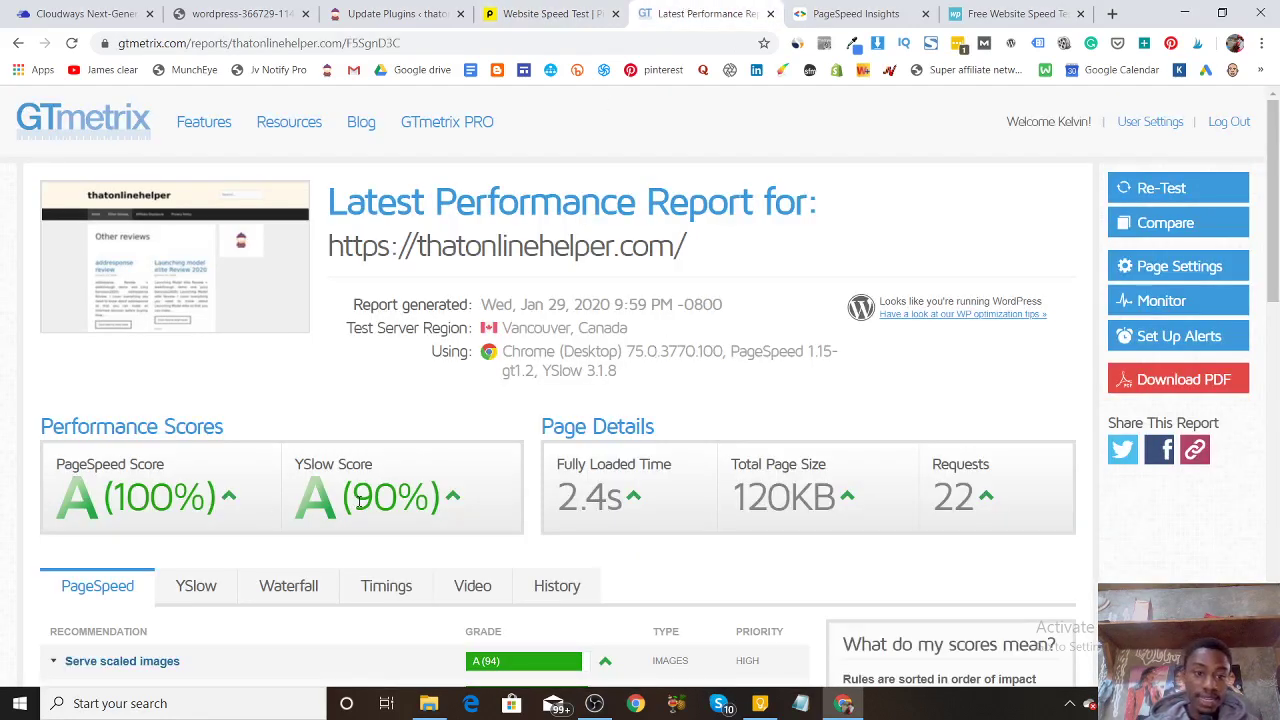
click(1150, 189)
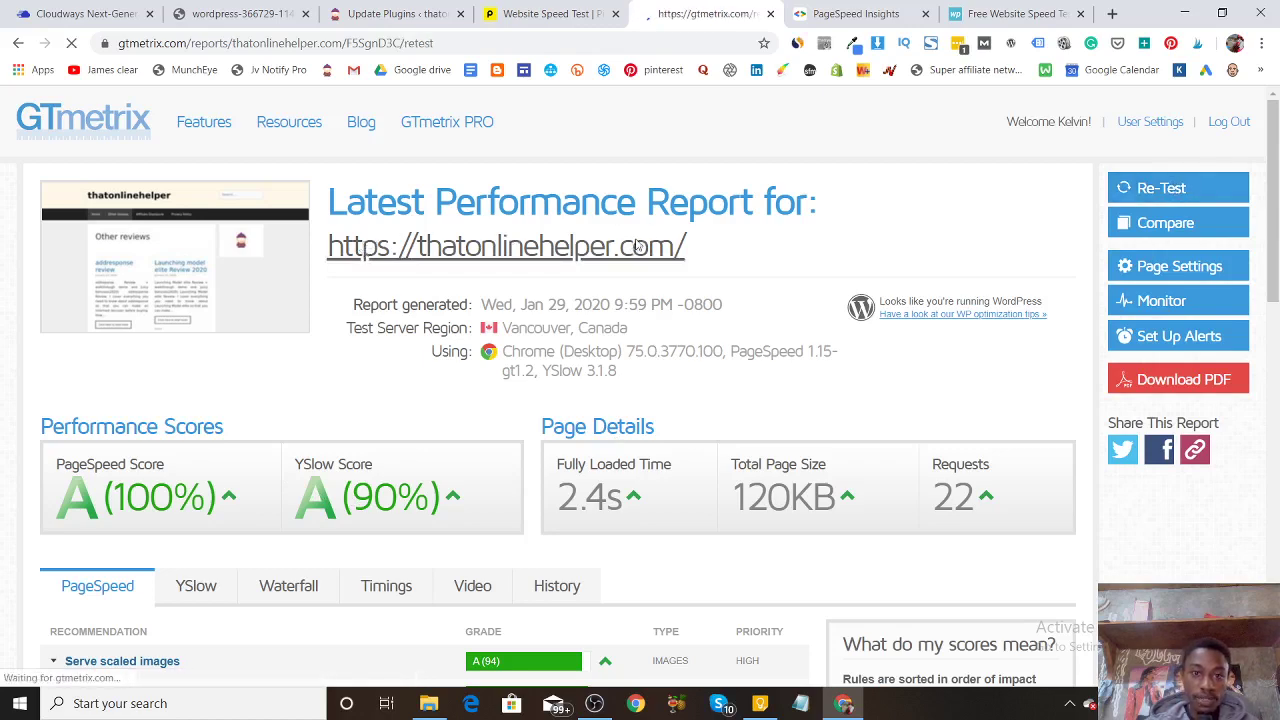
click(822, 9)
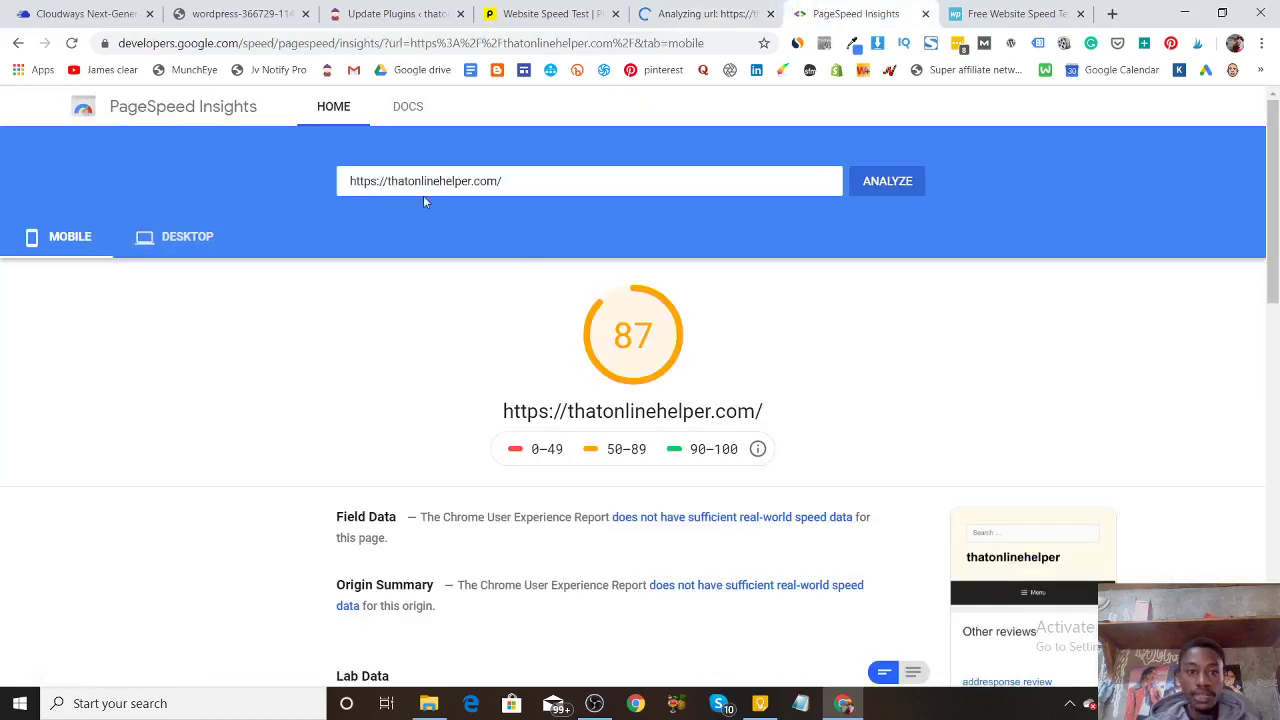
click(887, 181)
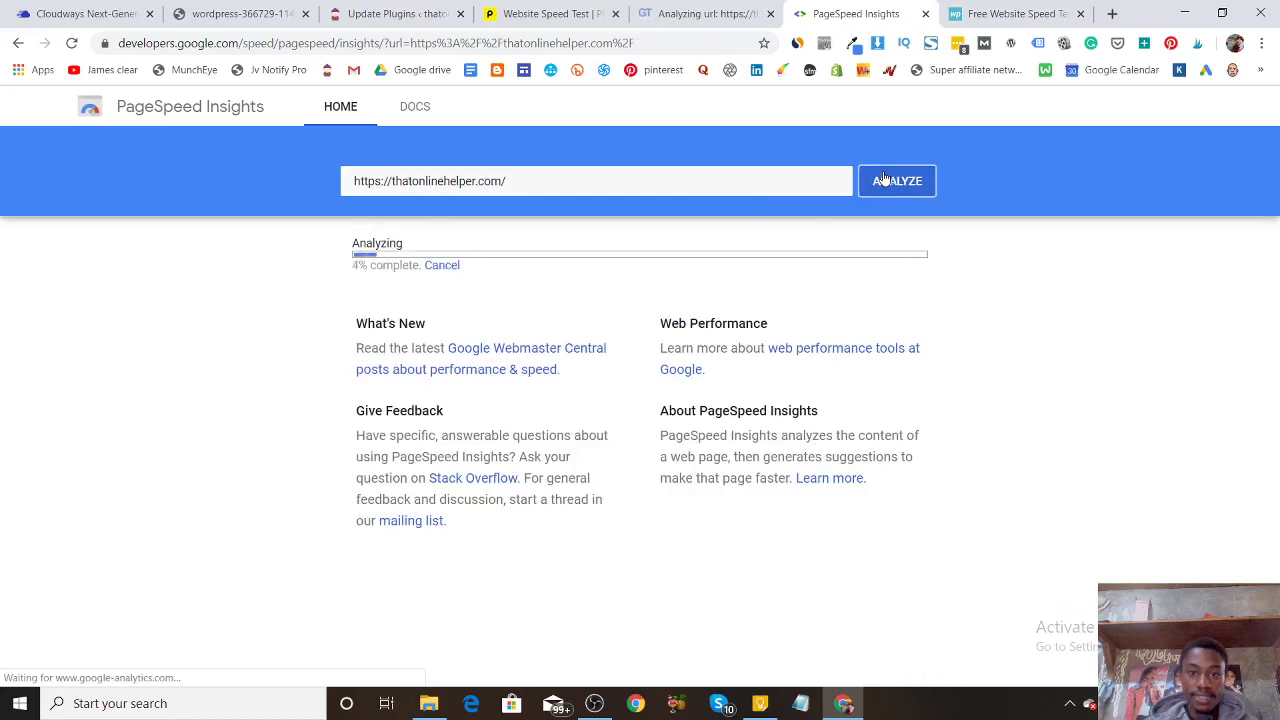
click(985, 8)
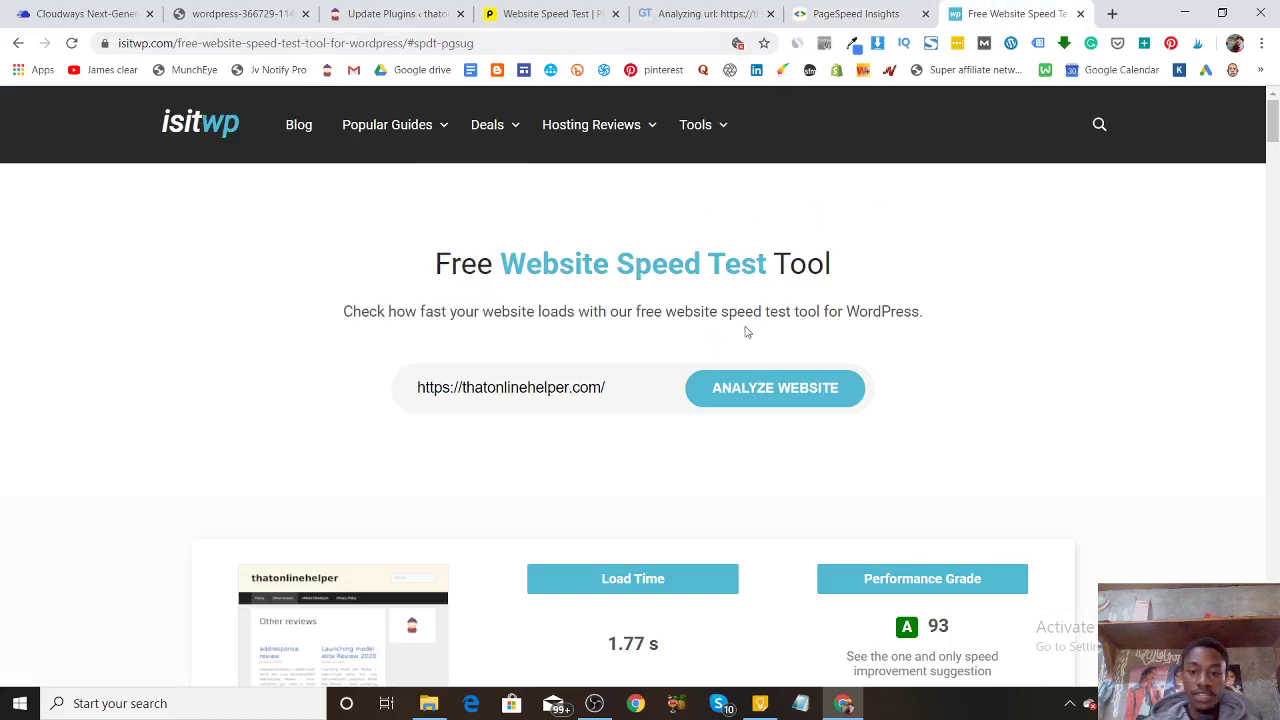
click(825, 379)
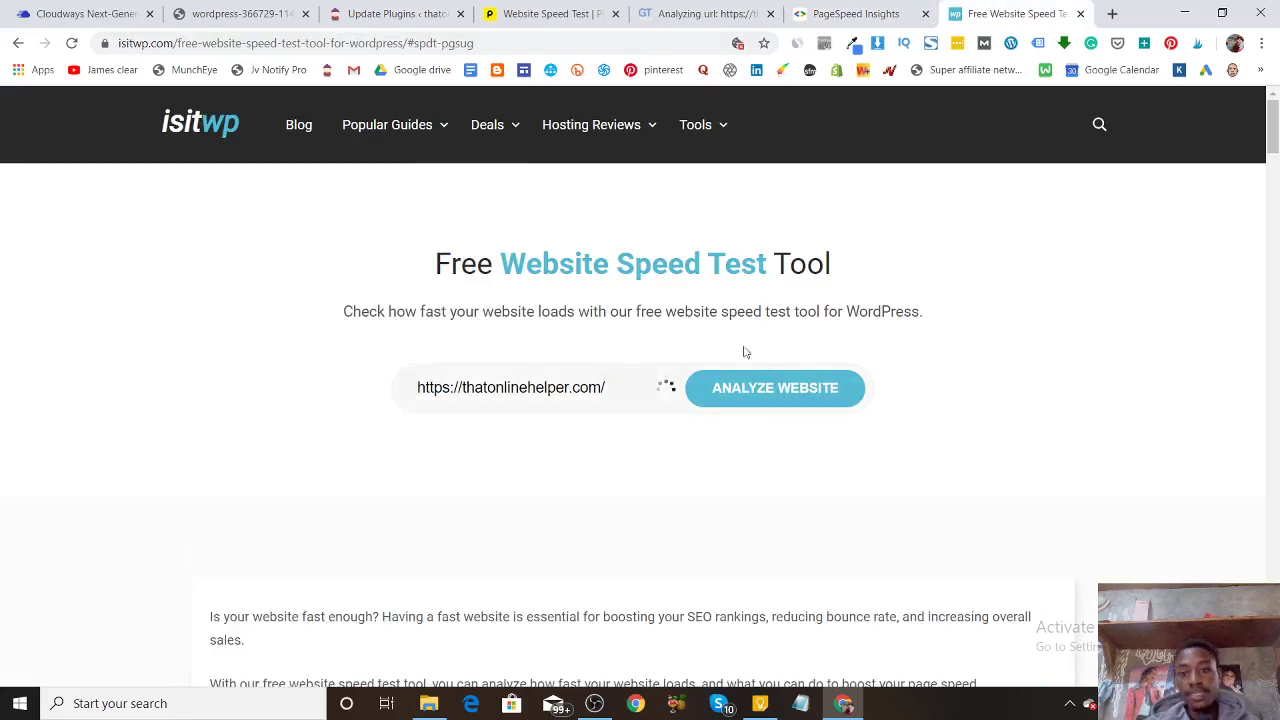
scroll(1274, 136, up, 5)
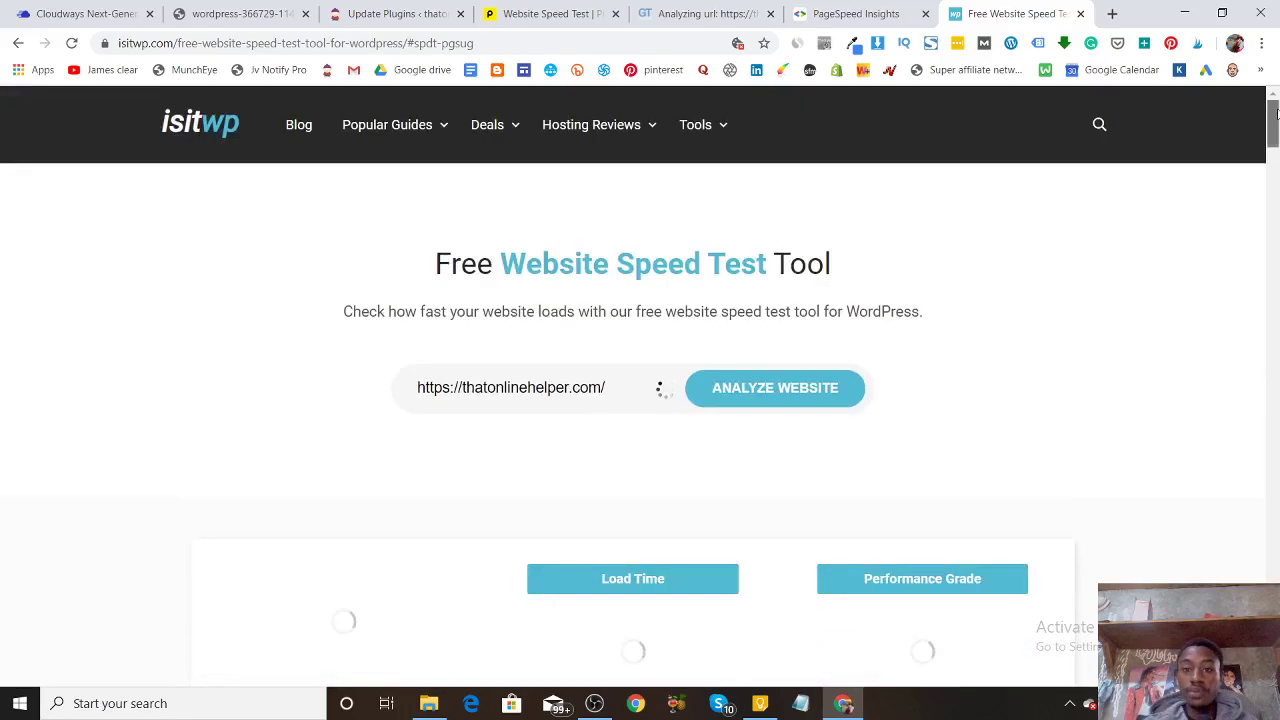
Examine the new Pingdom results for the site, focusing on its load time.
click(541, 16)
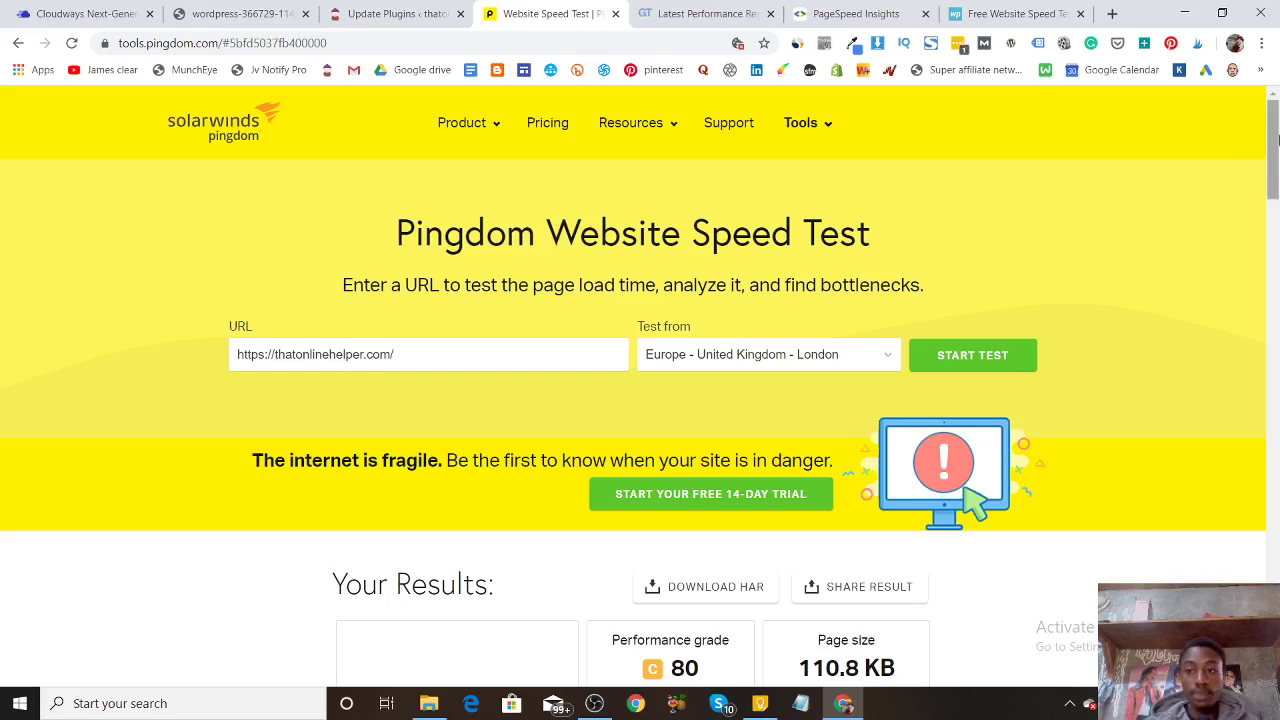
drag(1274, 145, 1274, 202)
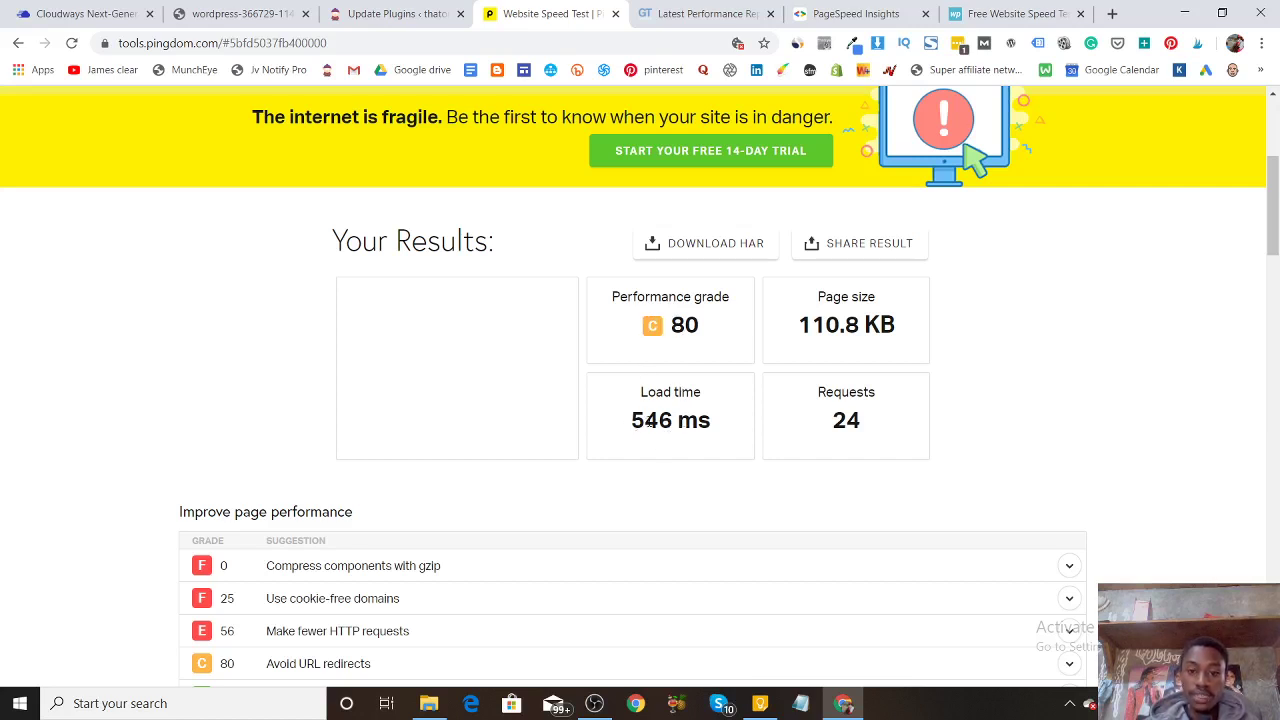
triple_click(712, 424)
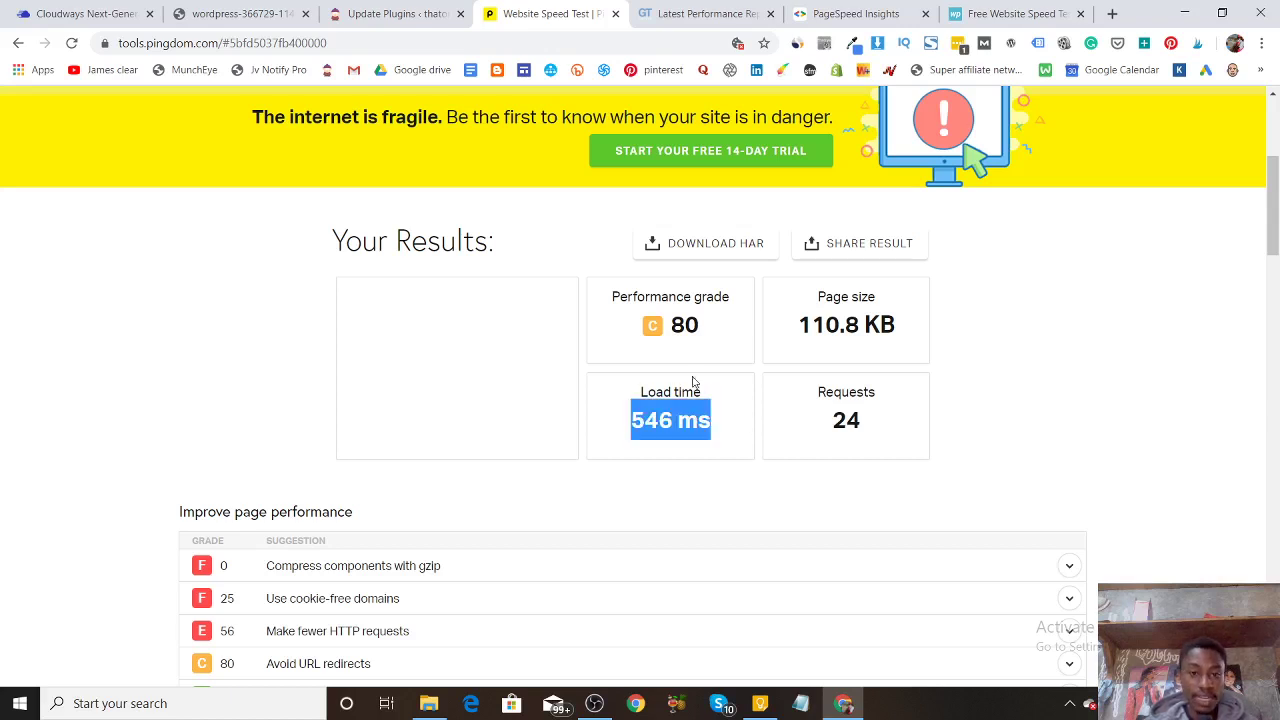
click(608, 431)
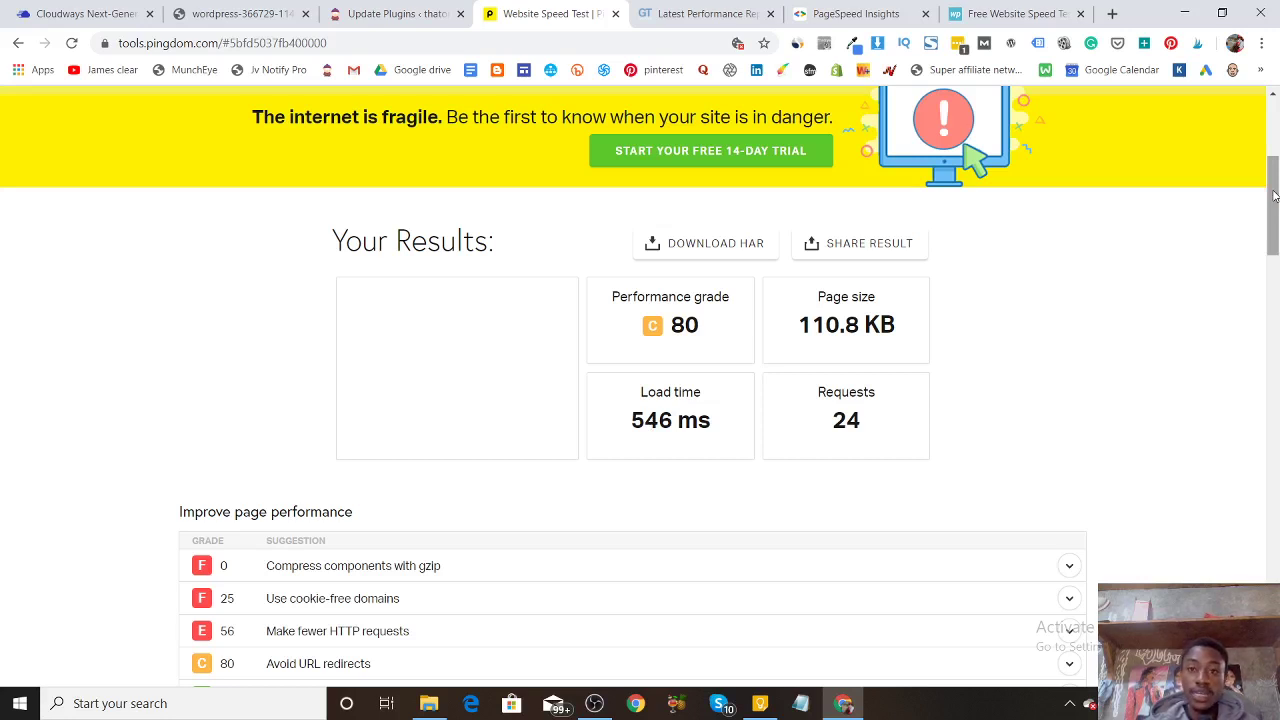
Review the new GTmetrix performance report and the mobile and desktop scores in PageSpeed Insights.
click(700, 13)
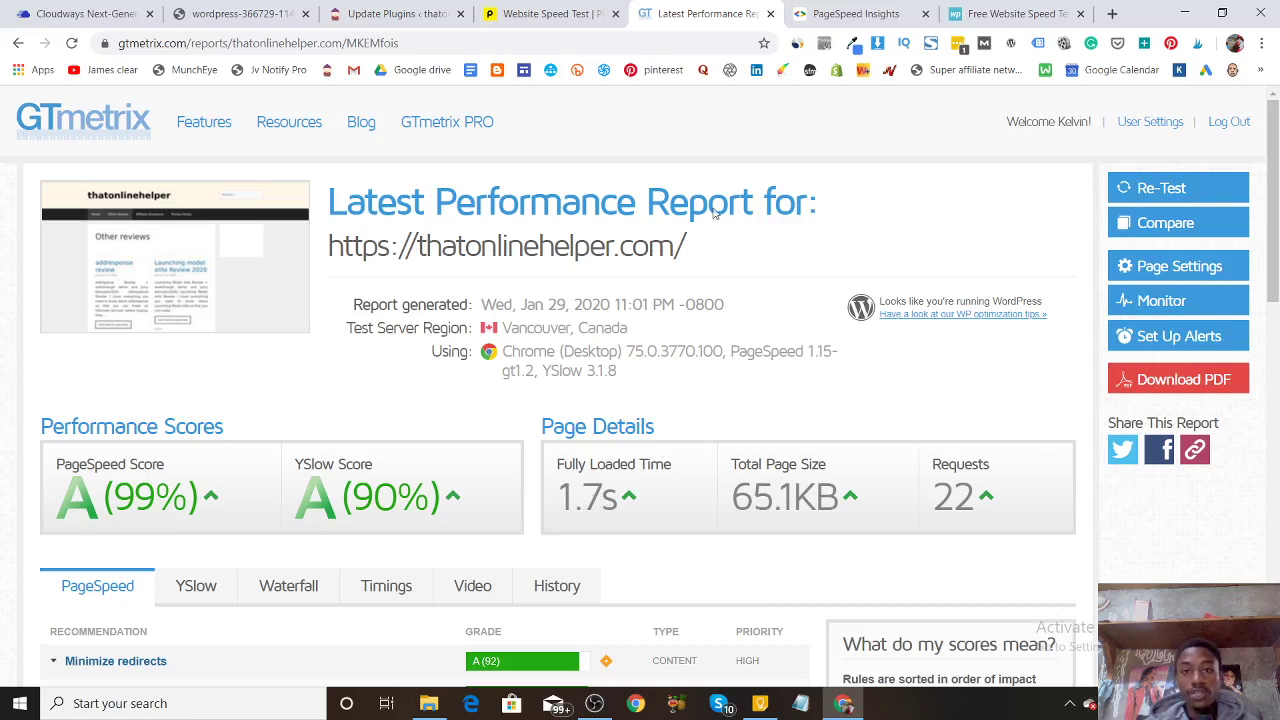
click(840, 8)
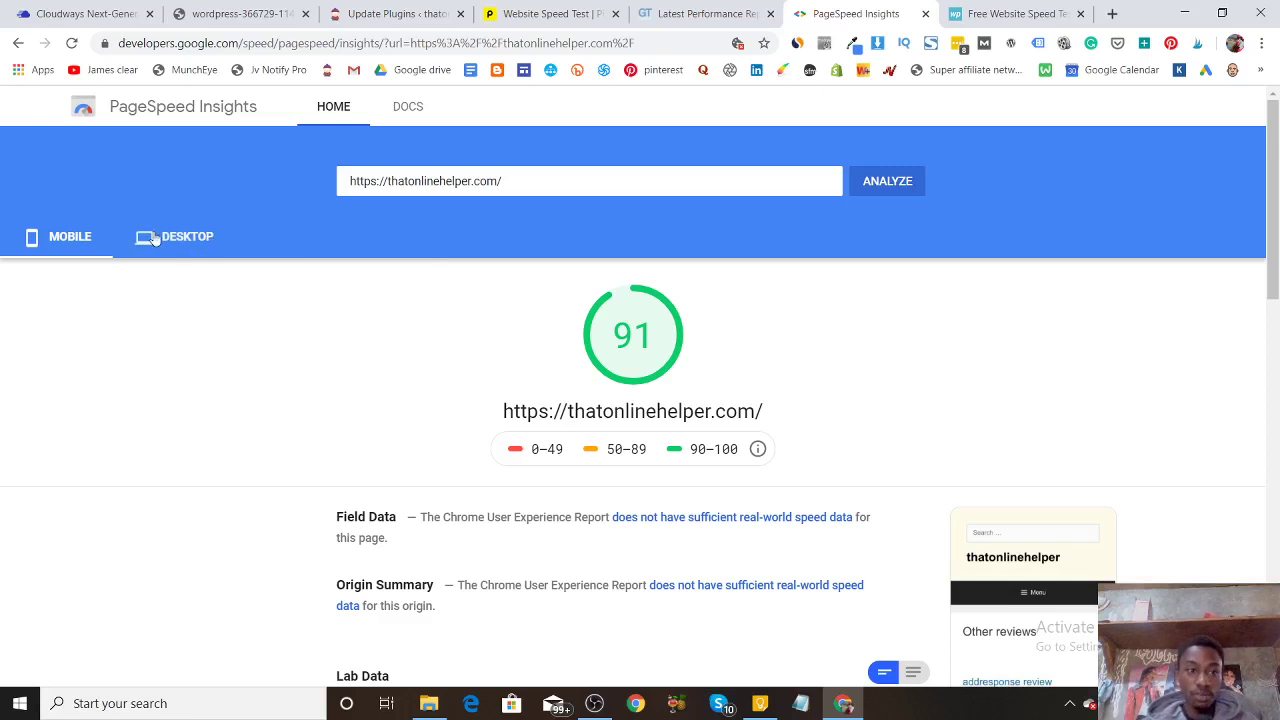
click(188, 240)
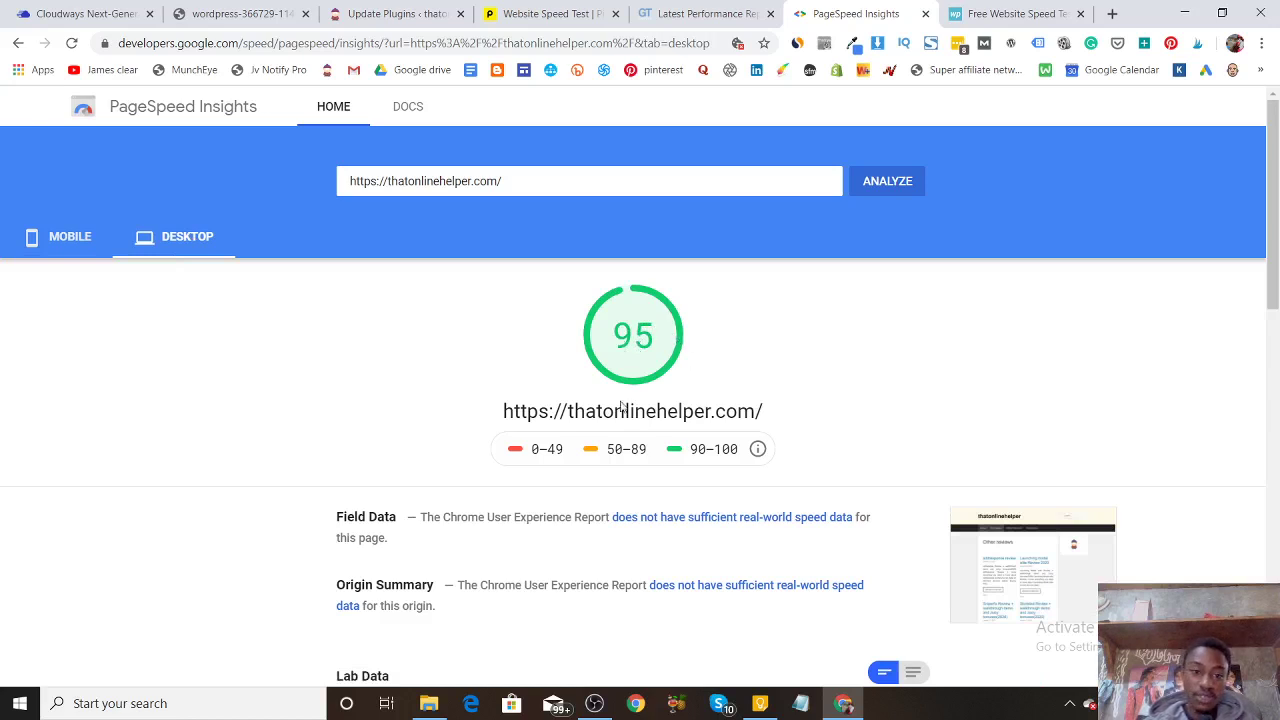
Compare the site's load time across the IsItWP, GTmetrix and Pingdom results.
click(1015, 10)
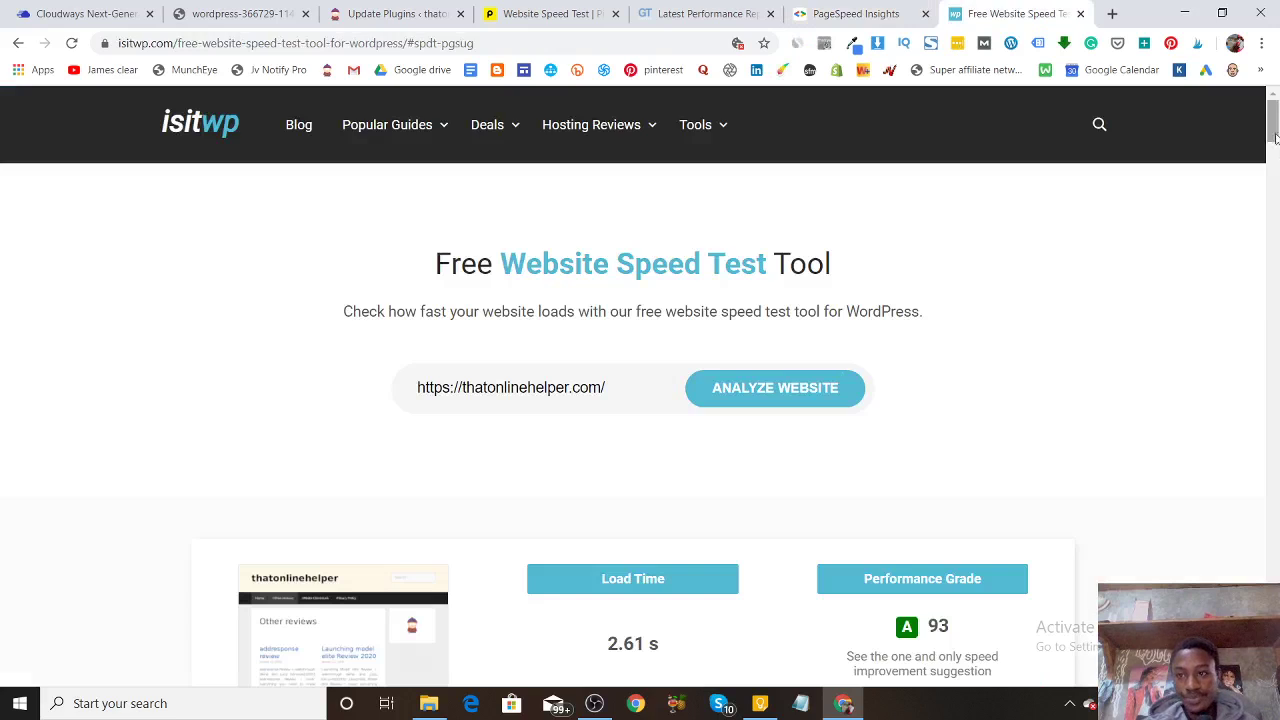
drag(1273, 122, 1273, 158)
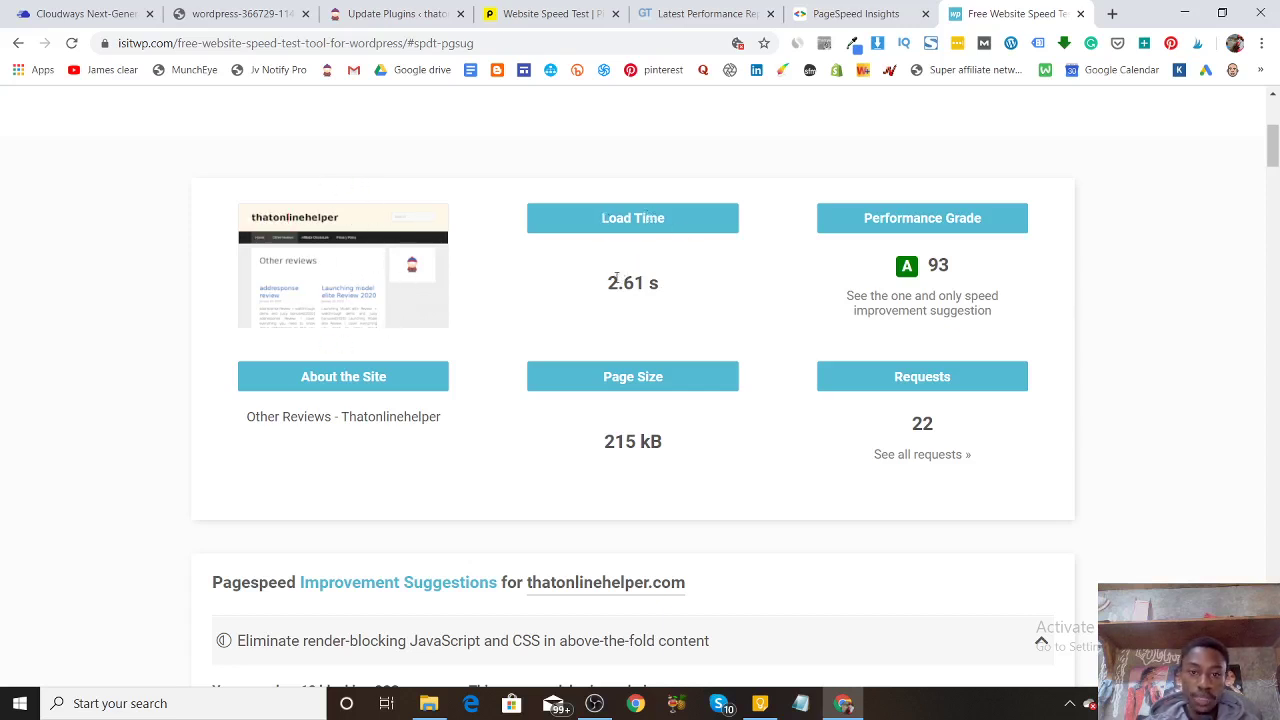
click(705, 14)
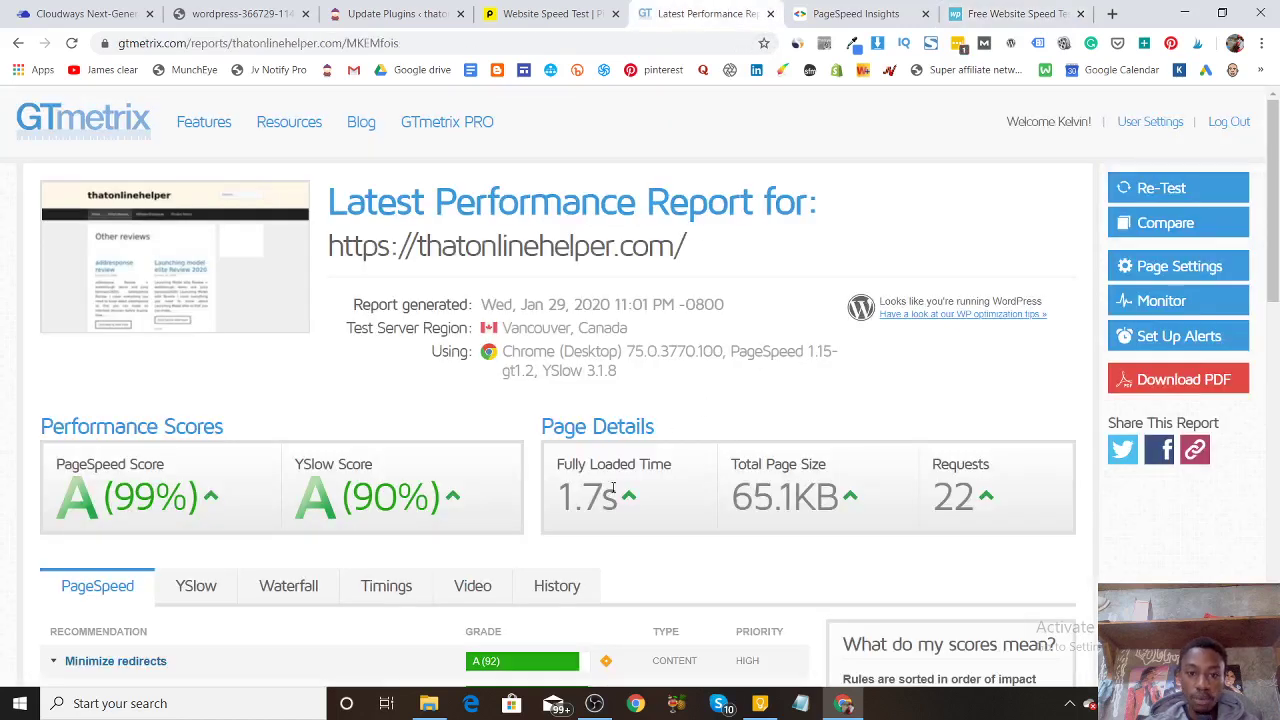
click(553, 14)
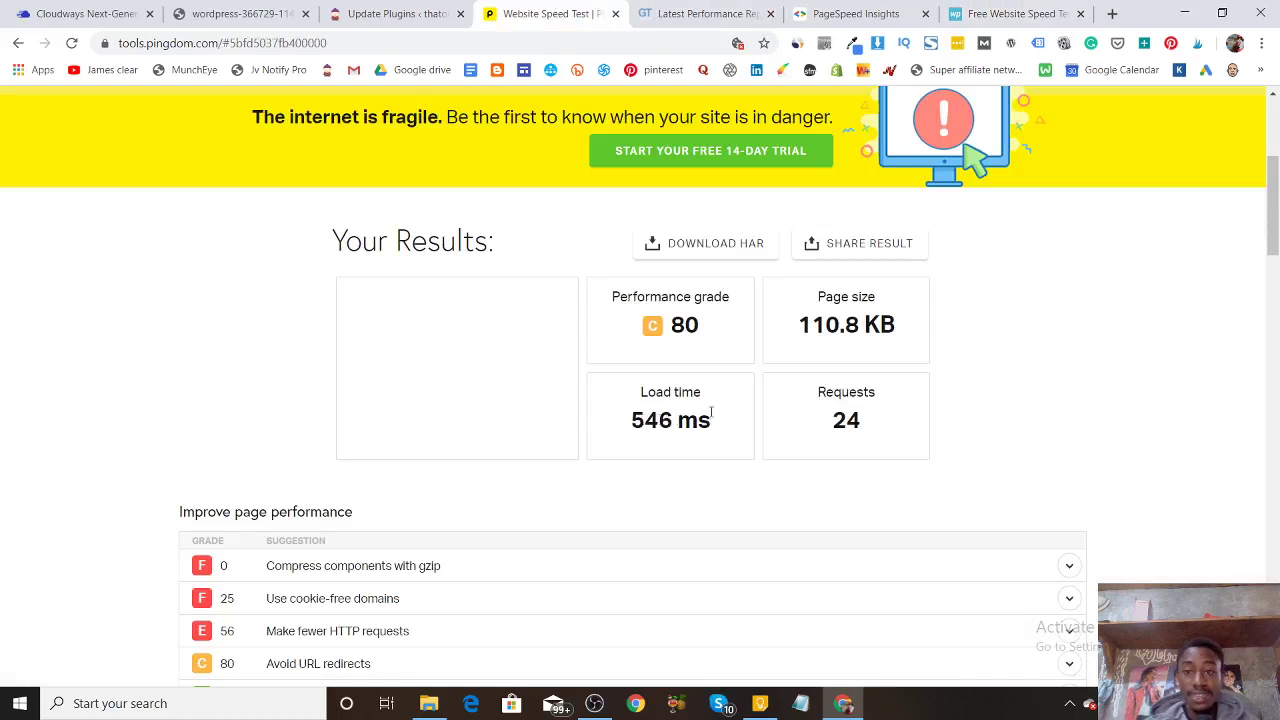
click(1015, 14)
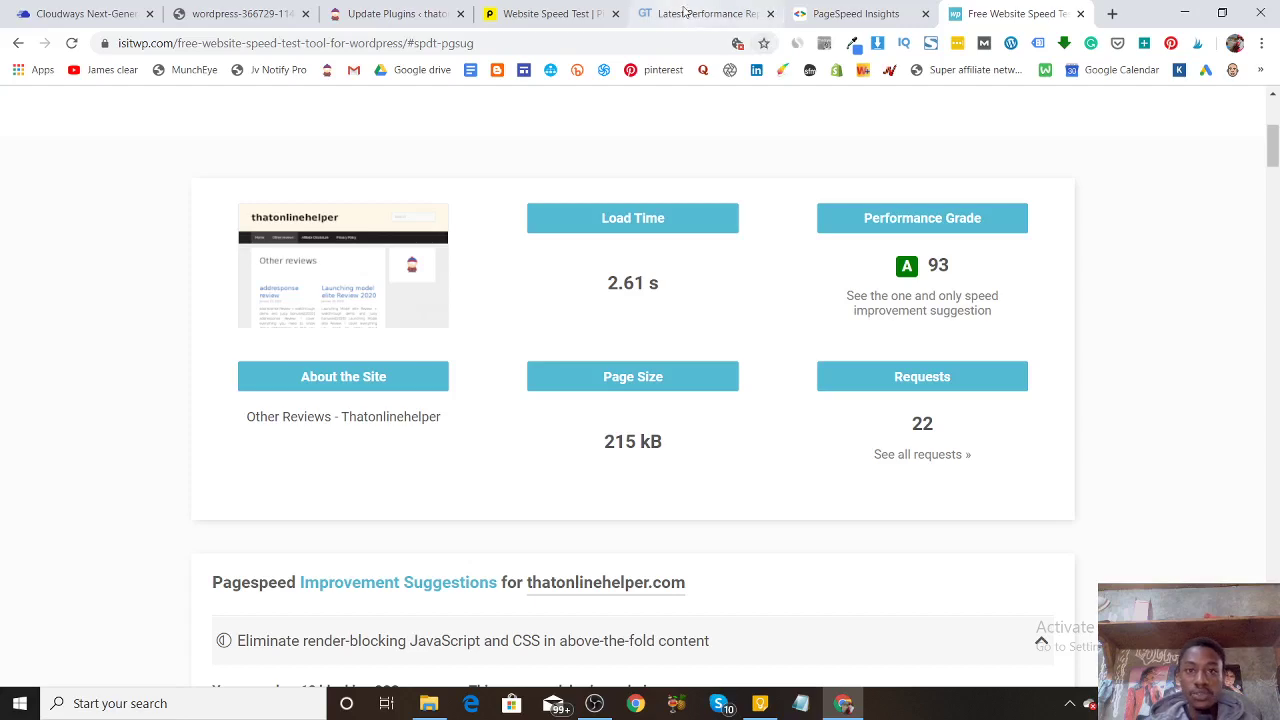
Check the test location used by Pingdom and the server region in GTmetrix, and return to the IsItWP results.
click(592, 13)
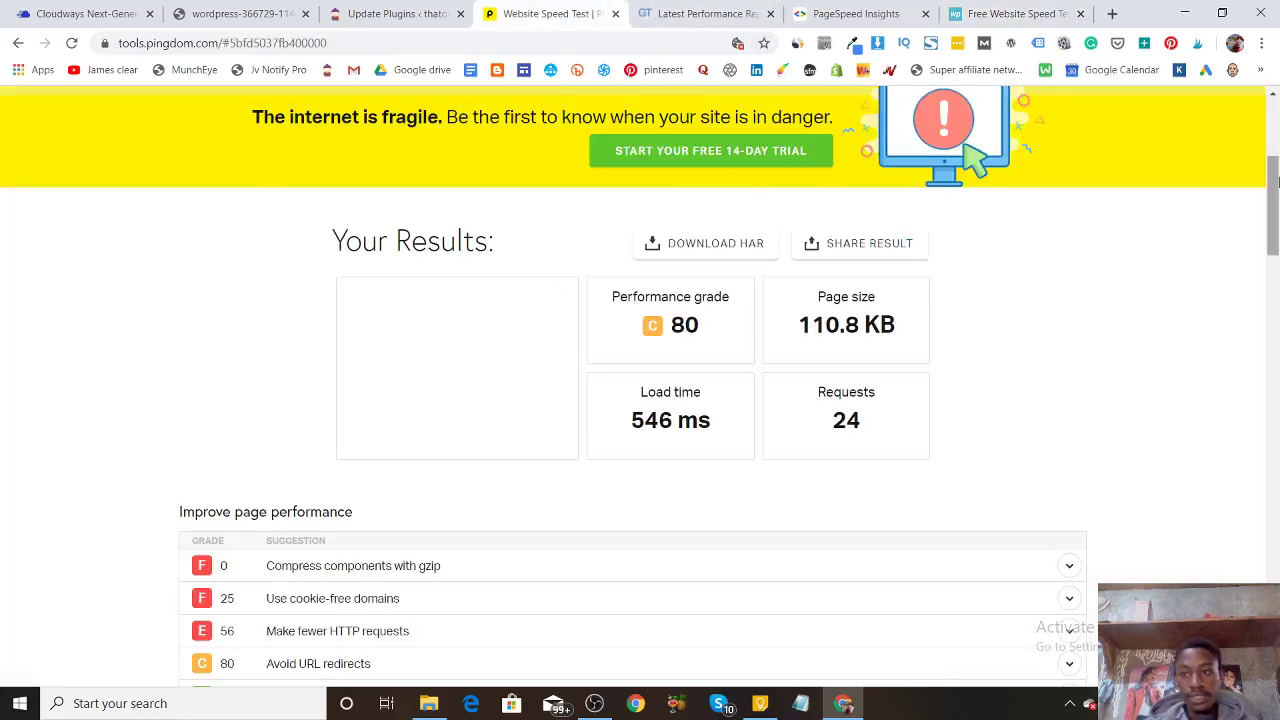
drag(1274, 180, 1274, 122)
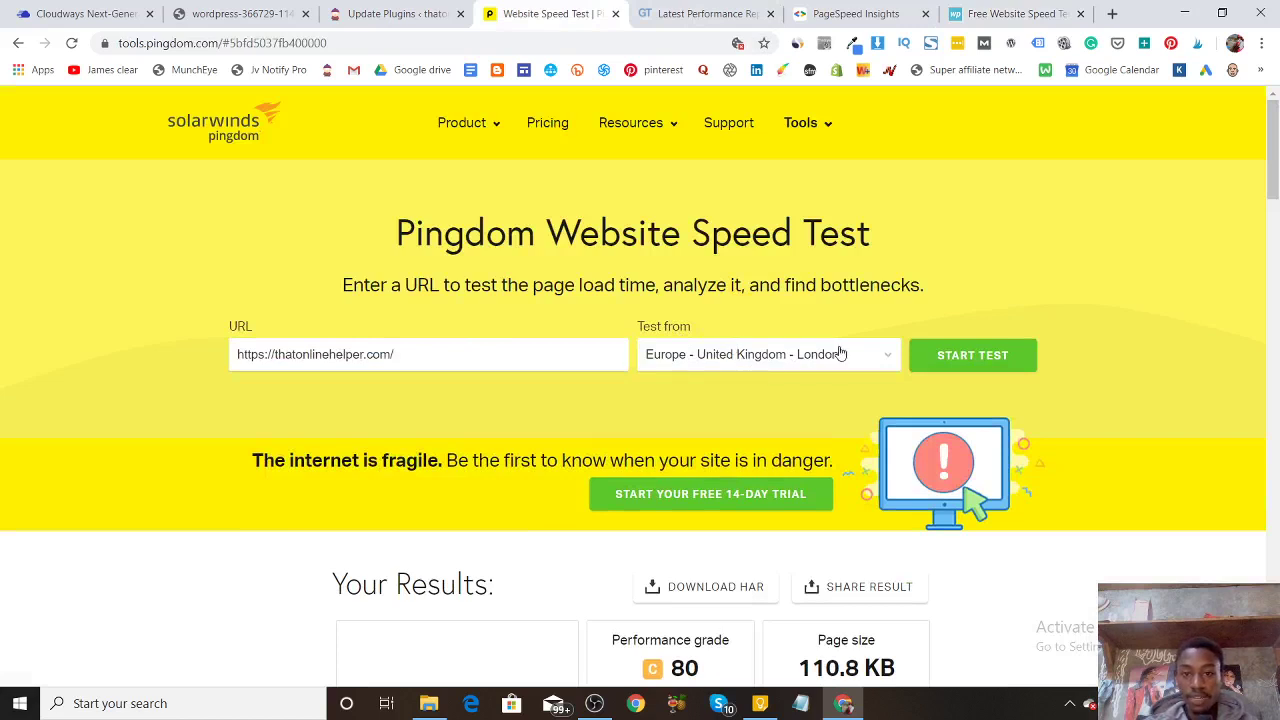
click(706, 14)
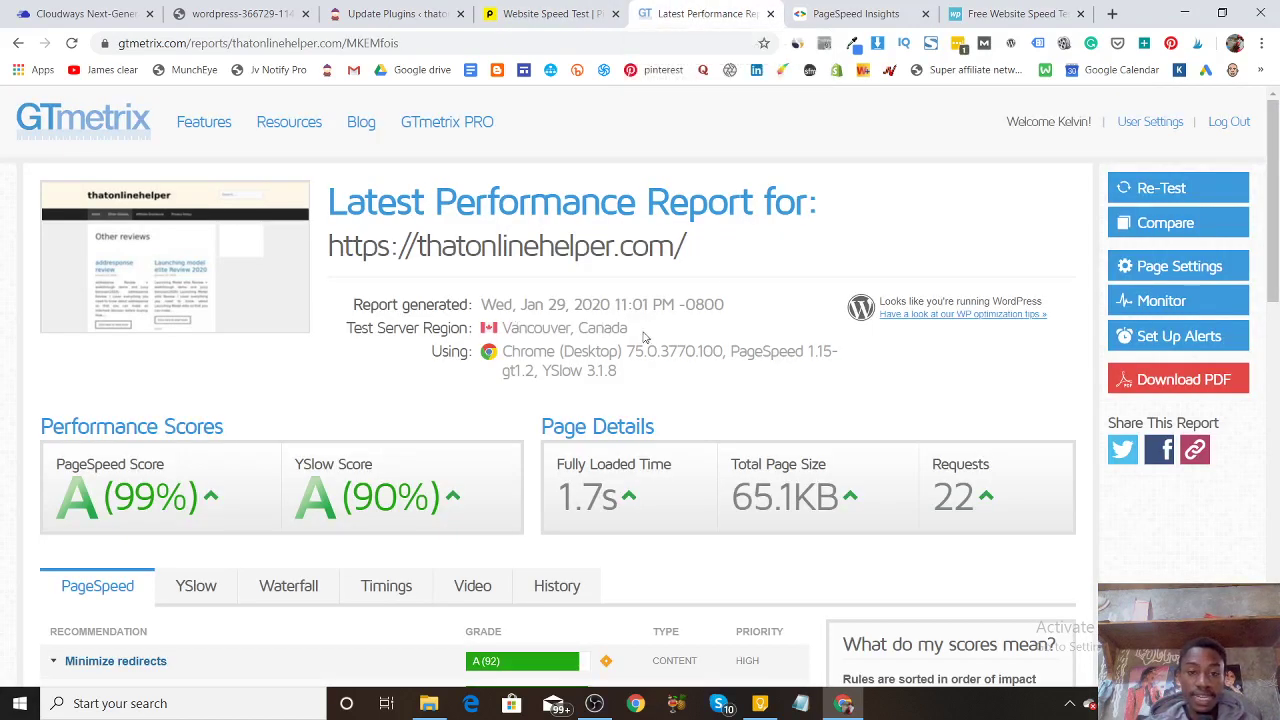
click(1018, 13)
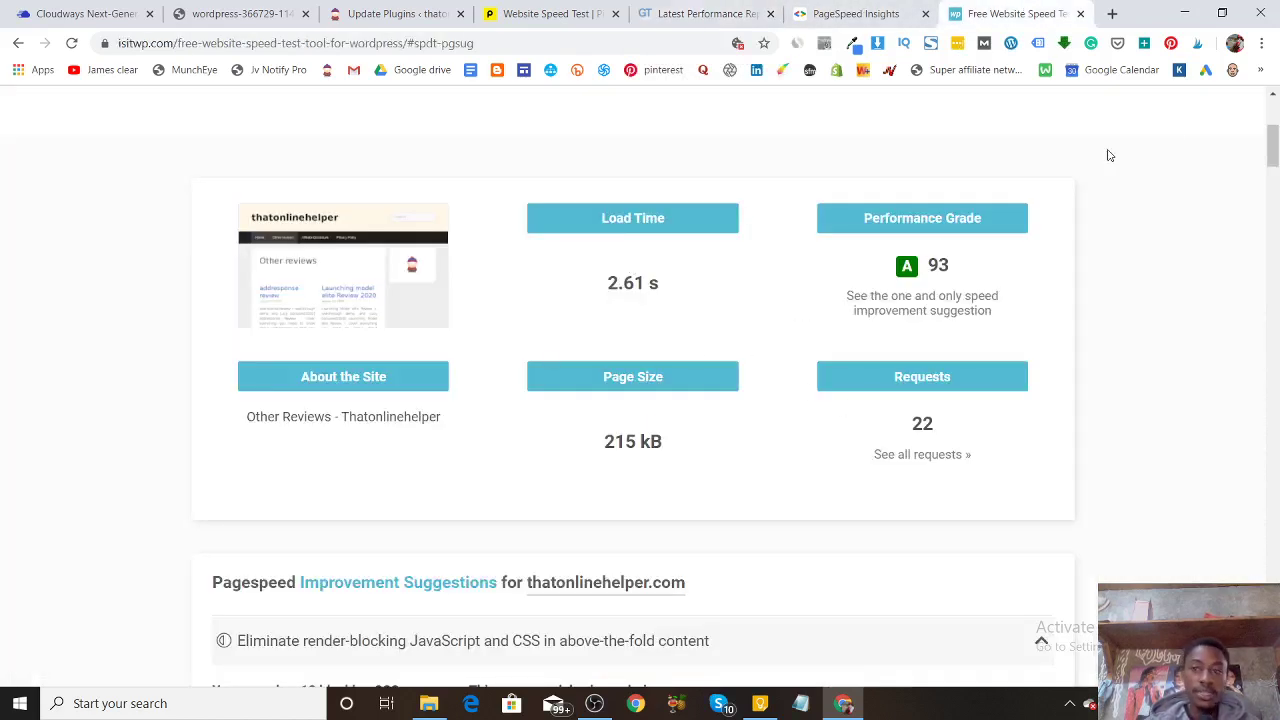
click(1271, 97)
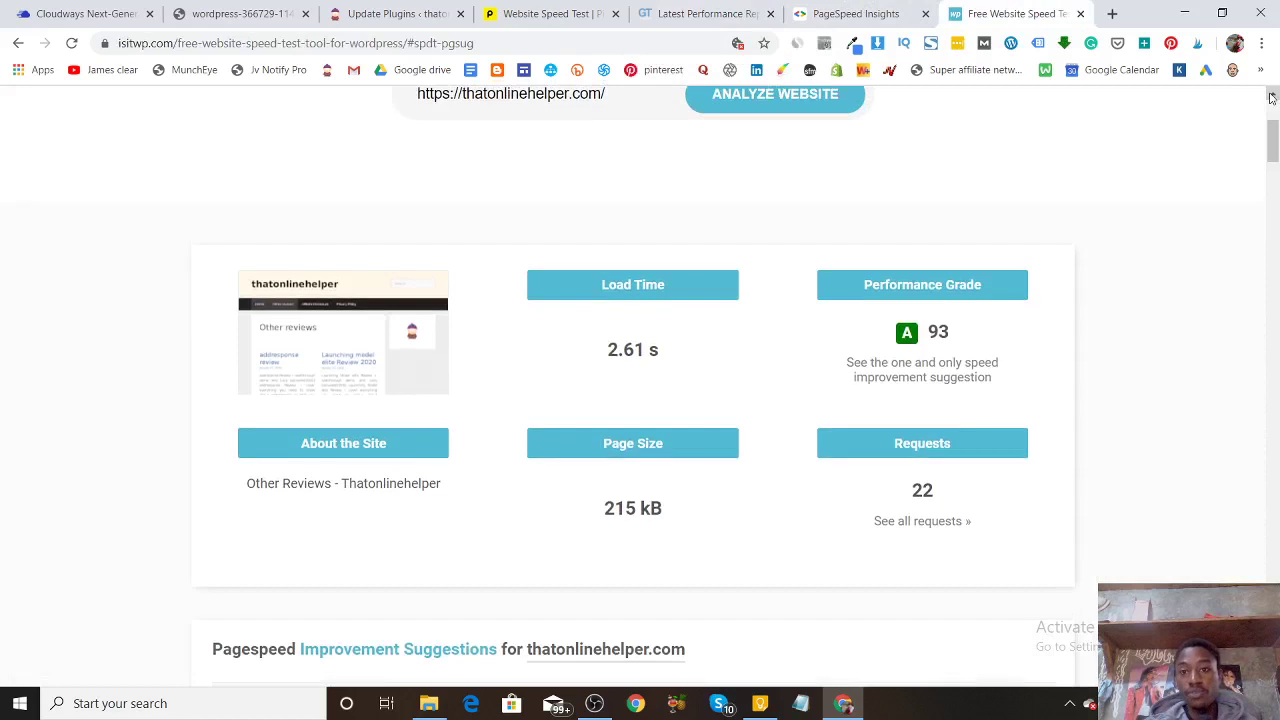
Return to the Cloudways platform and review the support options in its Help Center.
click(1271, 97)
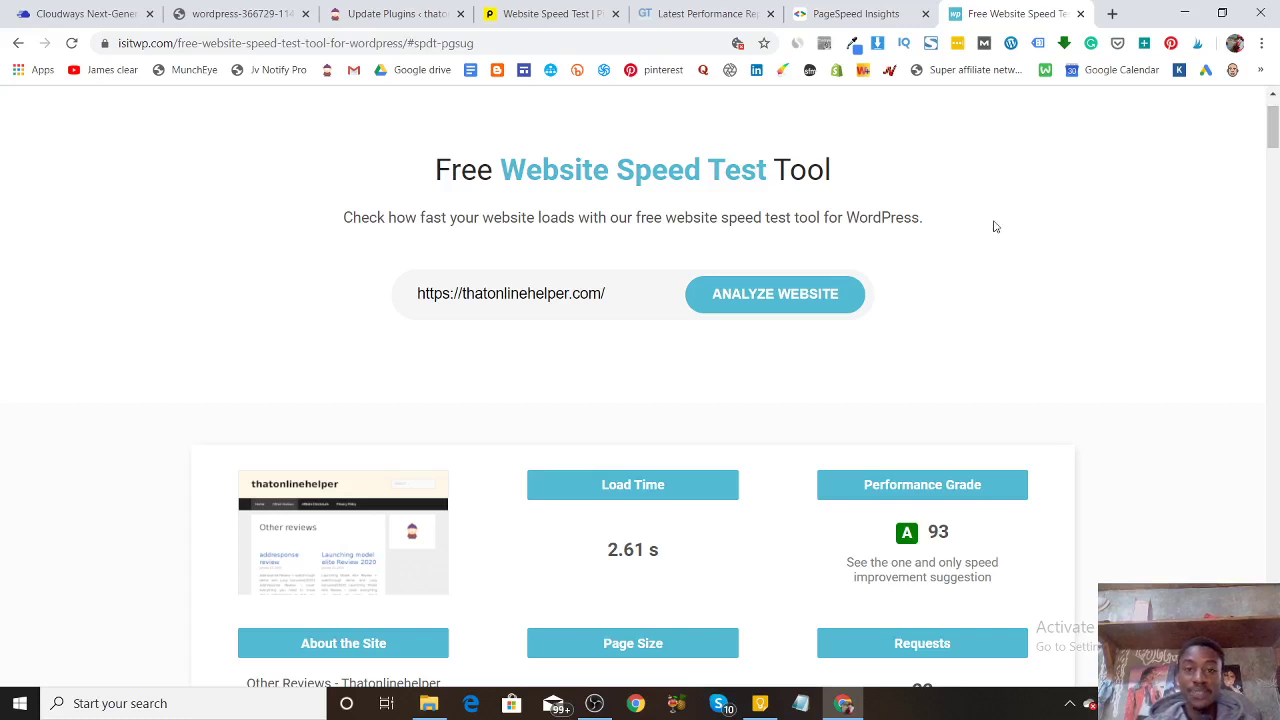
click(1272, 97)
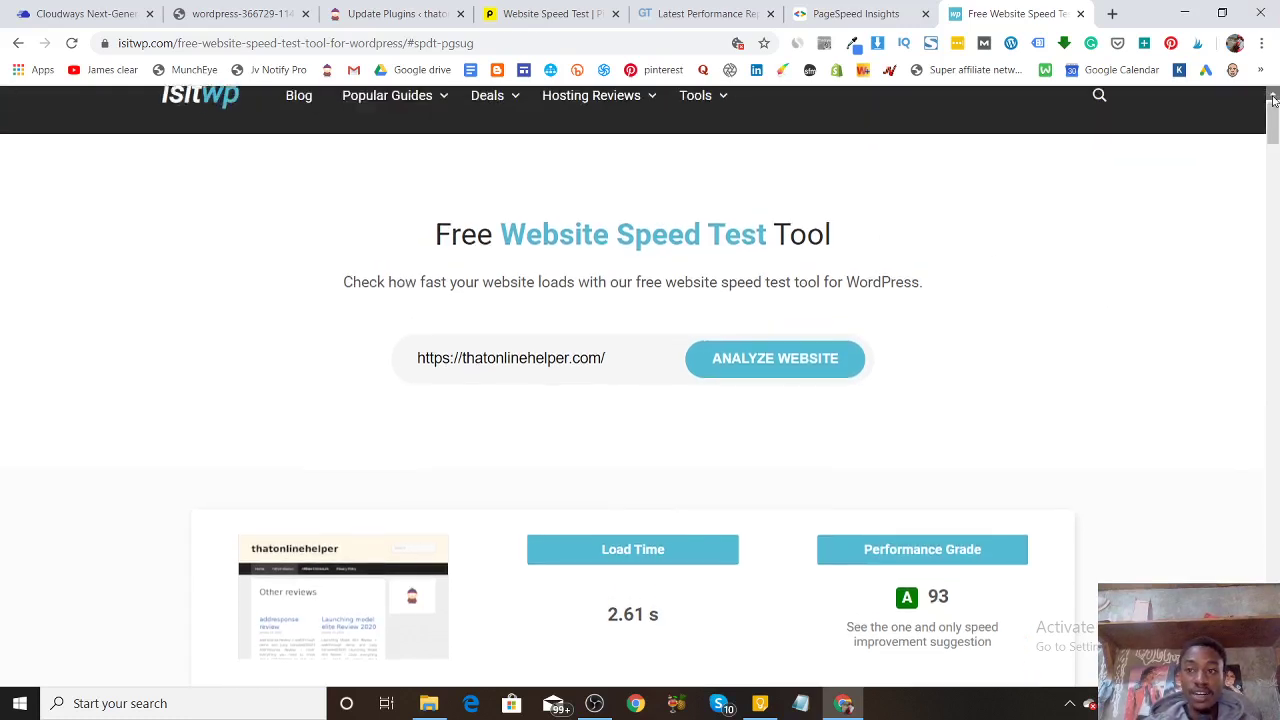
click(1272, 97)
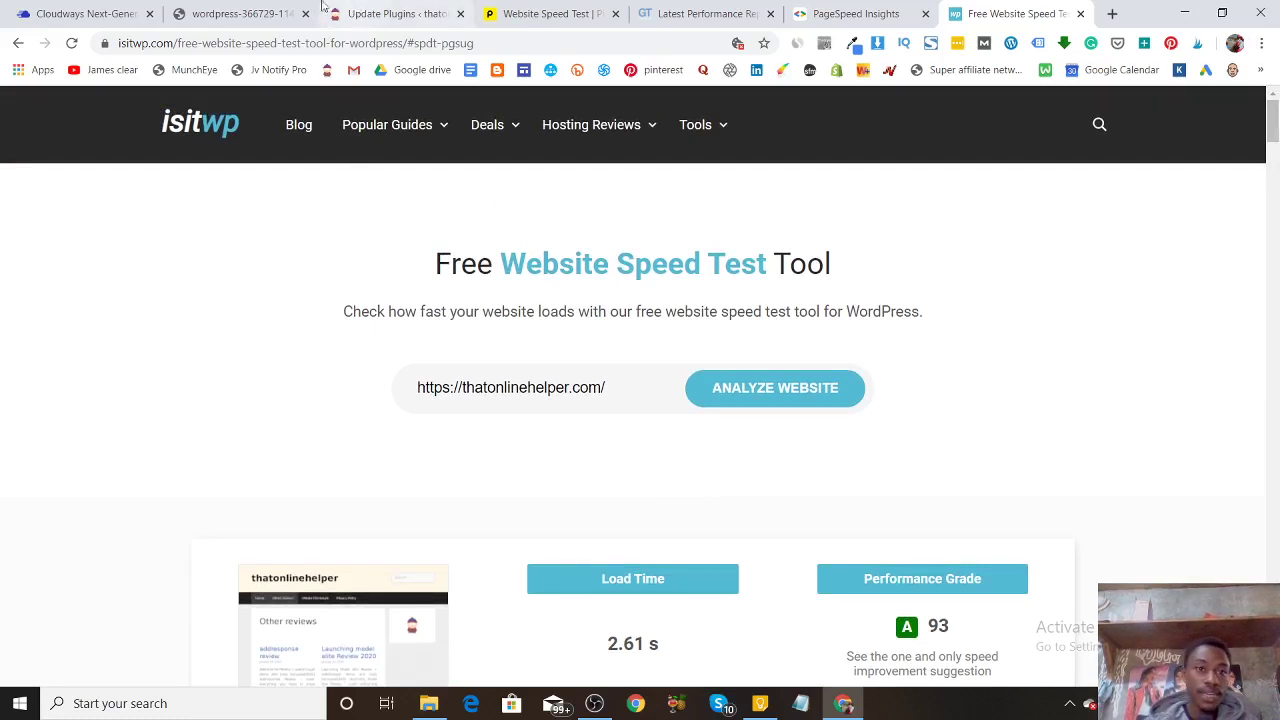
click(86, 13)
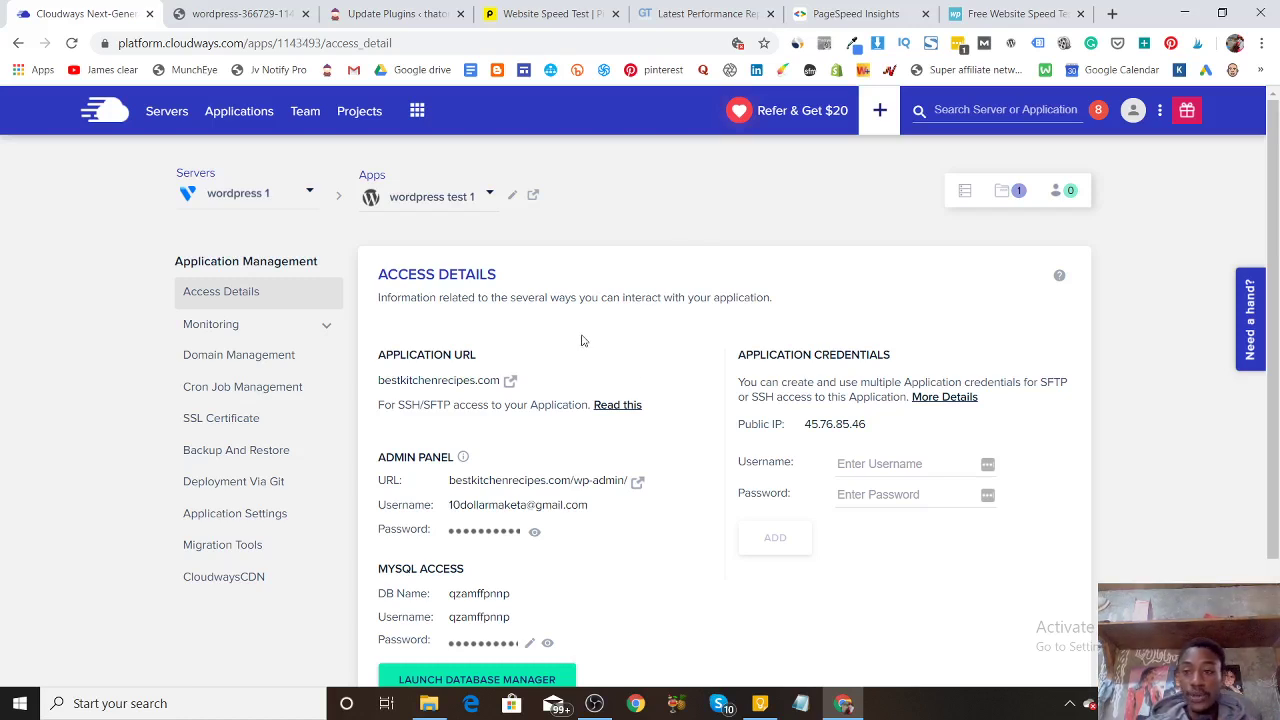
click(1249, 310)
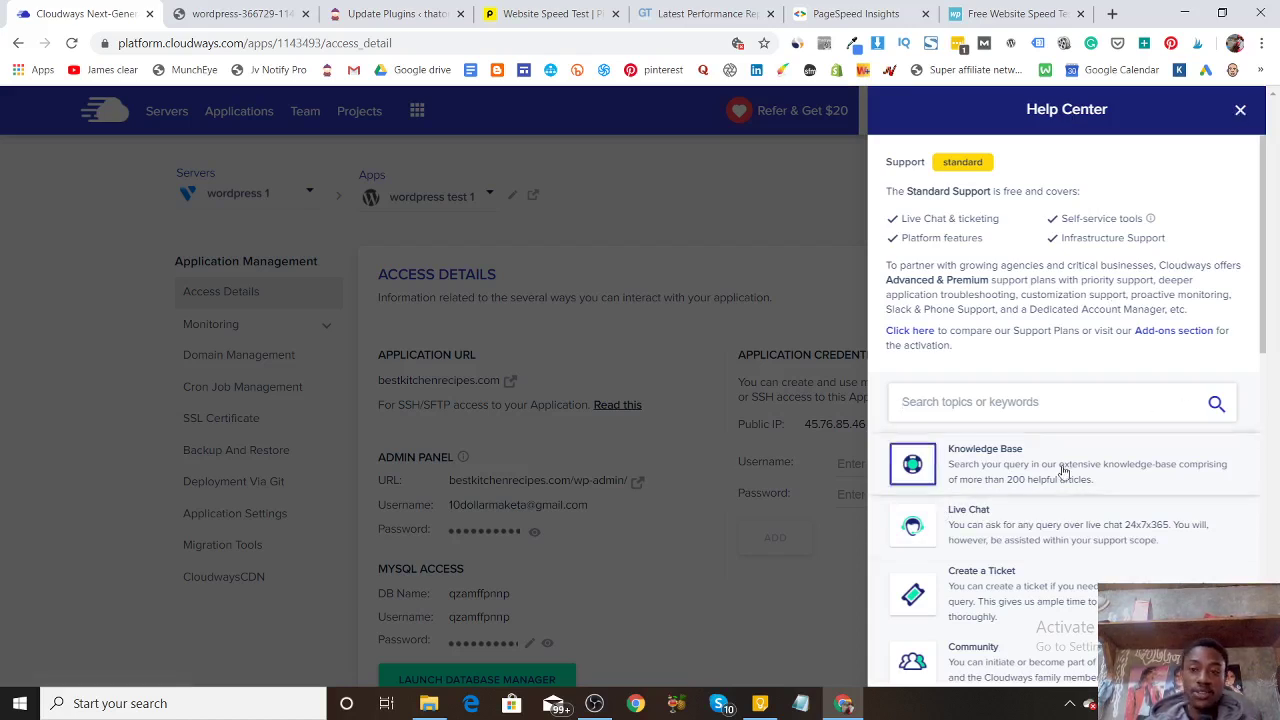
click(1241, 112)
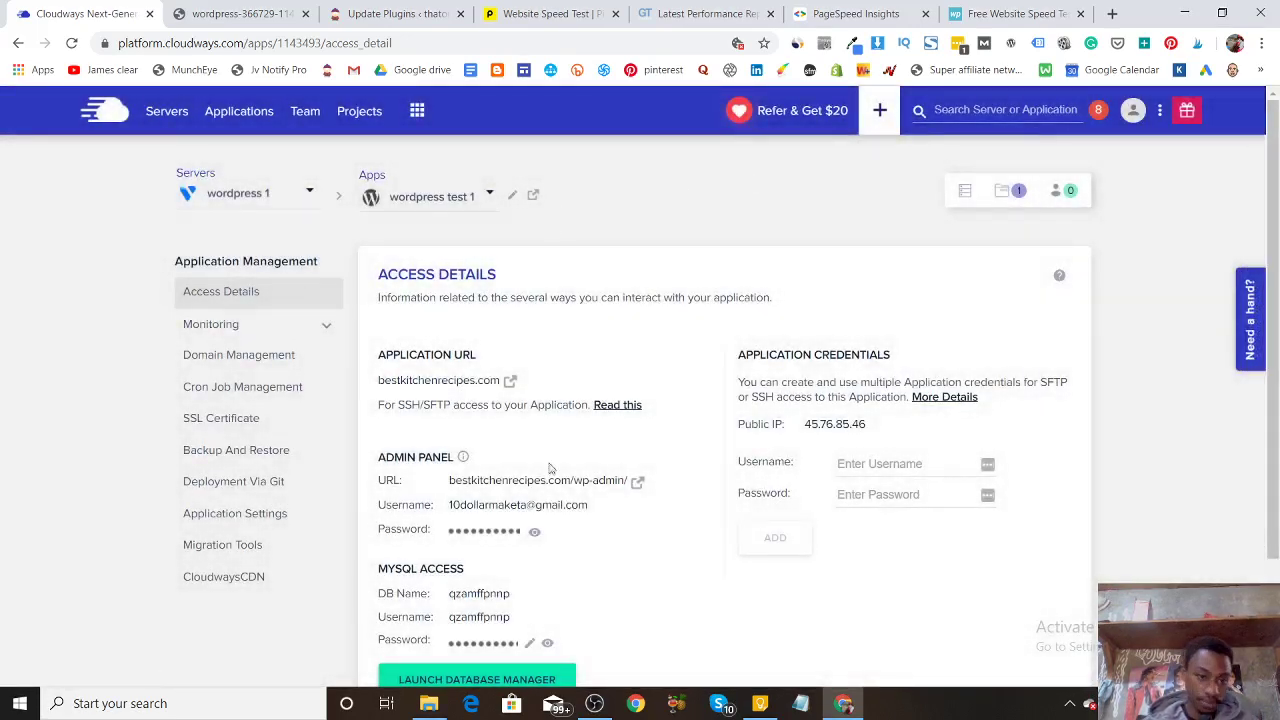
Enter bestkitchenrecipes.com as the website URL in the application's CloudwaysCDN setup.
click(252, 580)
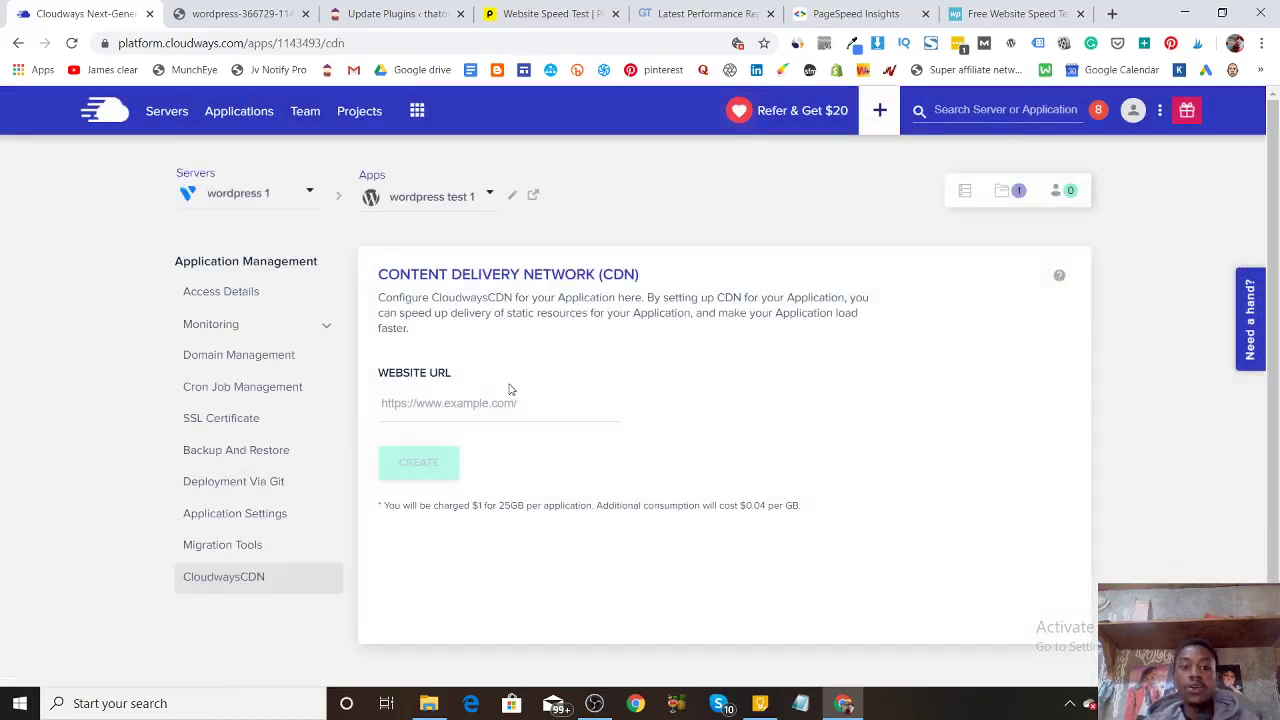
click(431, 410)
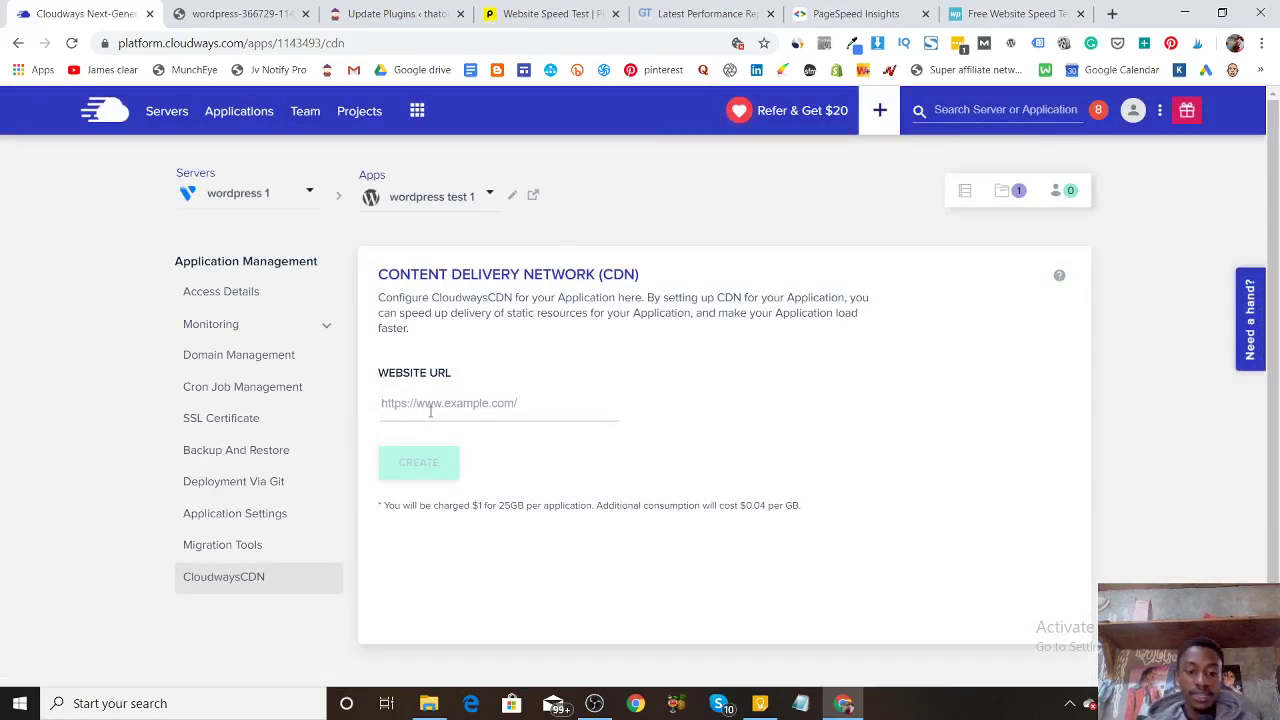
text(best)
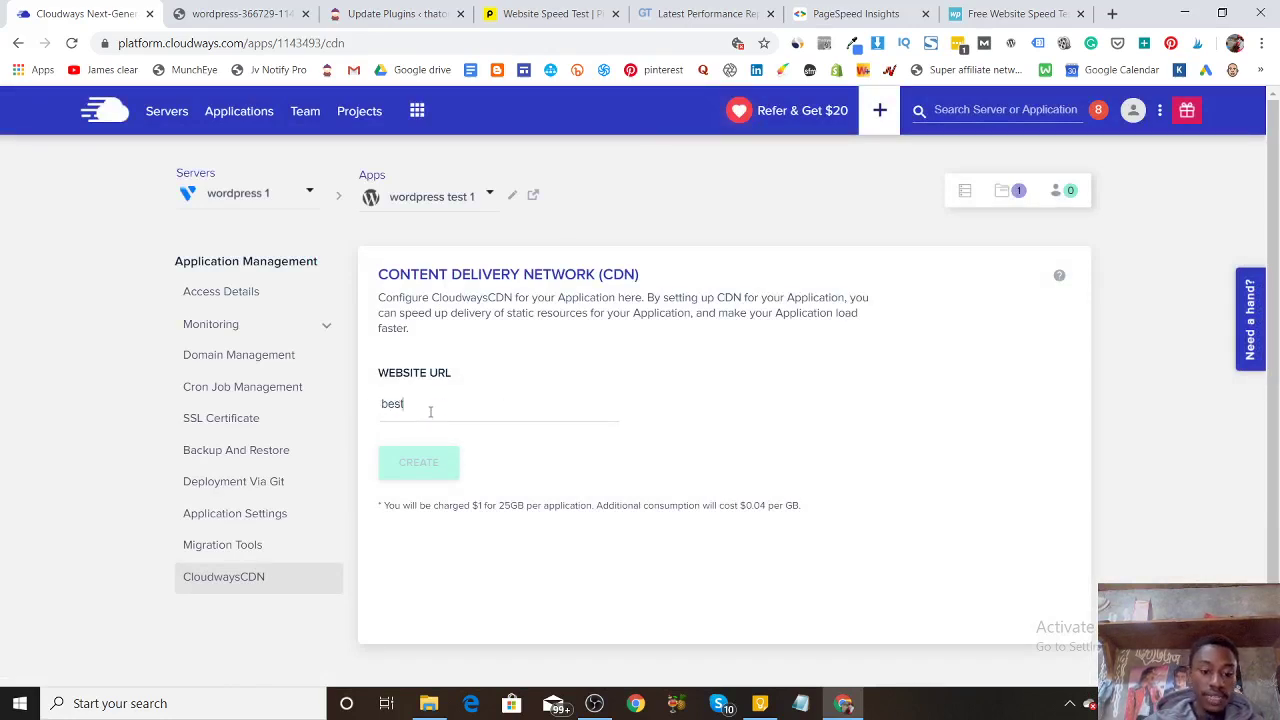
text(kitchen)
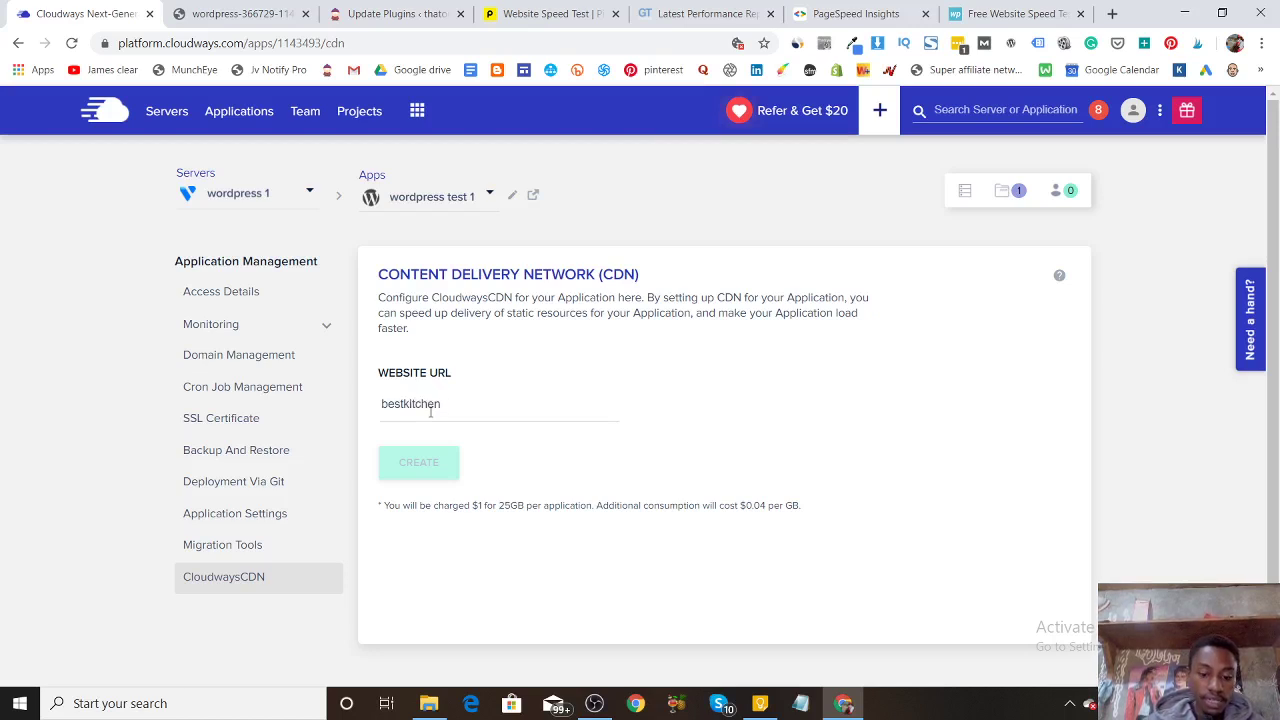
key(ctrl+a)
key(End)
text(reci)
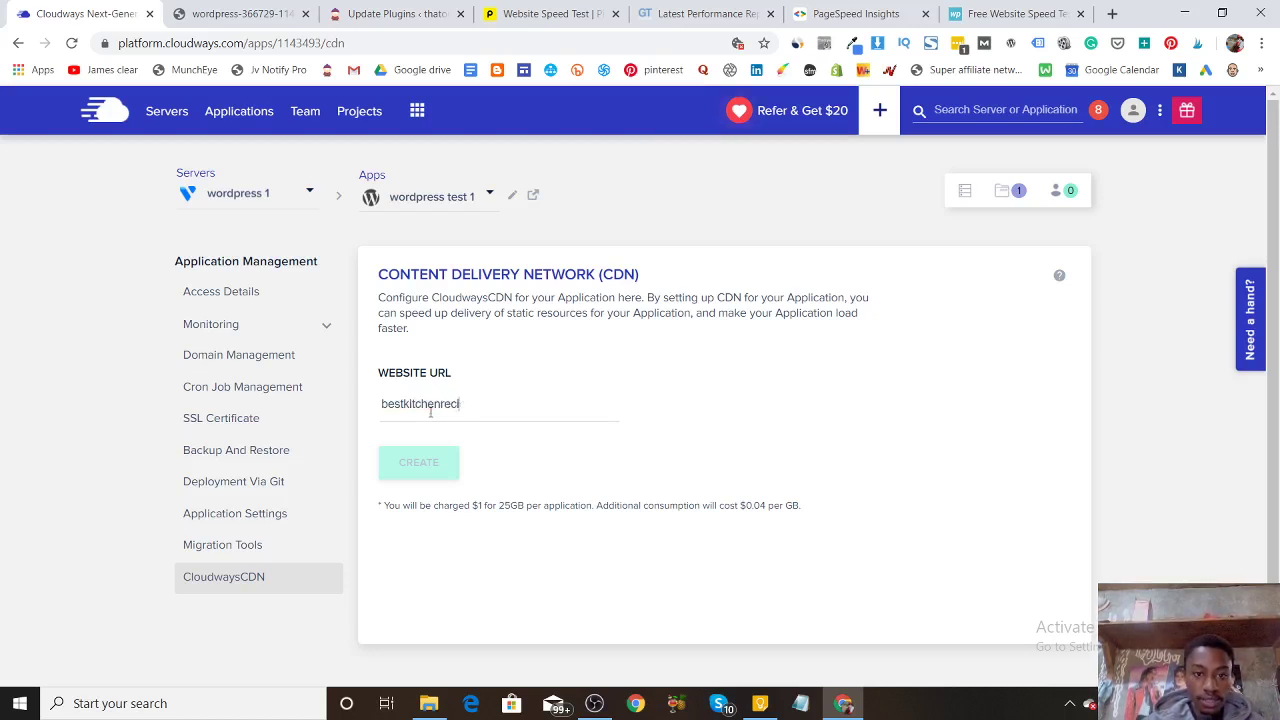
text(ewpew)
text(s.com)
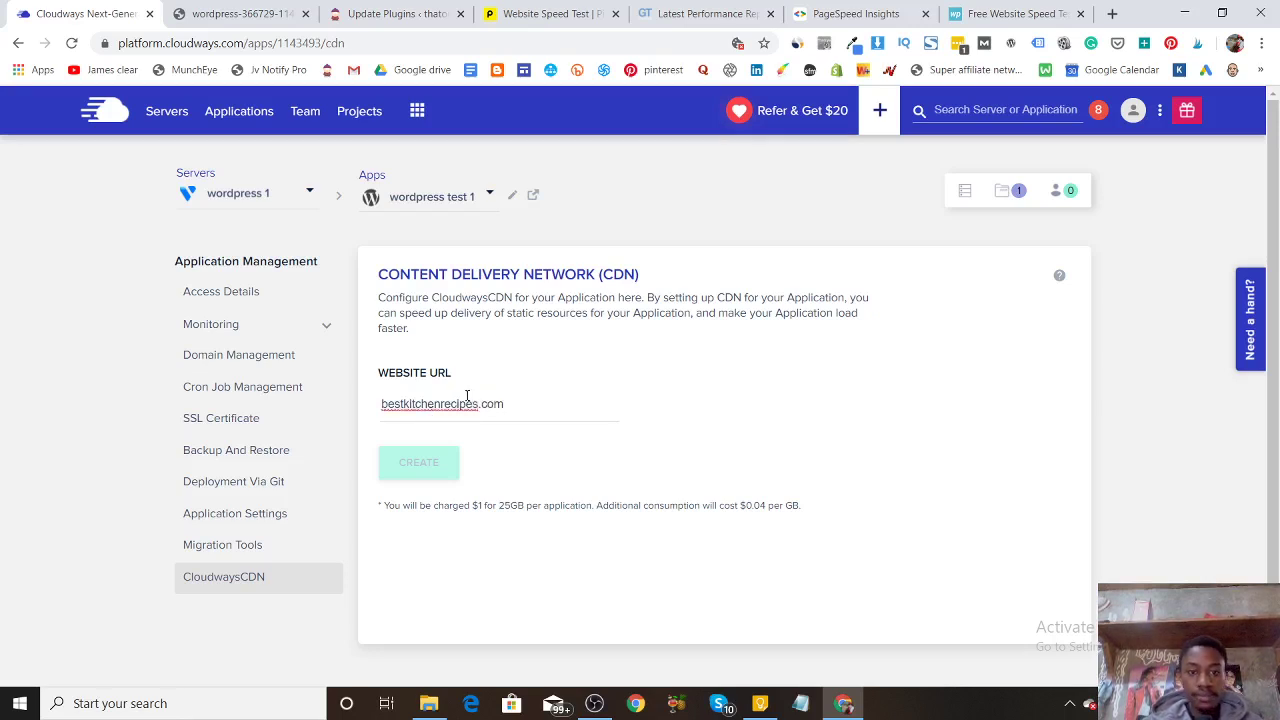
click(540, 380)
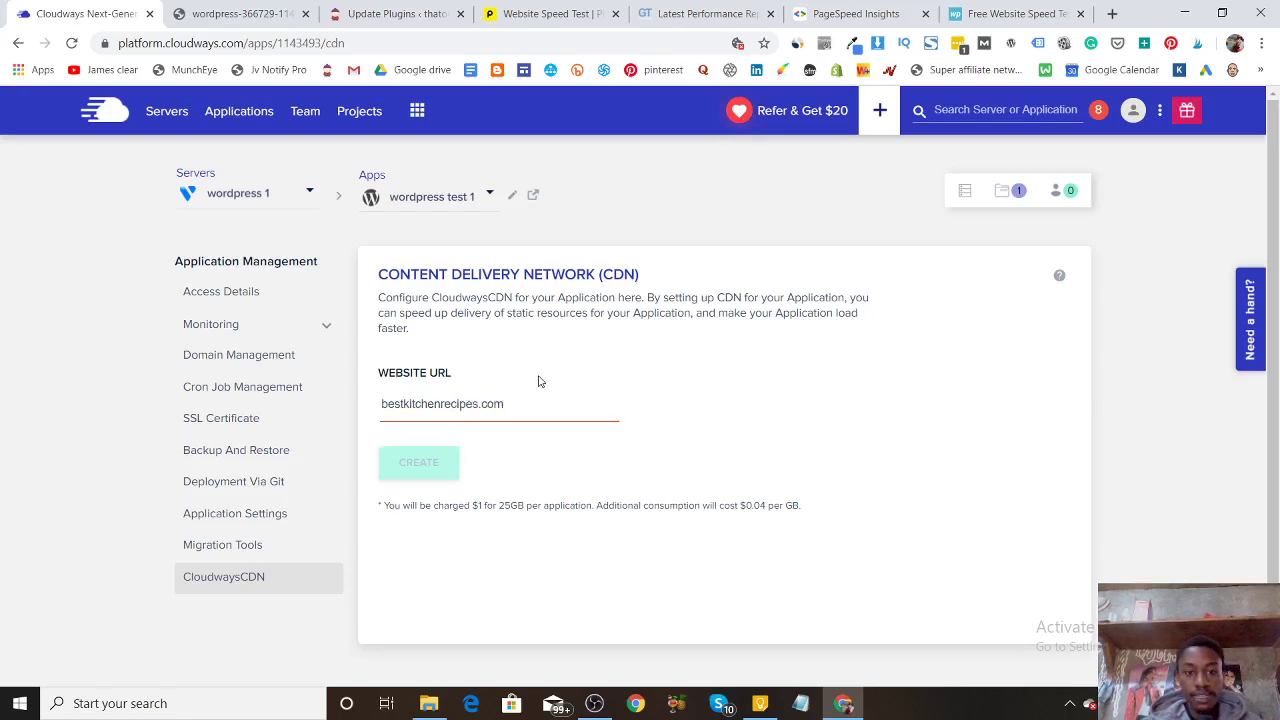
click(381, 403)
text(htt)
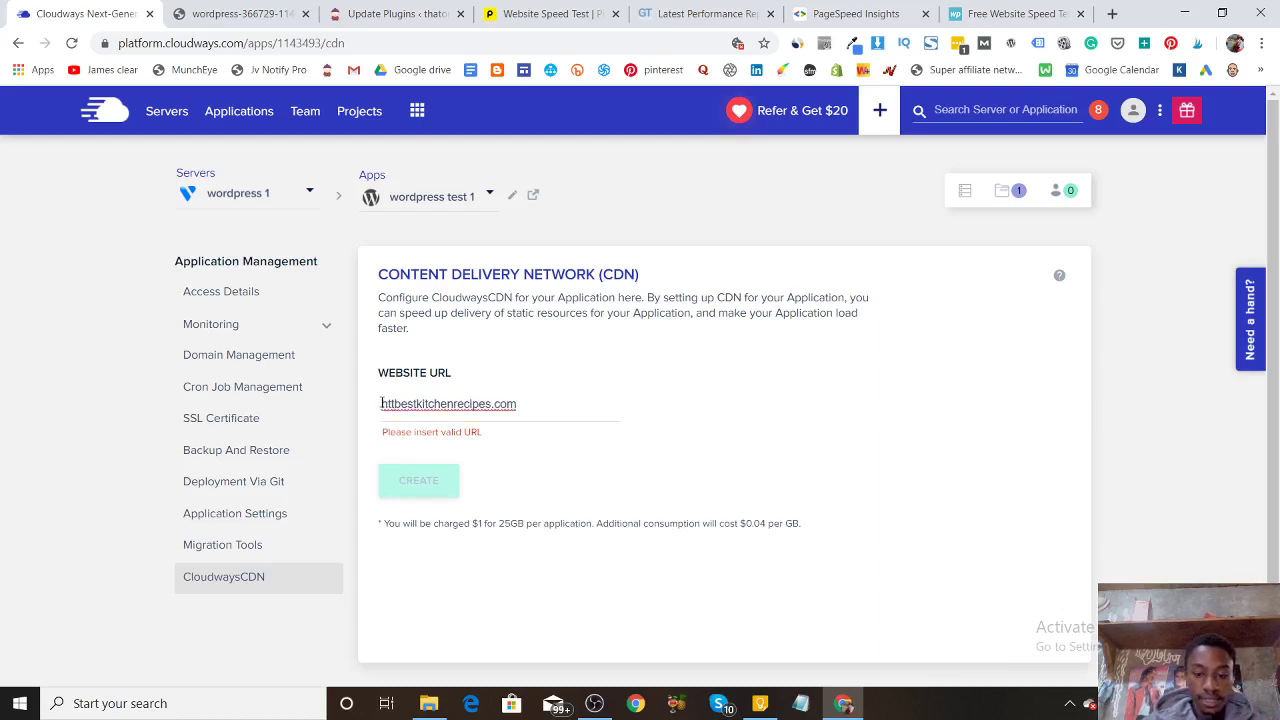
text(ps://)
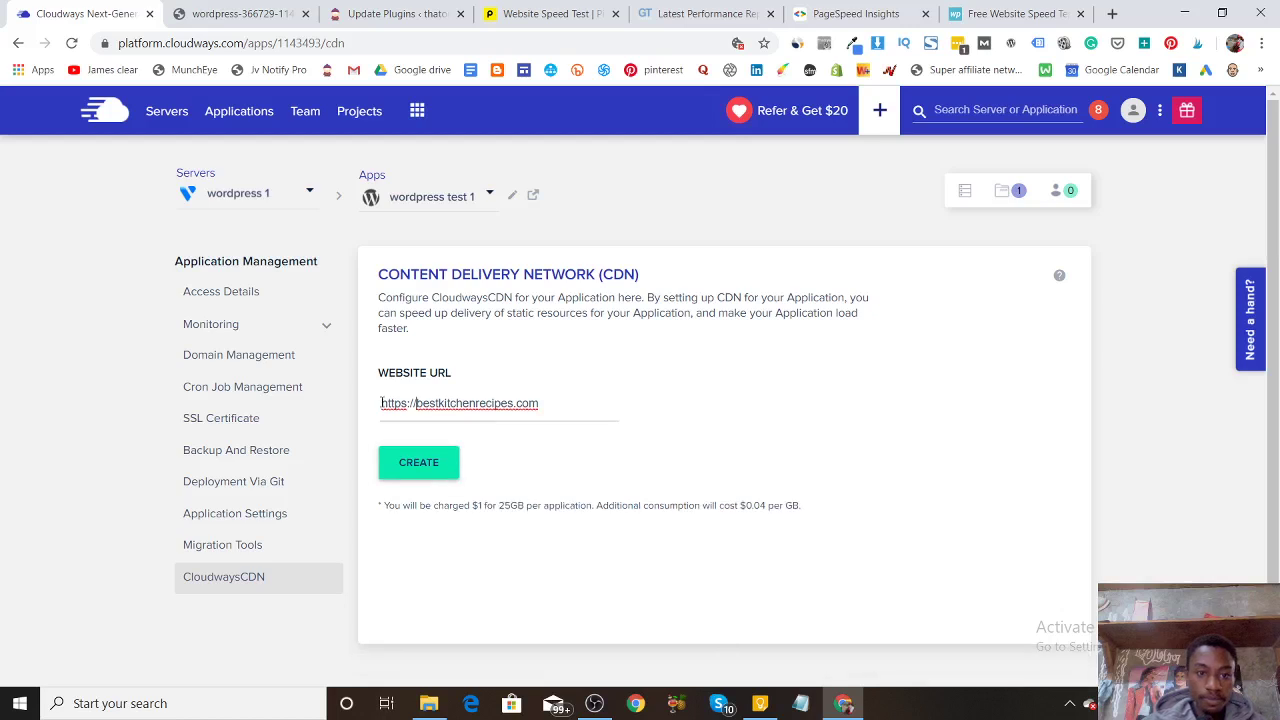
click(519, 380)
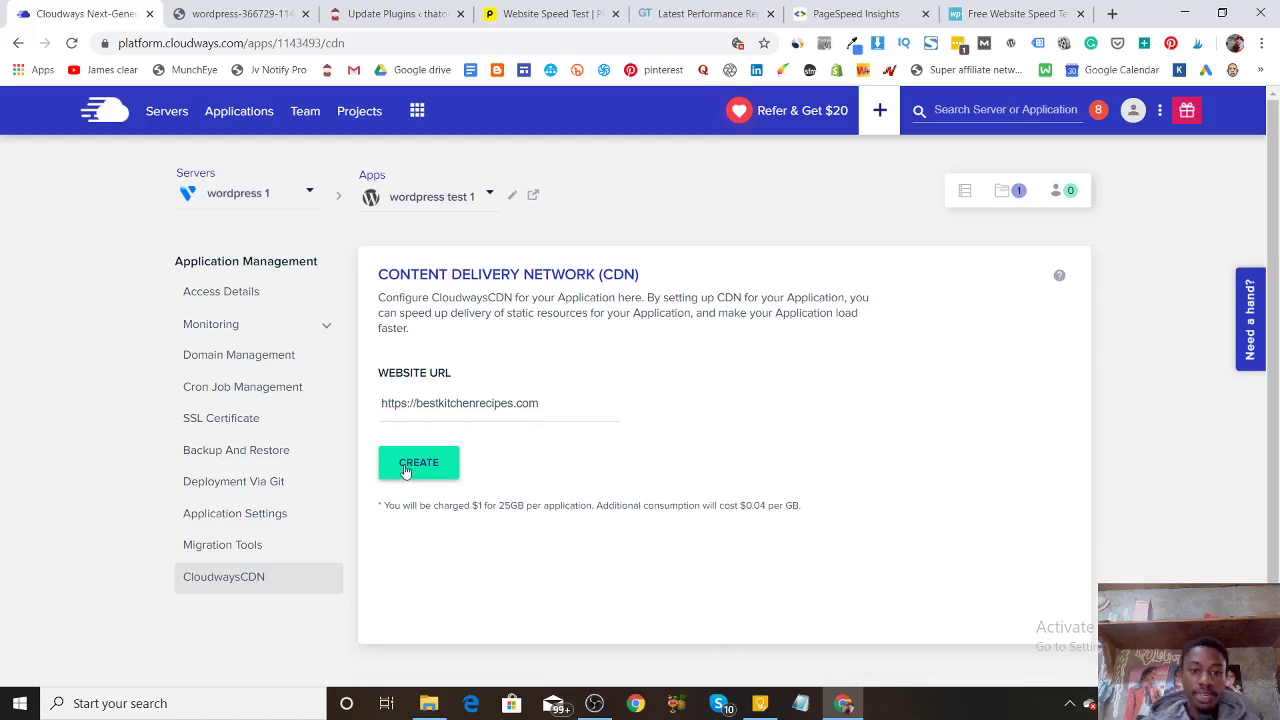
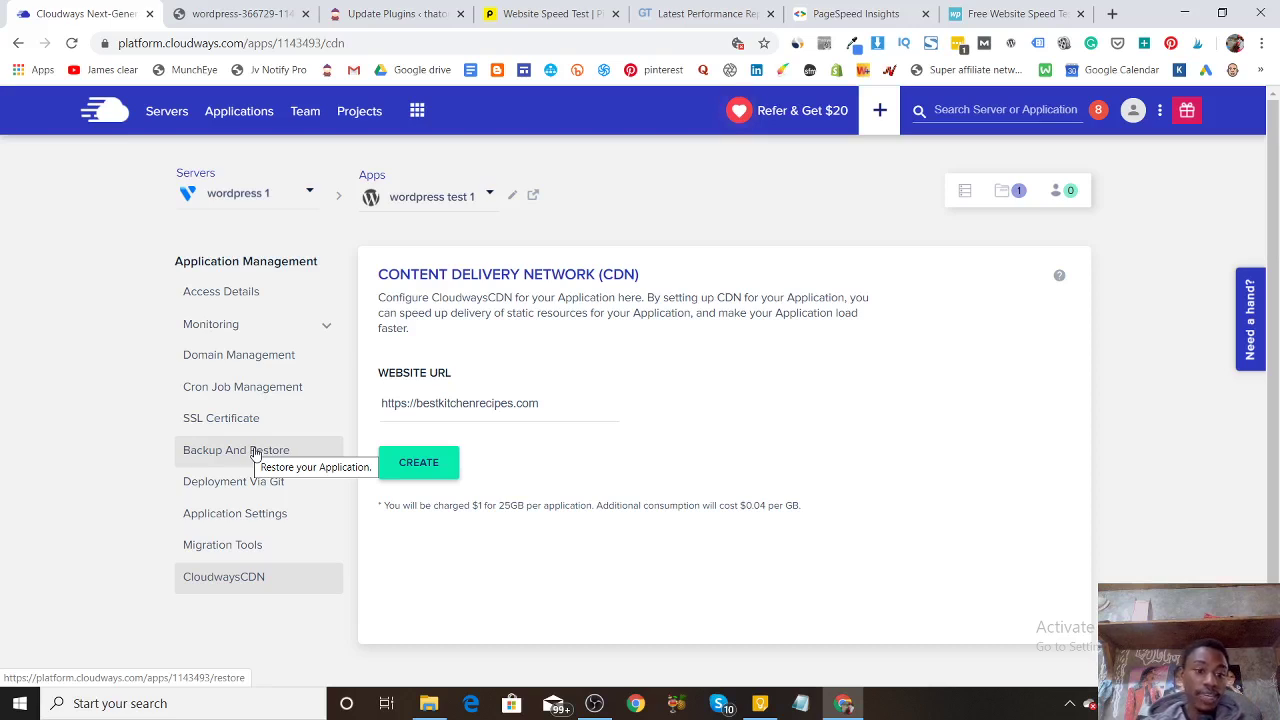
Review the general application settings of the WordPress app, including the Varnish, SSH access and HTTPS redirection options.
click(230, 518)
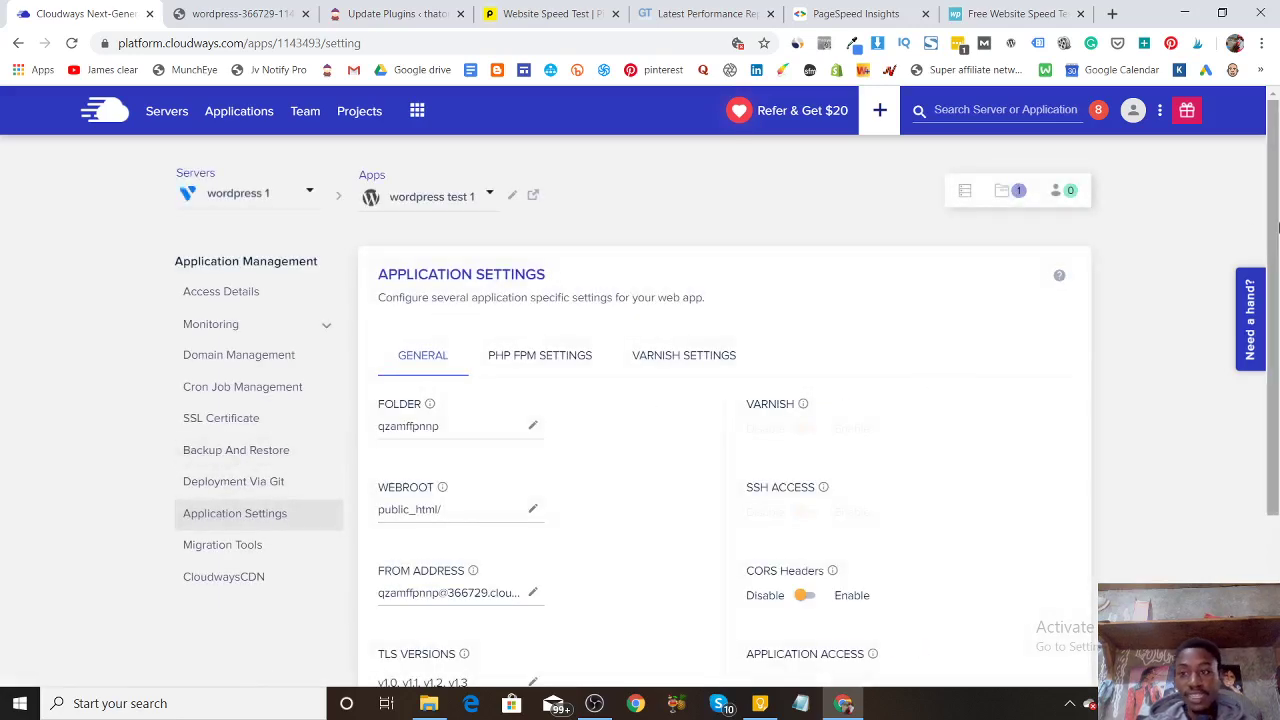
drag(1278, 228, 1272, 320)
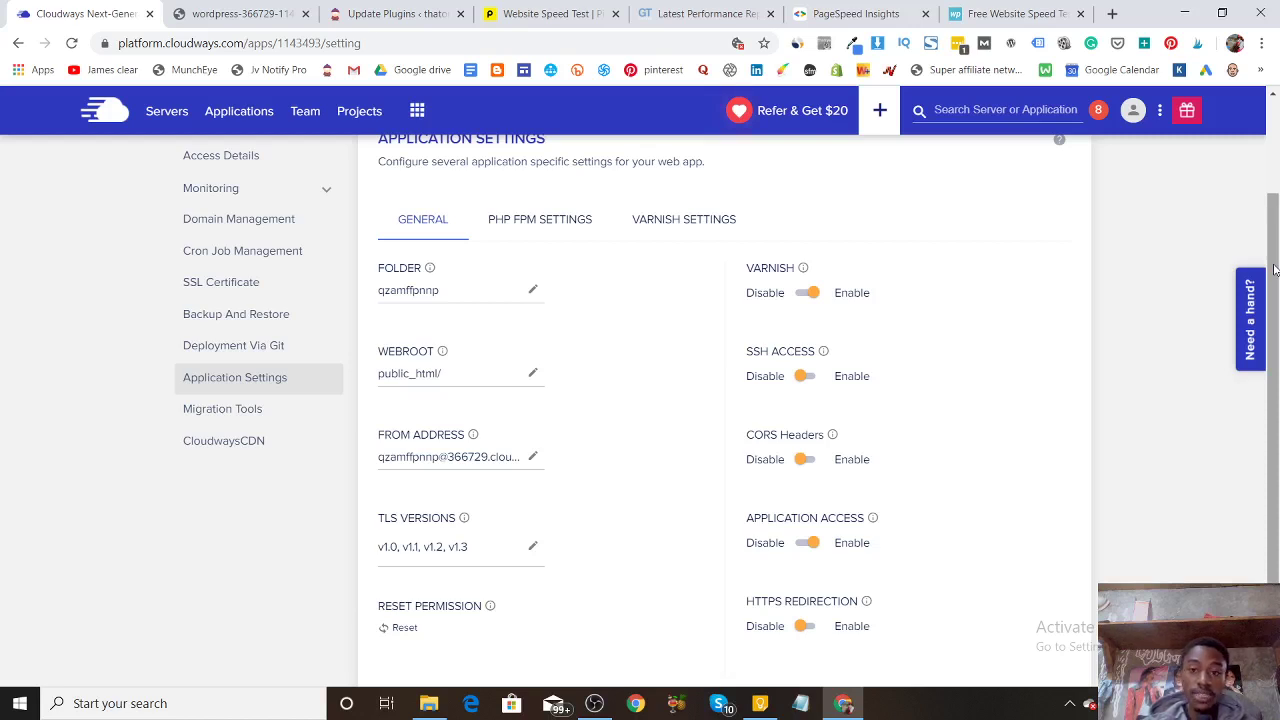
drag(1274, 270, 1276, 188)
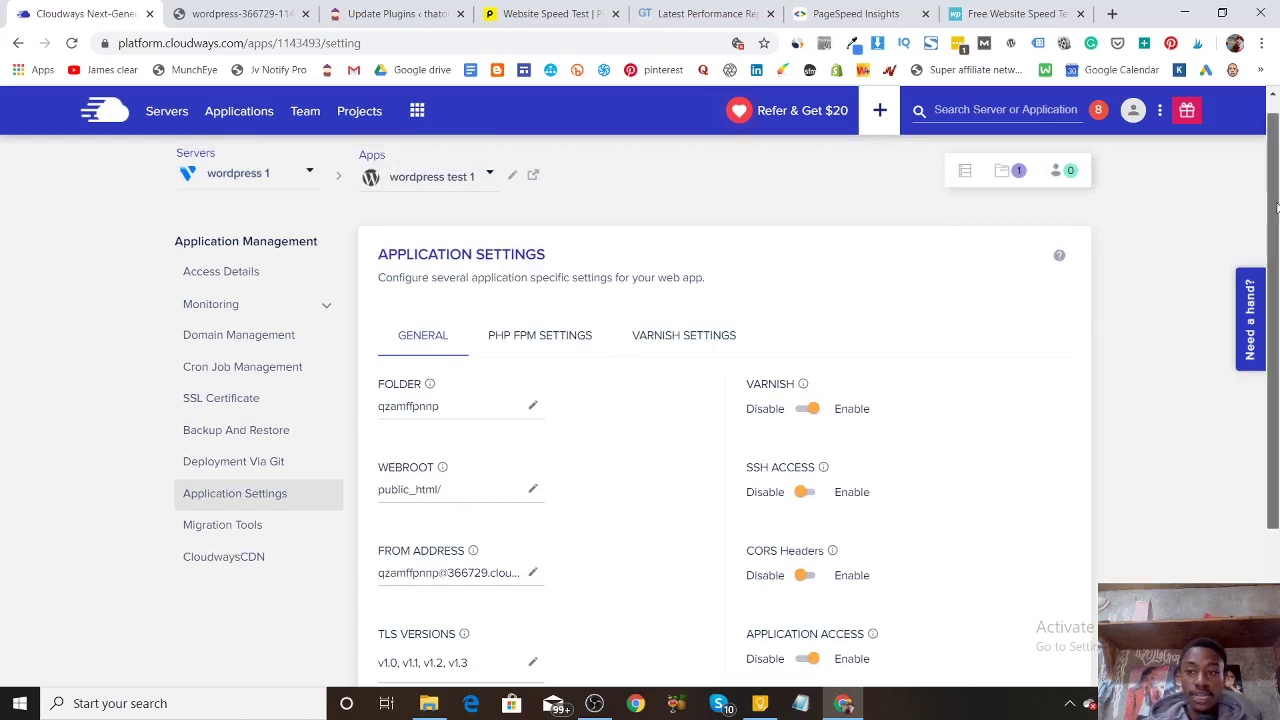
drag(1276, 188, 1276, 247)
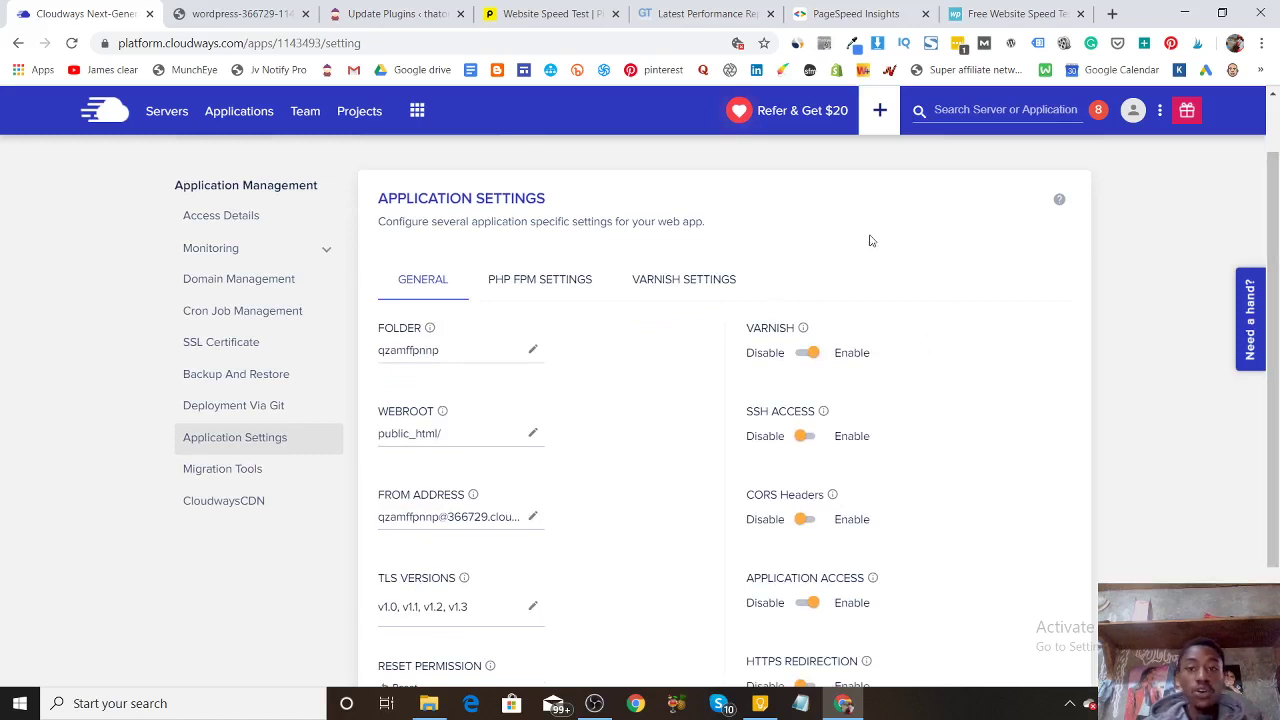
scroll(1130, 122, up, 1)
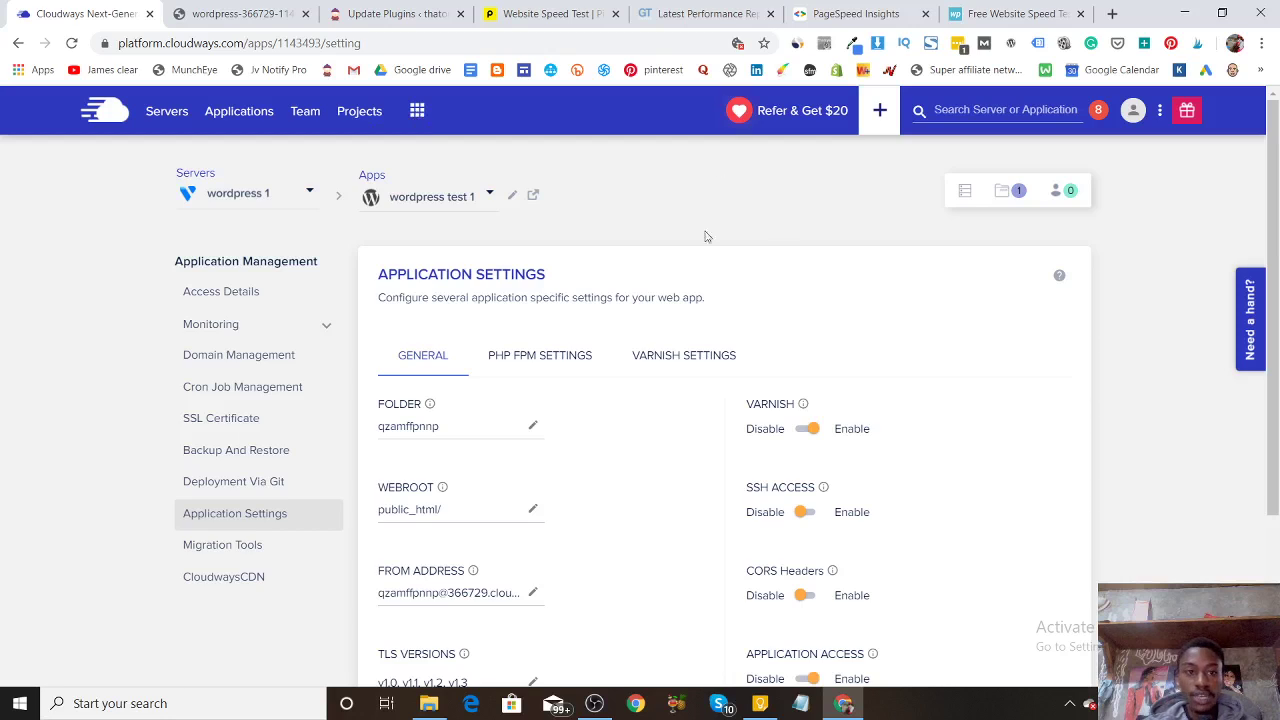
Start creating a new team member and examine the available status and job title choices.
click(305, 112)
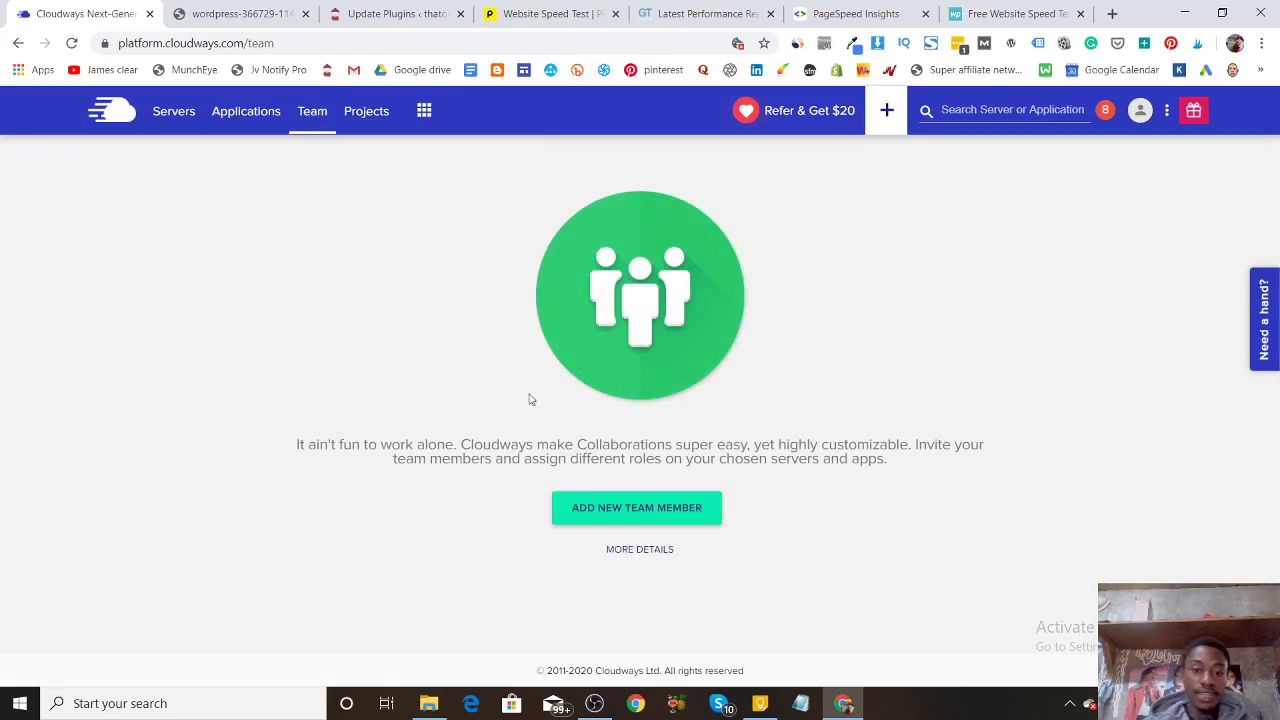
click(650, 507)
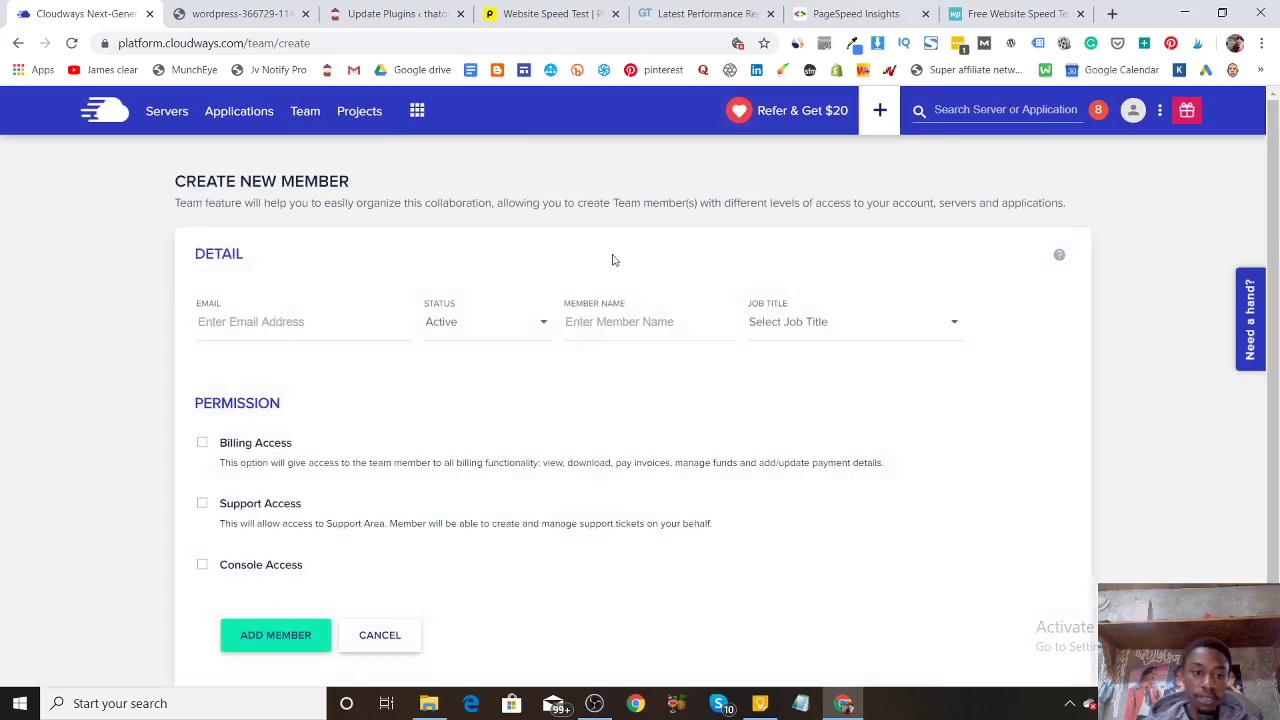
click(362, 326)
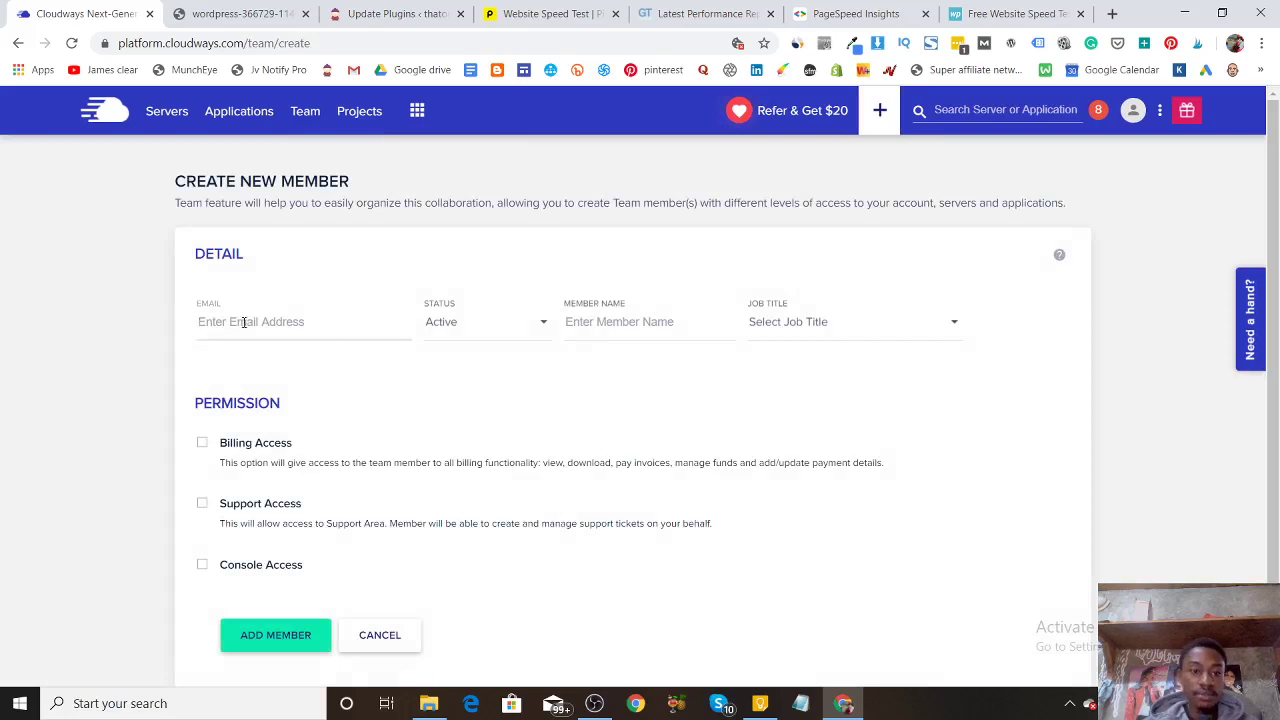
click(543, 325)
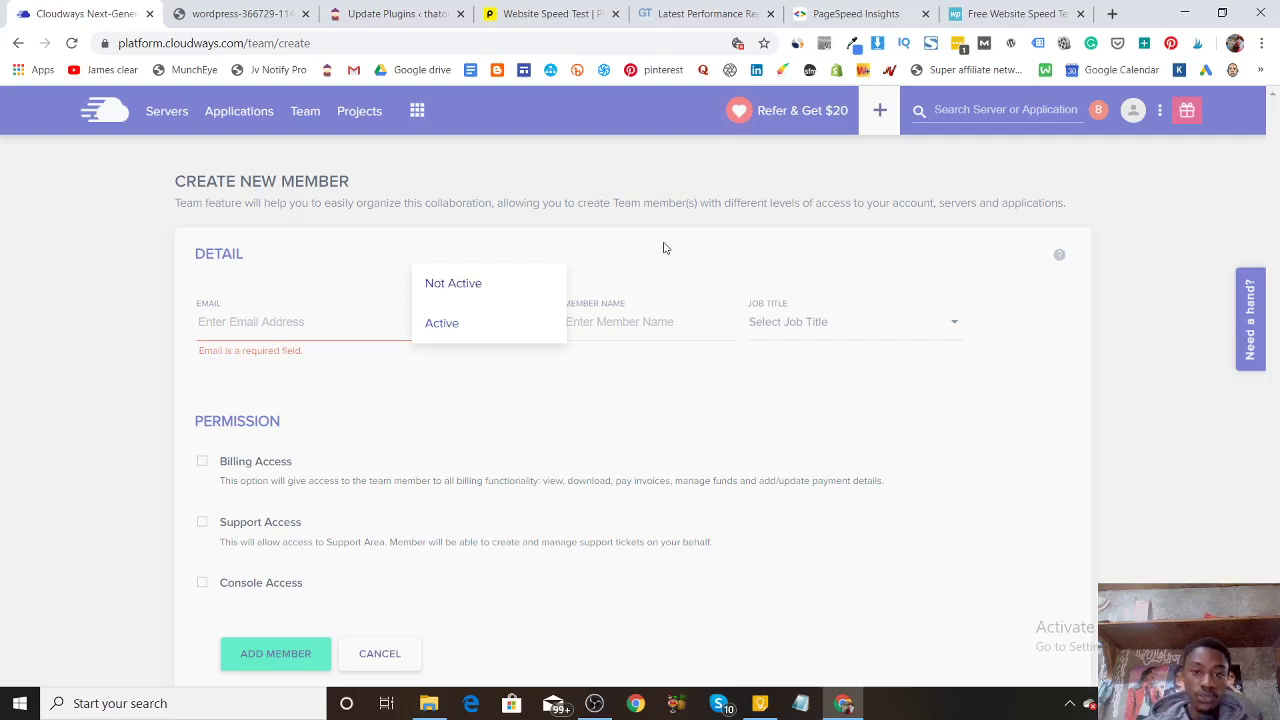
click(676, 313)
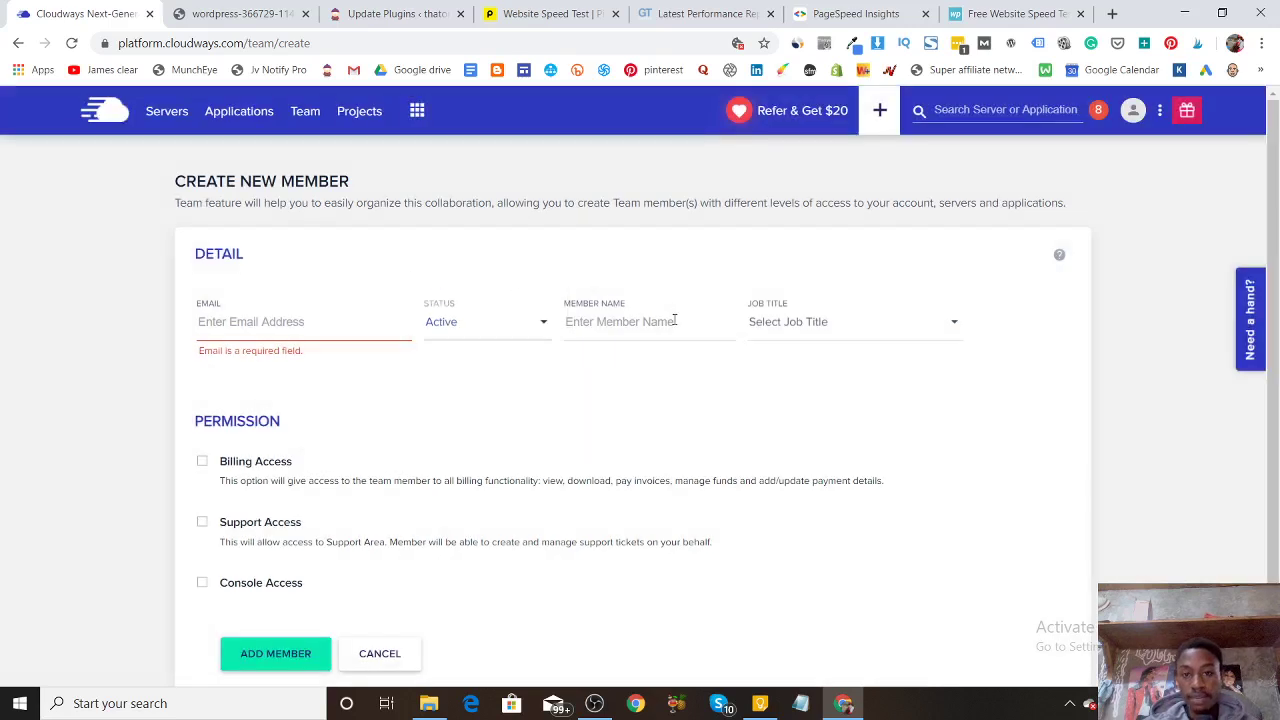
click(895, 325)
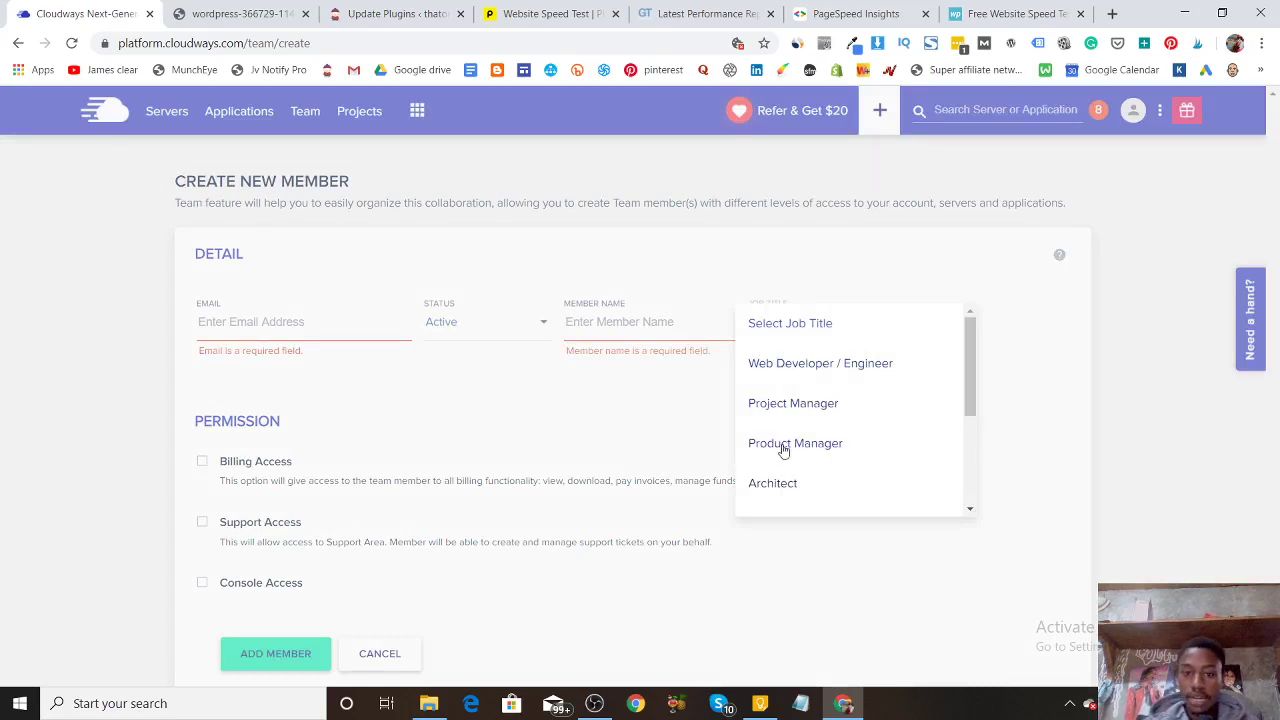
drag(970, 380, 947, 514)
click(823, 597)
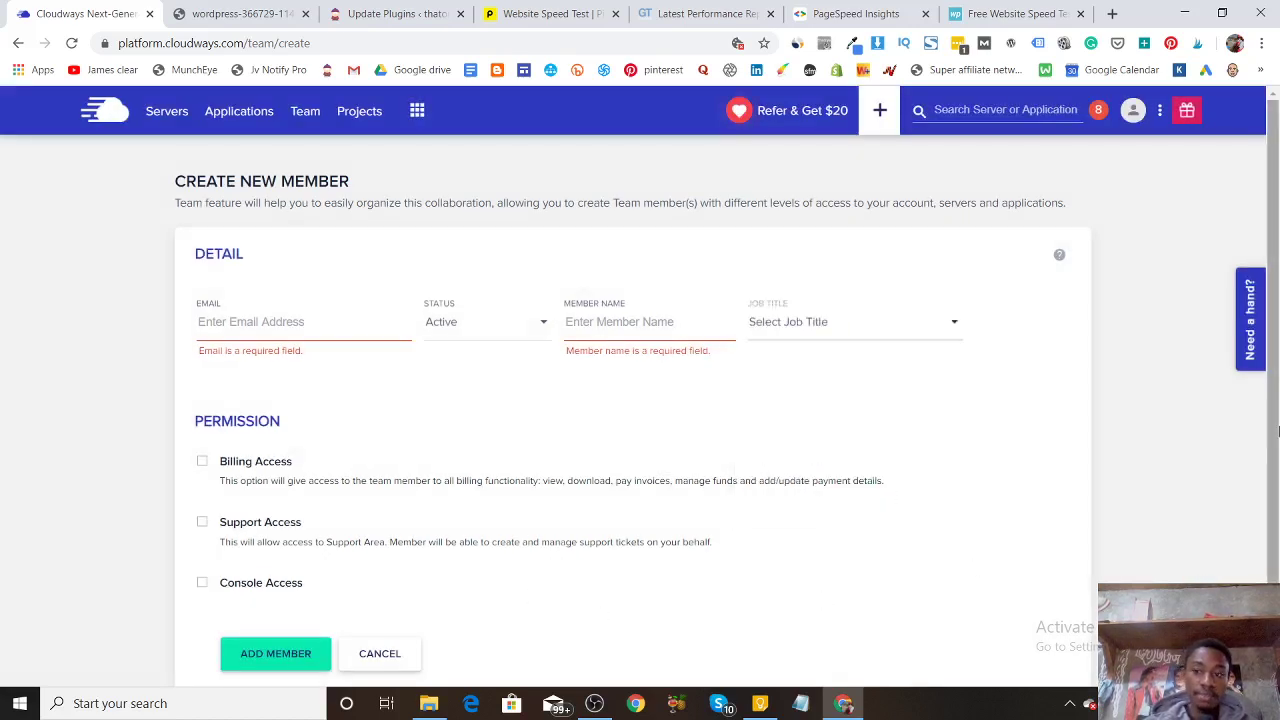
Give the new team member Console Access restricted to Limited Access, plus Support Access.
scroll(1278, 428, down, 1)
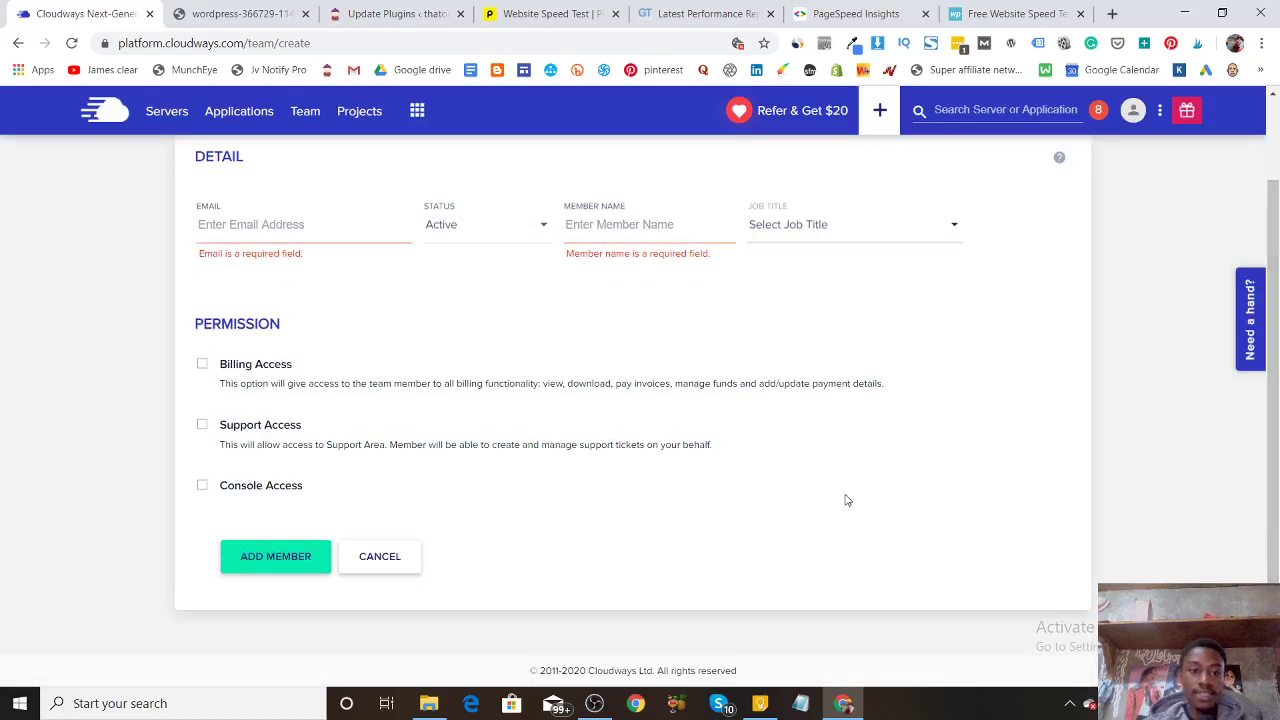
click(201, 486)
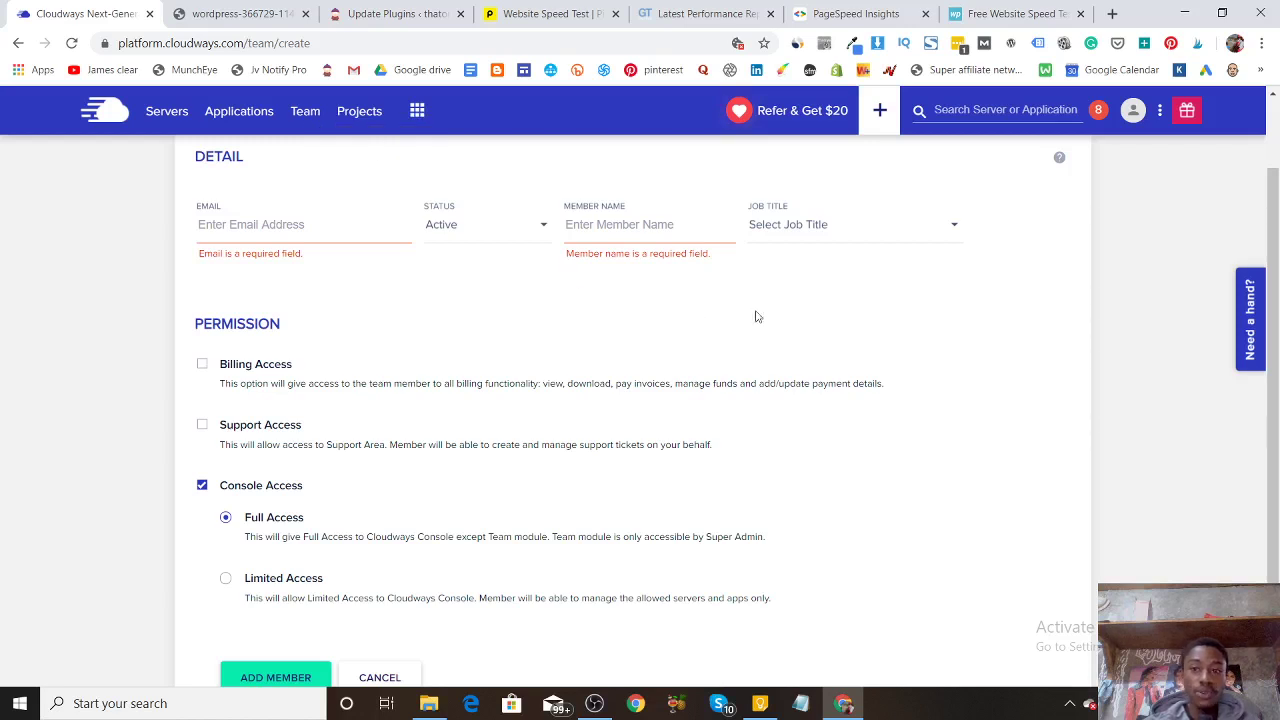
click(1272, 123)
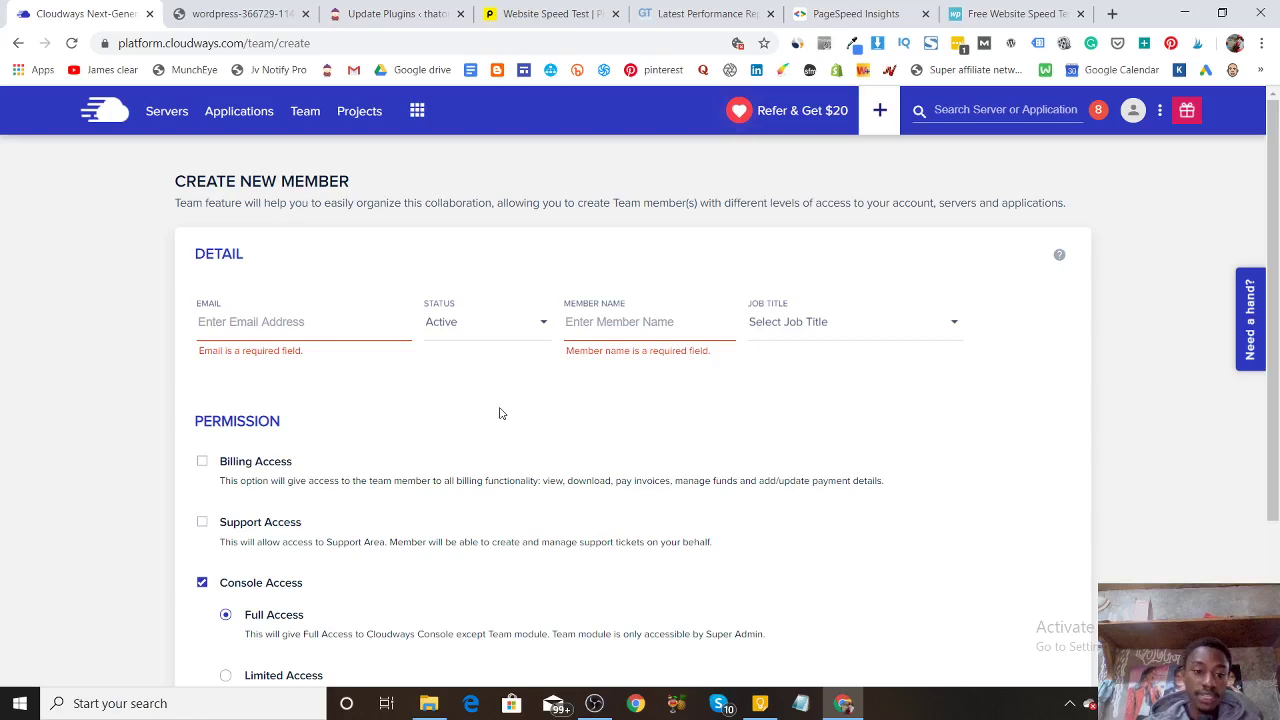
scroll(1268, 393, down, 1)
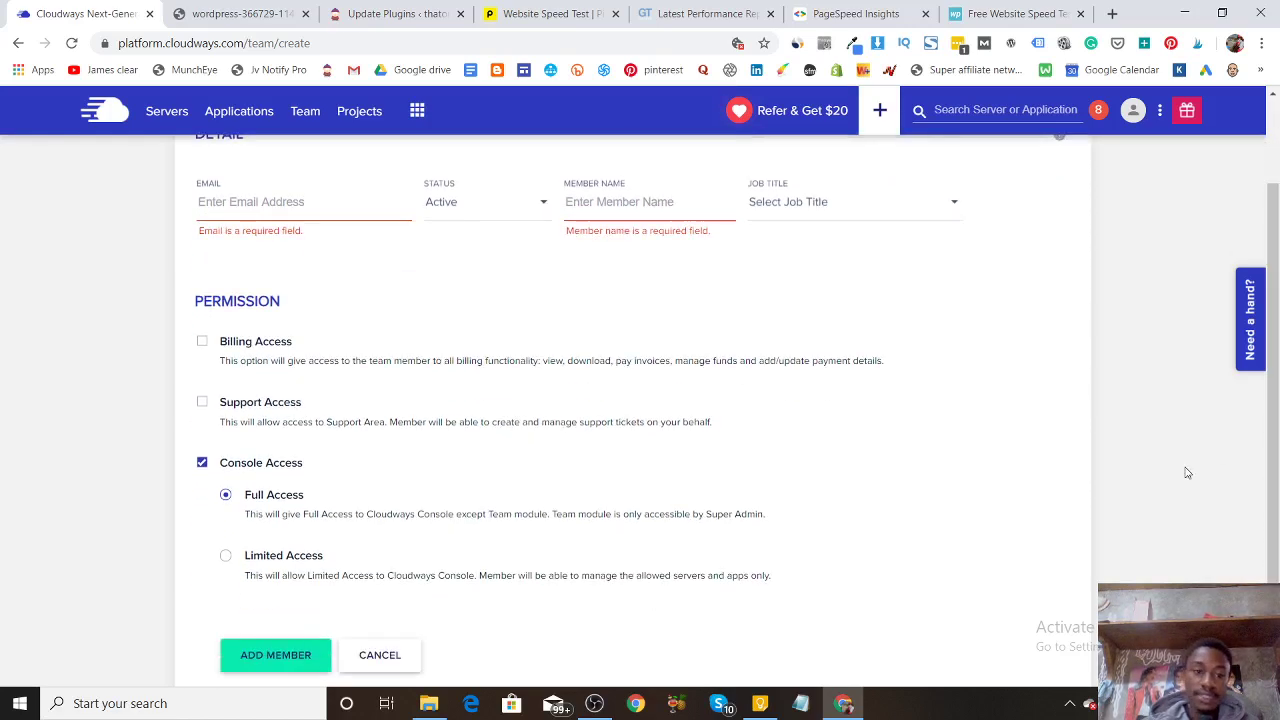
click(225, 557)
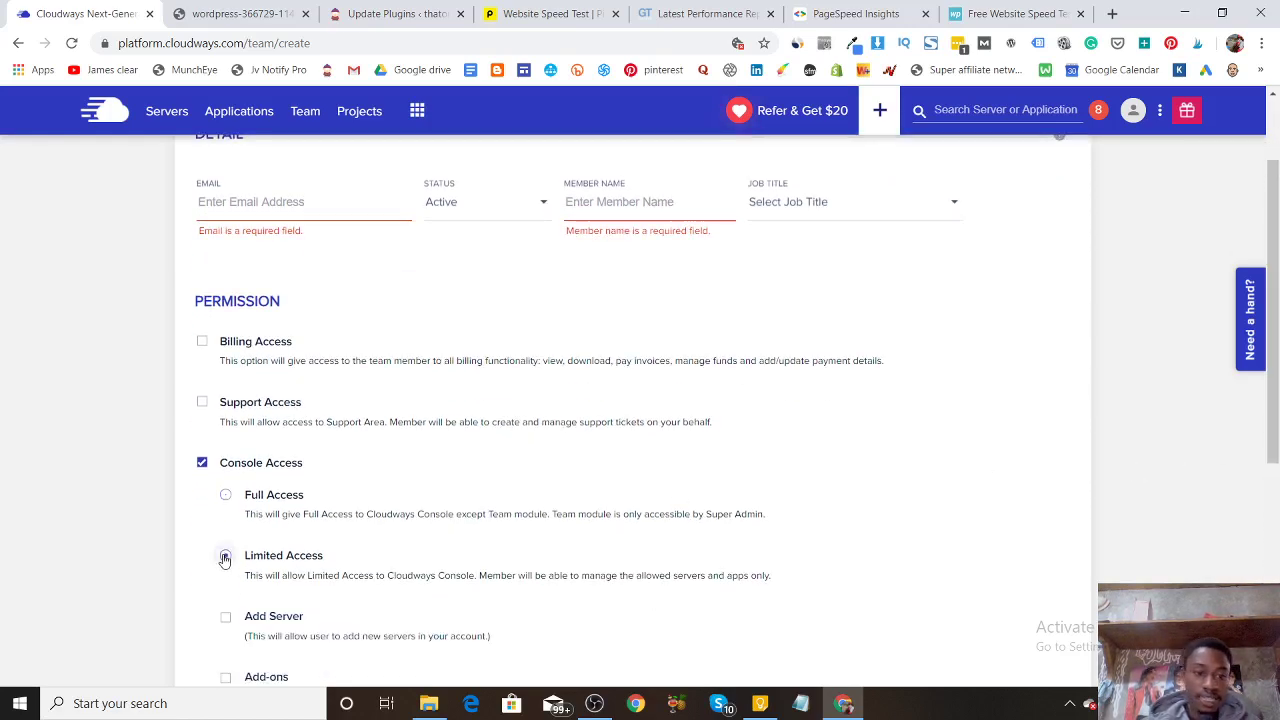
click(202, 403)
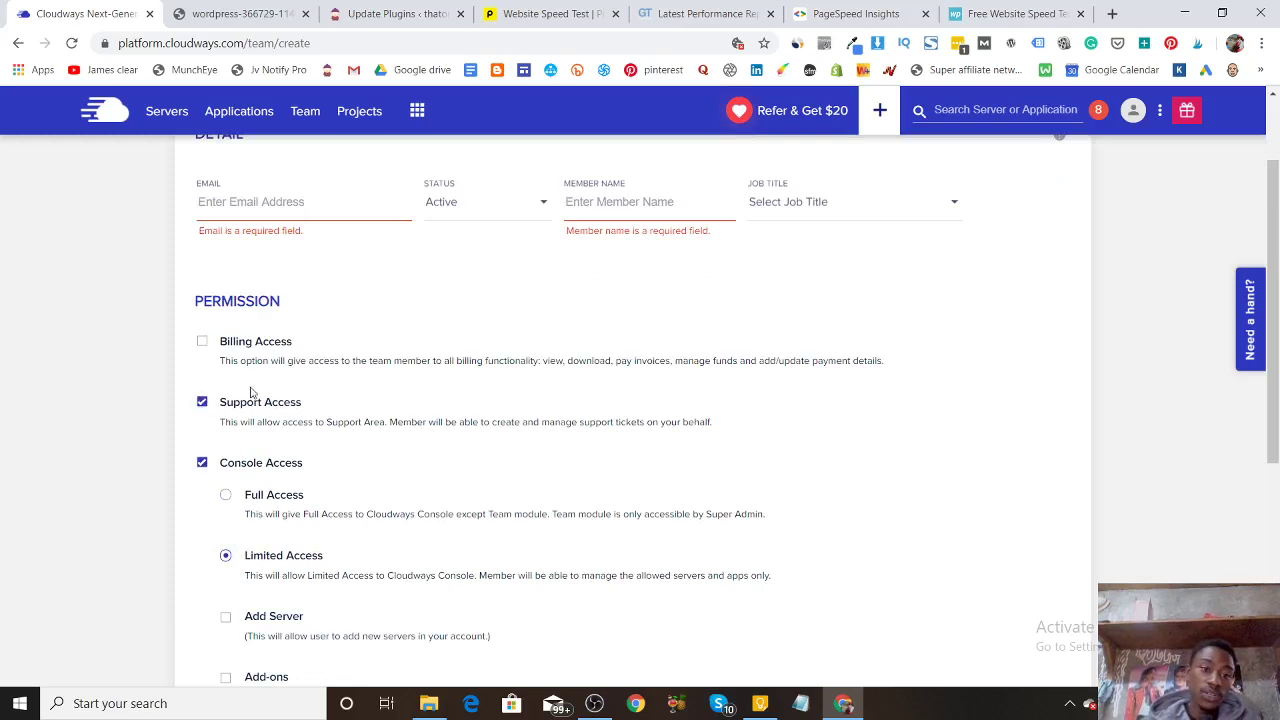
Grant the new team member Billing Access and remove their Console Access.
click(202, 341)
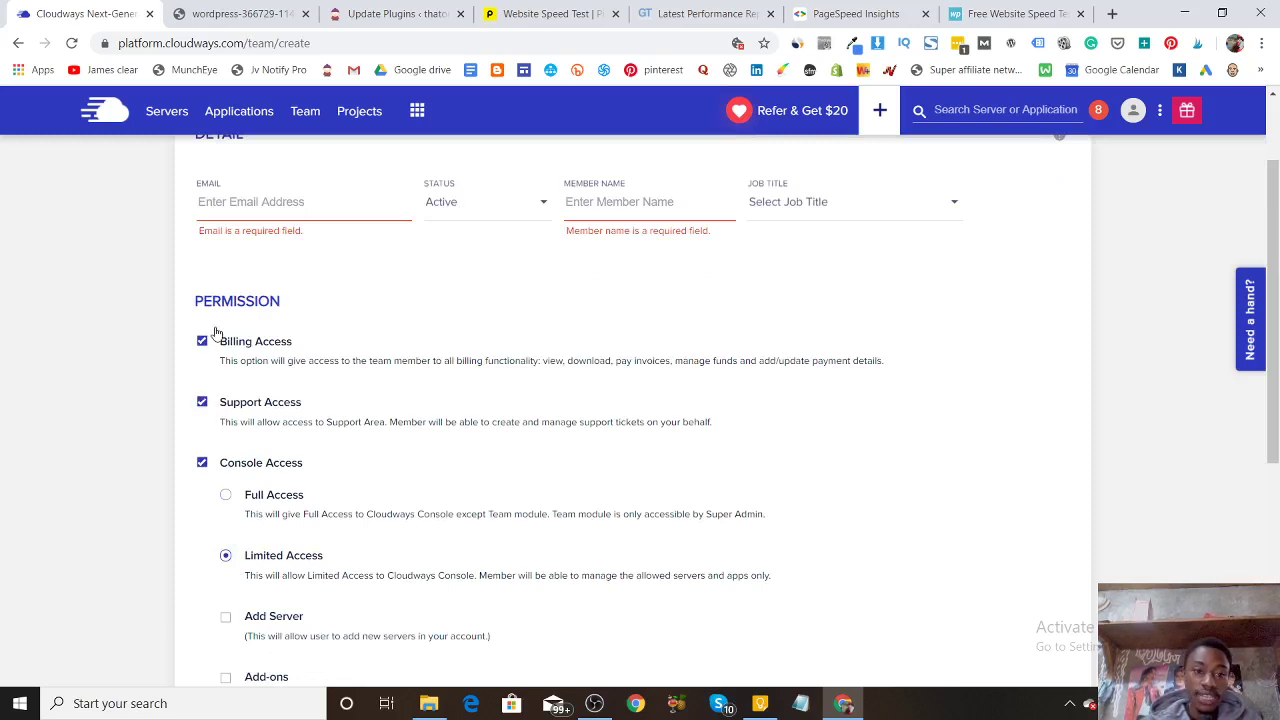
click(202, 462)
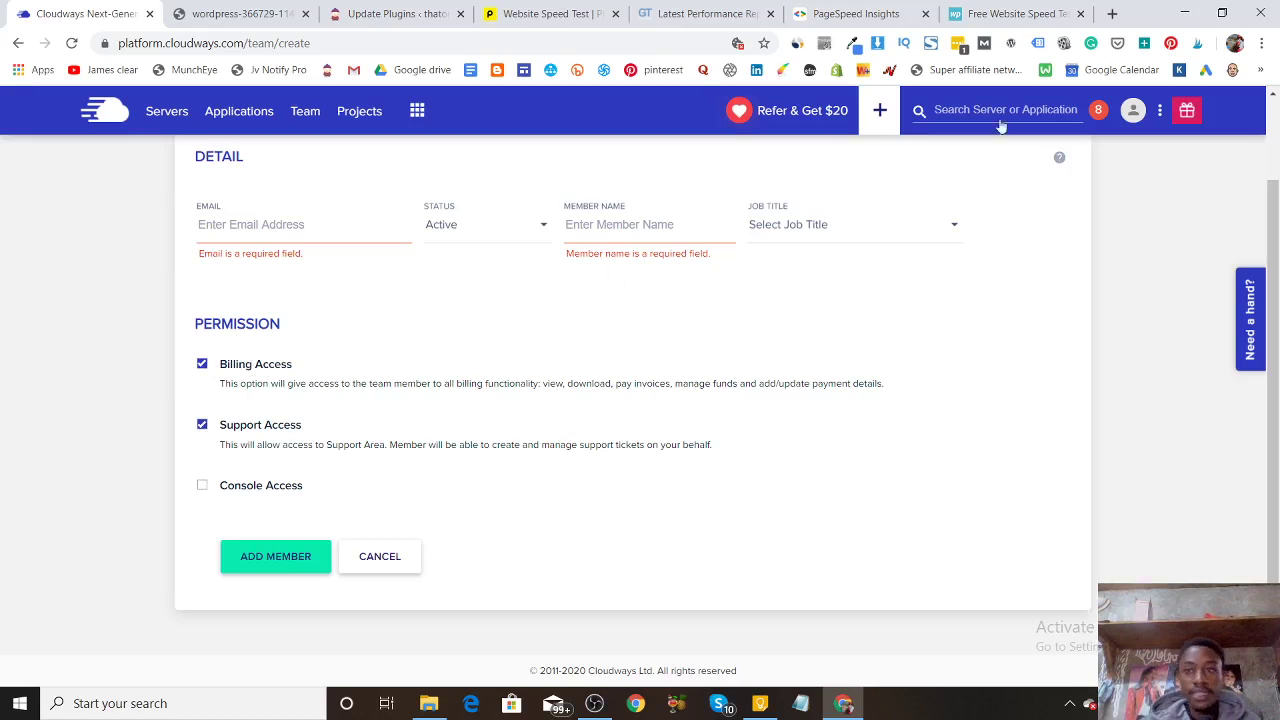
scroll(1048, 236, up, 1)
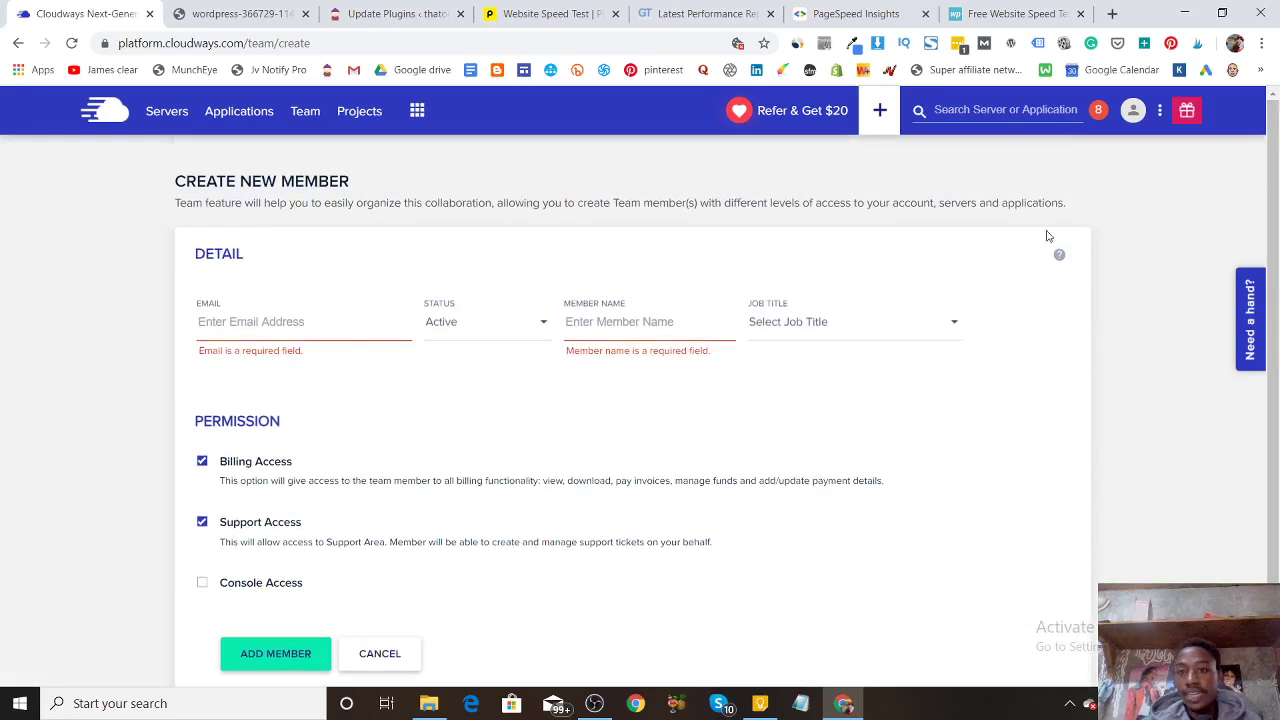
scroll(1123, 556, down, 1)
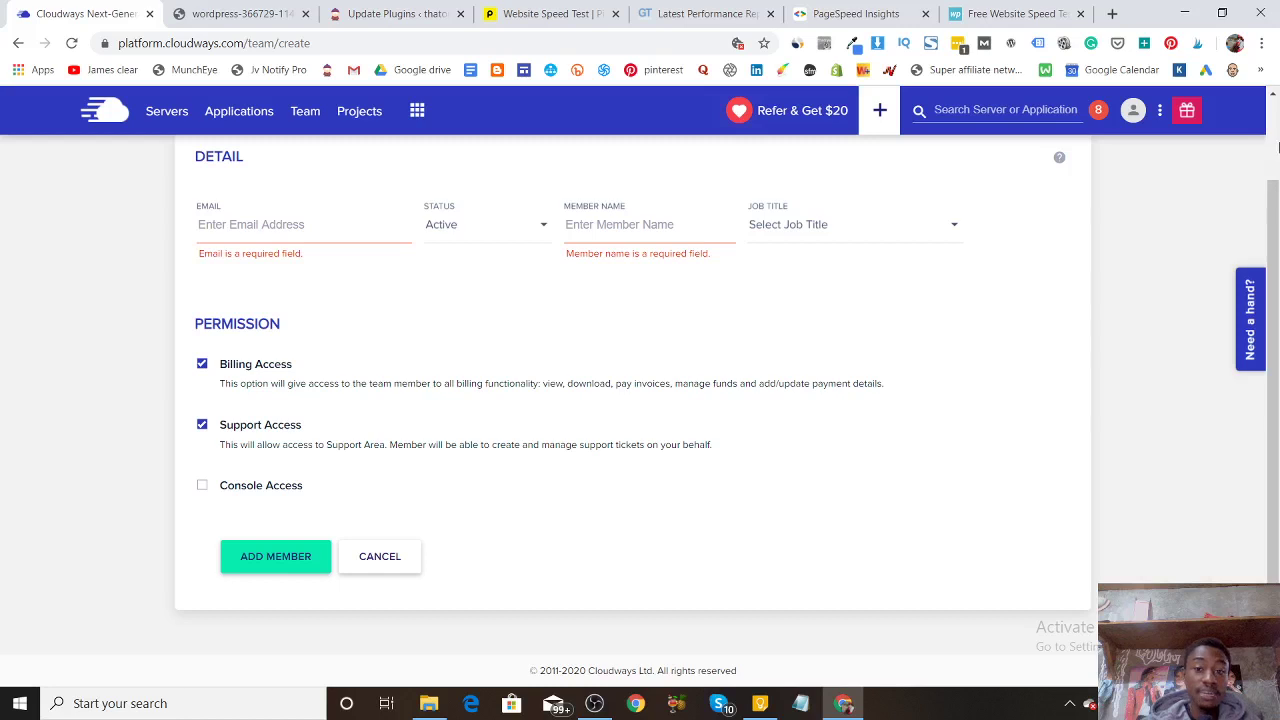
click(1275, 125)
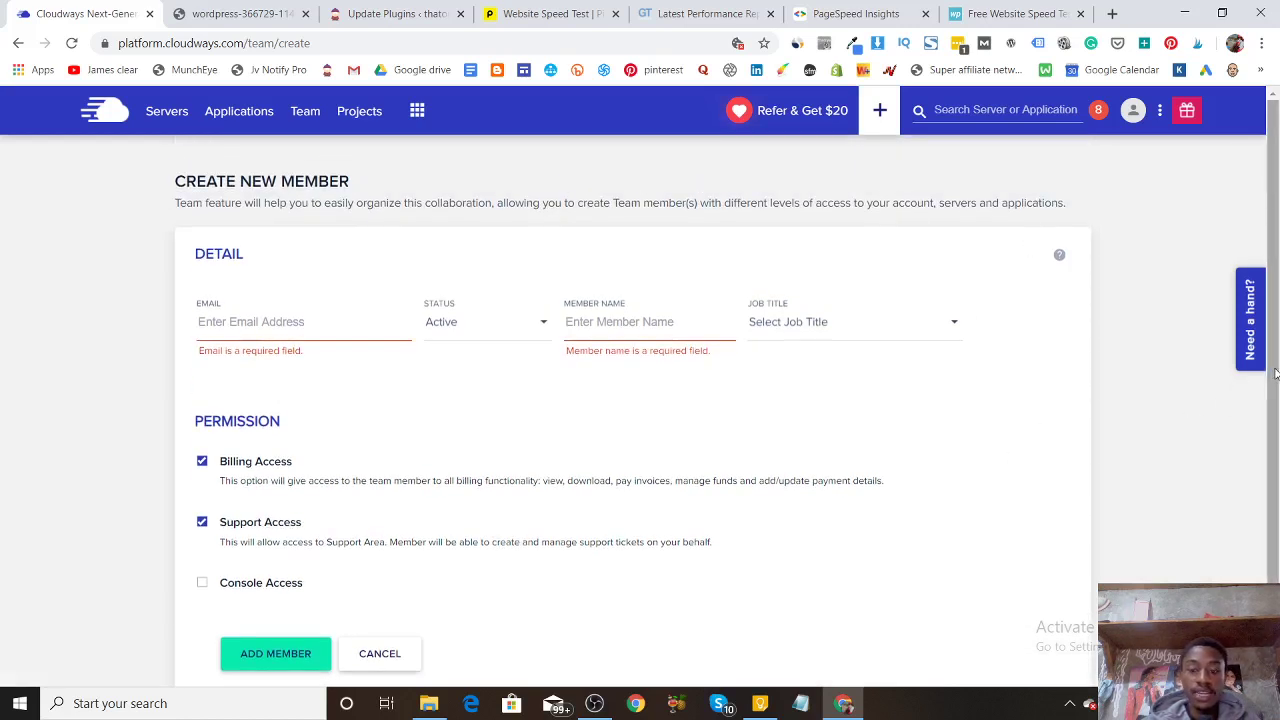
drag(1275, 373, 1277, 485)
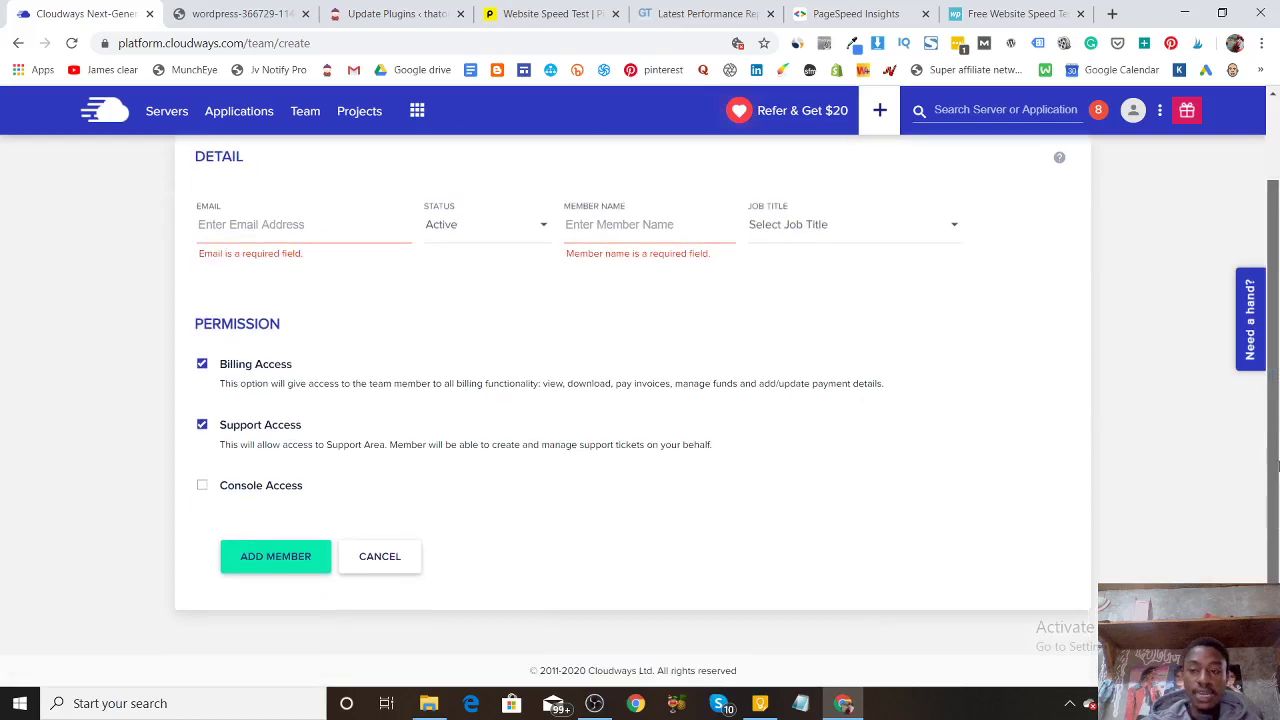
scroll(1267, 510, up, 1)
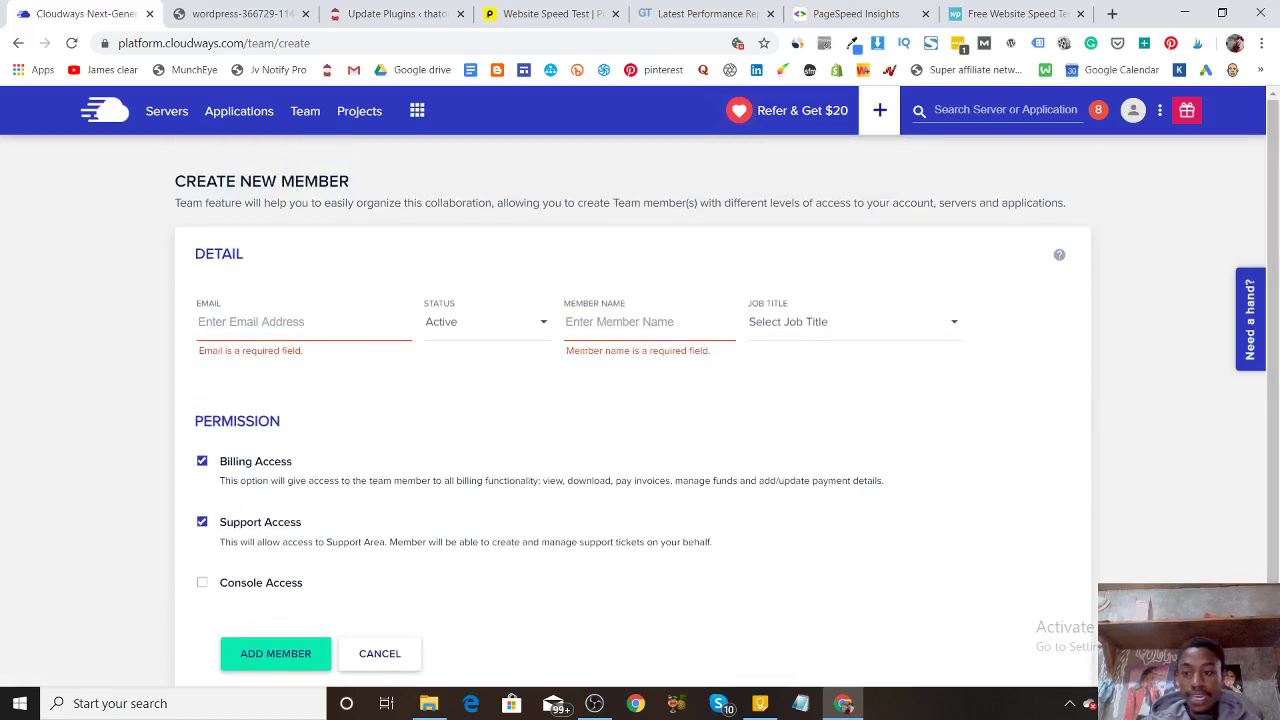
scroll(1273, 371, down, 1)
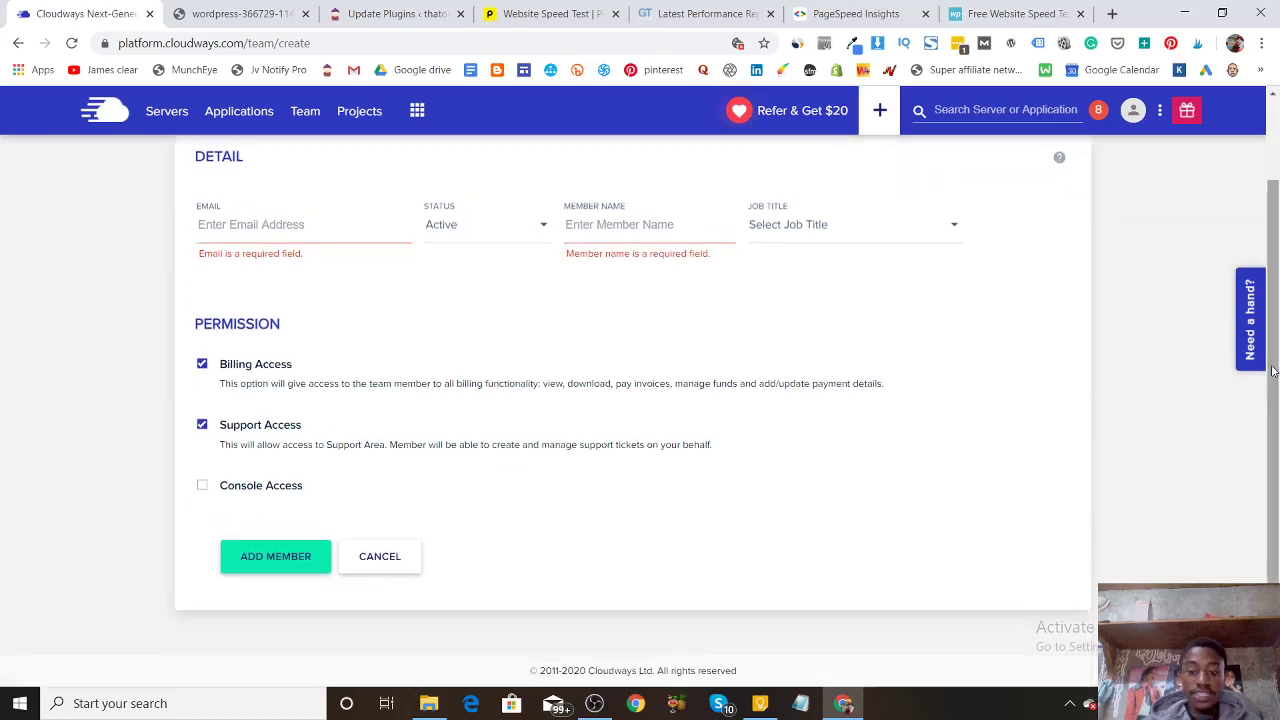
scroll(1273, 371, up, 1)
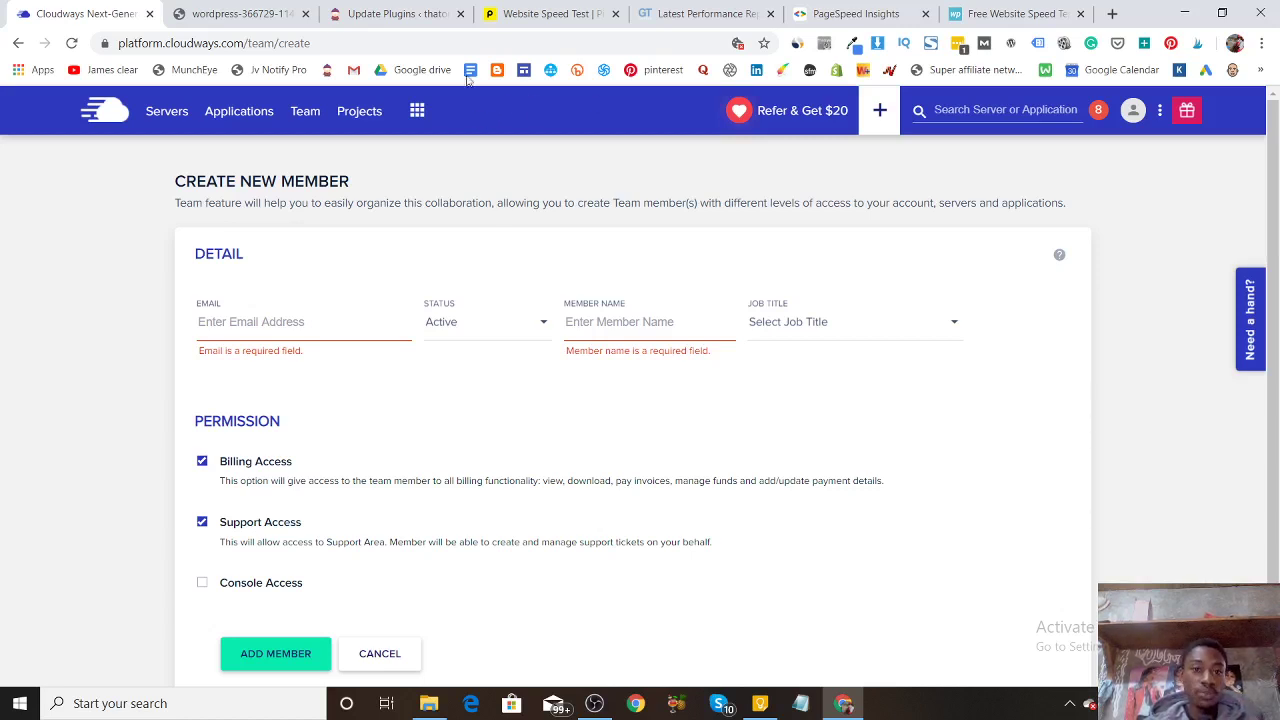
Review thatonlinehelper.com's speed reports in Pingdom, GTmetrix and PageSpeed Insights, including the PageSpeed mobile results.
click(545, 13)
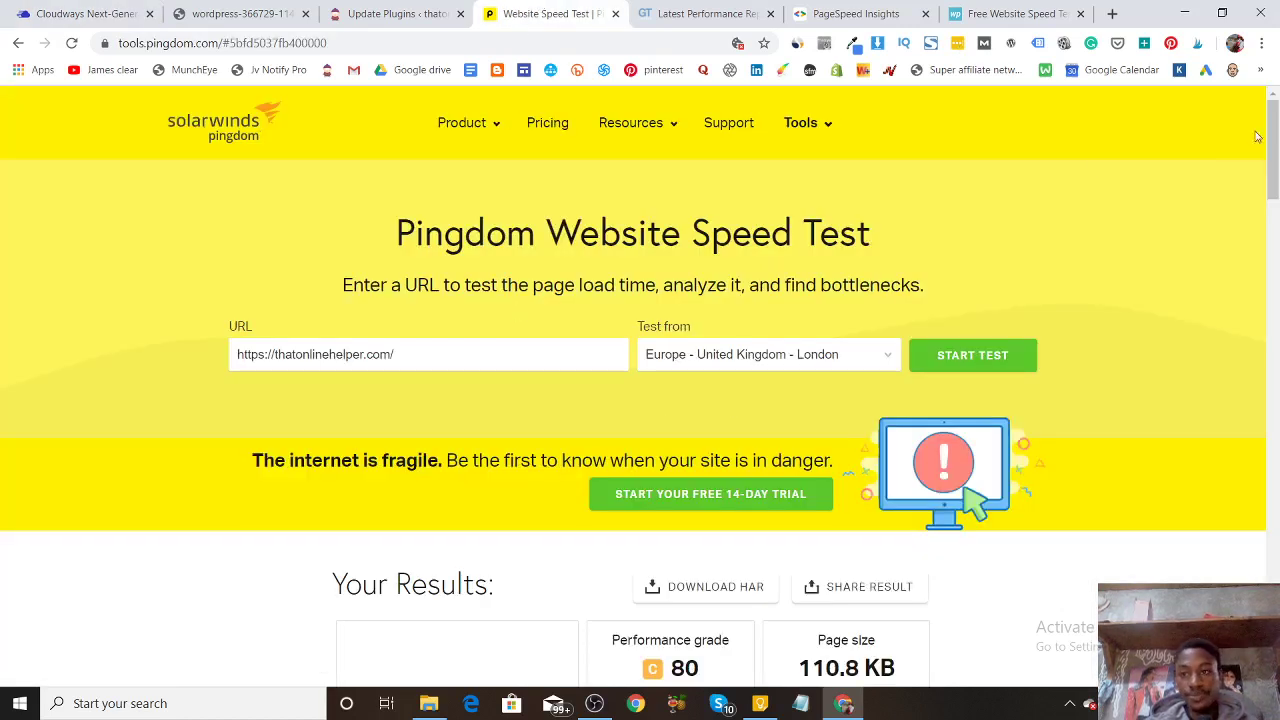
scroll(1060, 240, down, 2)
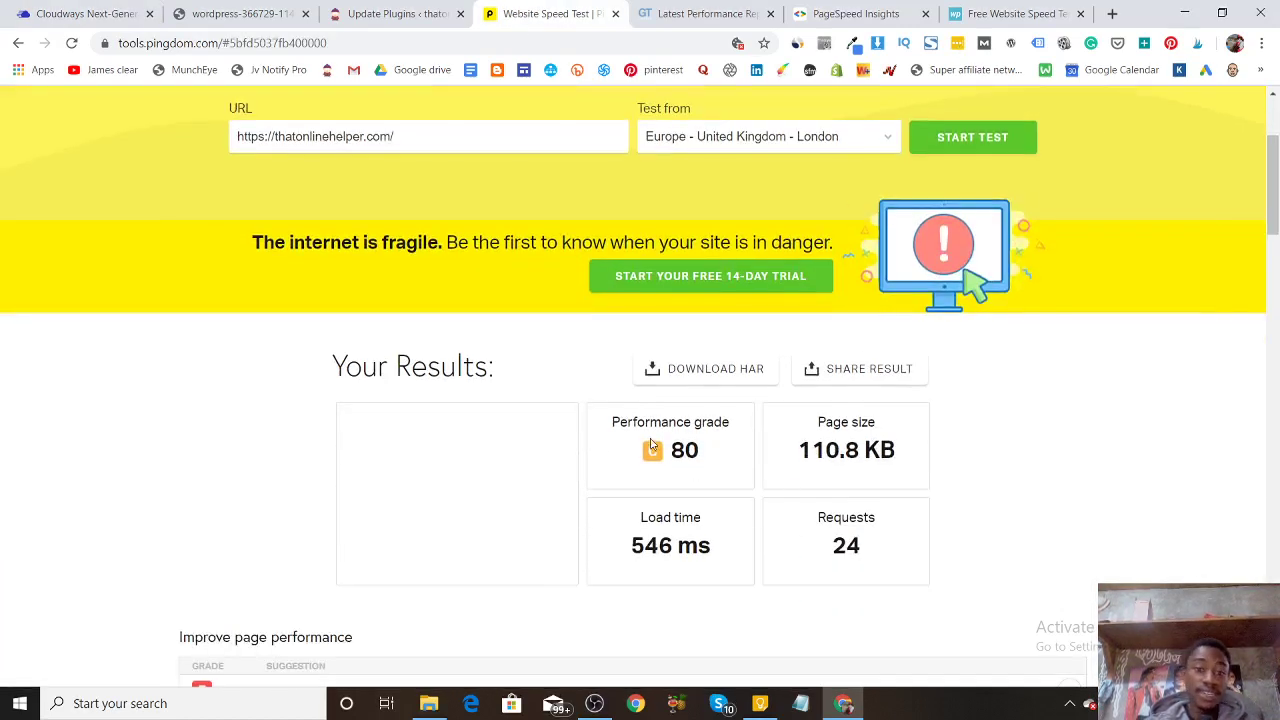
click(690, 14)
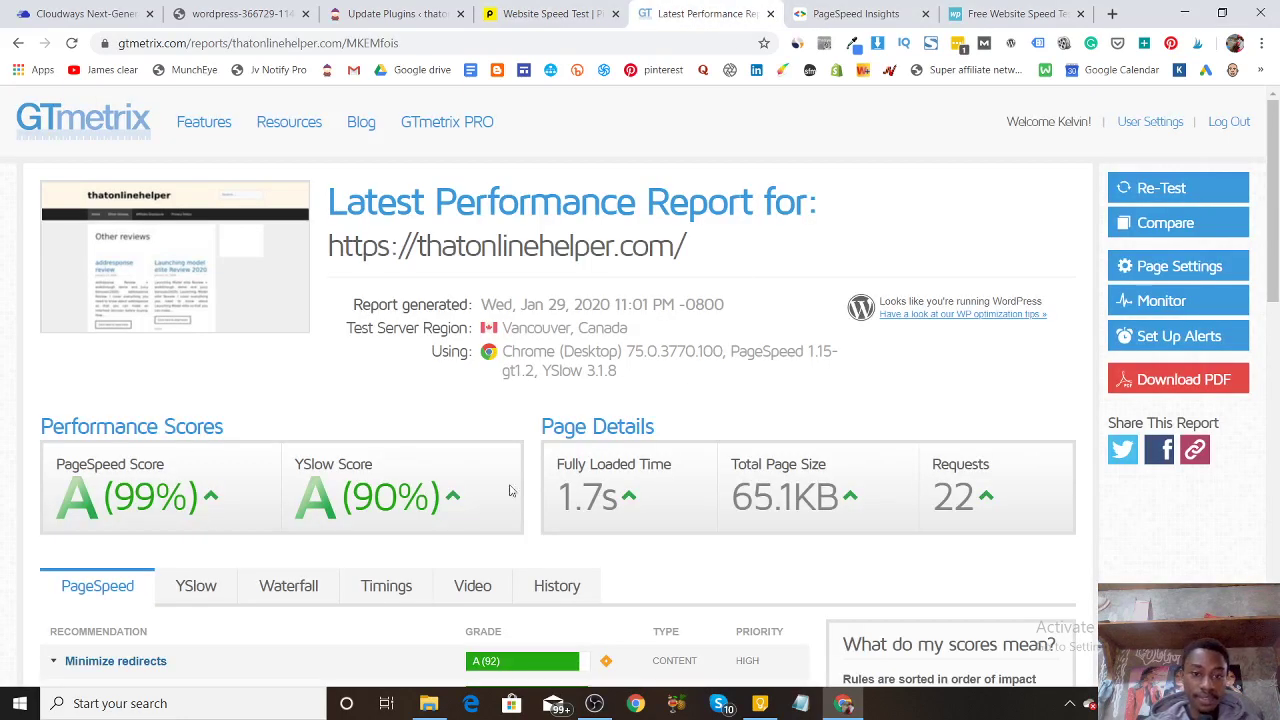
click(840, 13)
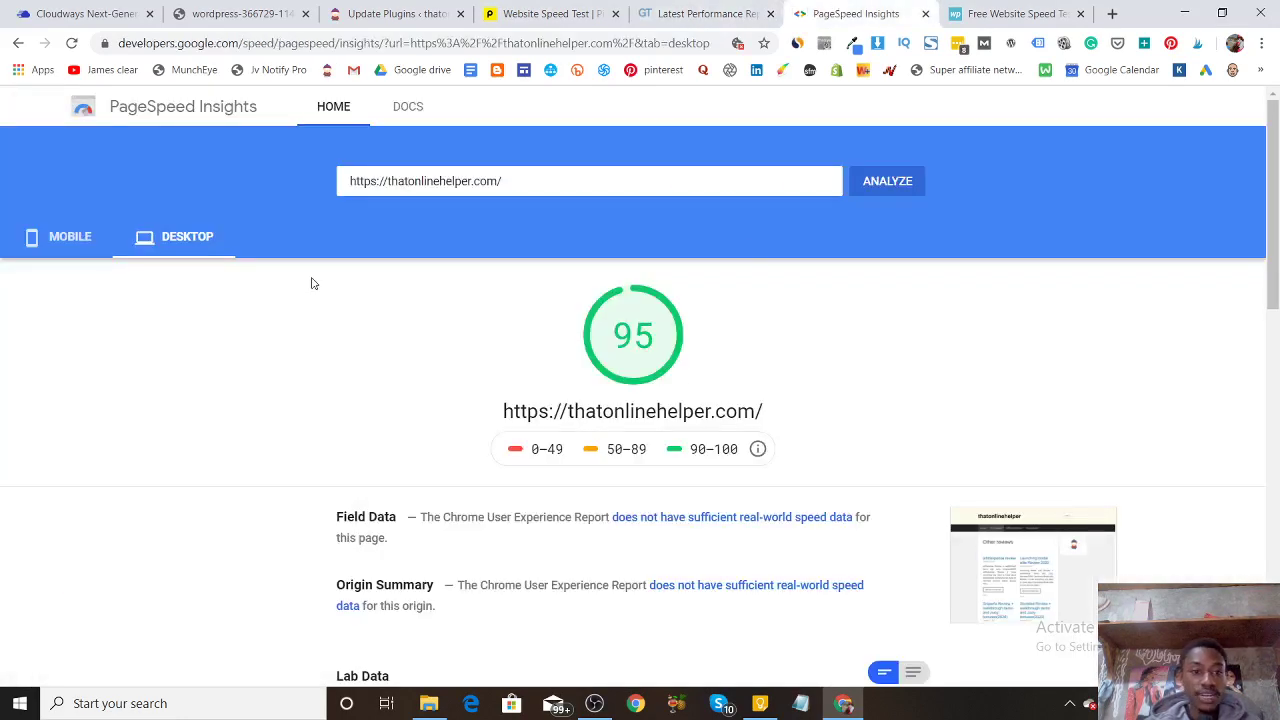
click(55, 250)
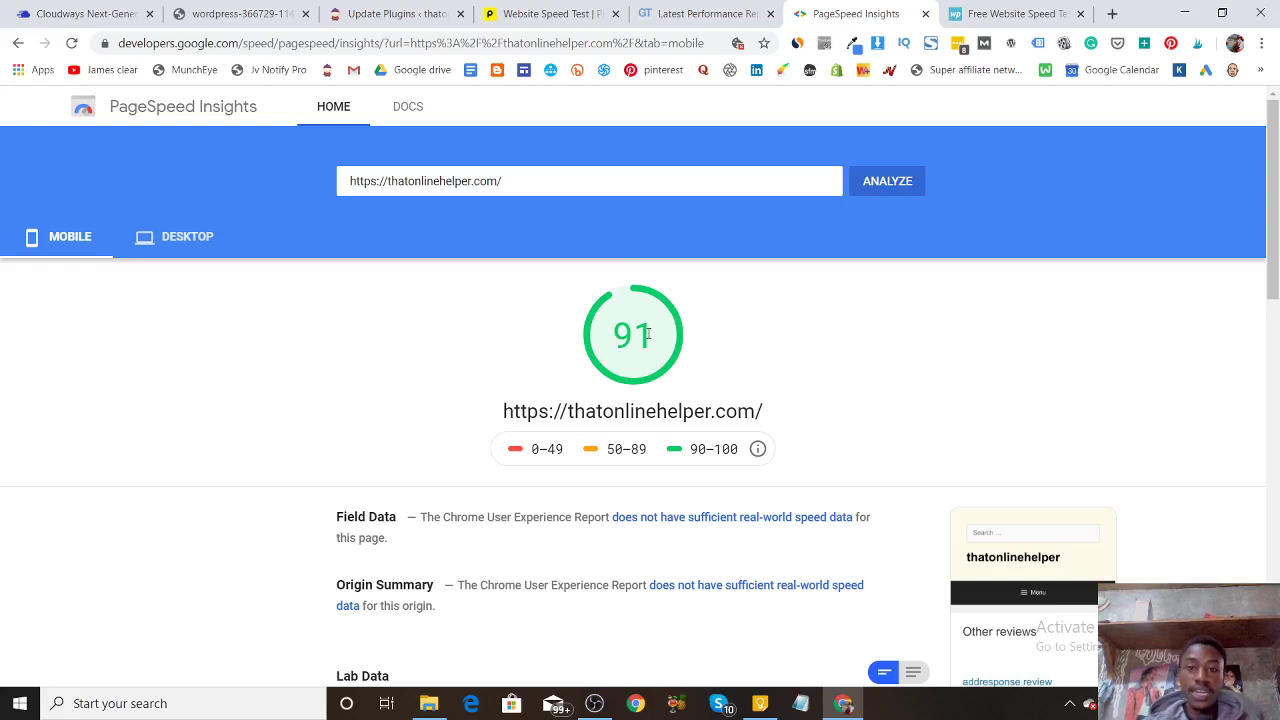
Examine the load time, performance grade, page size and requests for thatonlinehelper.com in the IsItWP speed test.
key(ctrl+Tab)
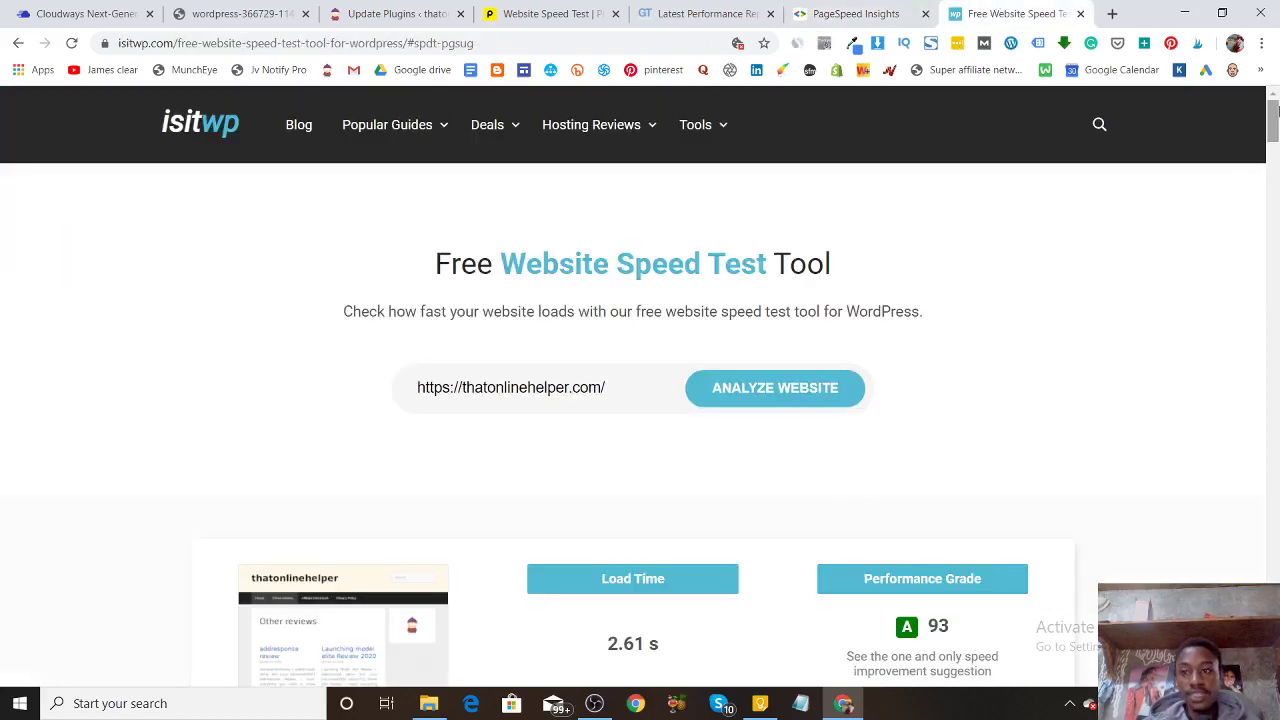
drag(1273, 122, 1275, 150)
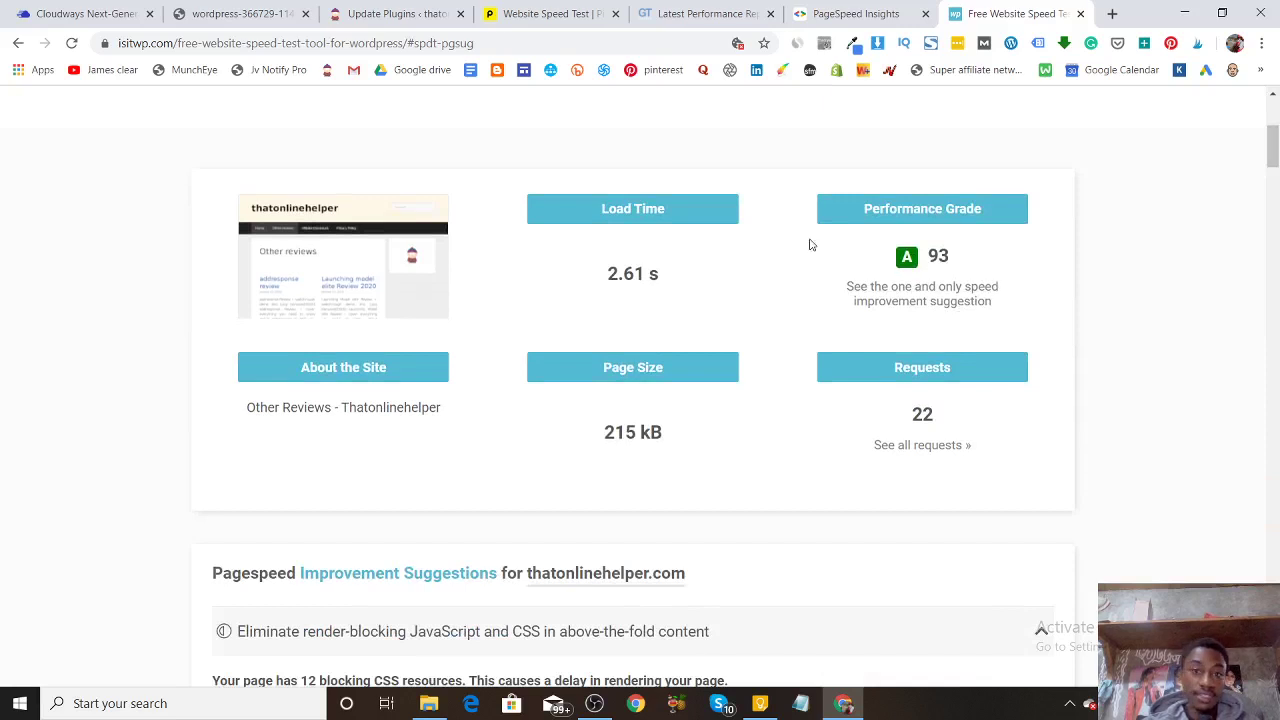
scroll(1273, 95, up, 2)
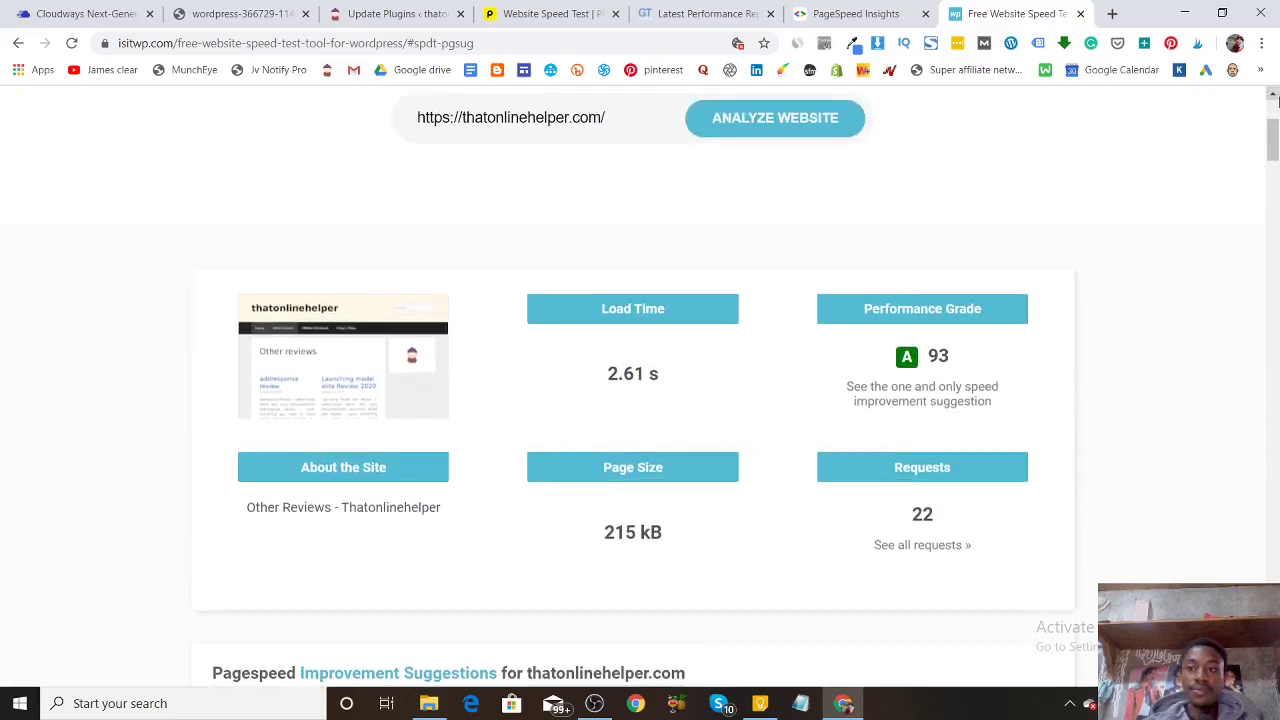
scroll(1273, 95, up, 2)
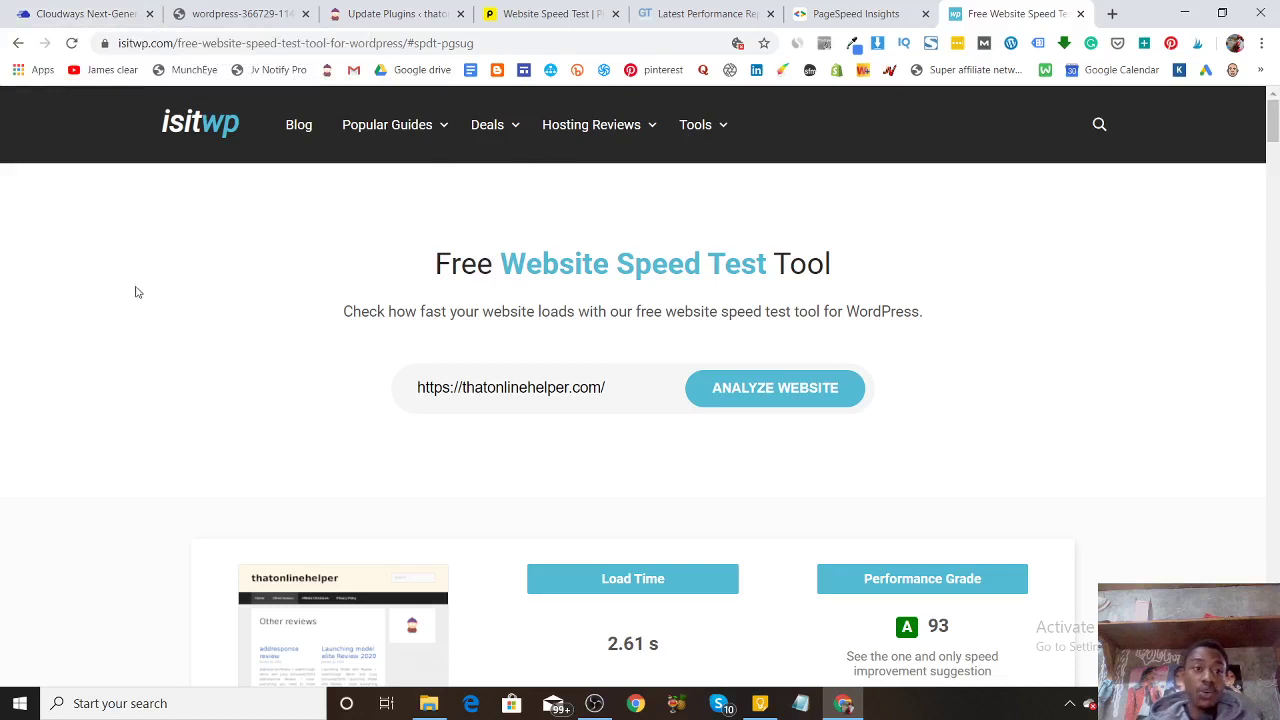
Return to Cloudways, read back through the earlier live support chat to its beginning, and minimize the chat.
click(90, 14)
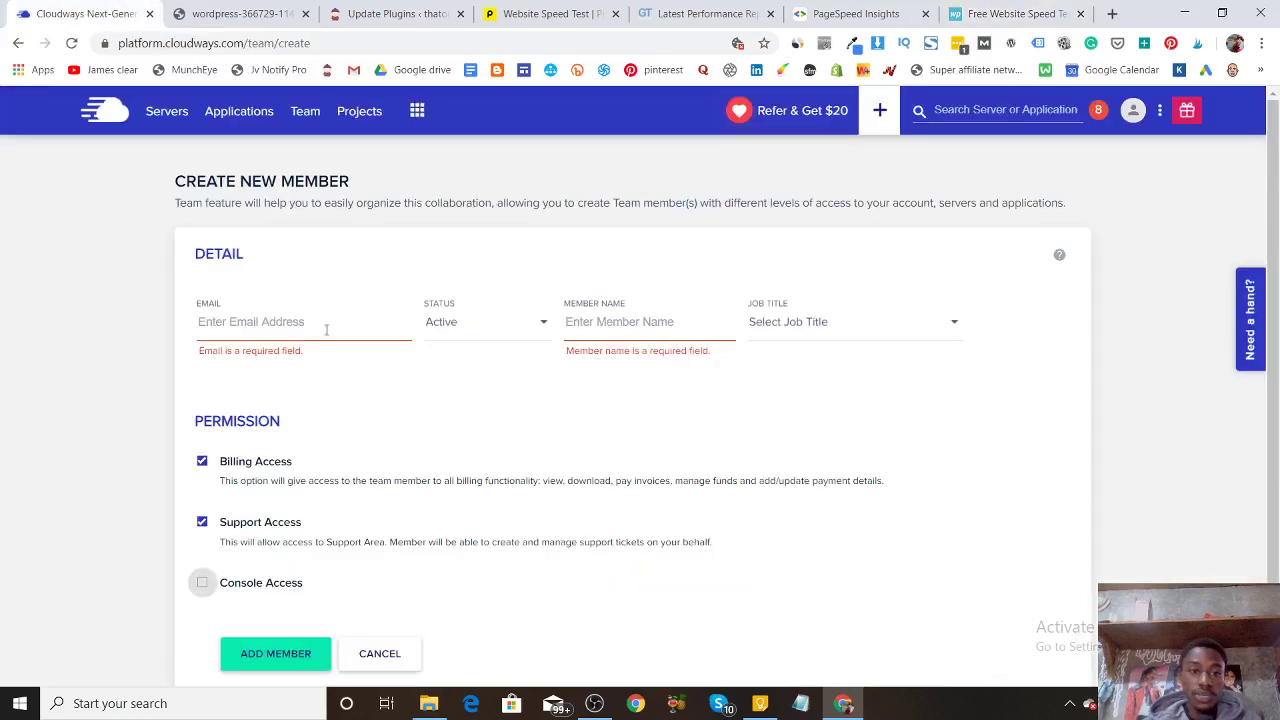
click(1252, 308)
click(972, 528)
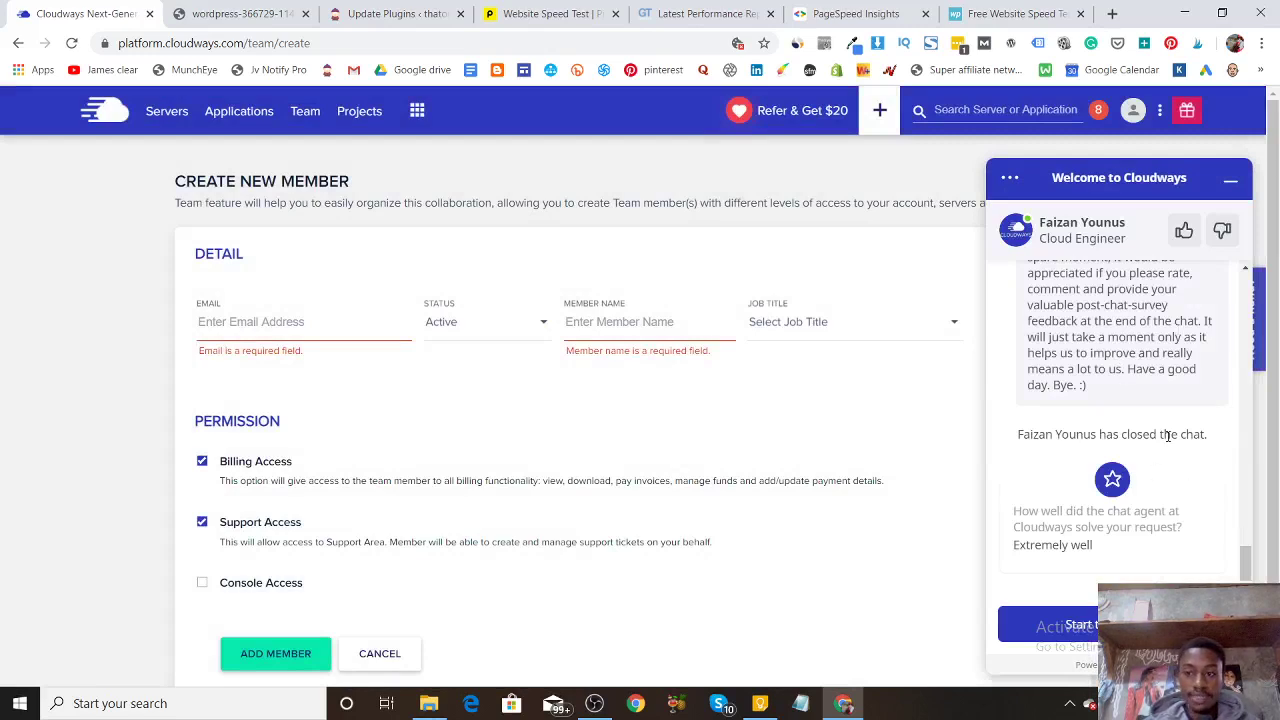
scroll(1247, 290, up, 5)
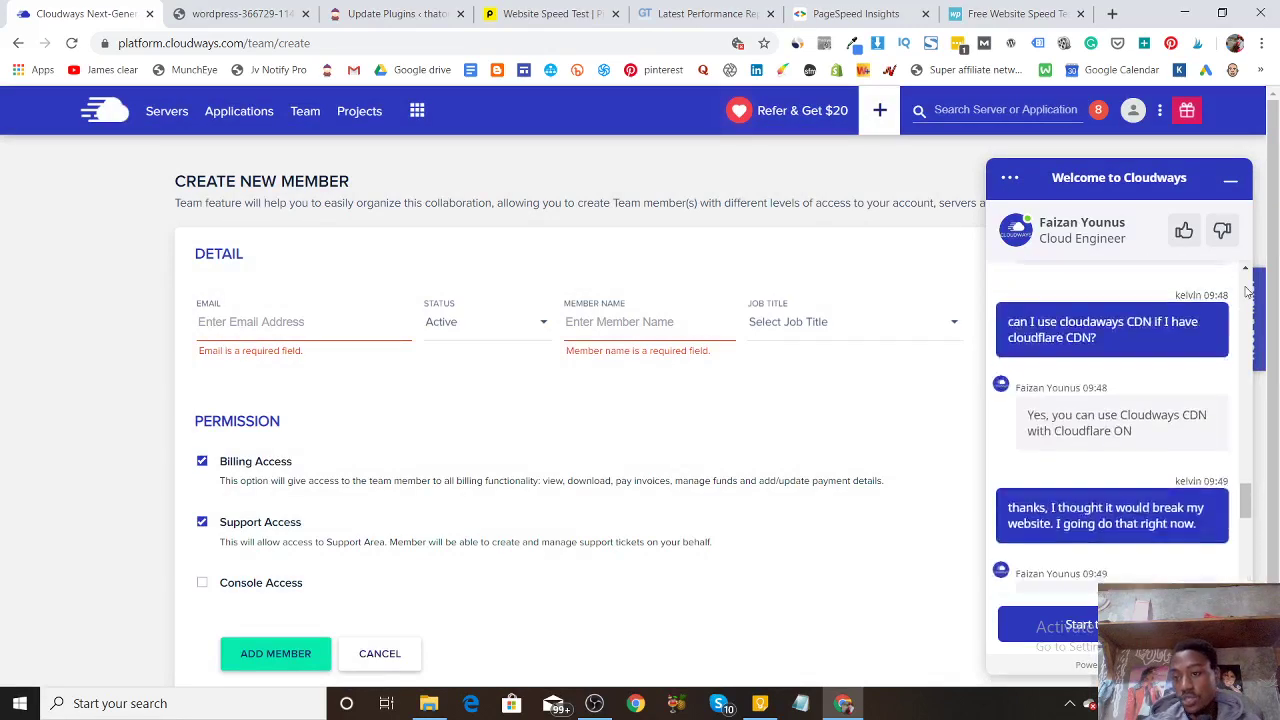
scroll(1247, 290, up, 3)
scroll(1247, 290, up, 5)
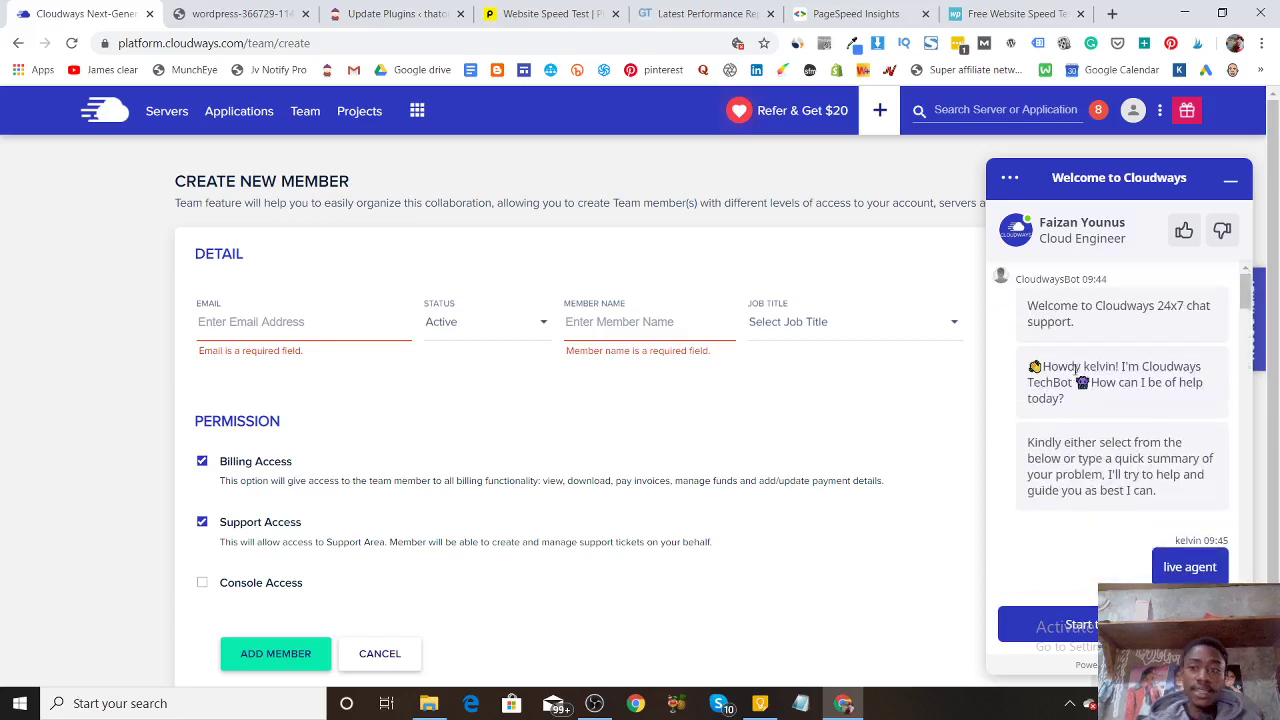
click(1231, 180)
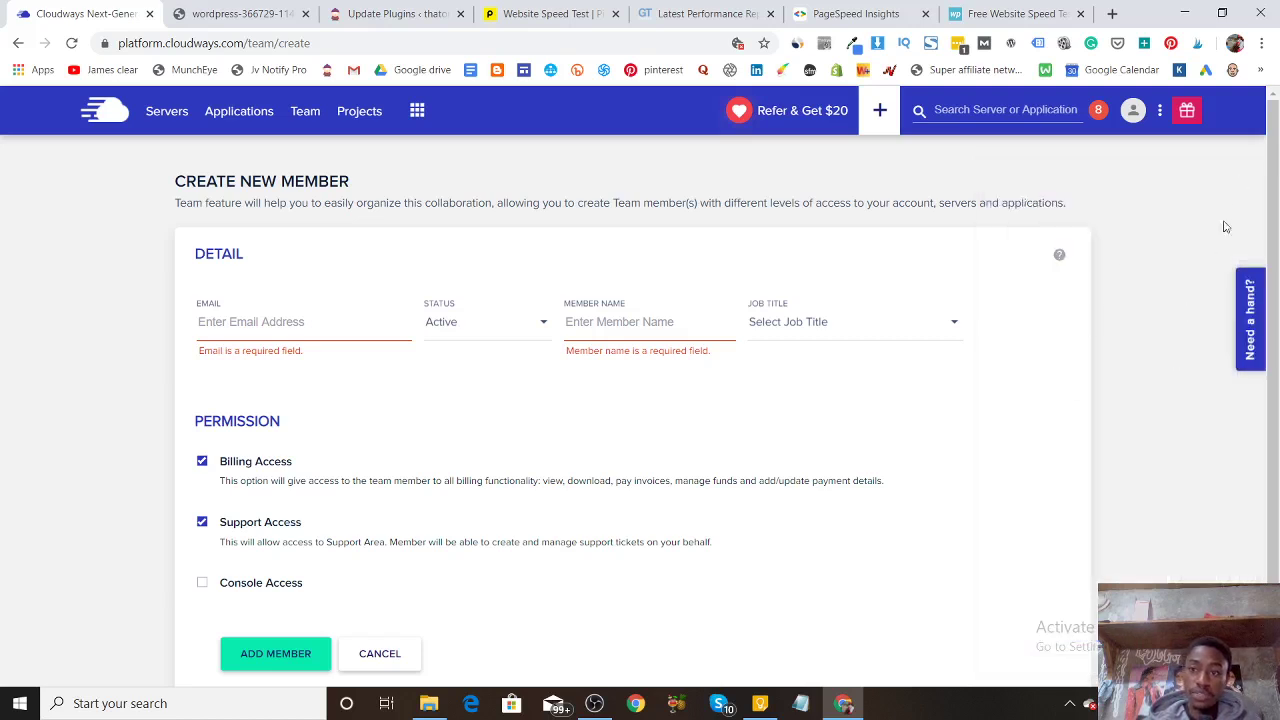